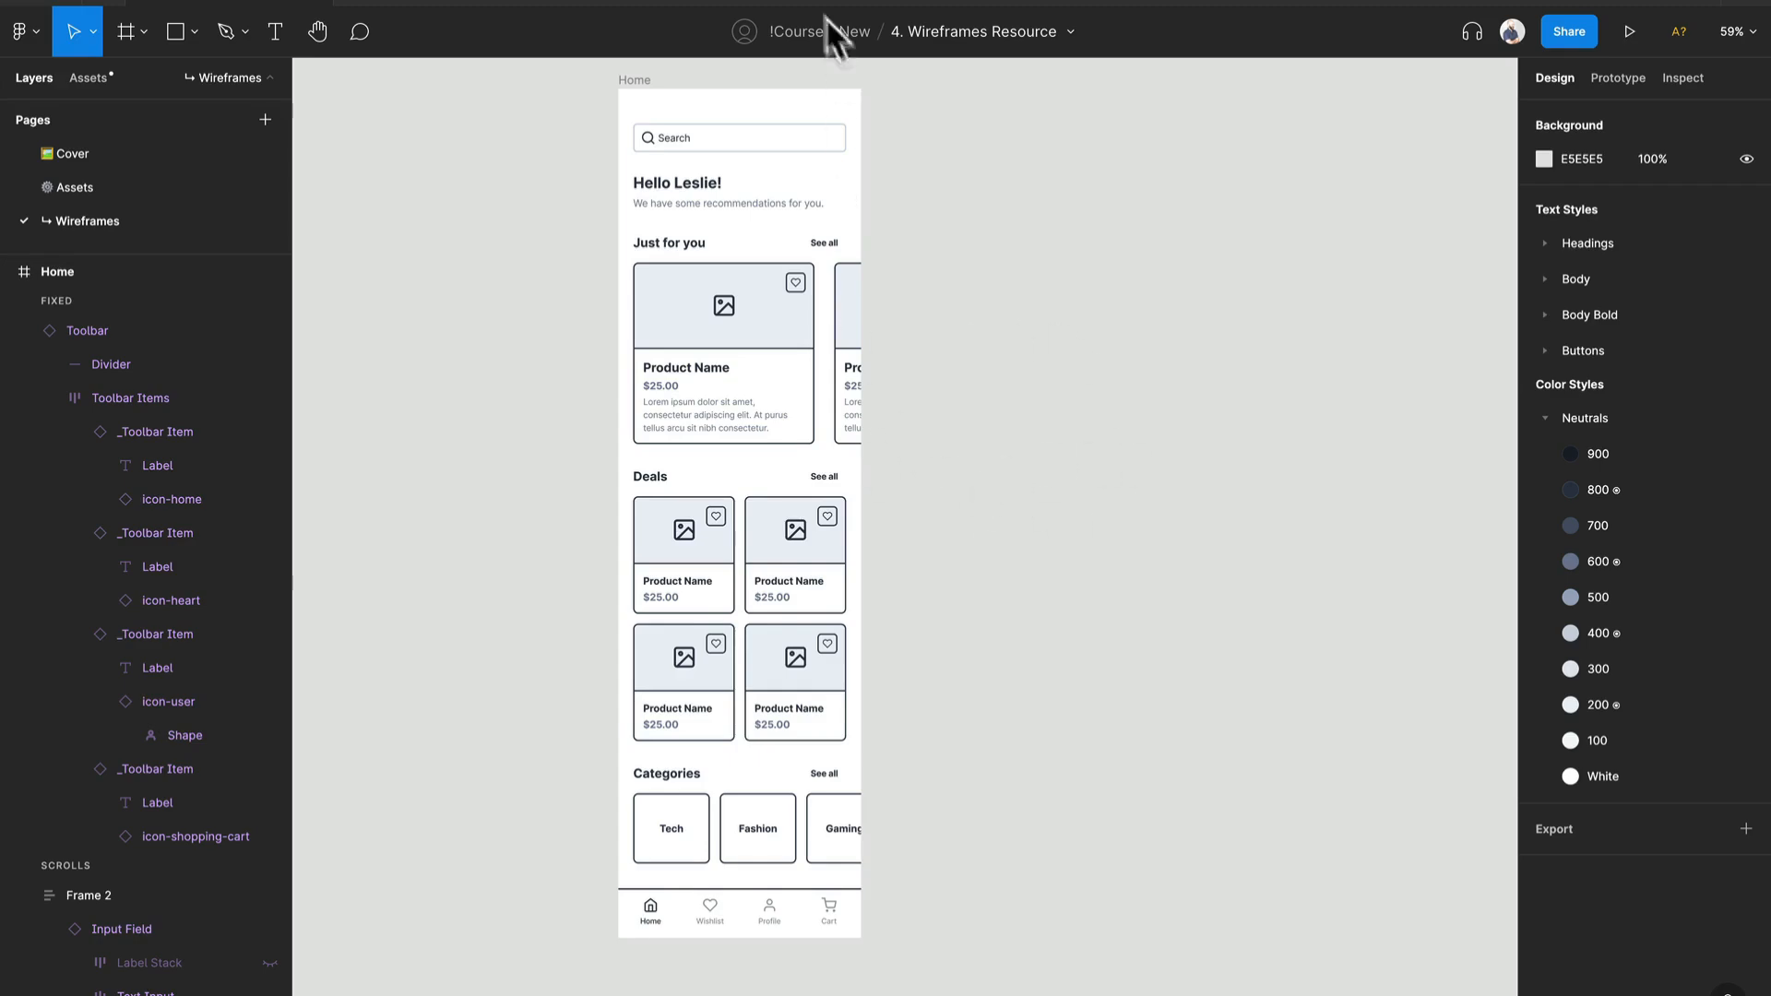
Step: Duplicate the Home frame beside the original and rename the copy Cart
left_click(646, 79)
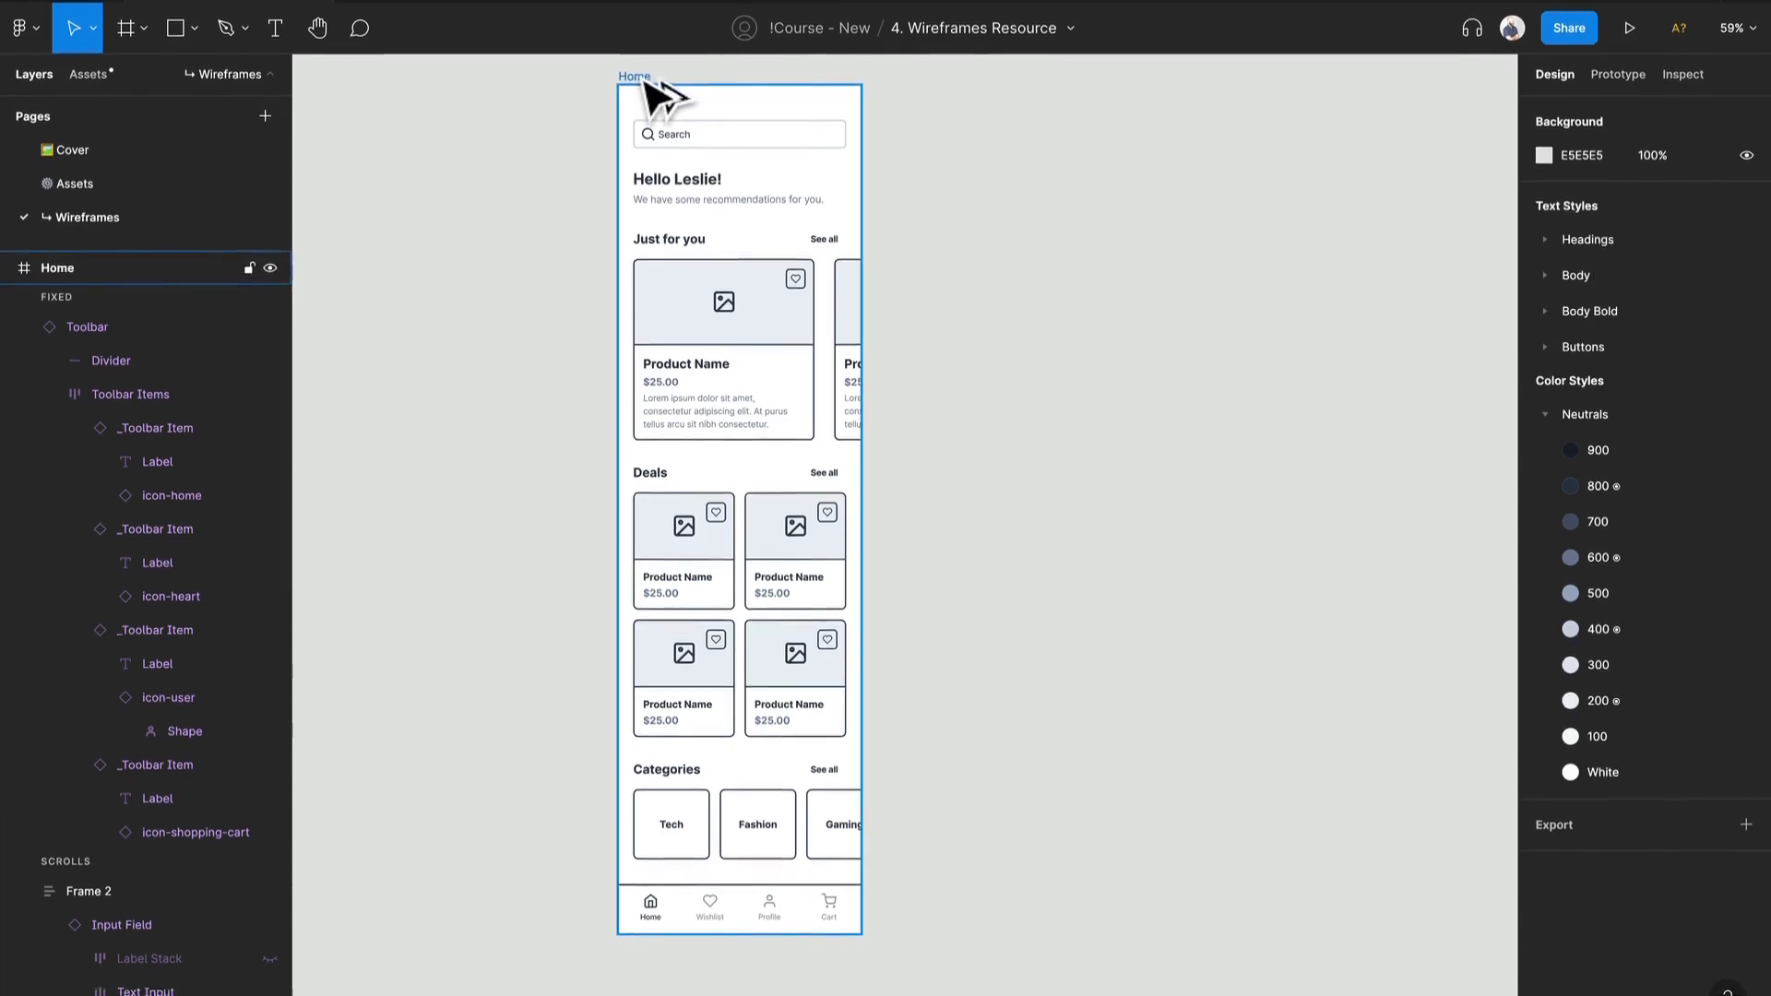
left_click_drag(660, 103, 948, 111)
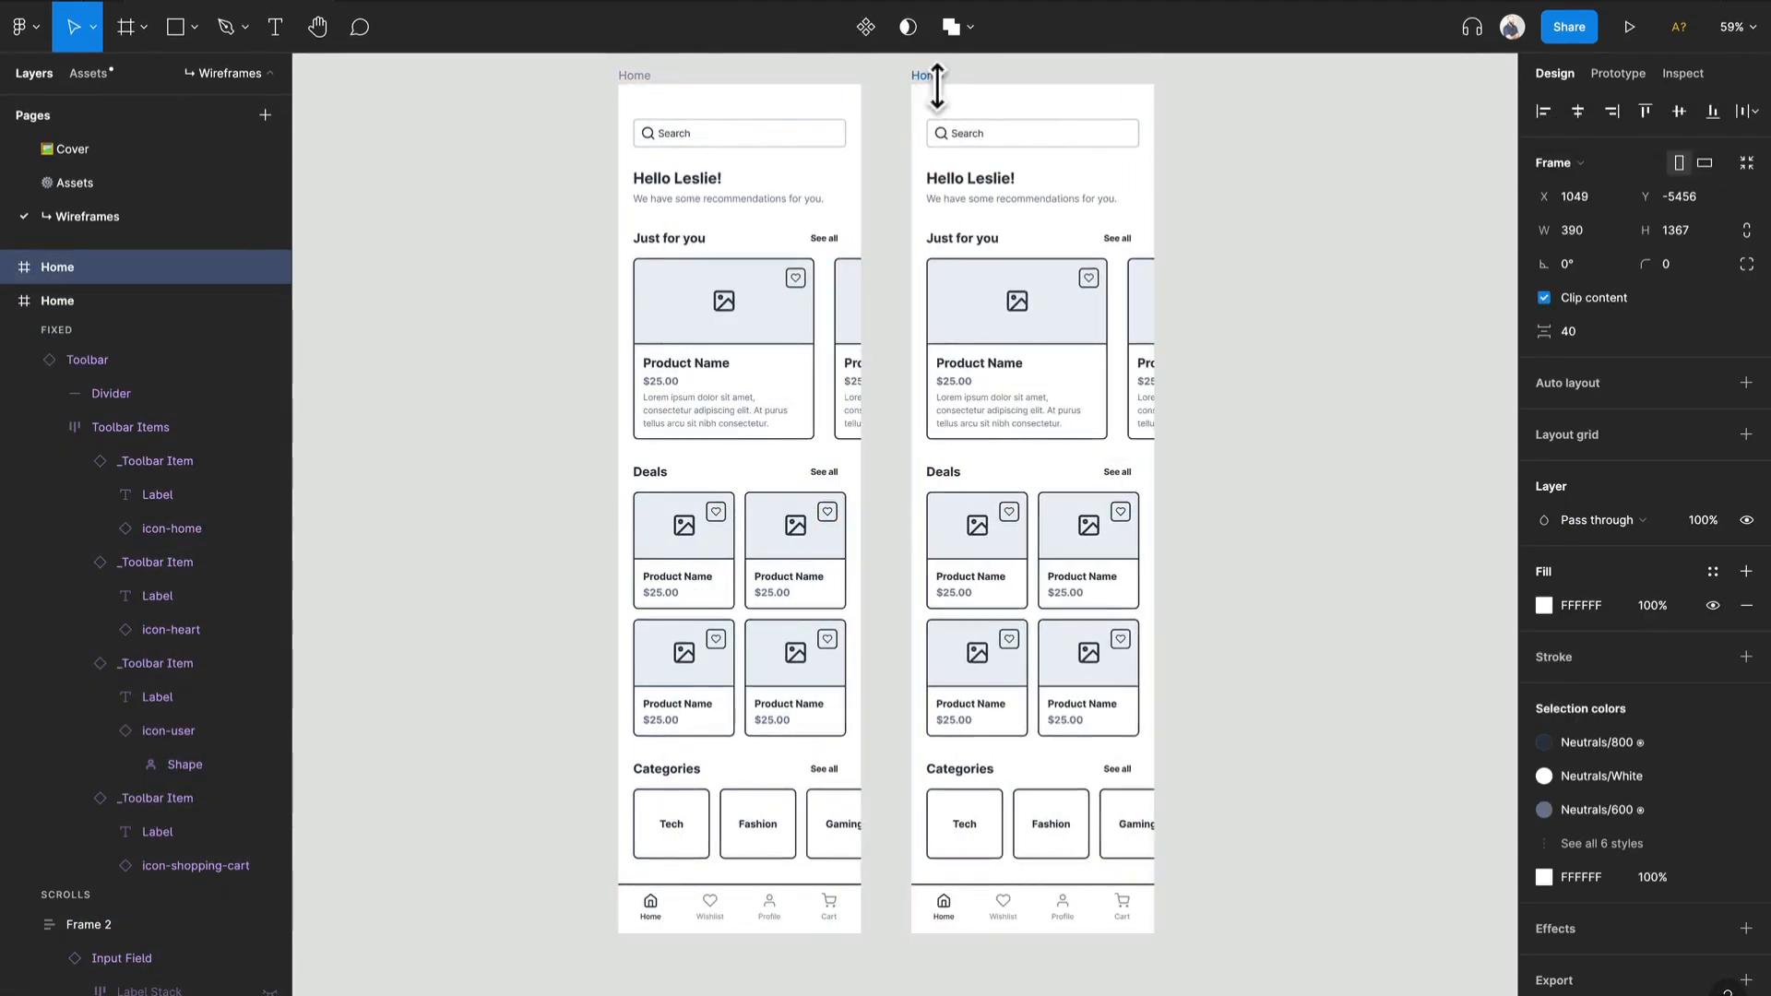
key("ctrl+r")
type("Cart")
key("Return")
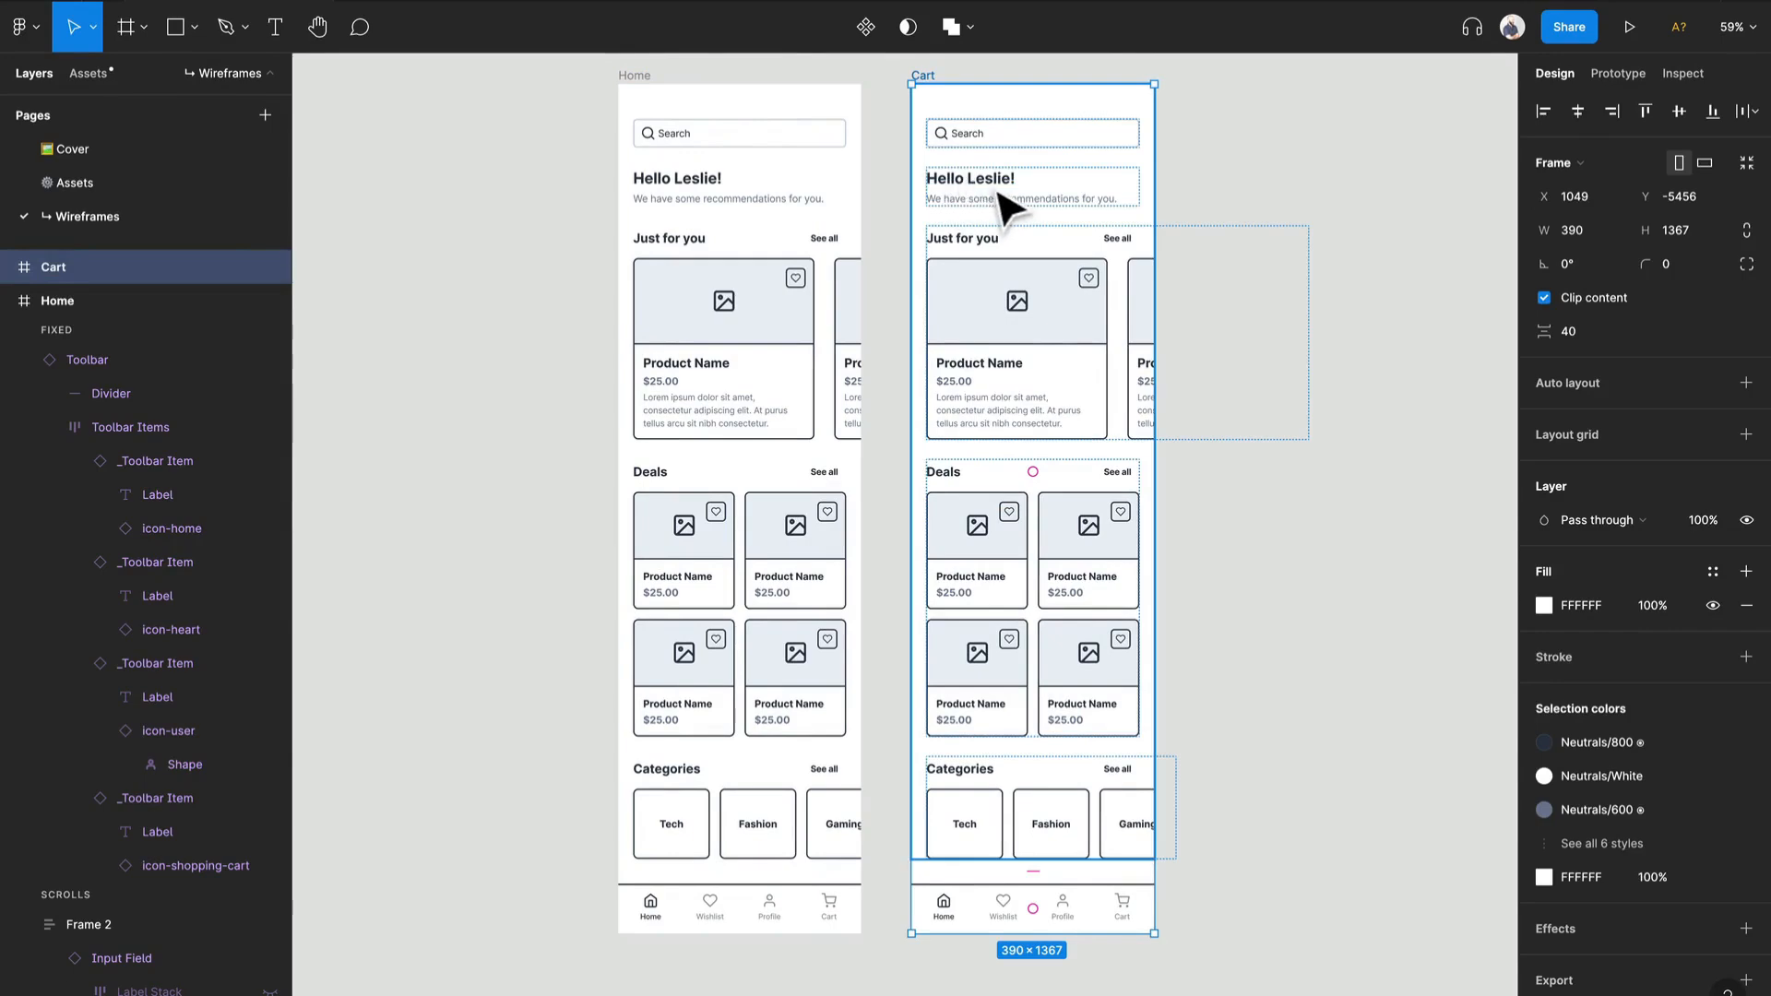
Step: Delete the search input field from the Cart frame
left_click(1072, 147)
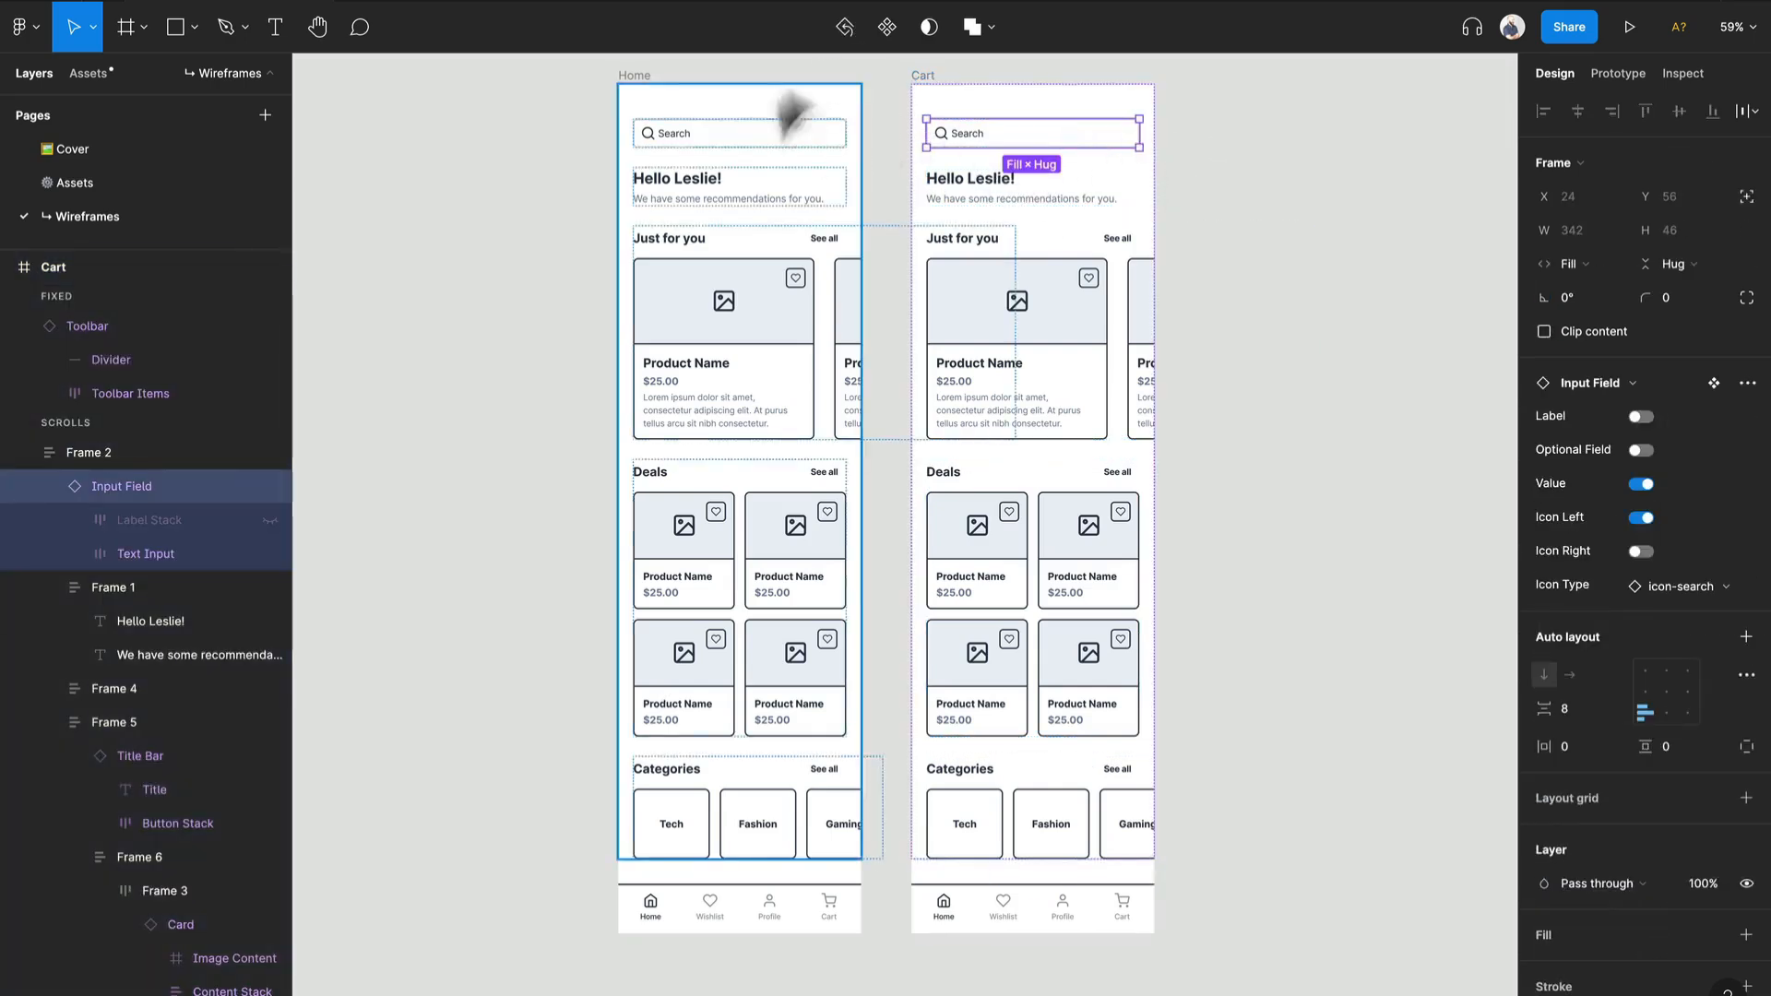
scroll(1119, 119, "up", 3)
scroll(1124, 120, "up", 4)
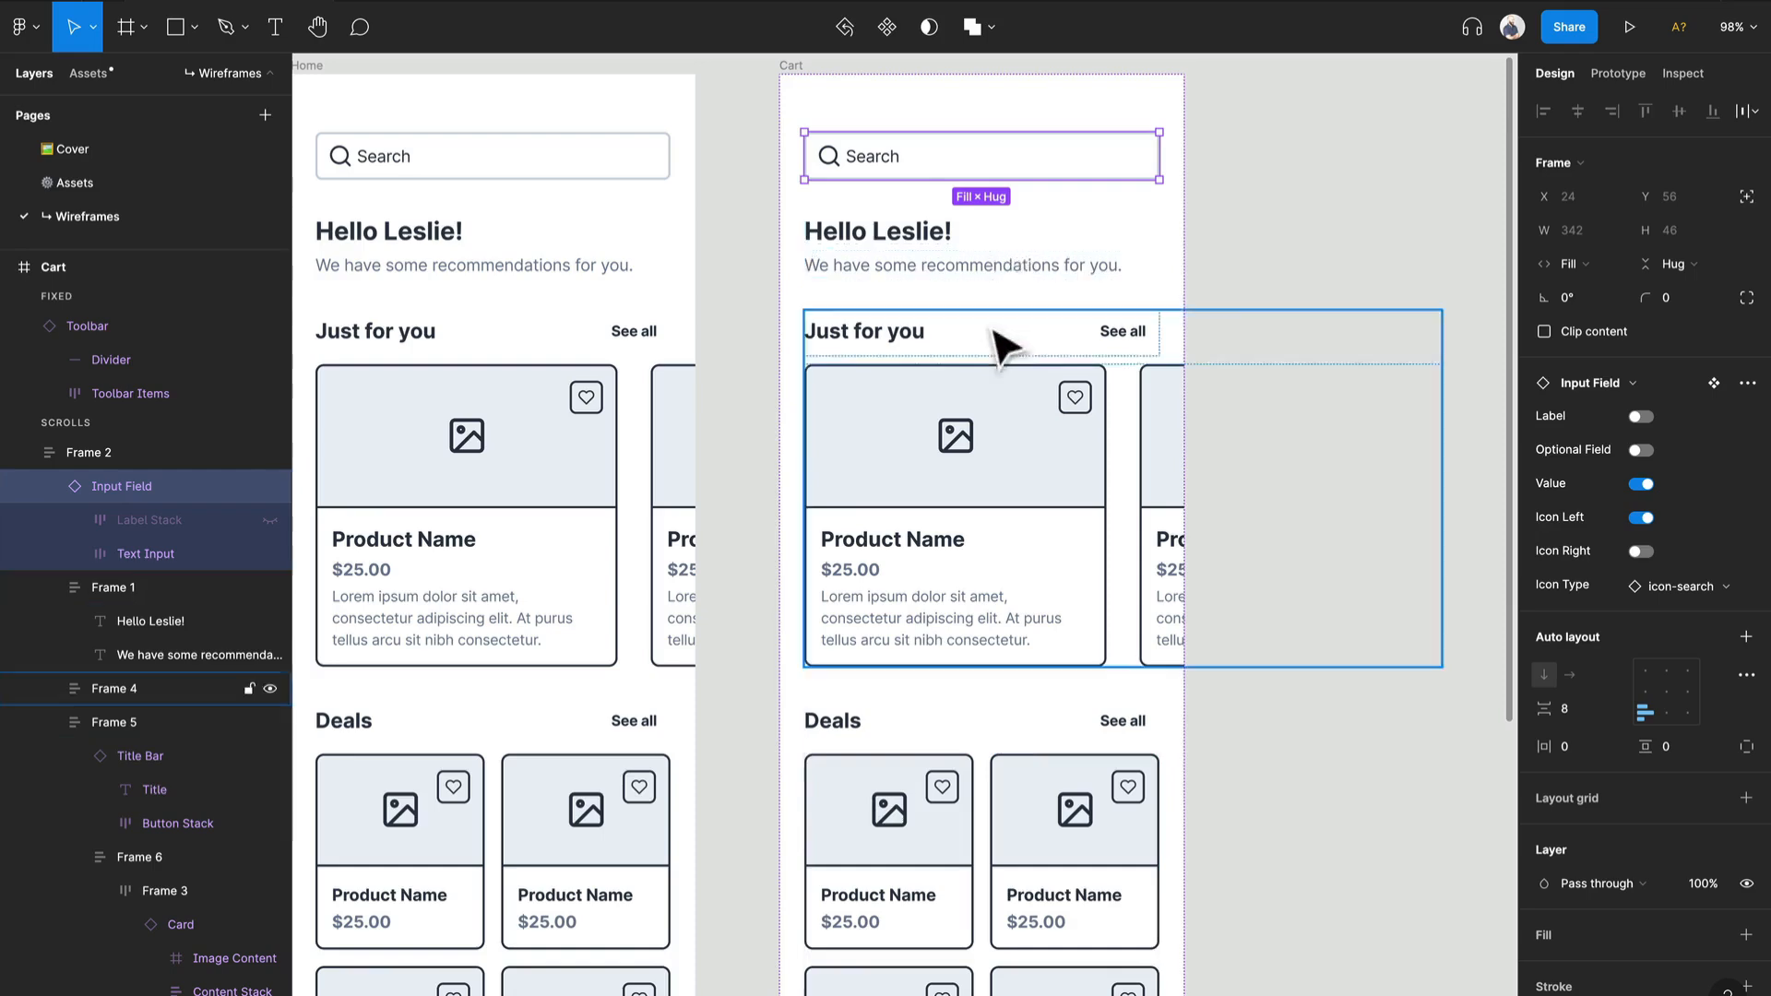
key("Delete")
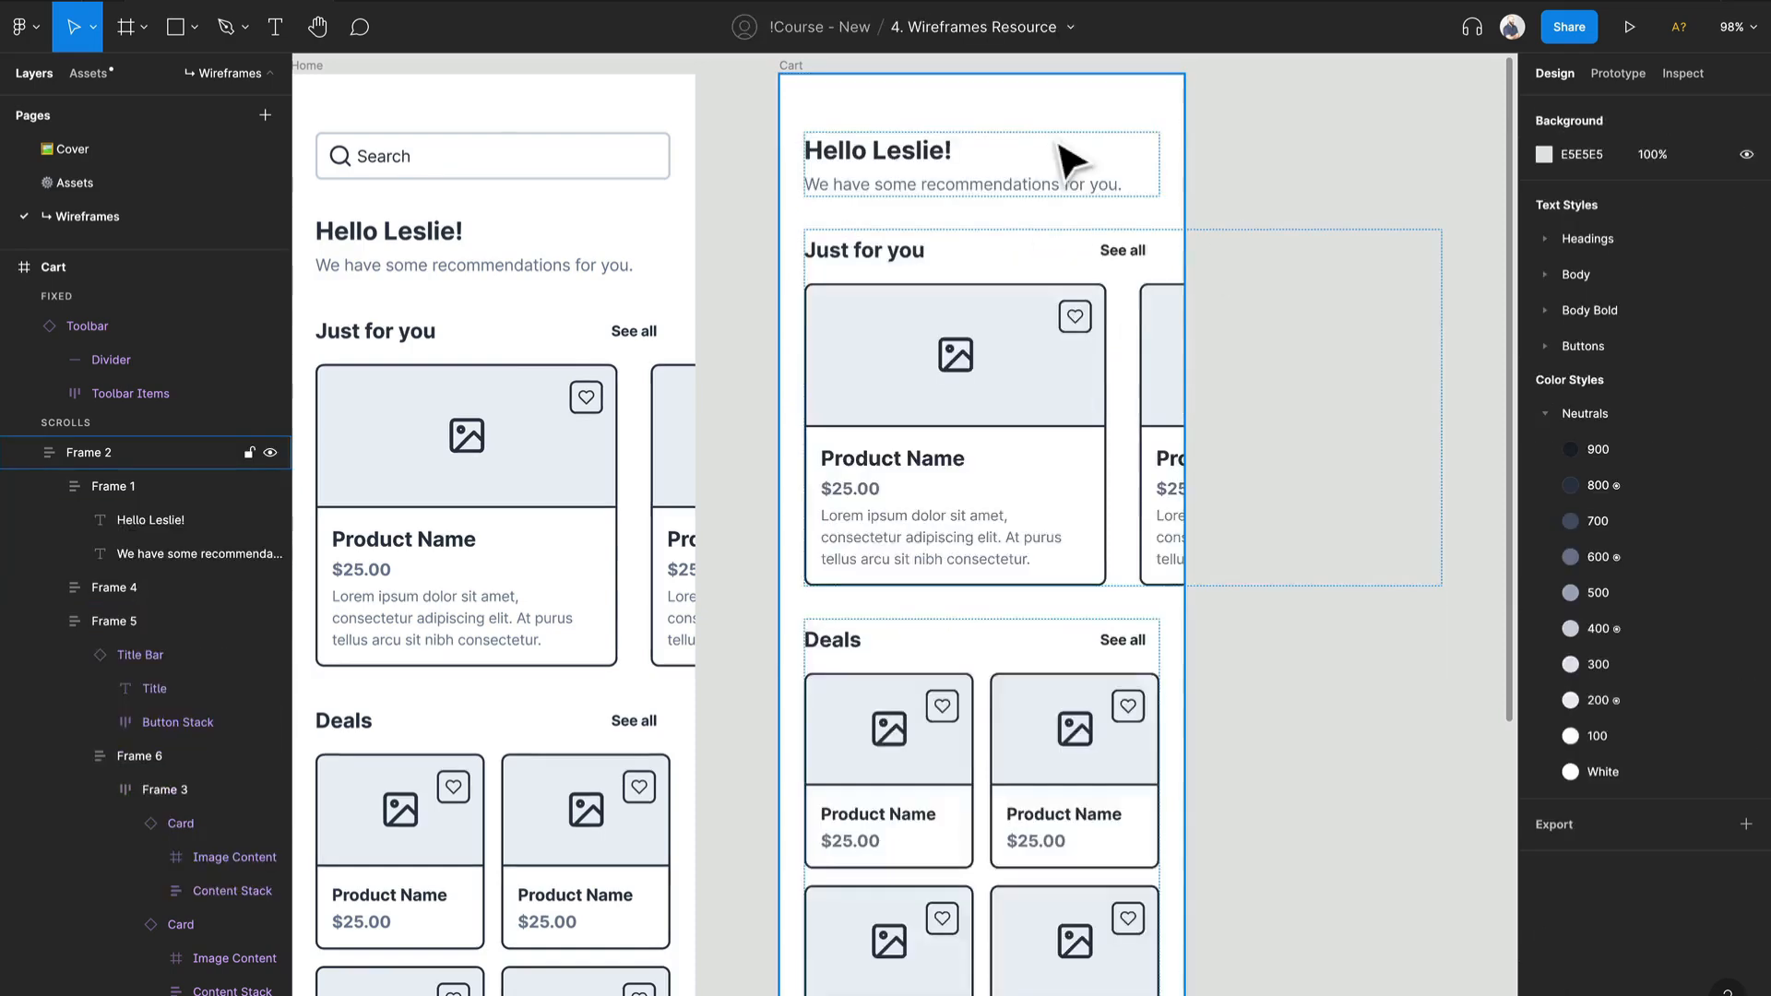
Step: Change the greeting heading in the Cart frame to "My Cart"
double_click(932, 166)
double_click(925, 150)
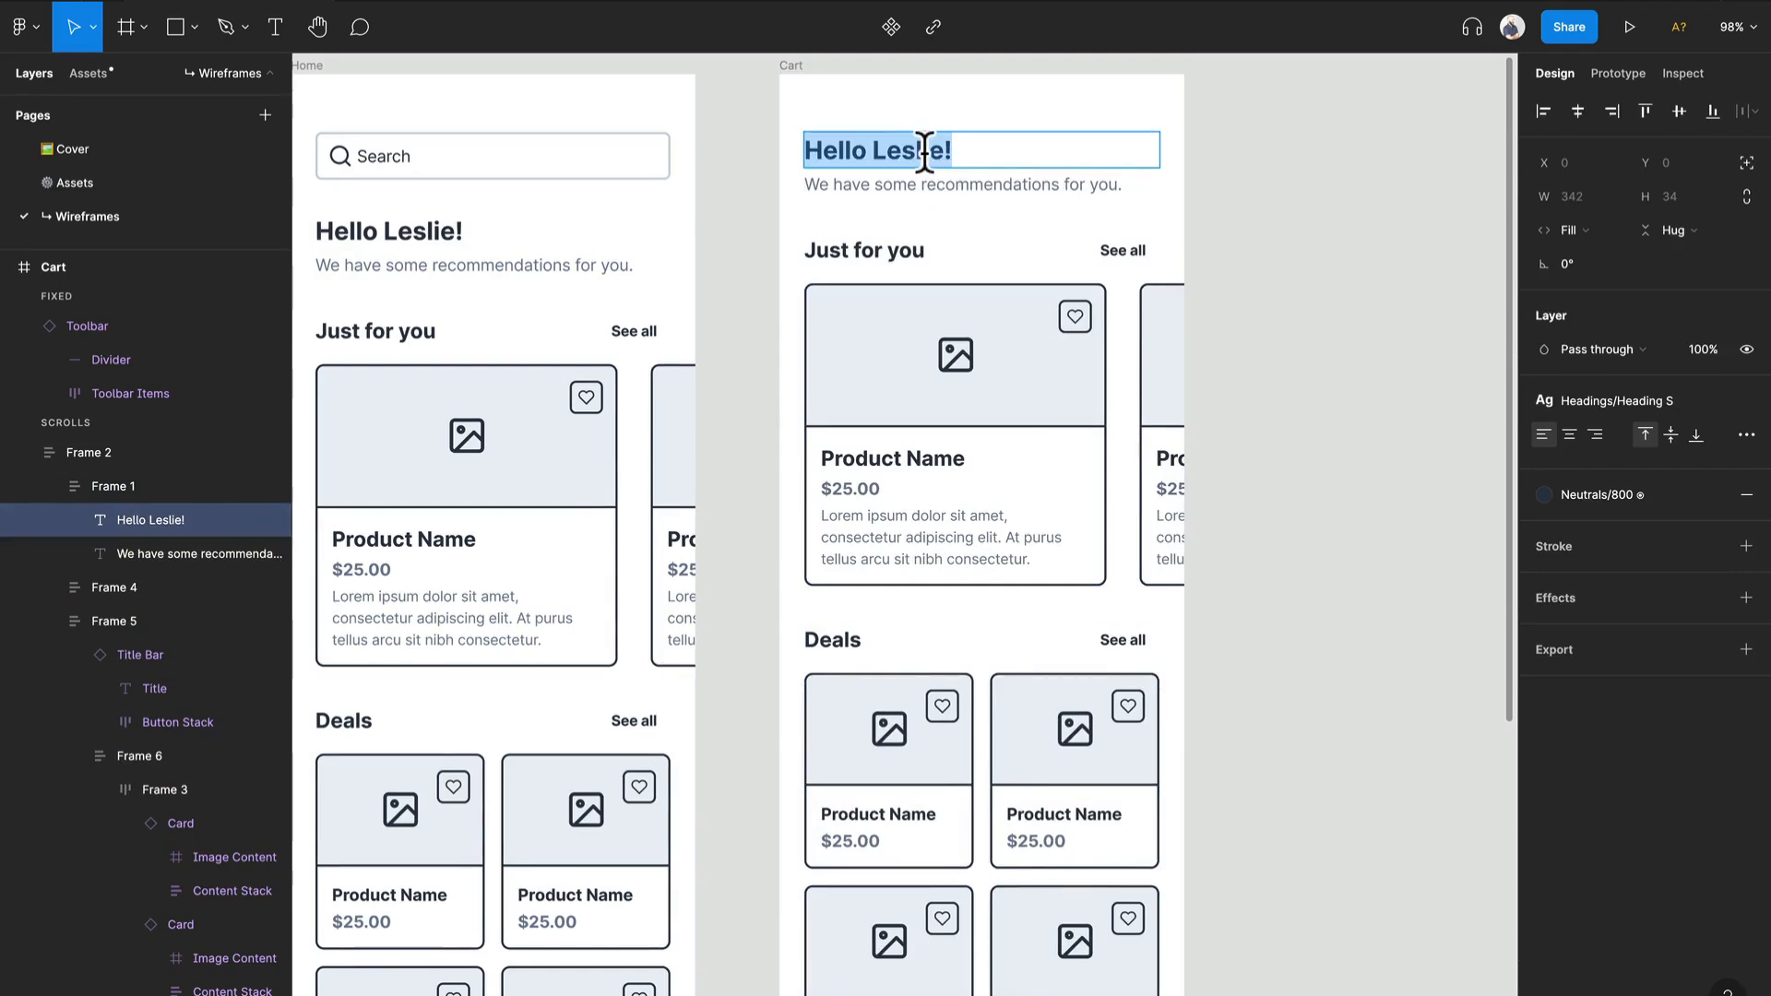
type("My Cart")
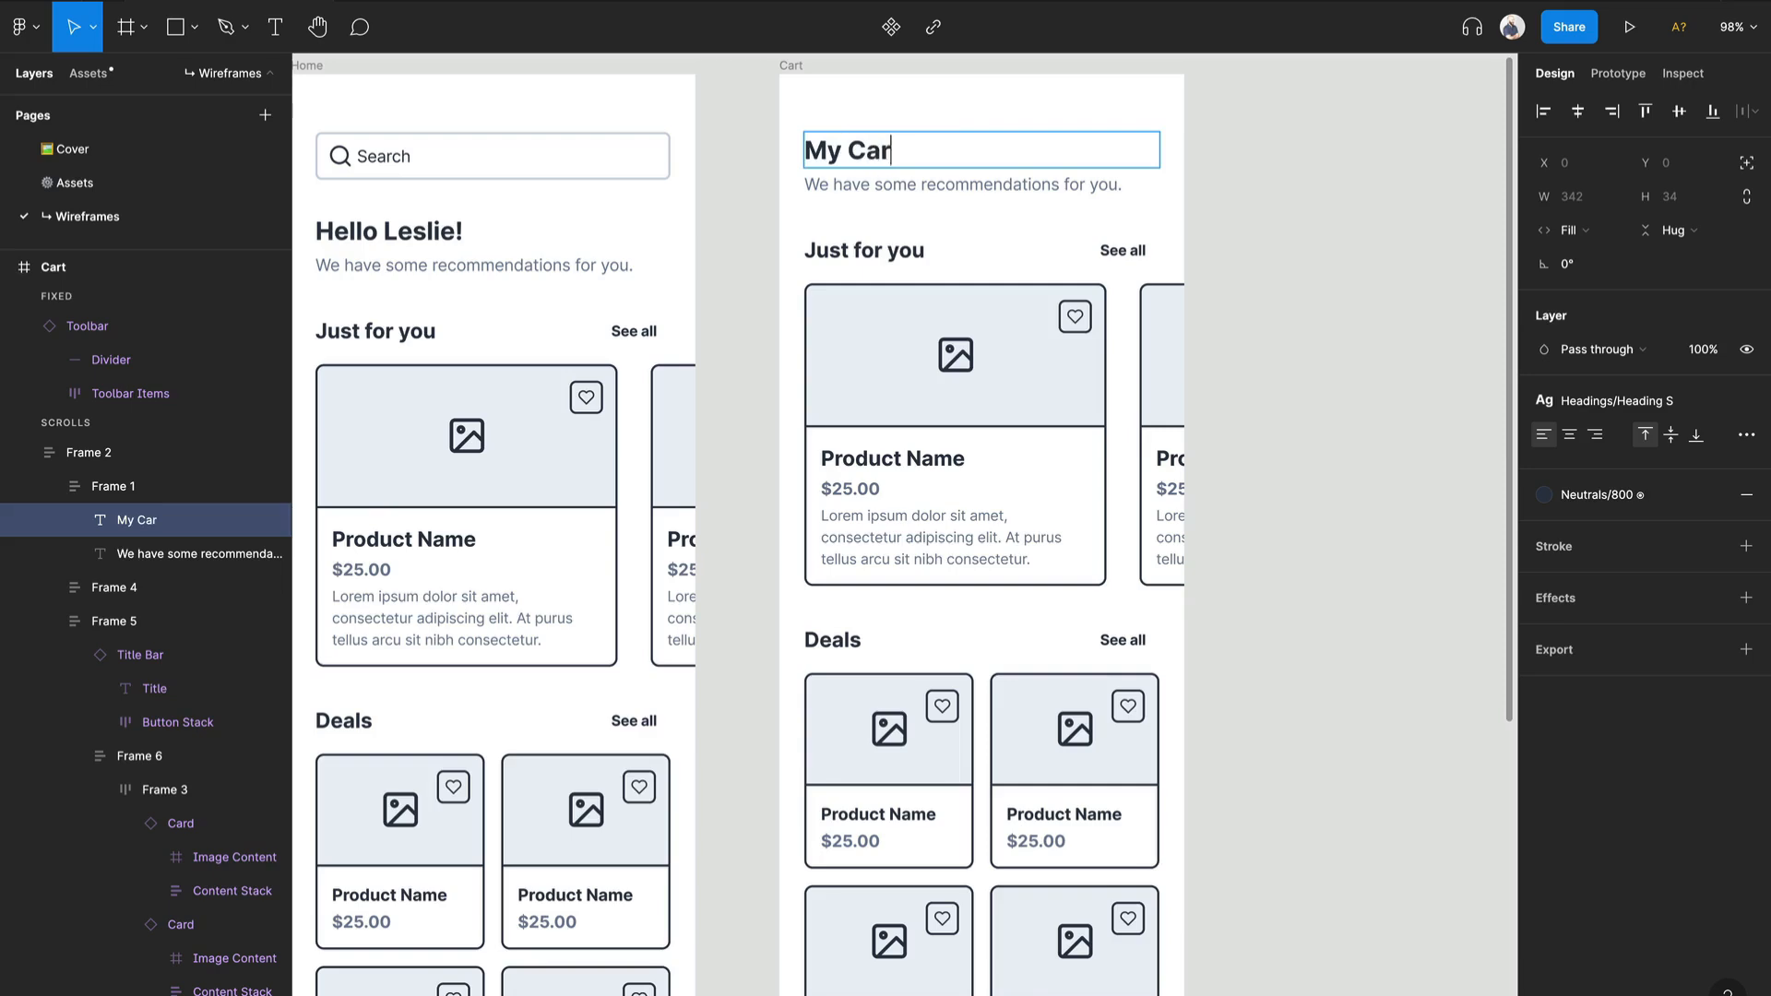
left_click(1286, 225)
Step: In the Cart frame's toolbar, switch the Cart item to active and the Home item to inactive
scroll(1245, 223, "down", 10)
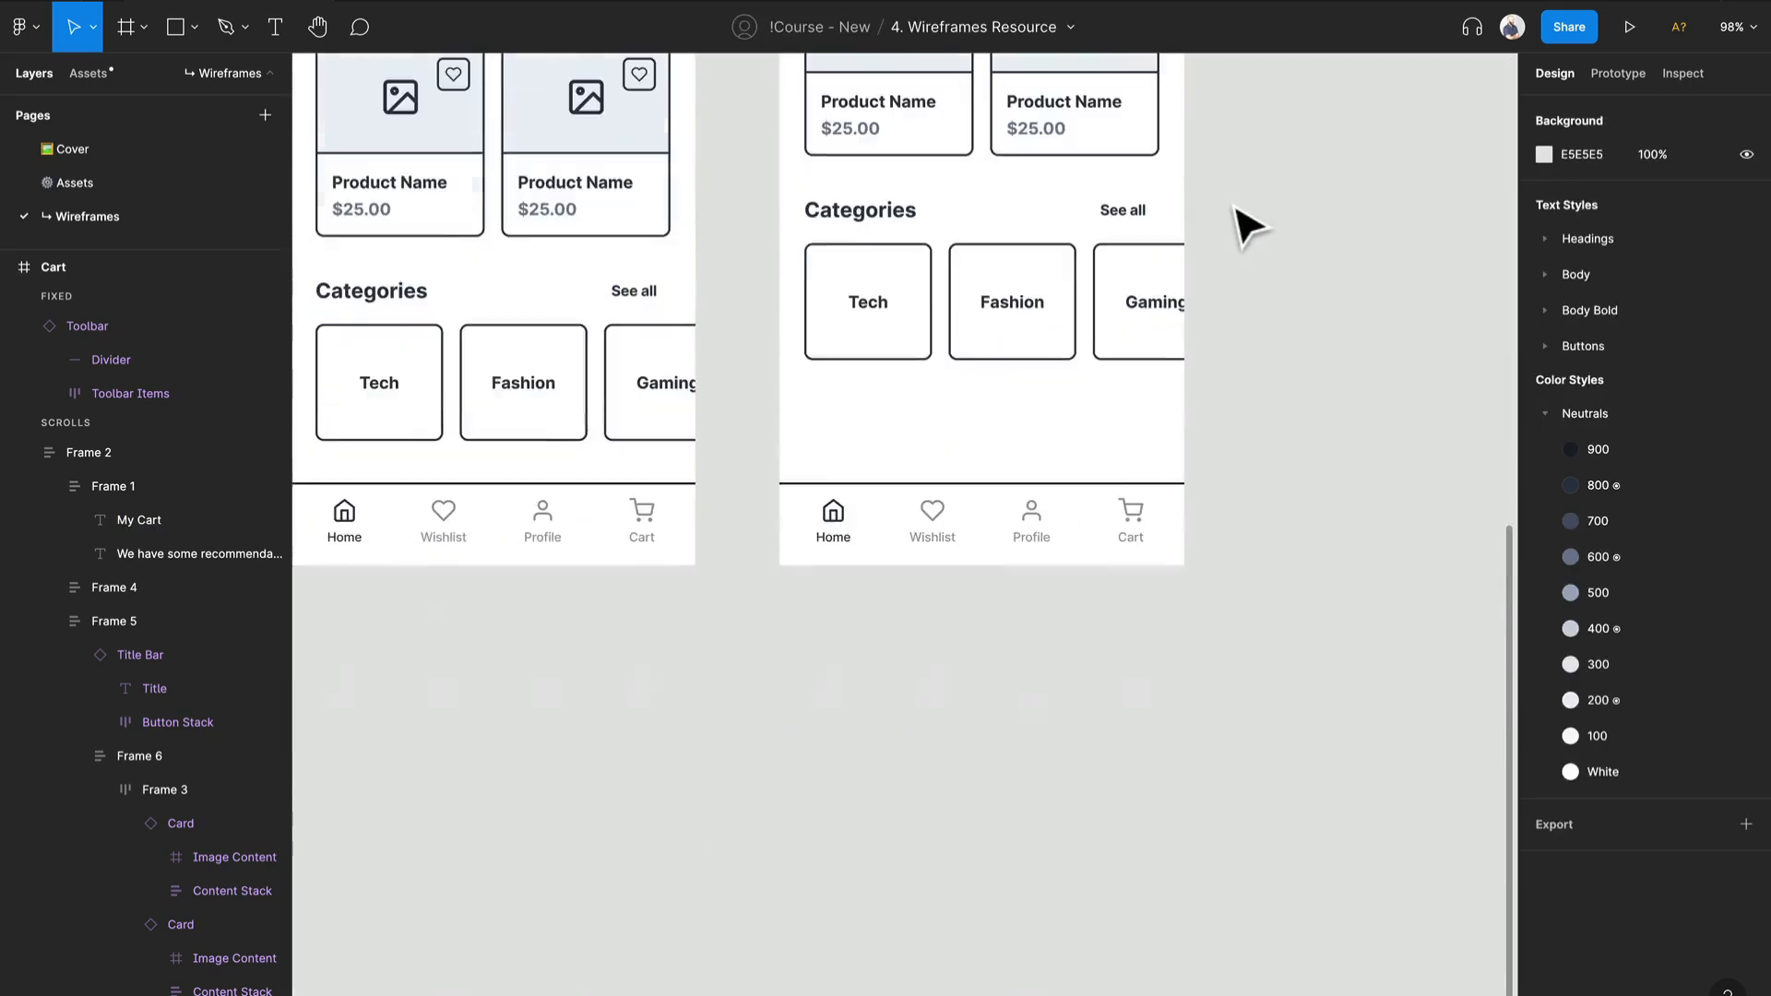
left_click(1133, 522)
left_click(1132, 522)
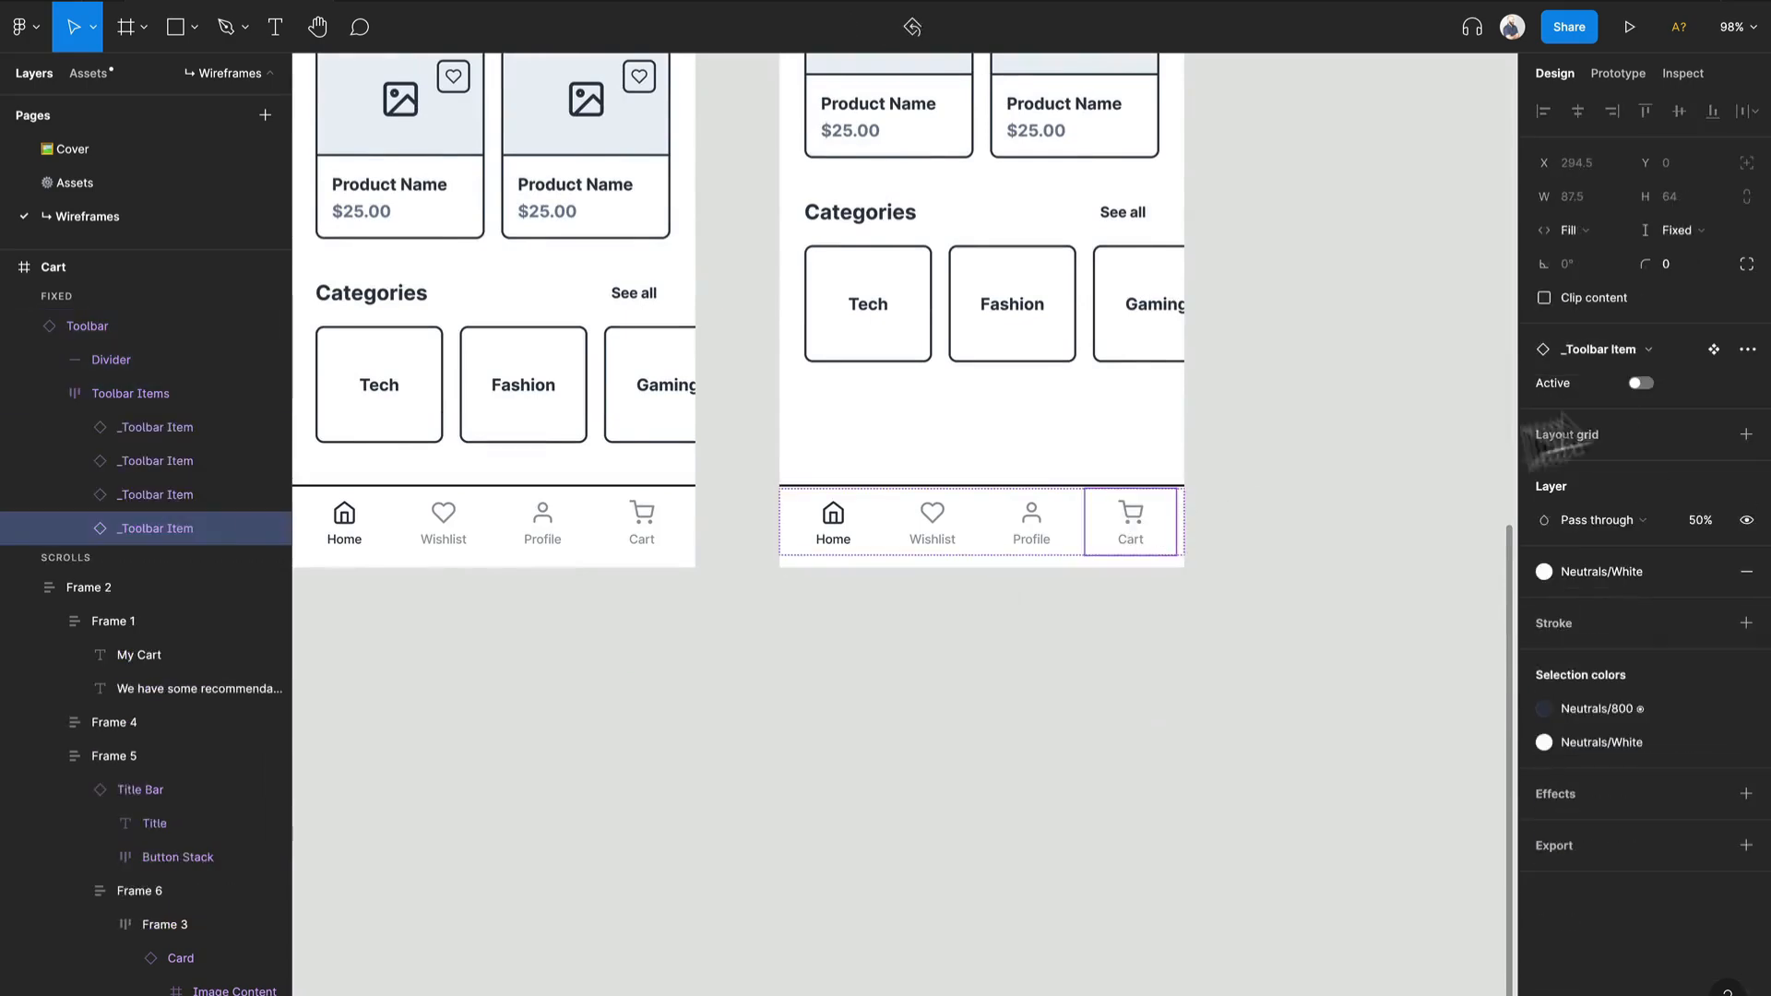
left_click(1640, 383)
left_click(835, 542)
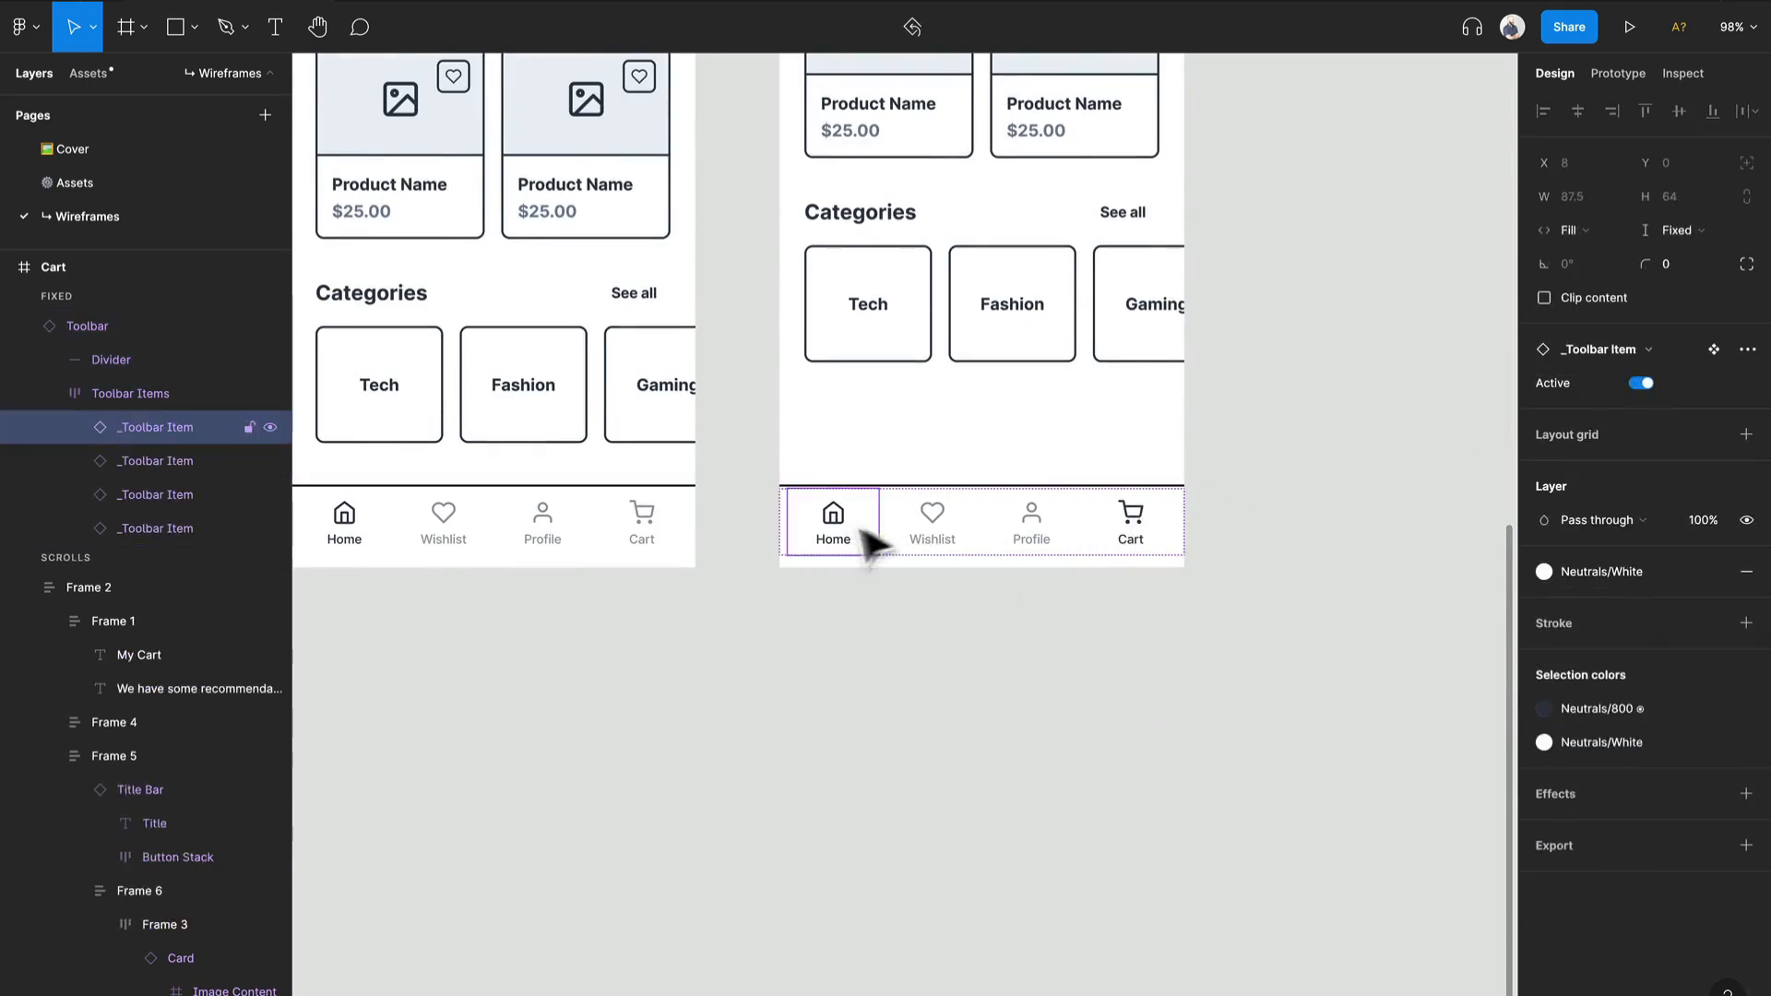
left_click(1020, 672)
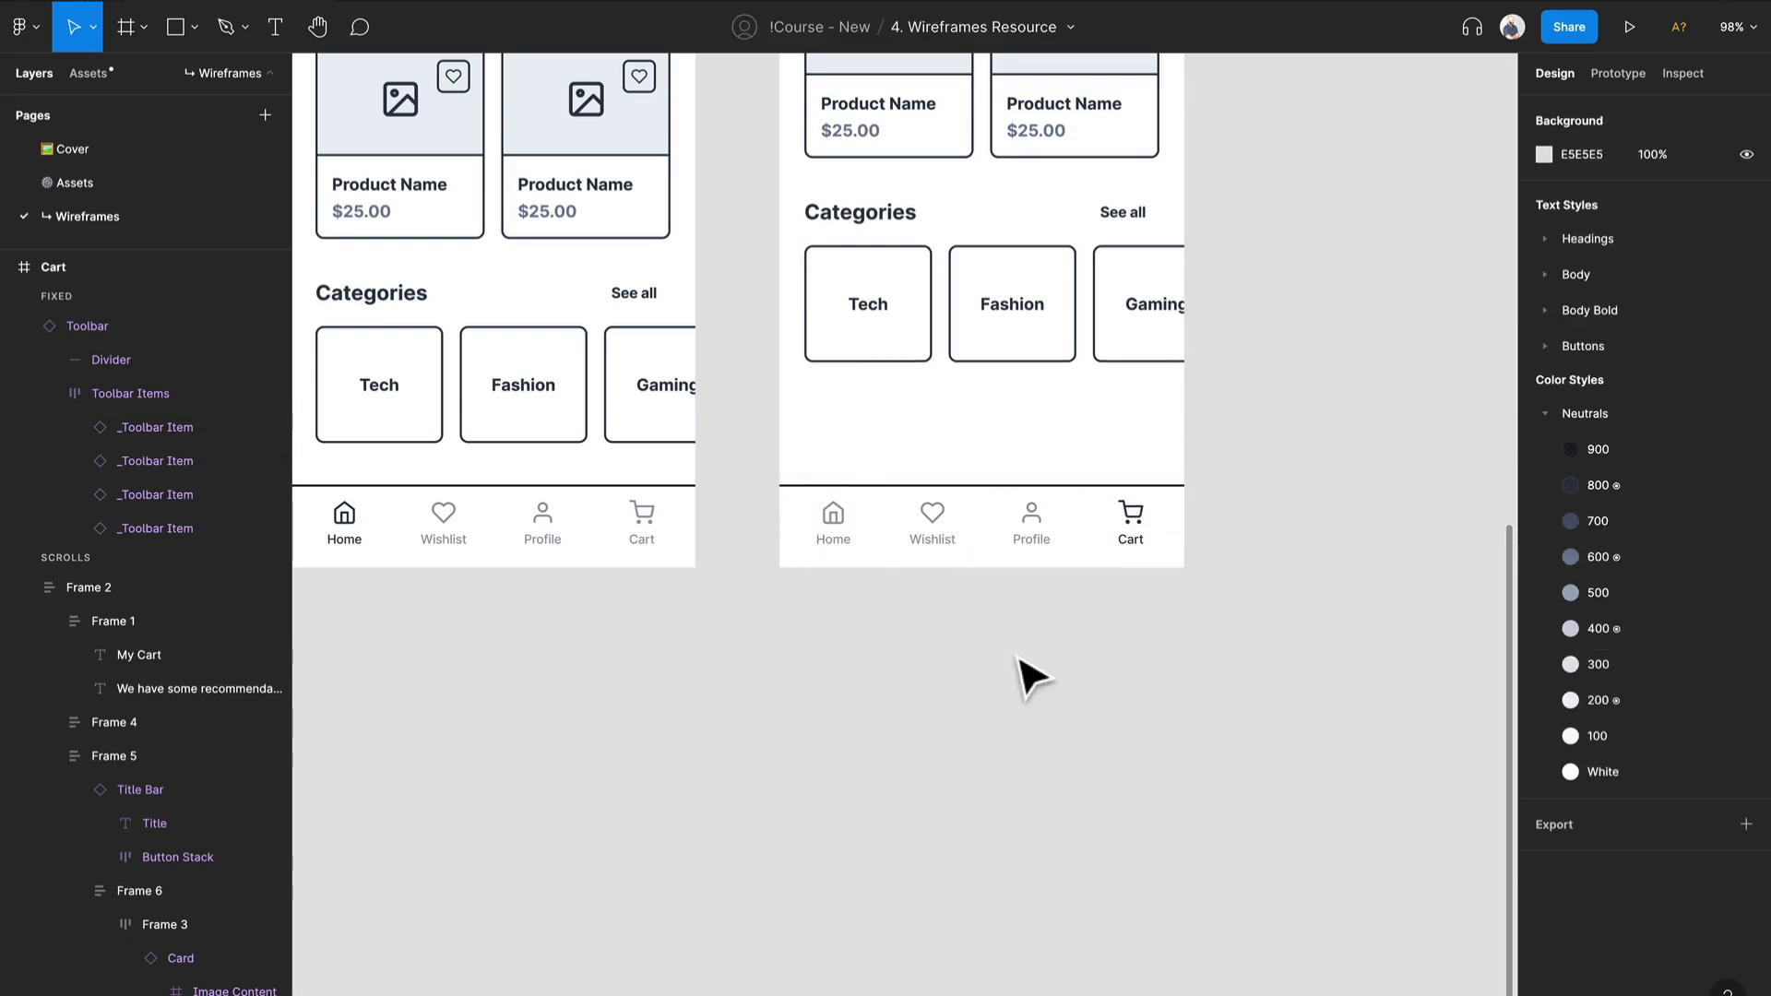
Step: Delete the whole "Just for you" section from the Cart frame
scroll(1023, 672, "up", 10)
scroll(1020, 656, "down", 5)
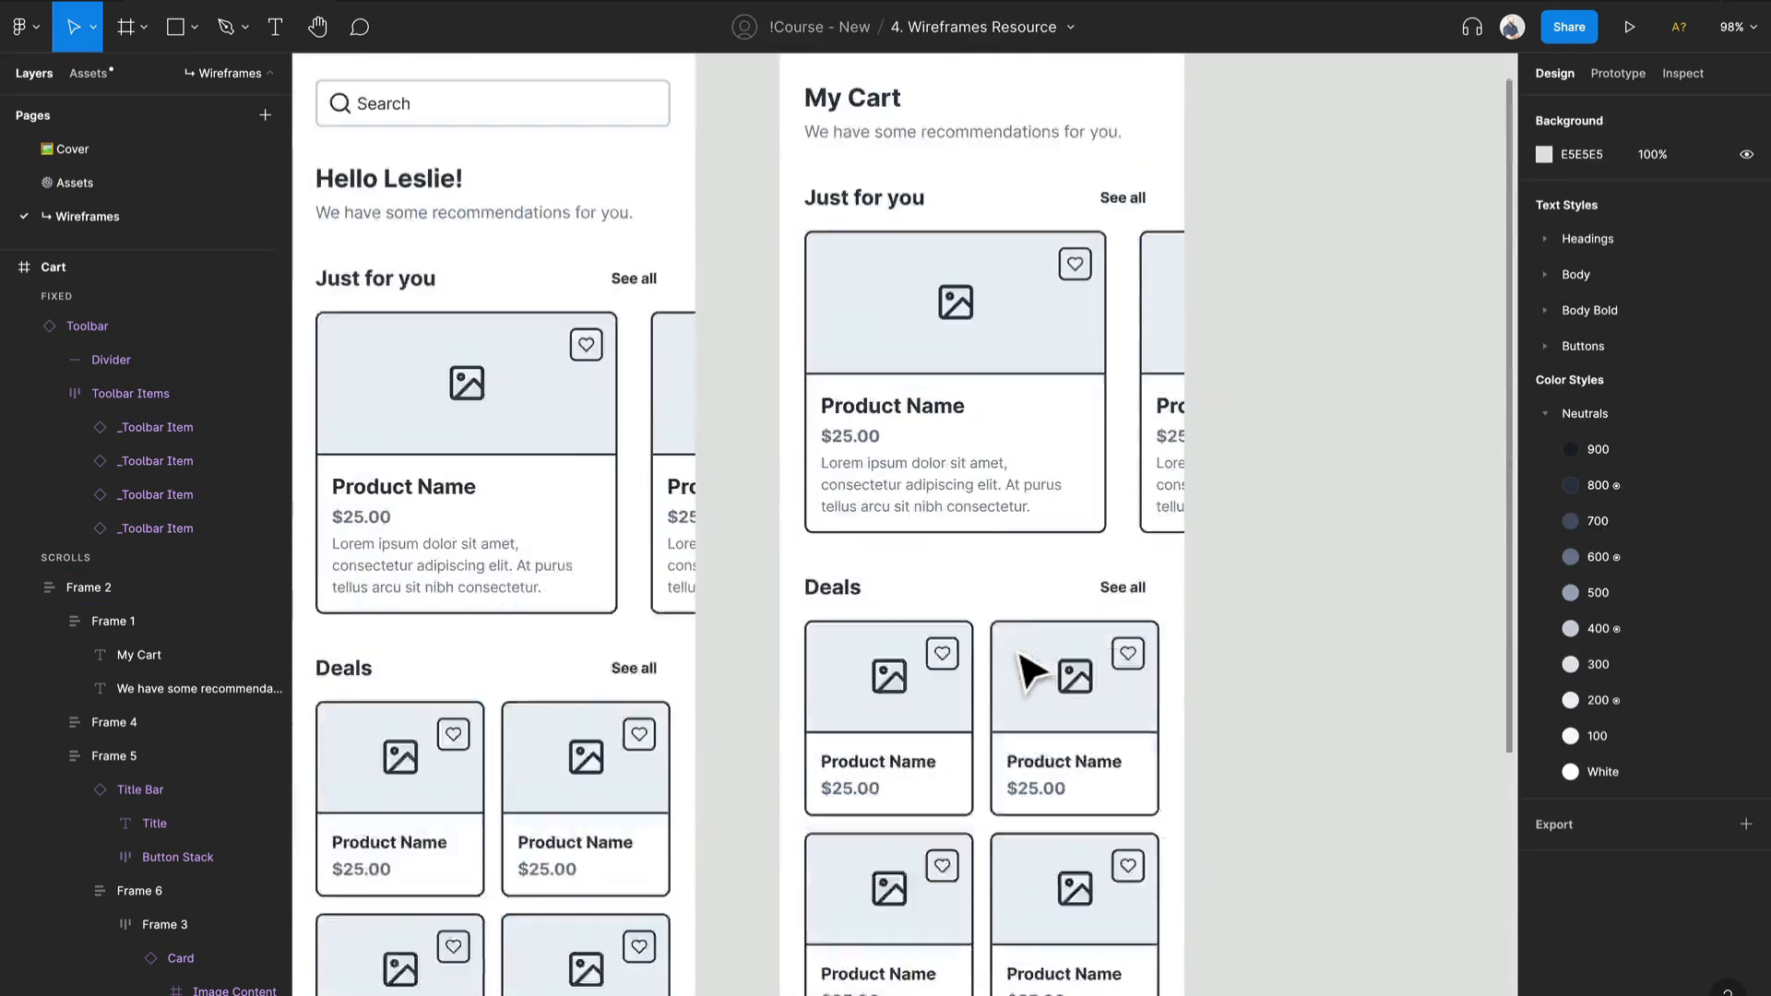
scroll(1035, 672, "up", 1)
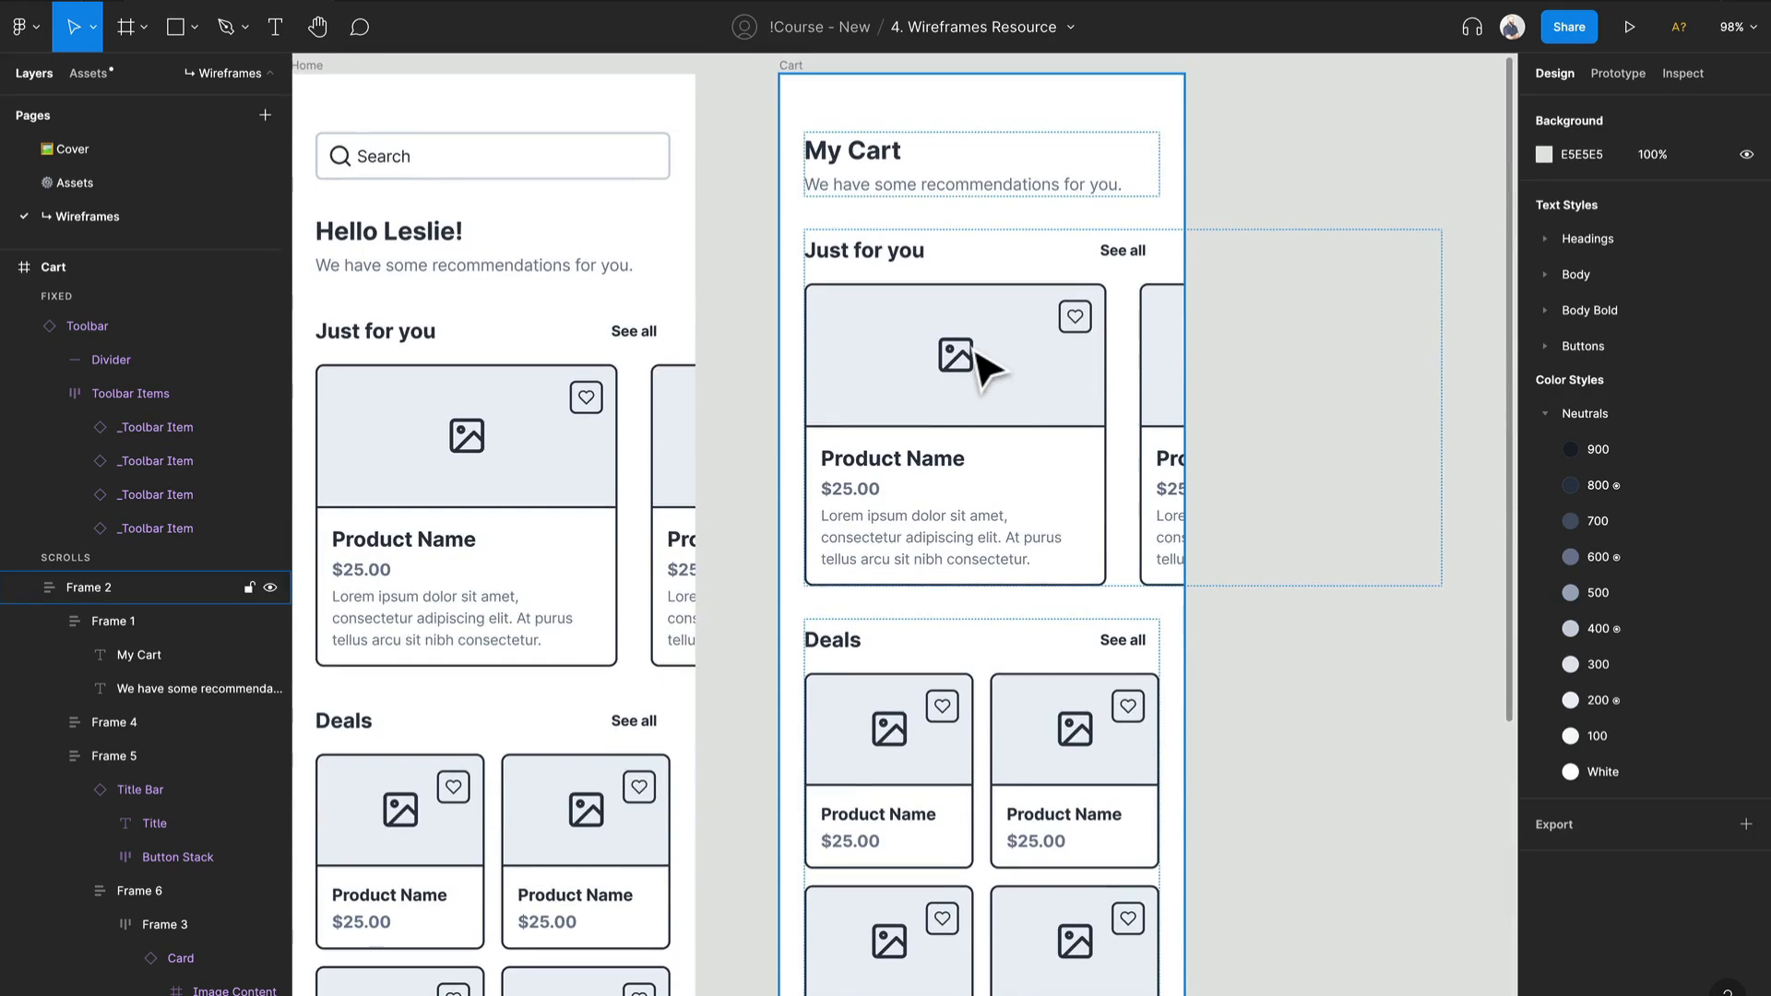
left_click(982, 367)
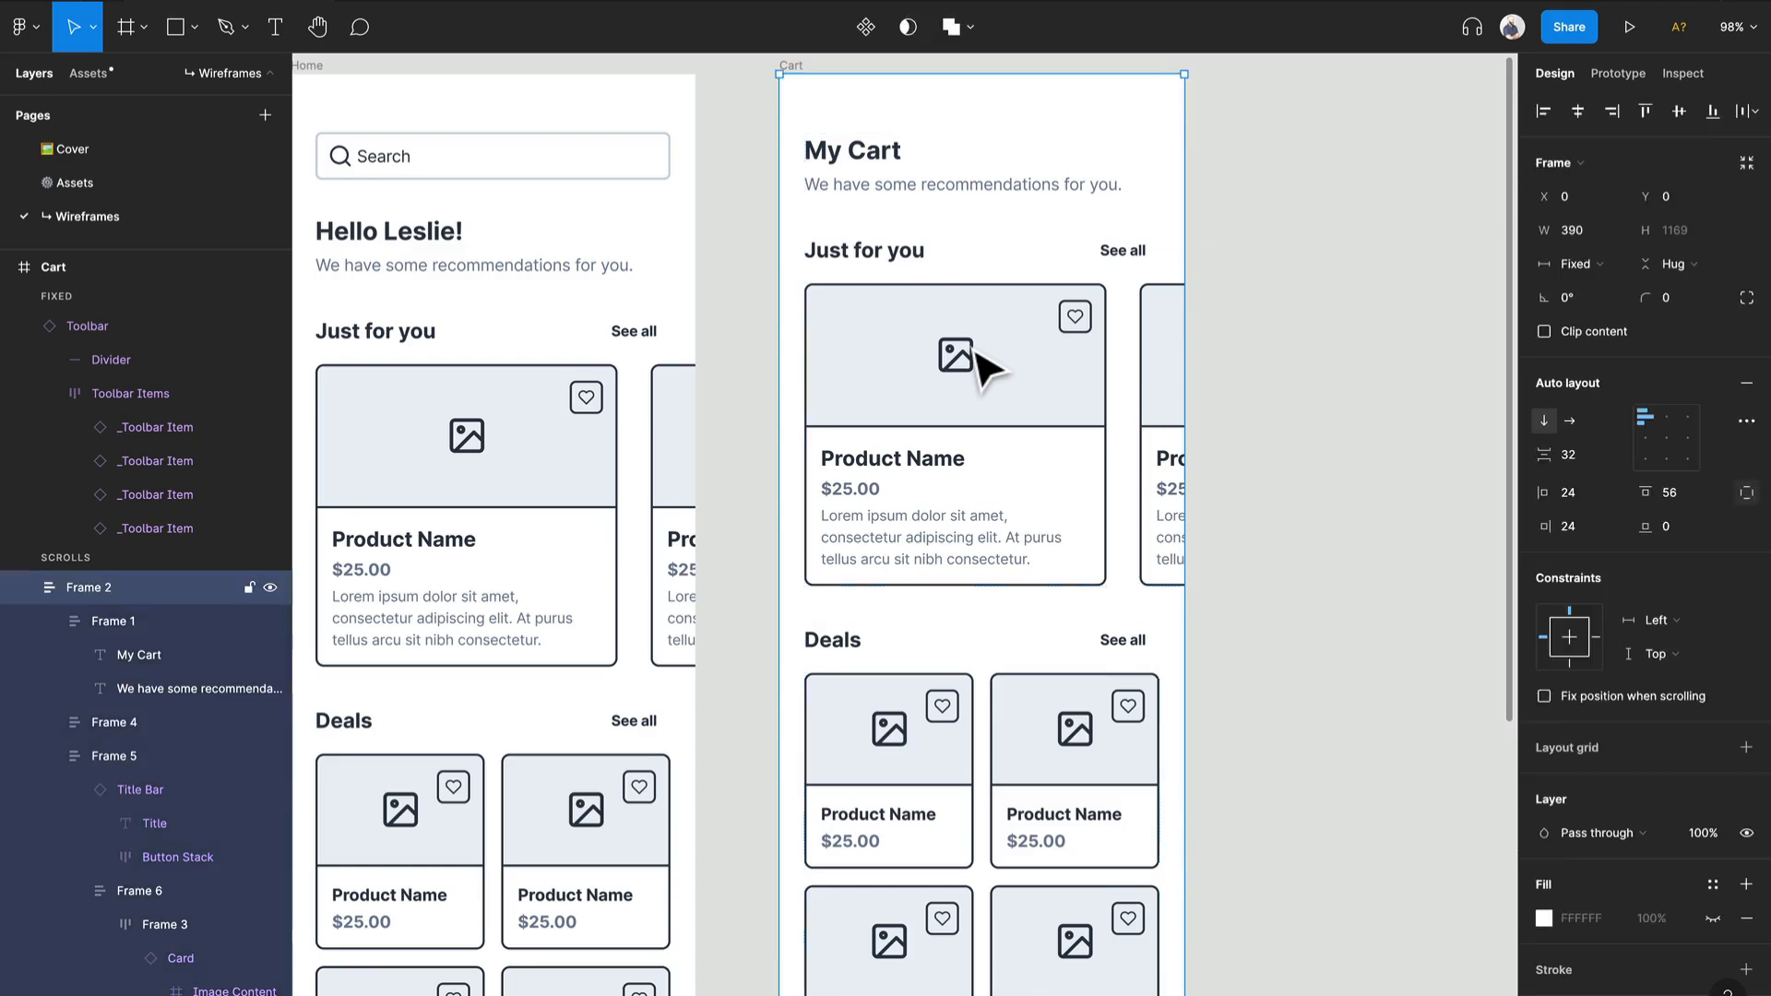
left_click(1068, 325)
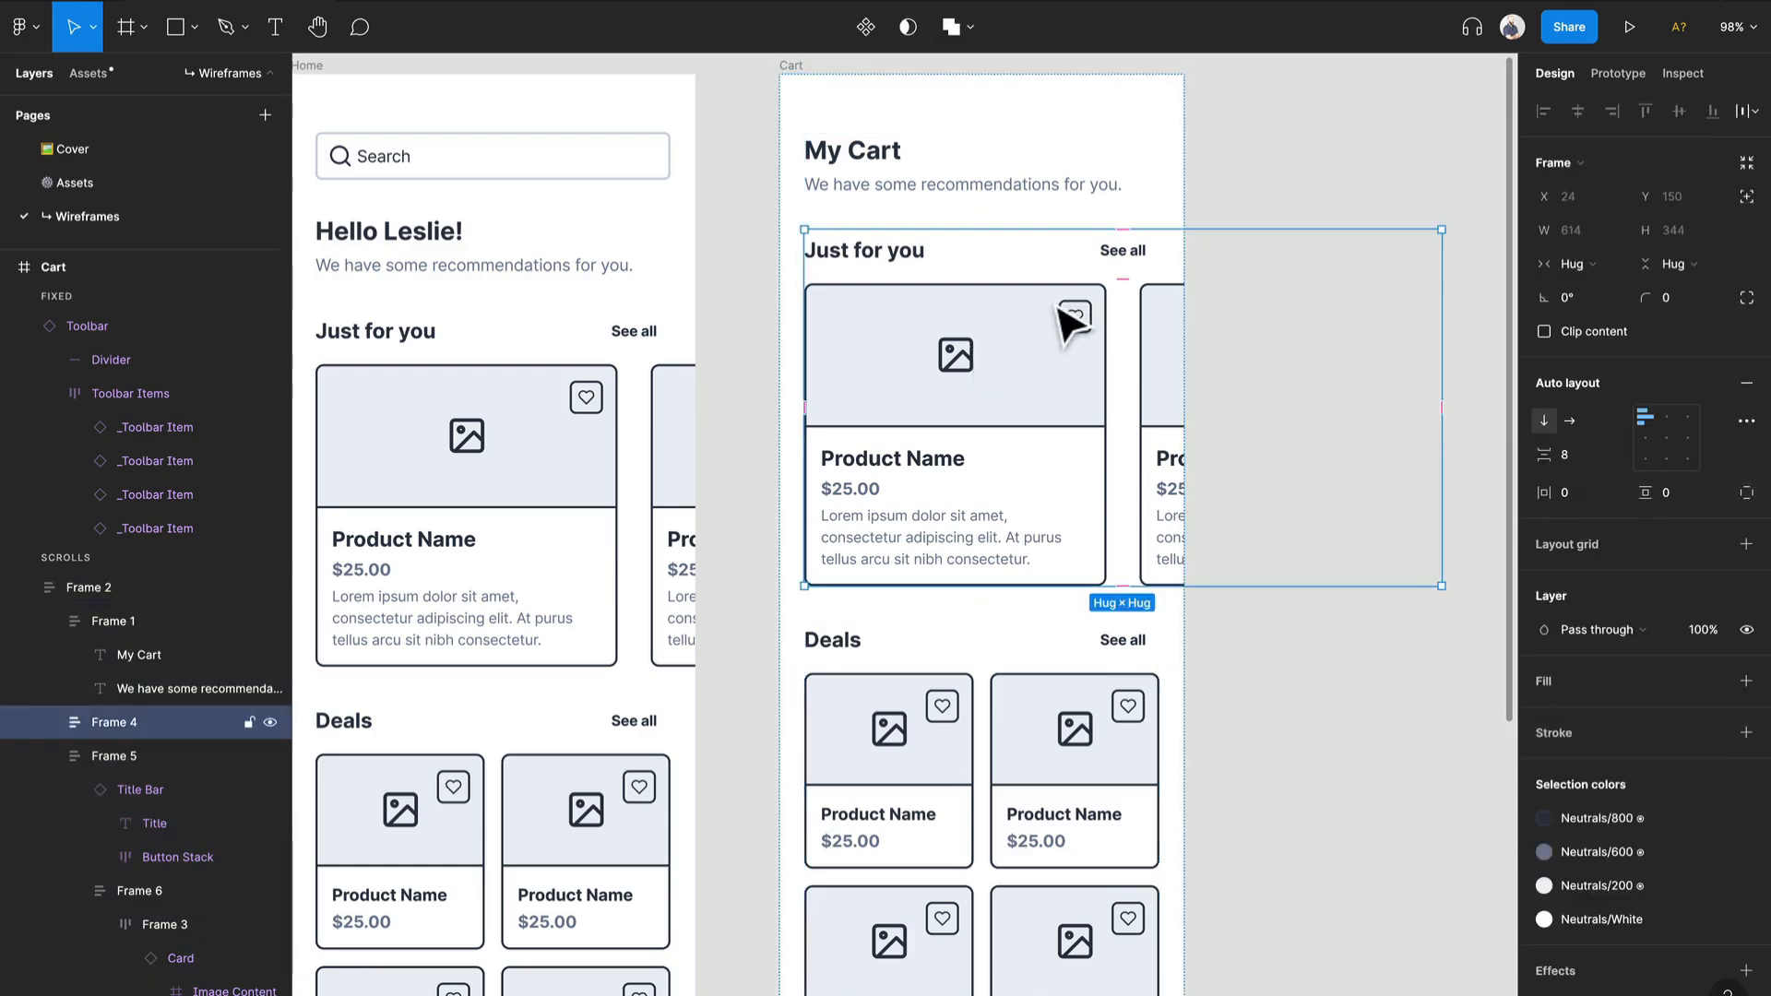
key("Delete")
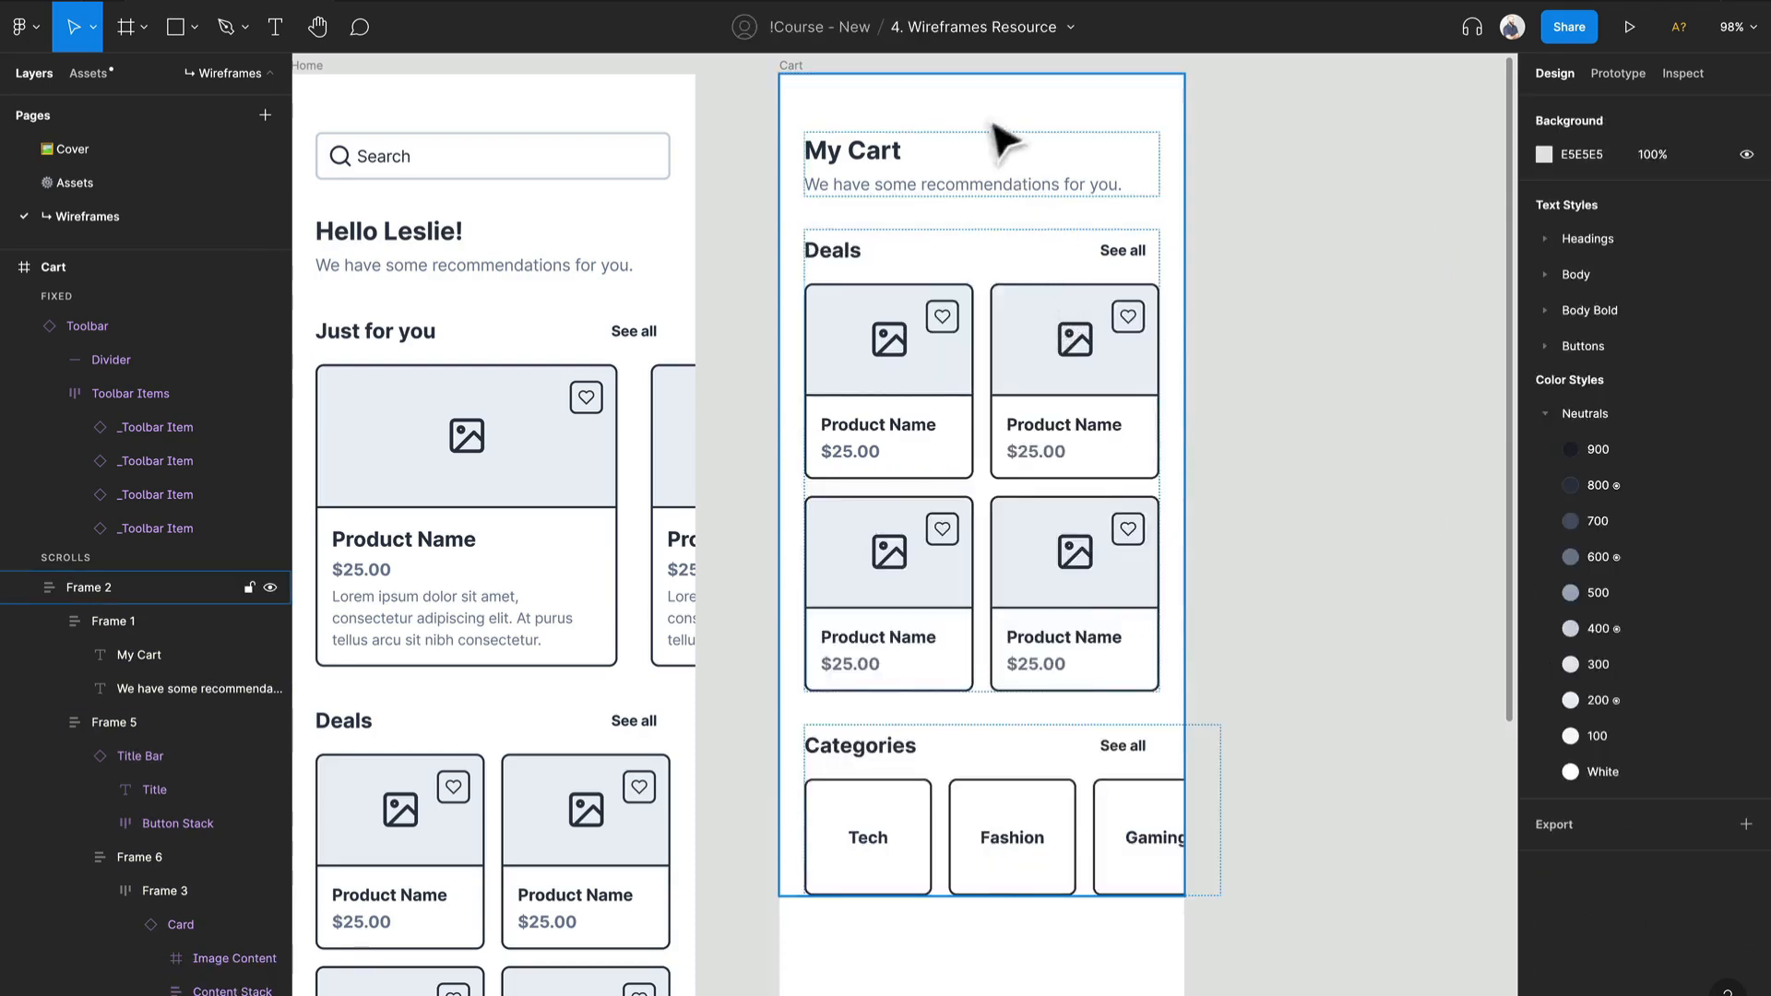
Step: Delete the recommendations subtitle beneath the My Cart heading
left_click(944, 187)
left_click(945, 189)
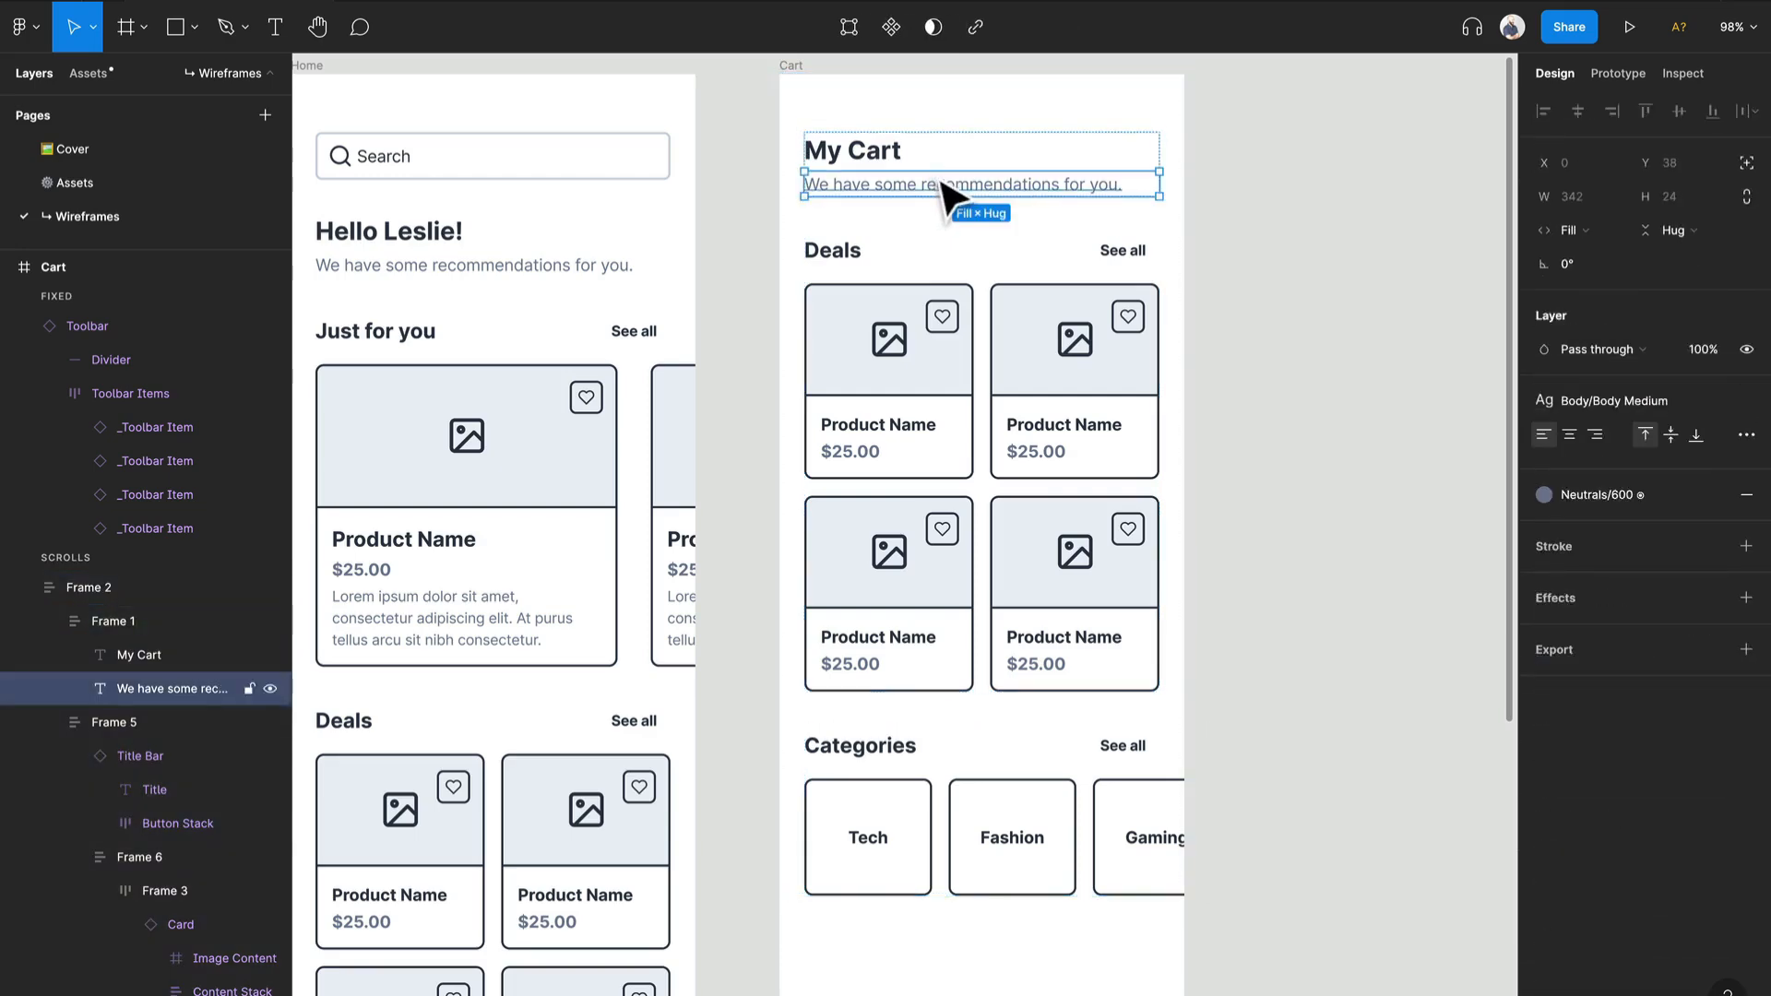
key("Delete")
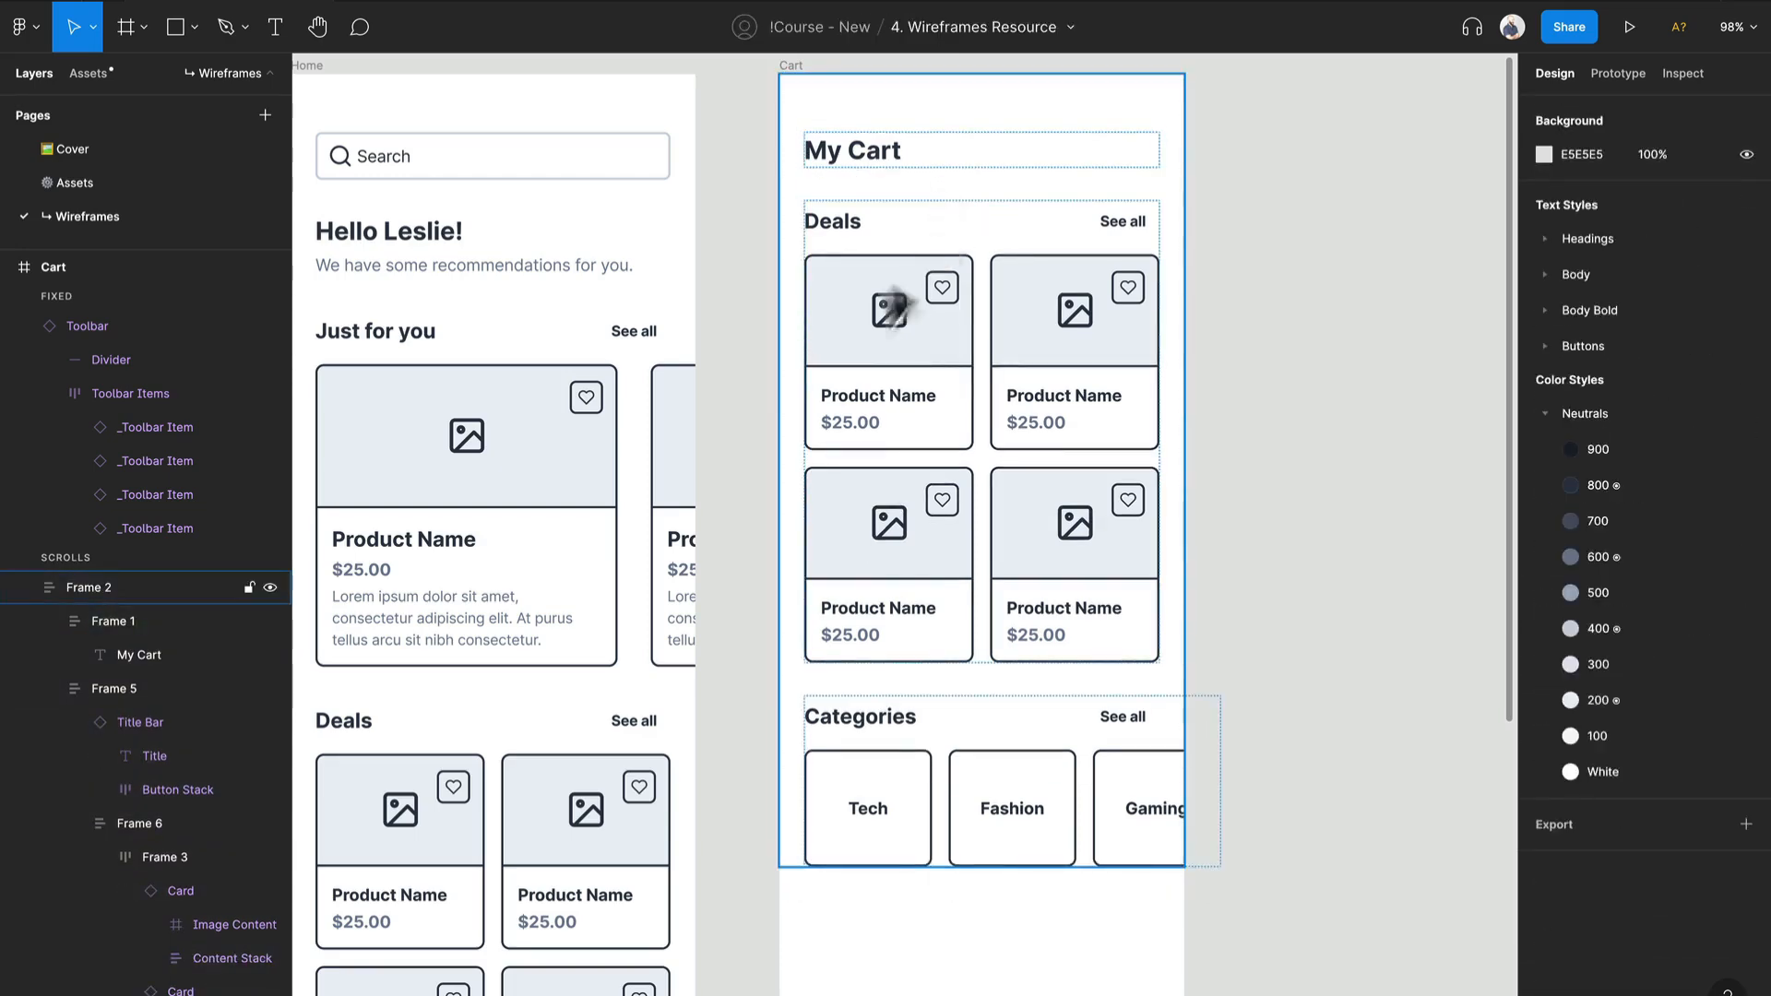
Step: Ungroup the first row of Deals cards in the Cart frame and delete one of its two cards
left_click(848, 343)
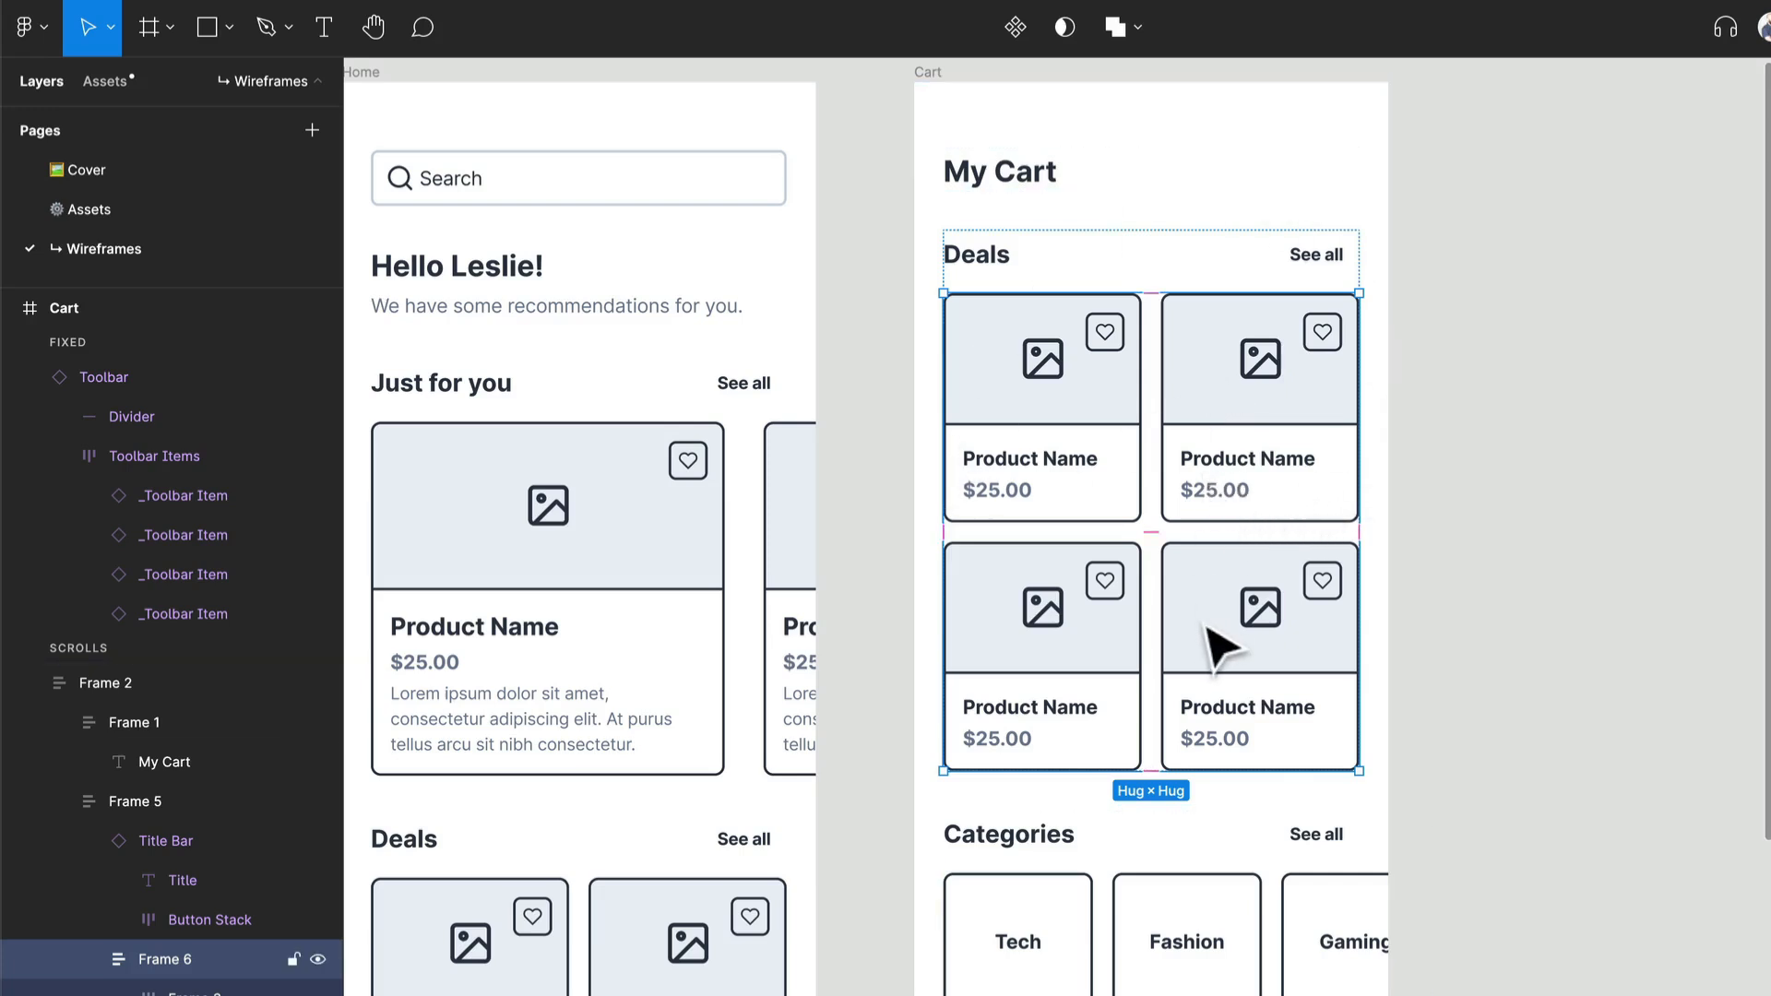
left_click(1253, 461)
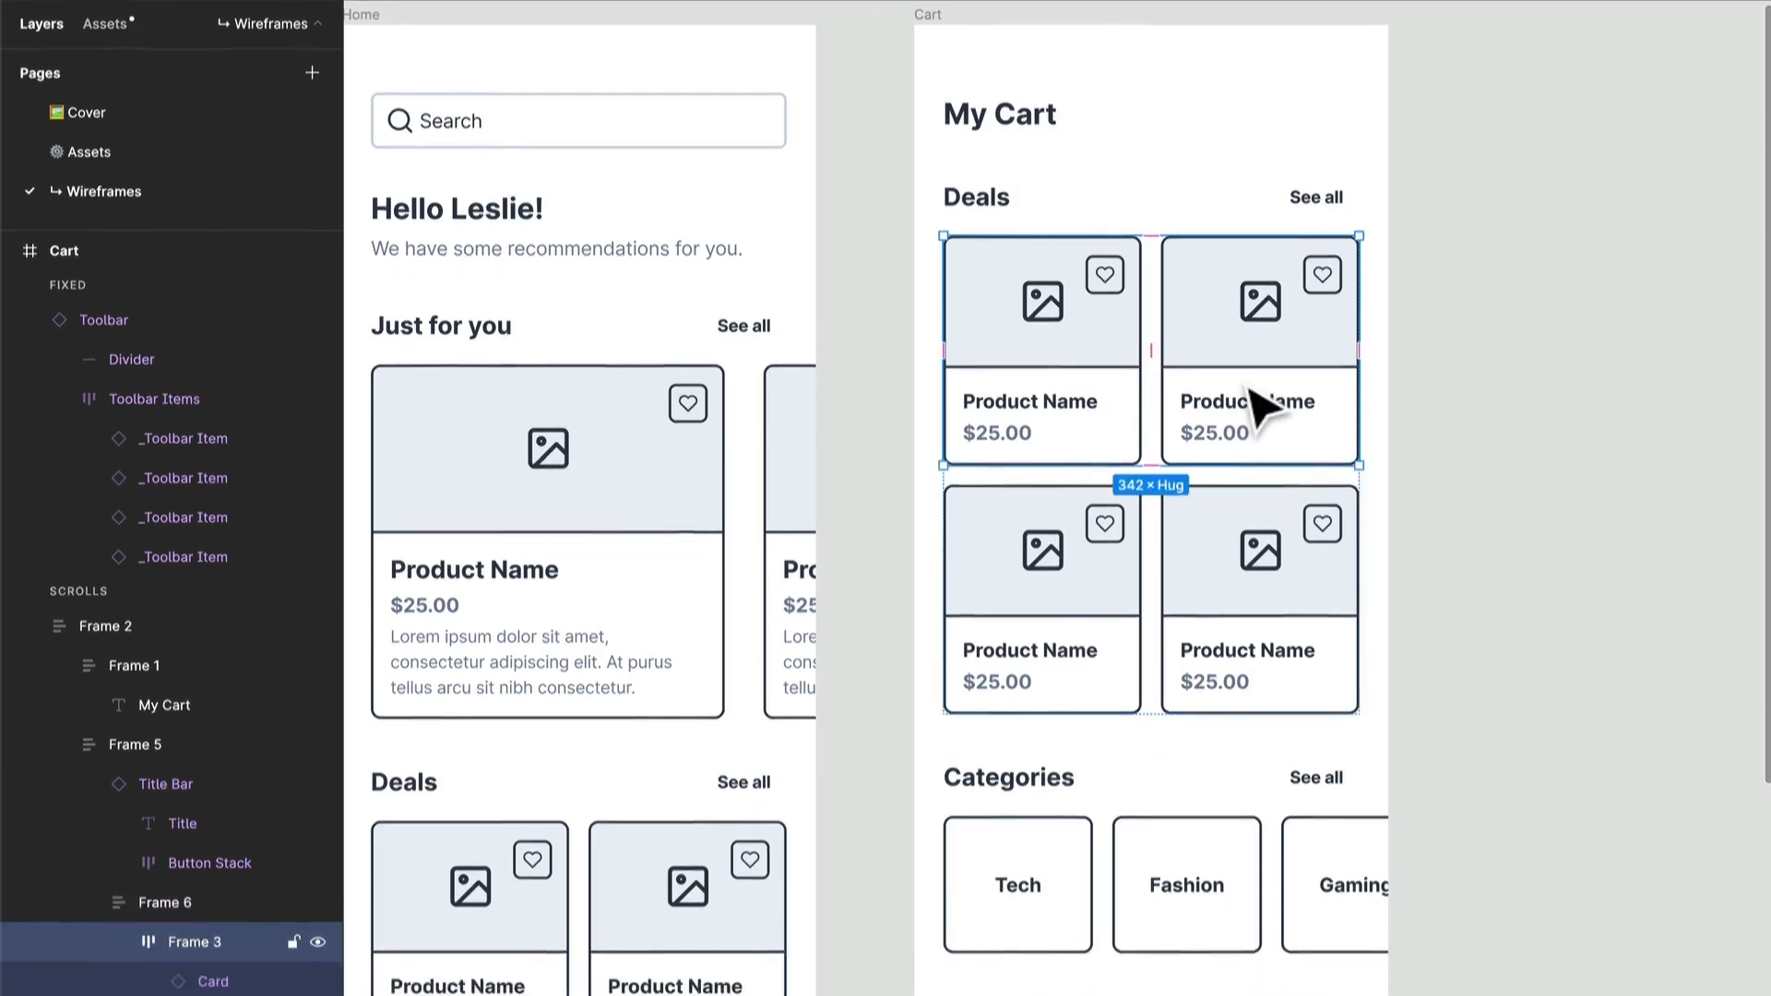
key("shift+super+g")
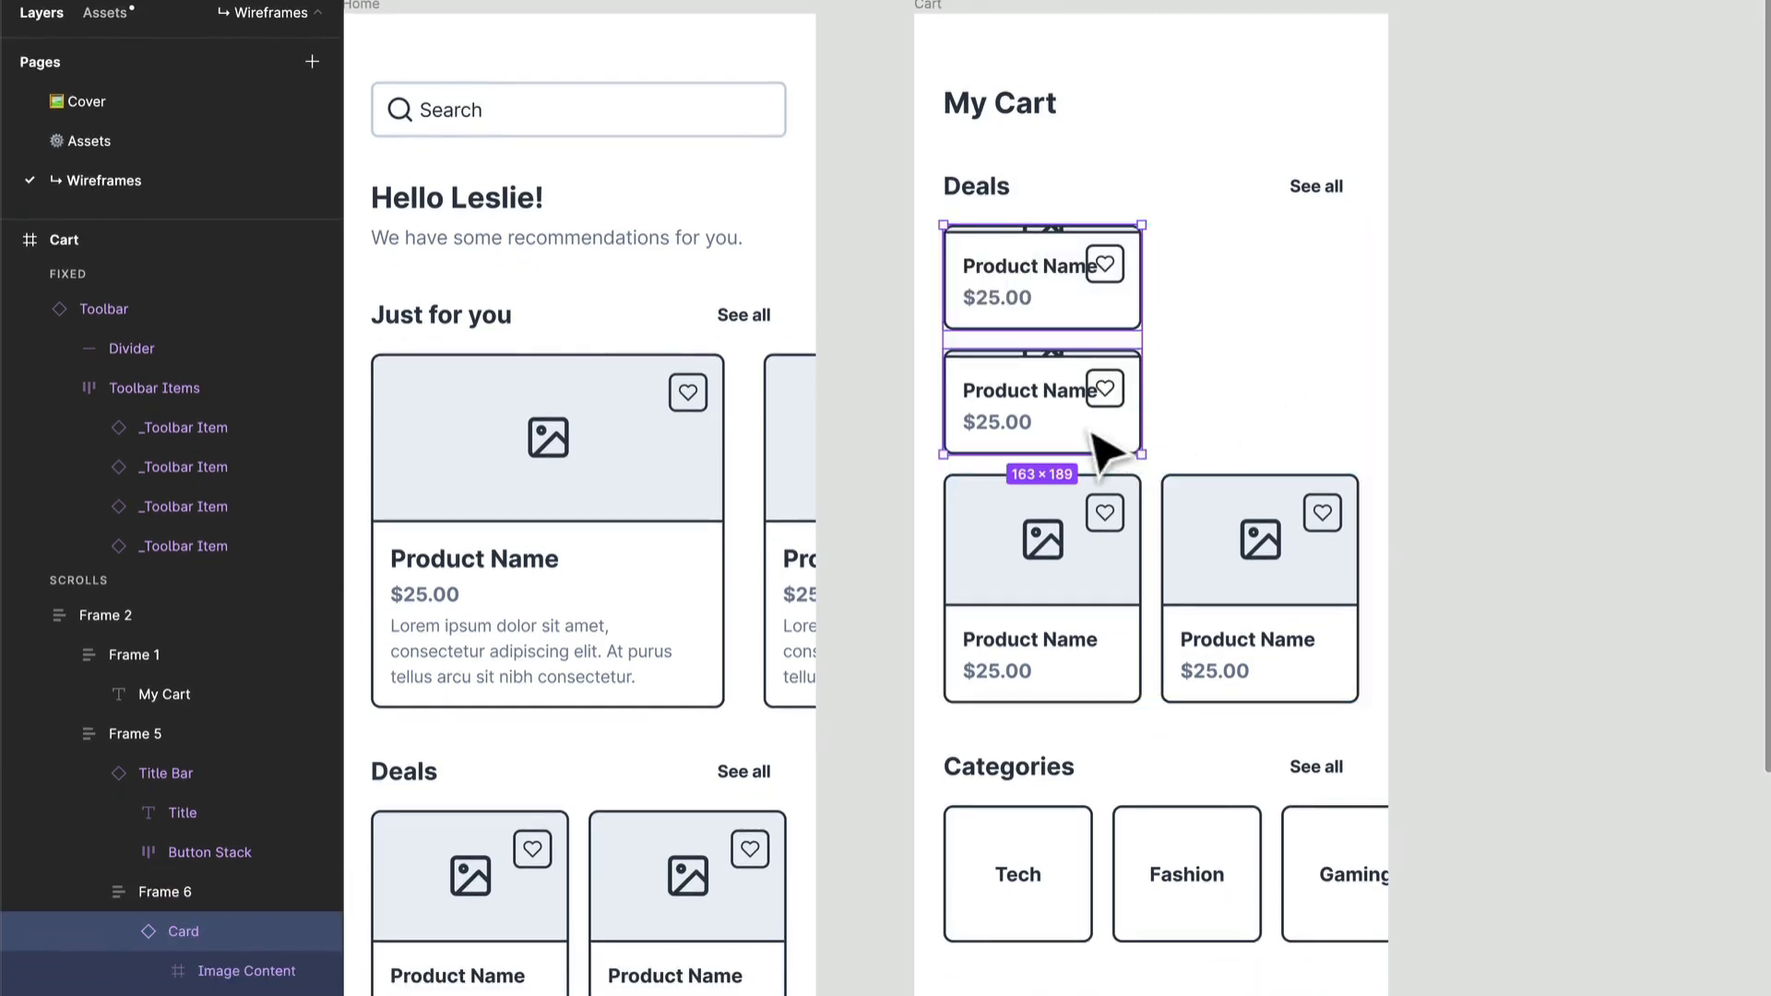
left_click(187, 933)
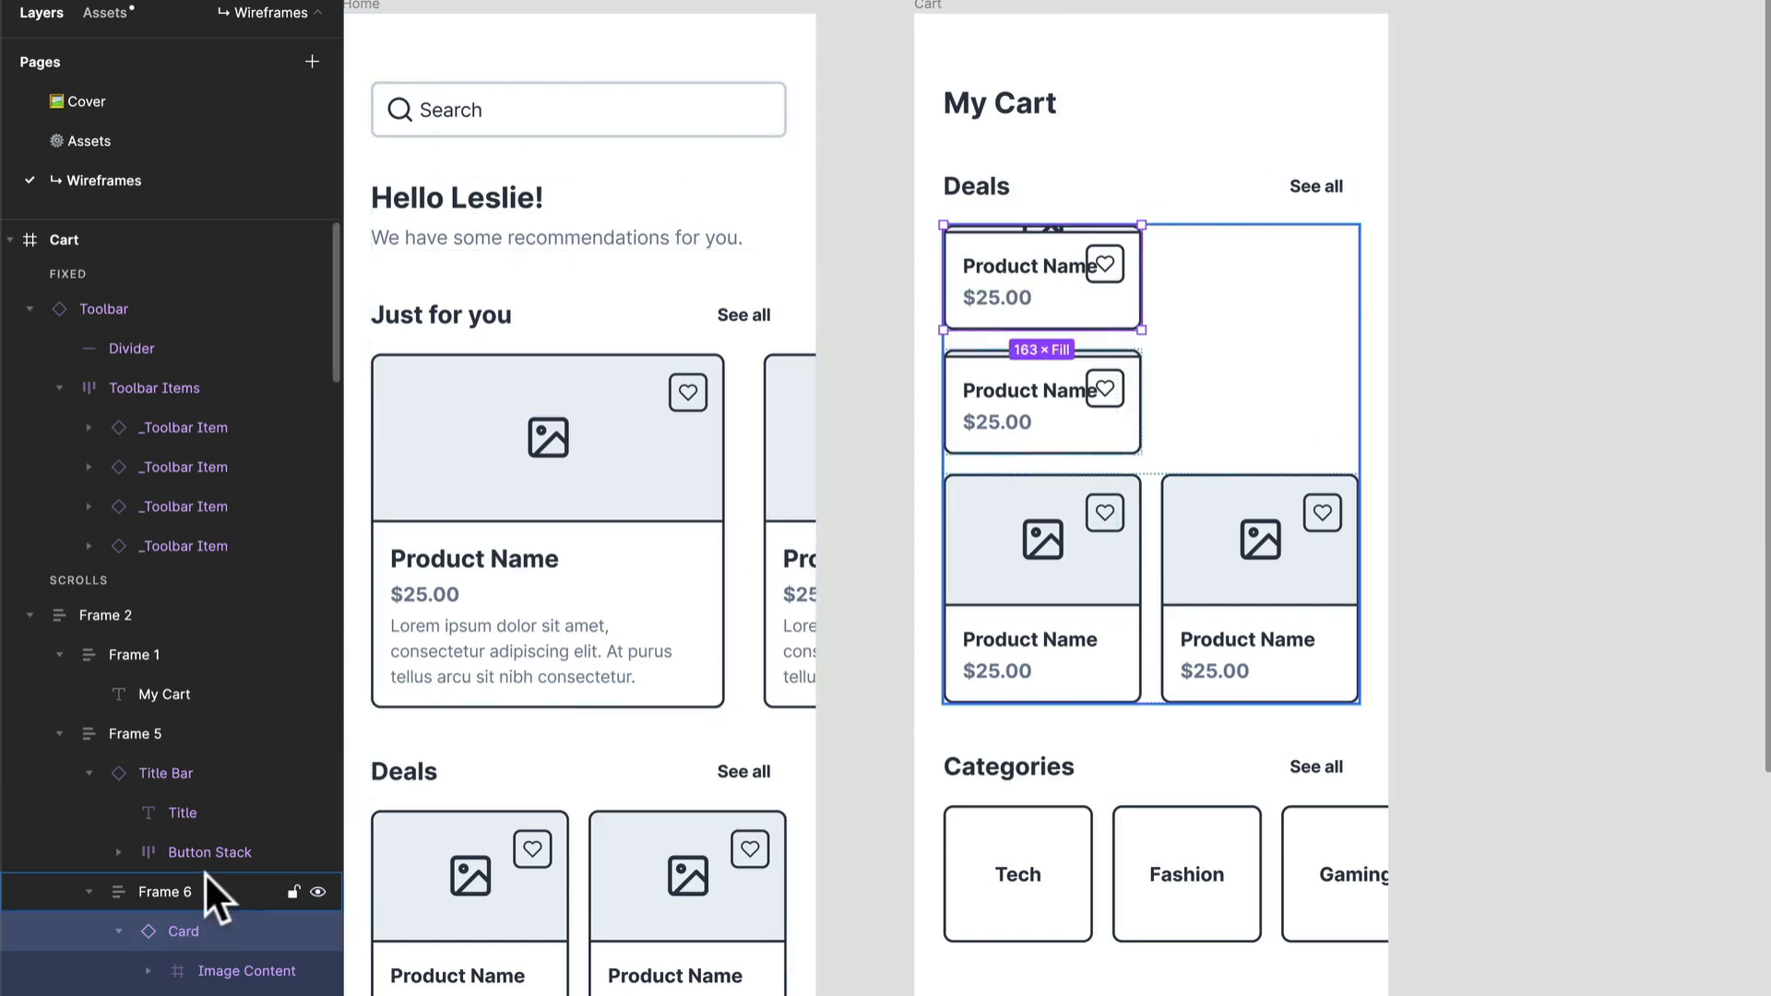
key("Escape")
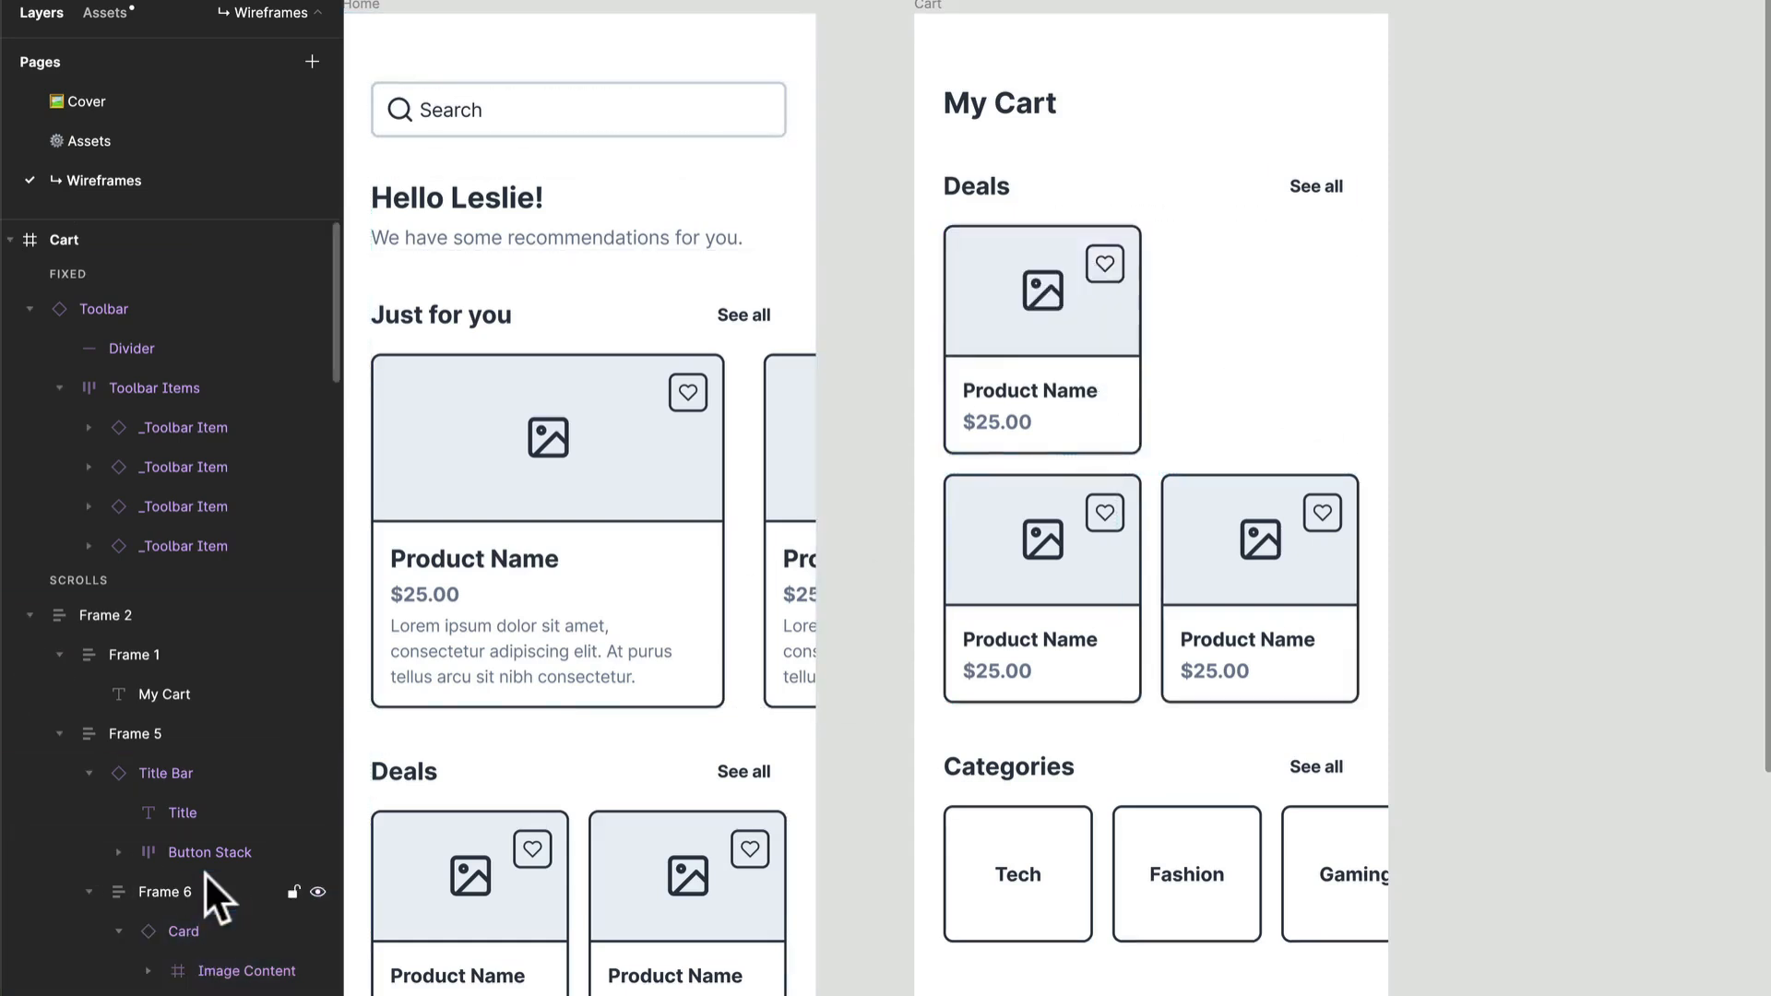
Step: Set the Direction property of the remaining card in the first Deals row to Horizontal Card
left_click(1051, 386)
left_click(1051, 385)
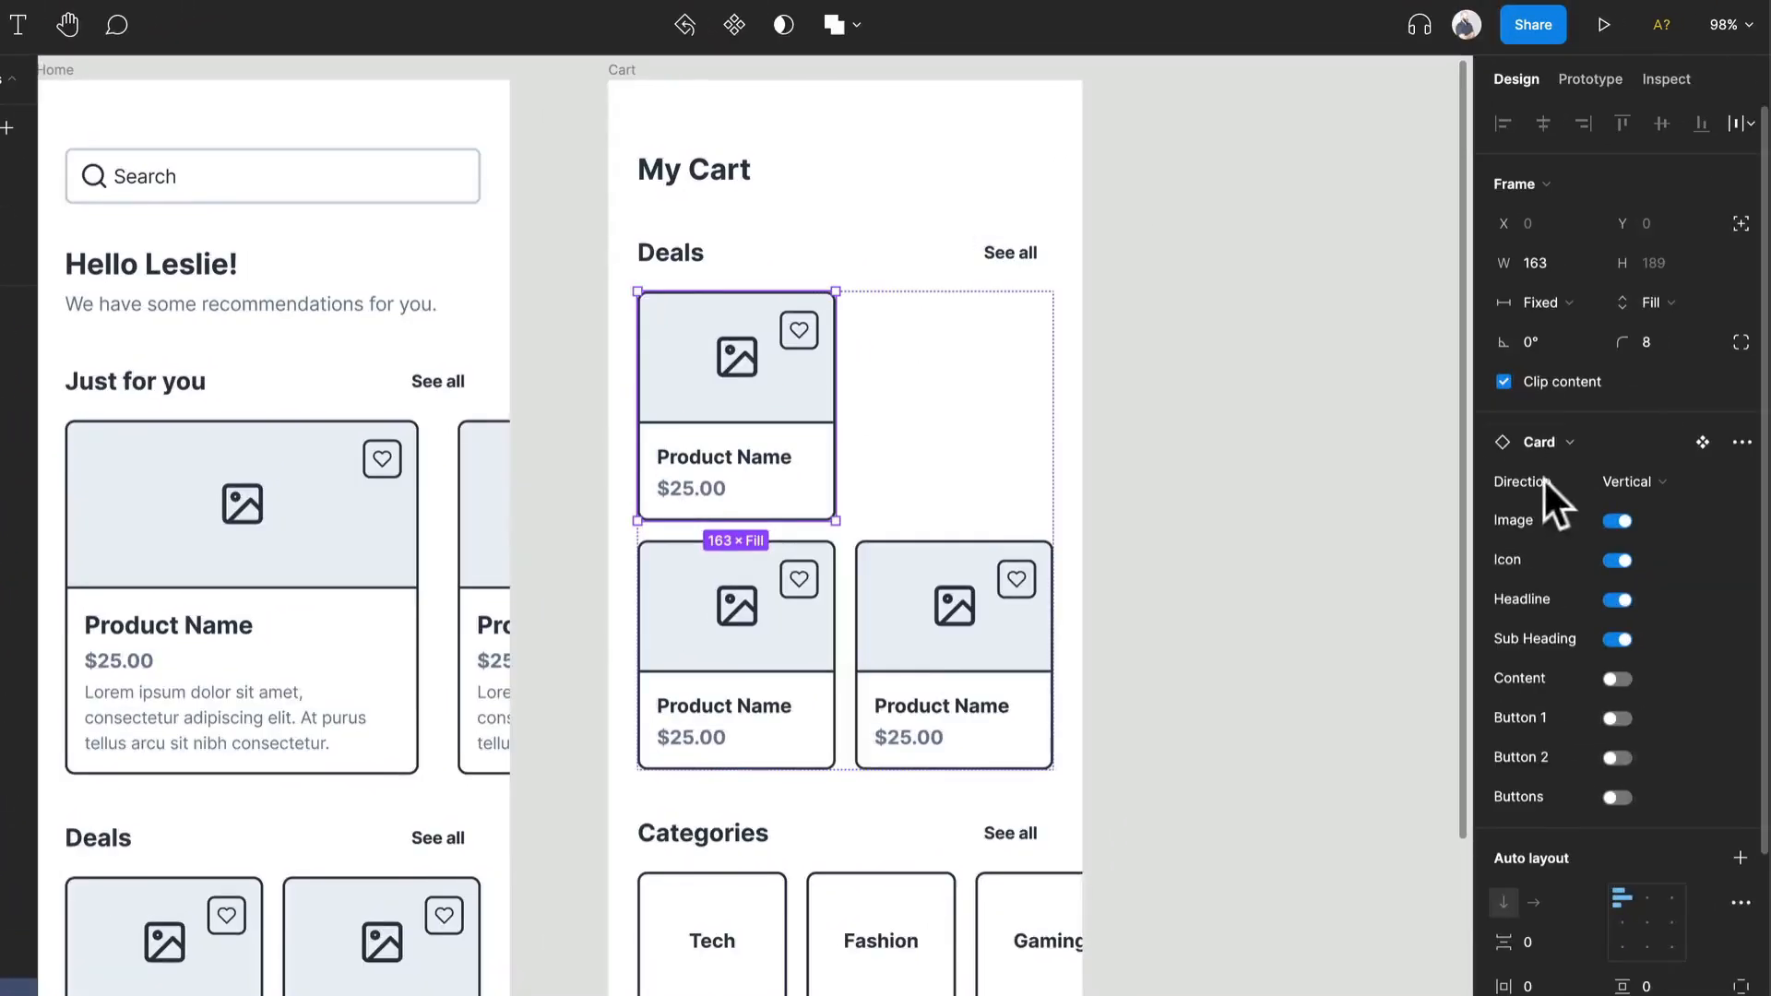
left_click(1630, 479)
left_click(1641, 505)
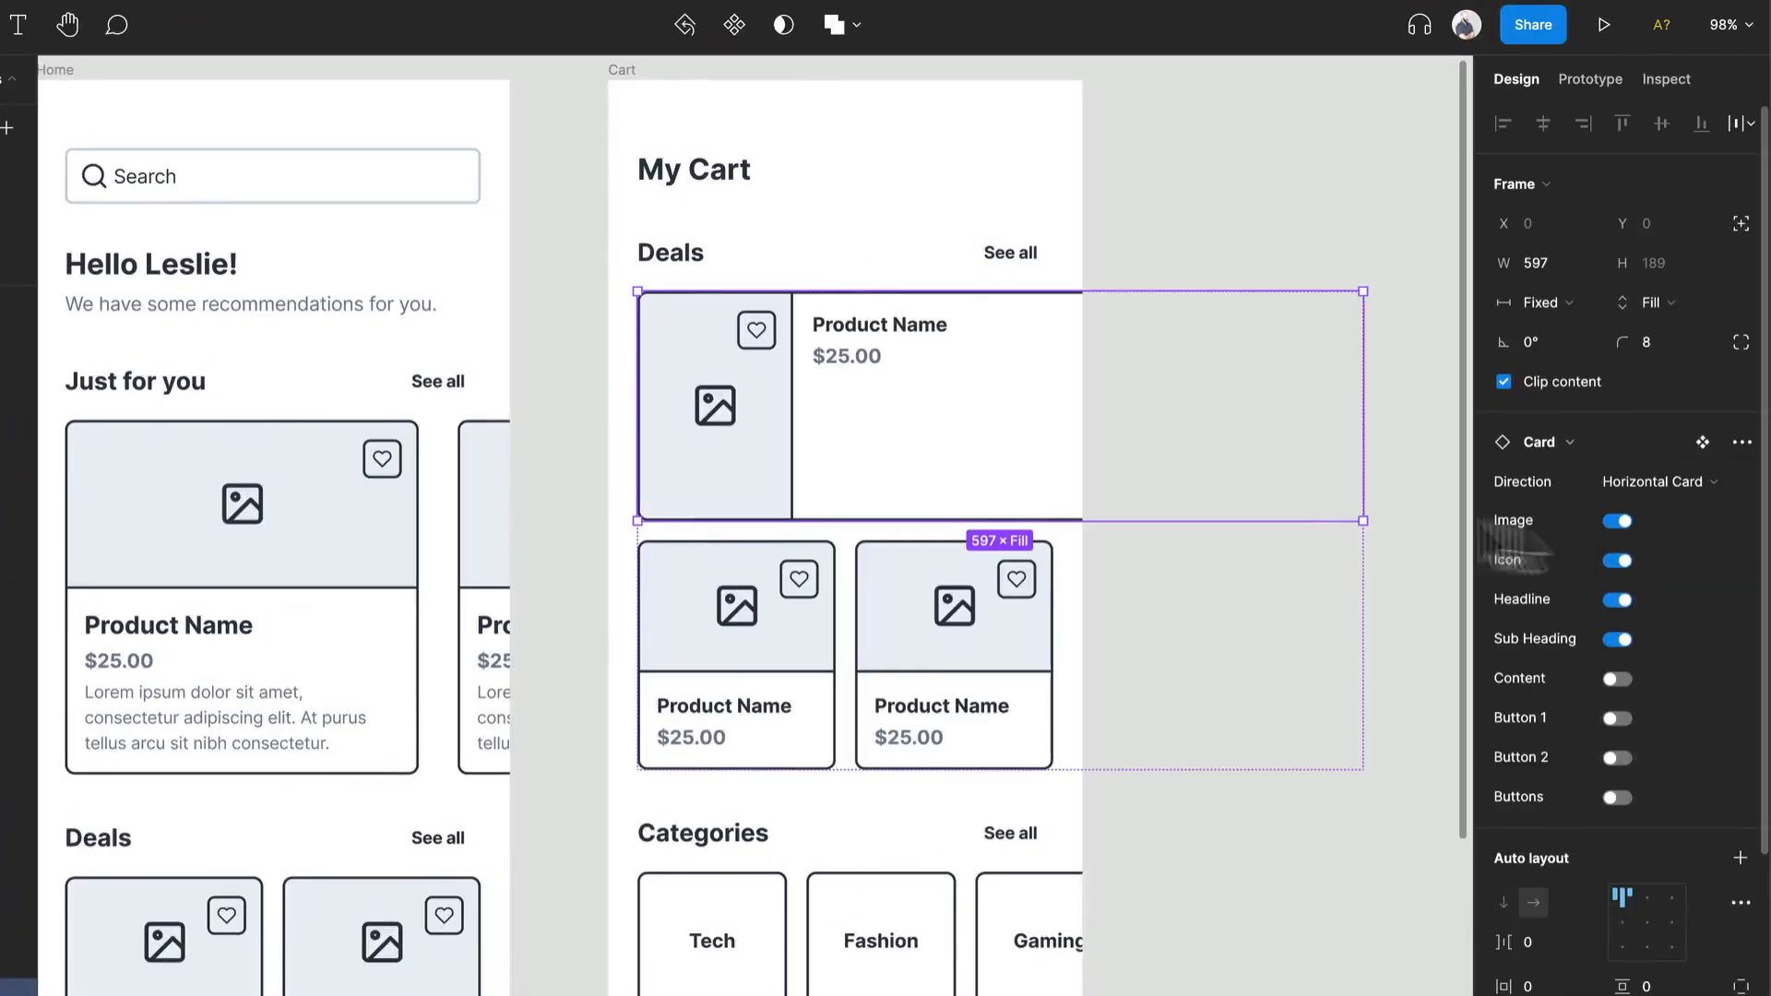
left_click(1336, 234)
Step: Delete the second row of vertical product cards from the Cart frame's Deals section
double_click(996, 605)
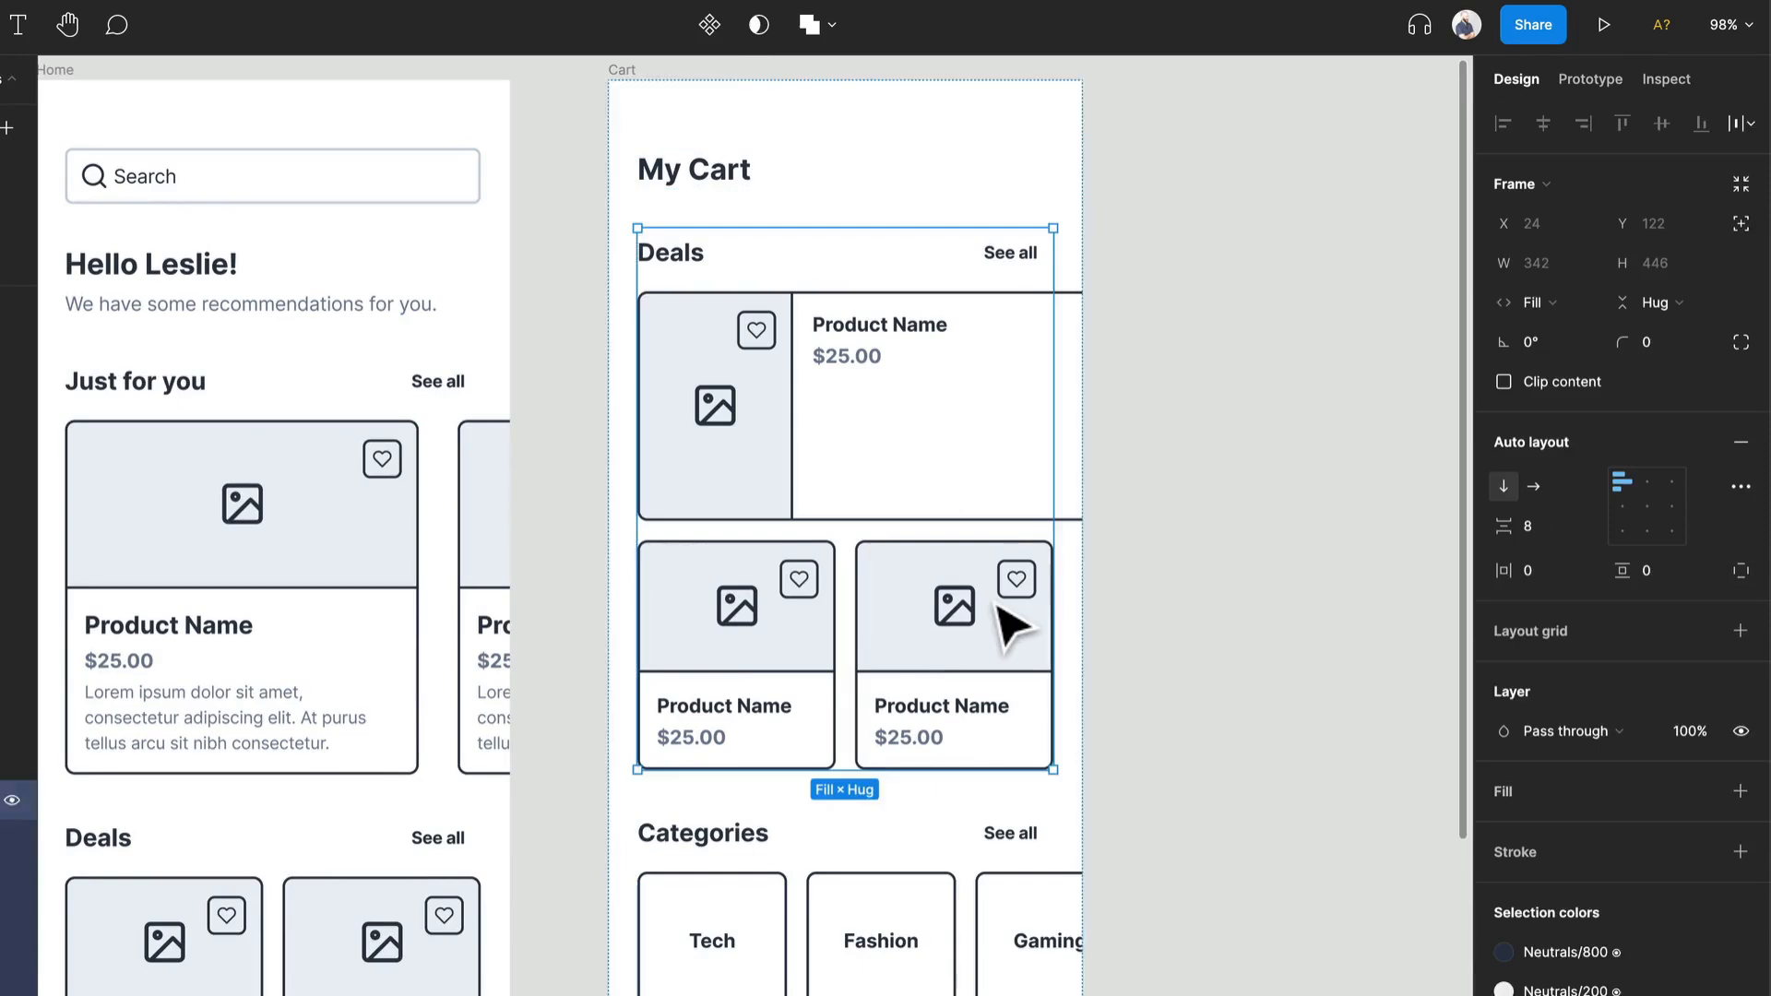
double_click(995, 604)
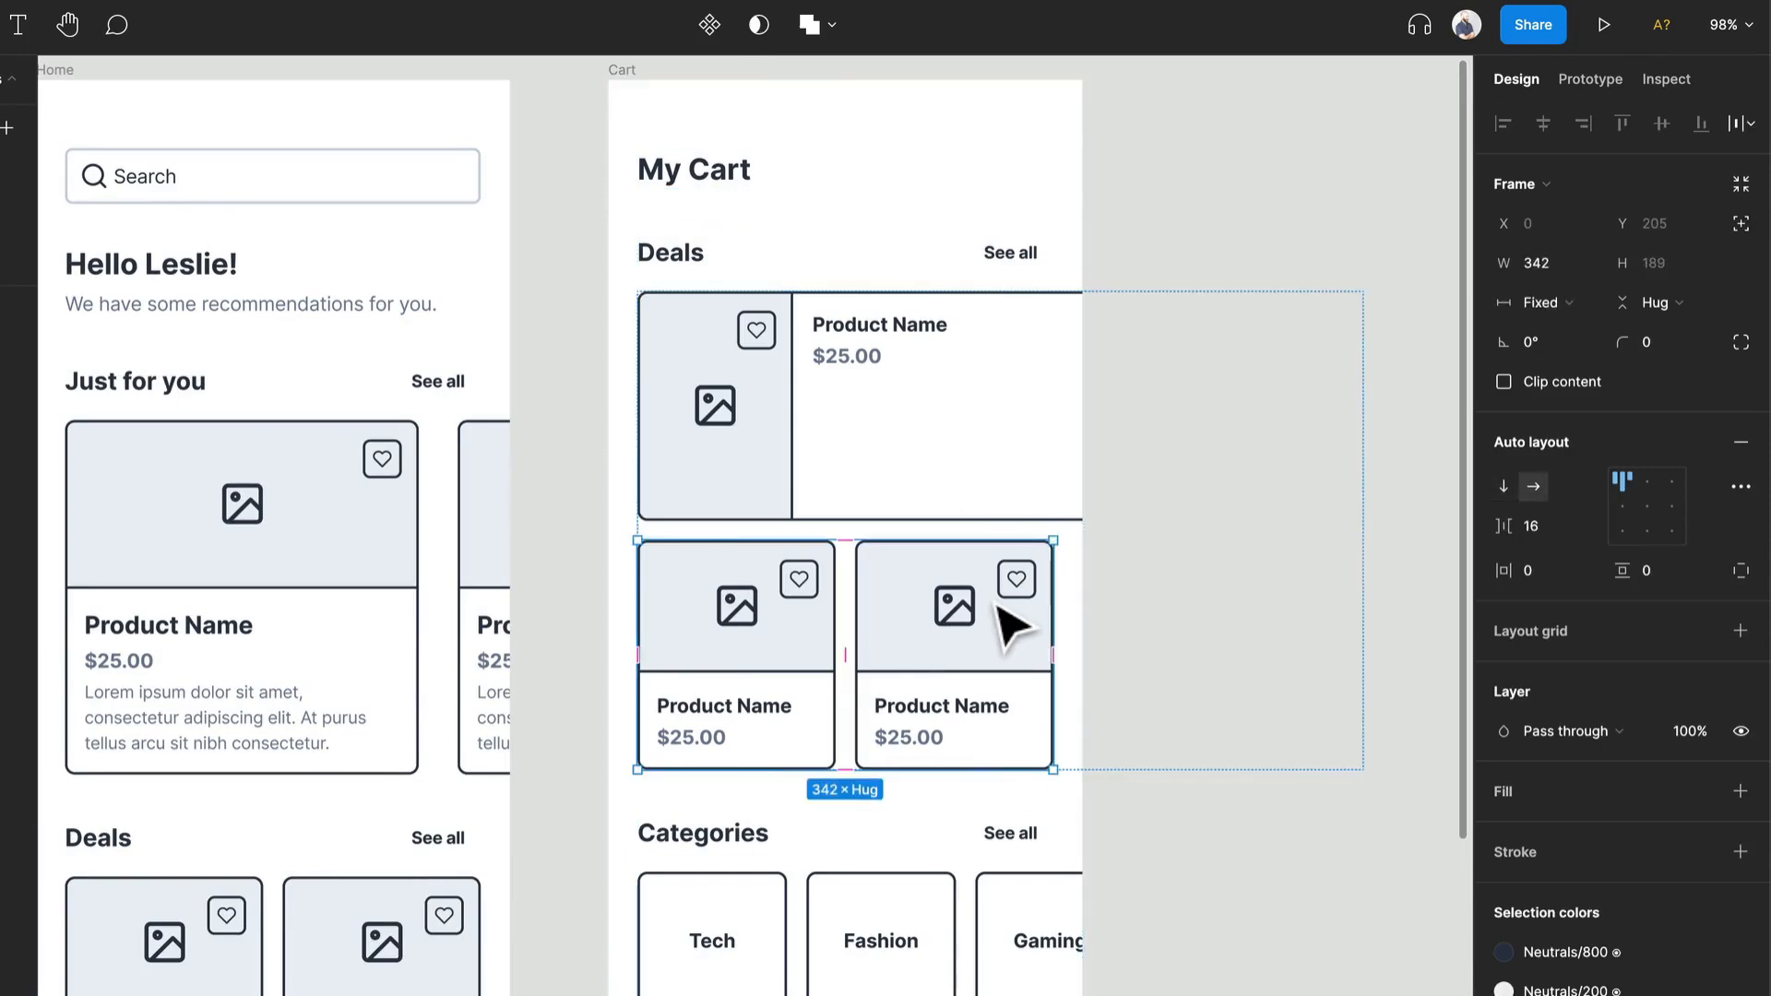
key("Delete")
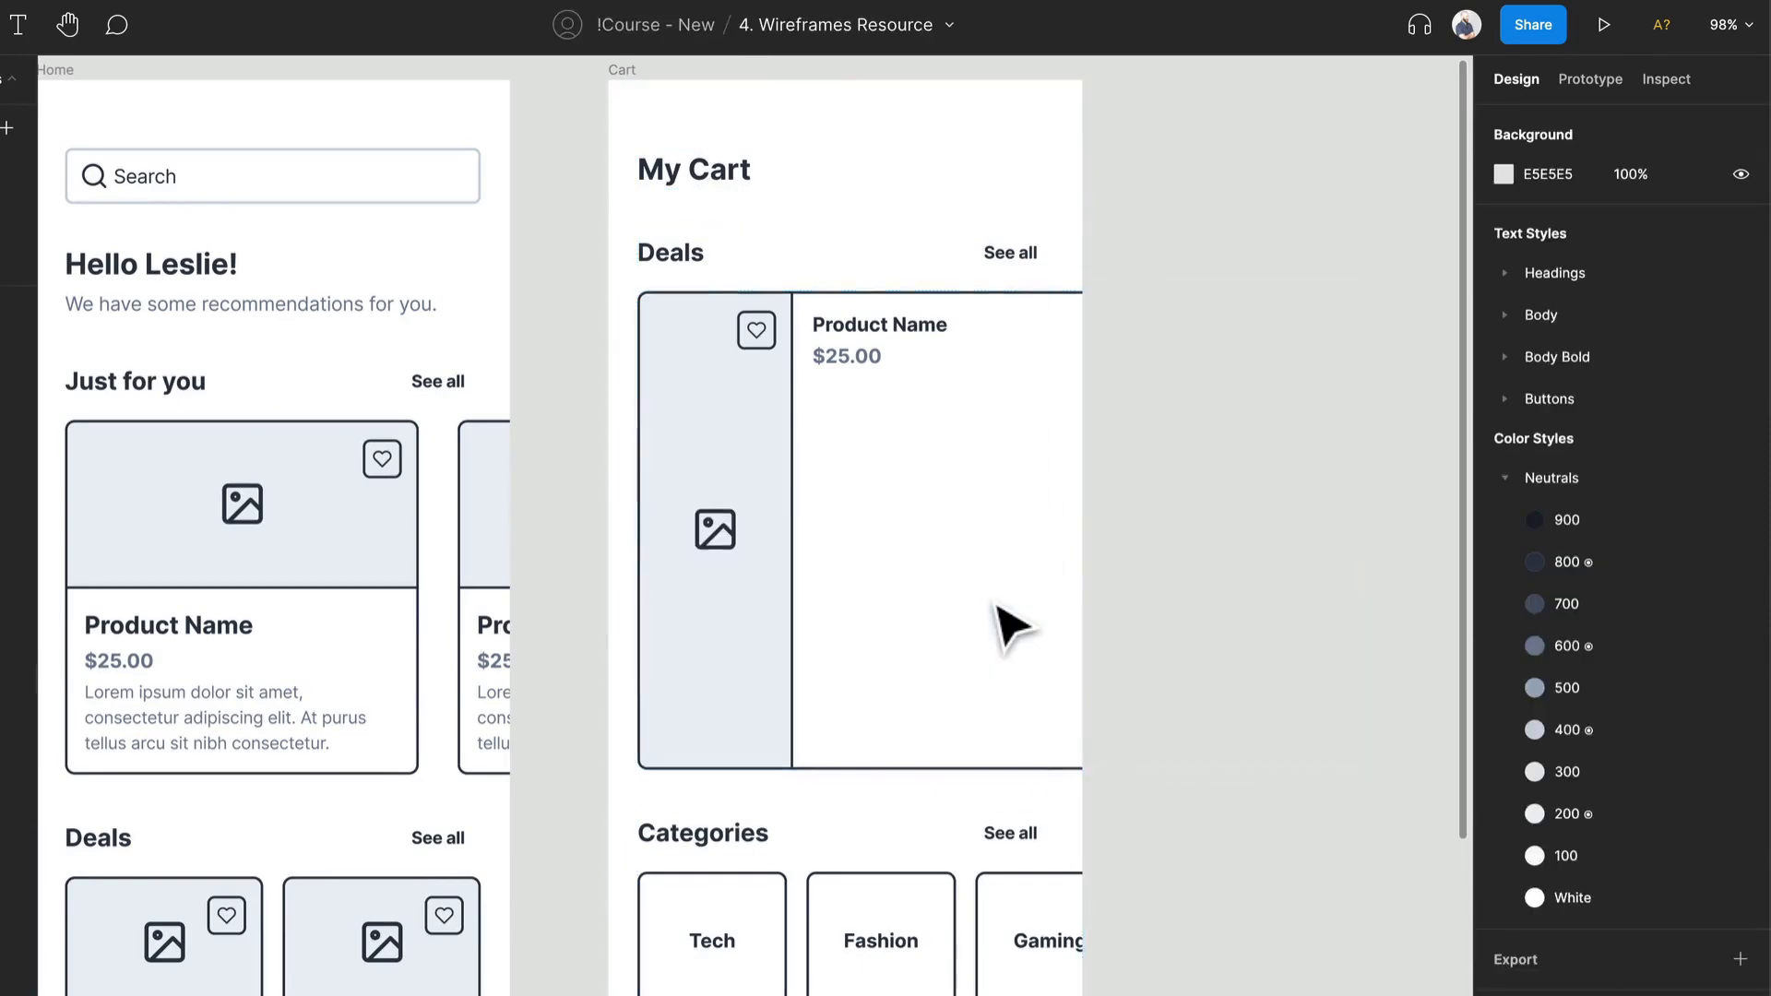
Step: Ungroup the frame wrapping the horizontal card and reduce the card's height to 117
left_click(877, 609)
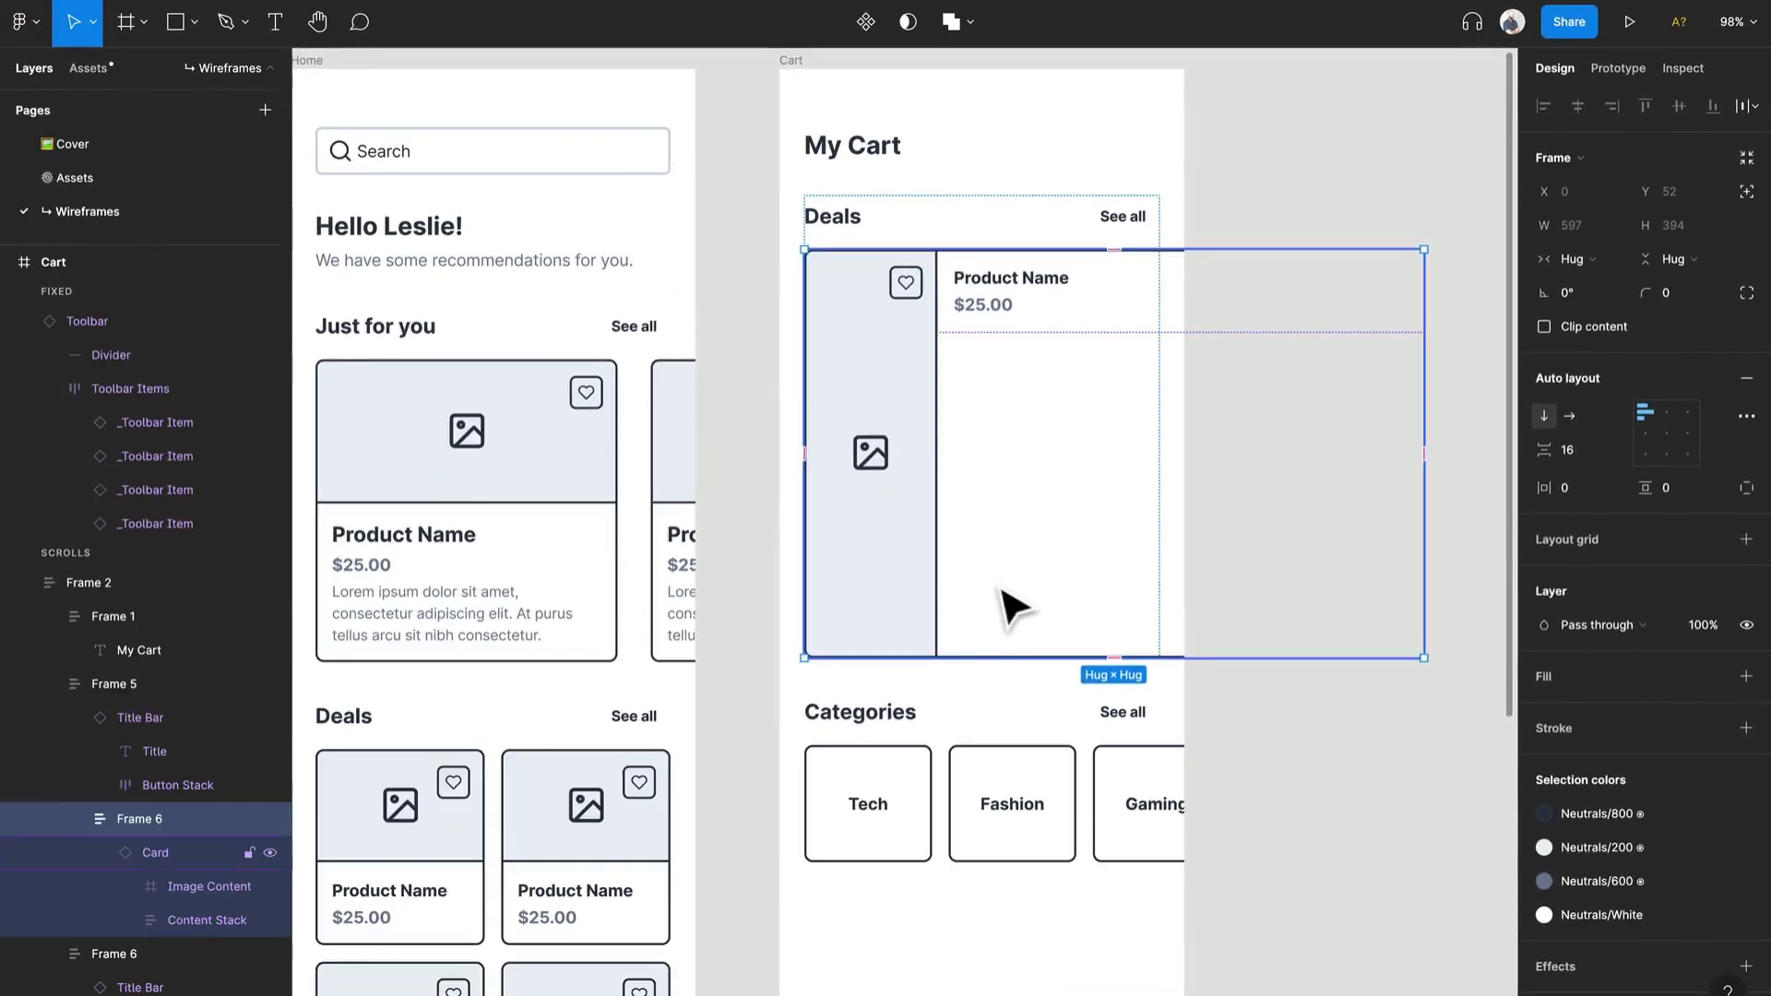
key("ctrl+shift+g")
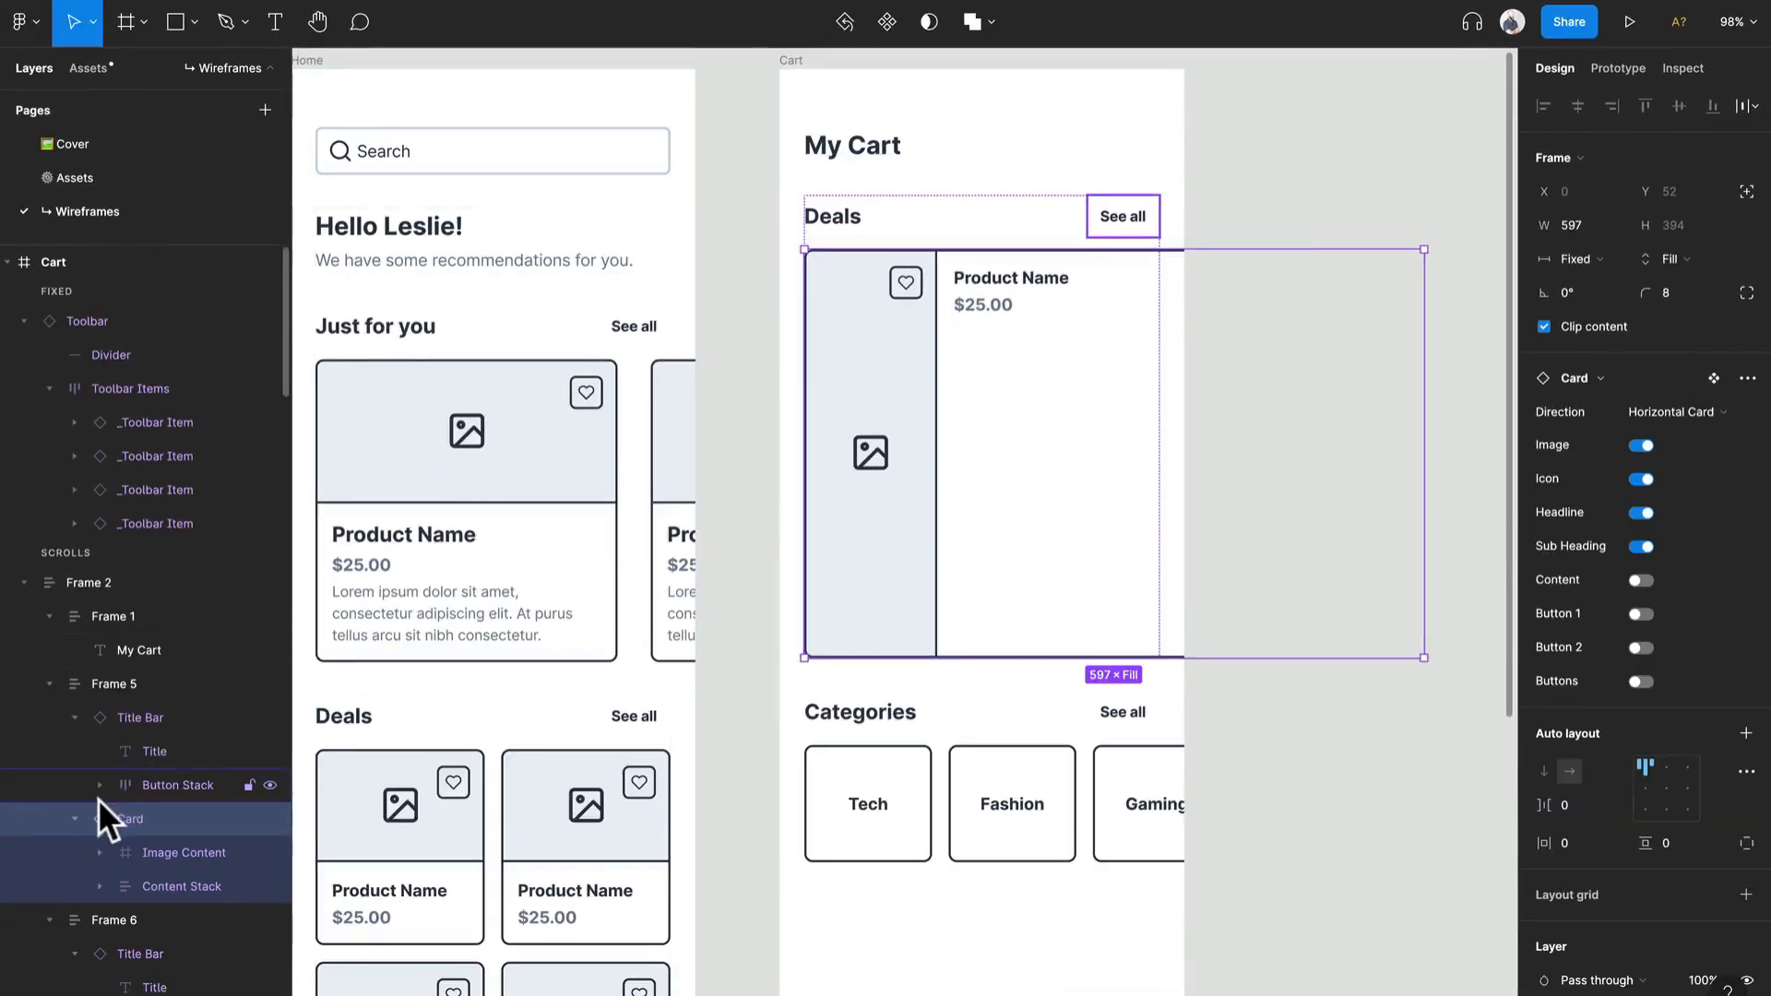
left_click_drag(1043, 660, 1057, 371)
Step: Align the horizontal card's content to the left and vertical centre, and turn off its Icon property
left_click(1056, 326)
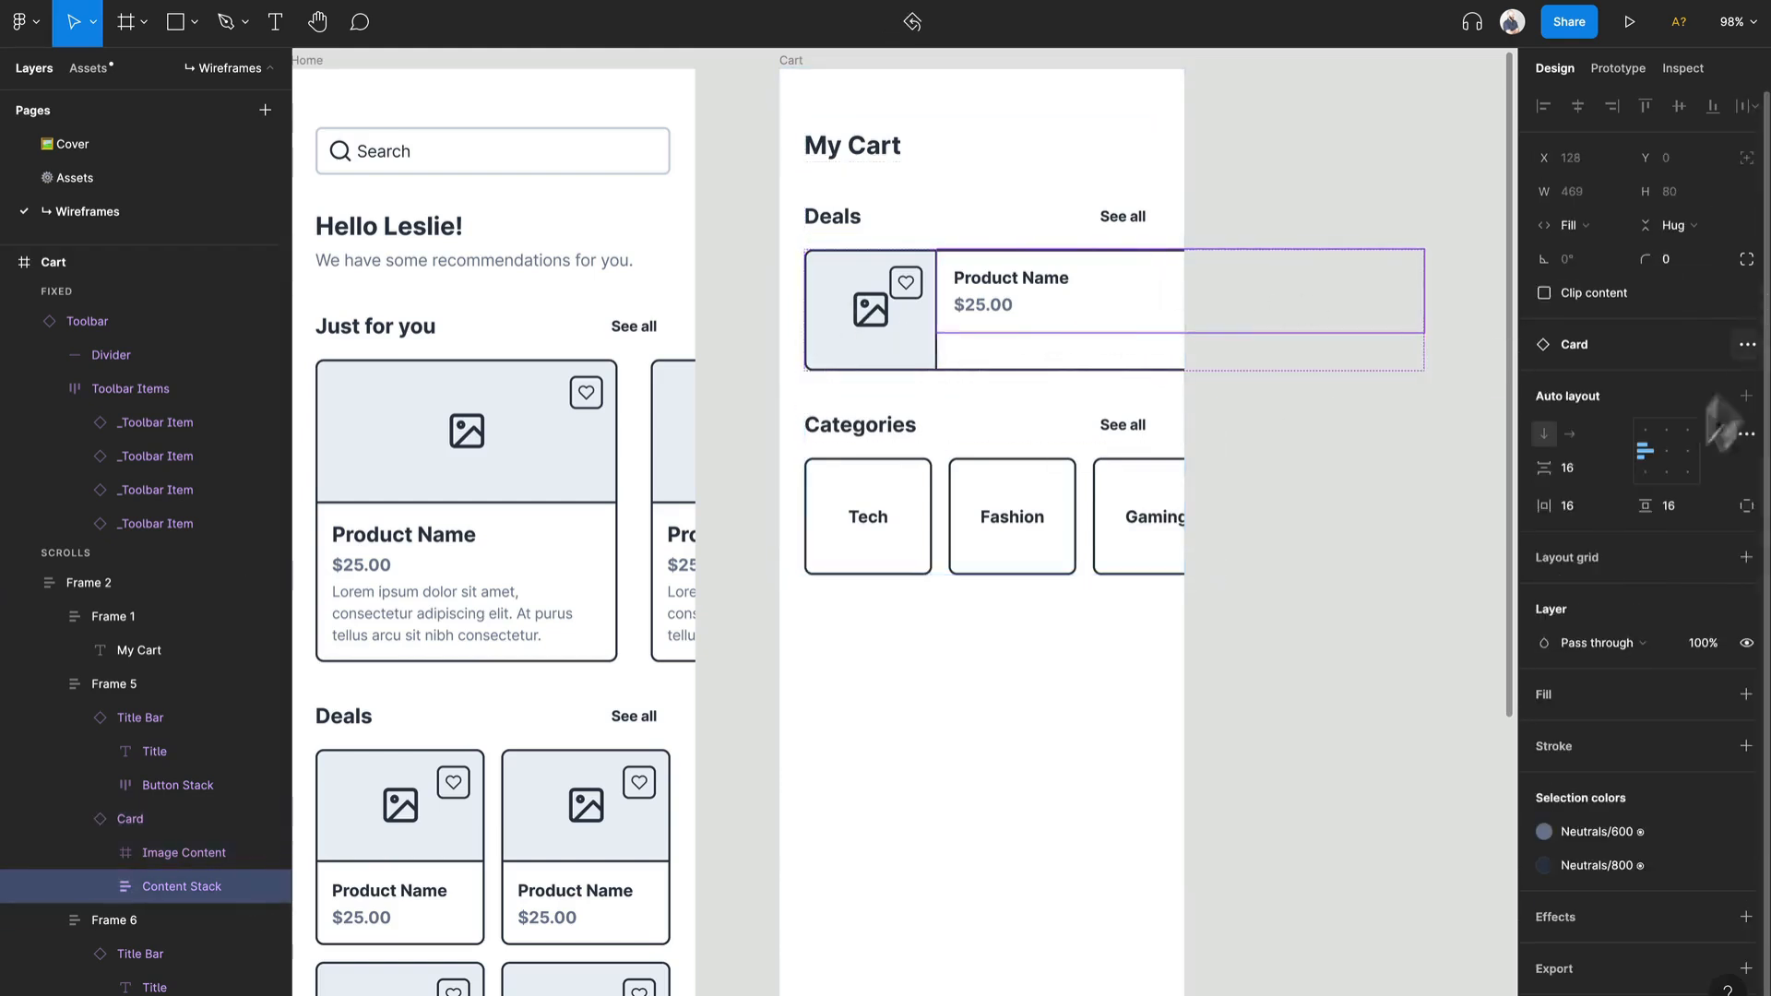
left_click(158, 830)
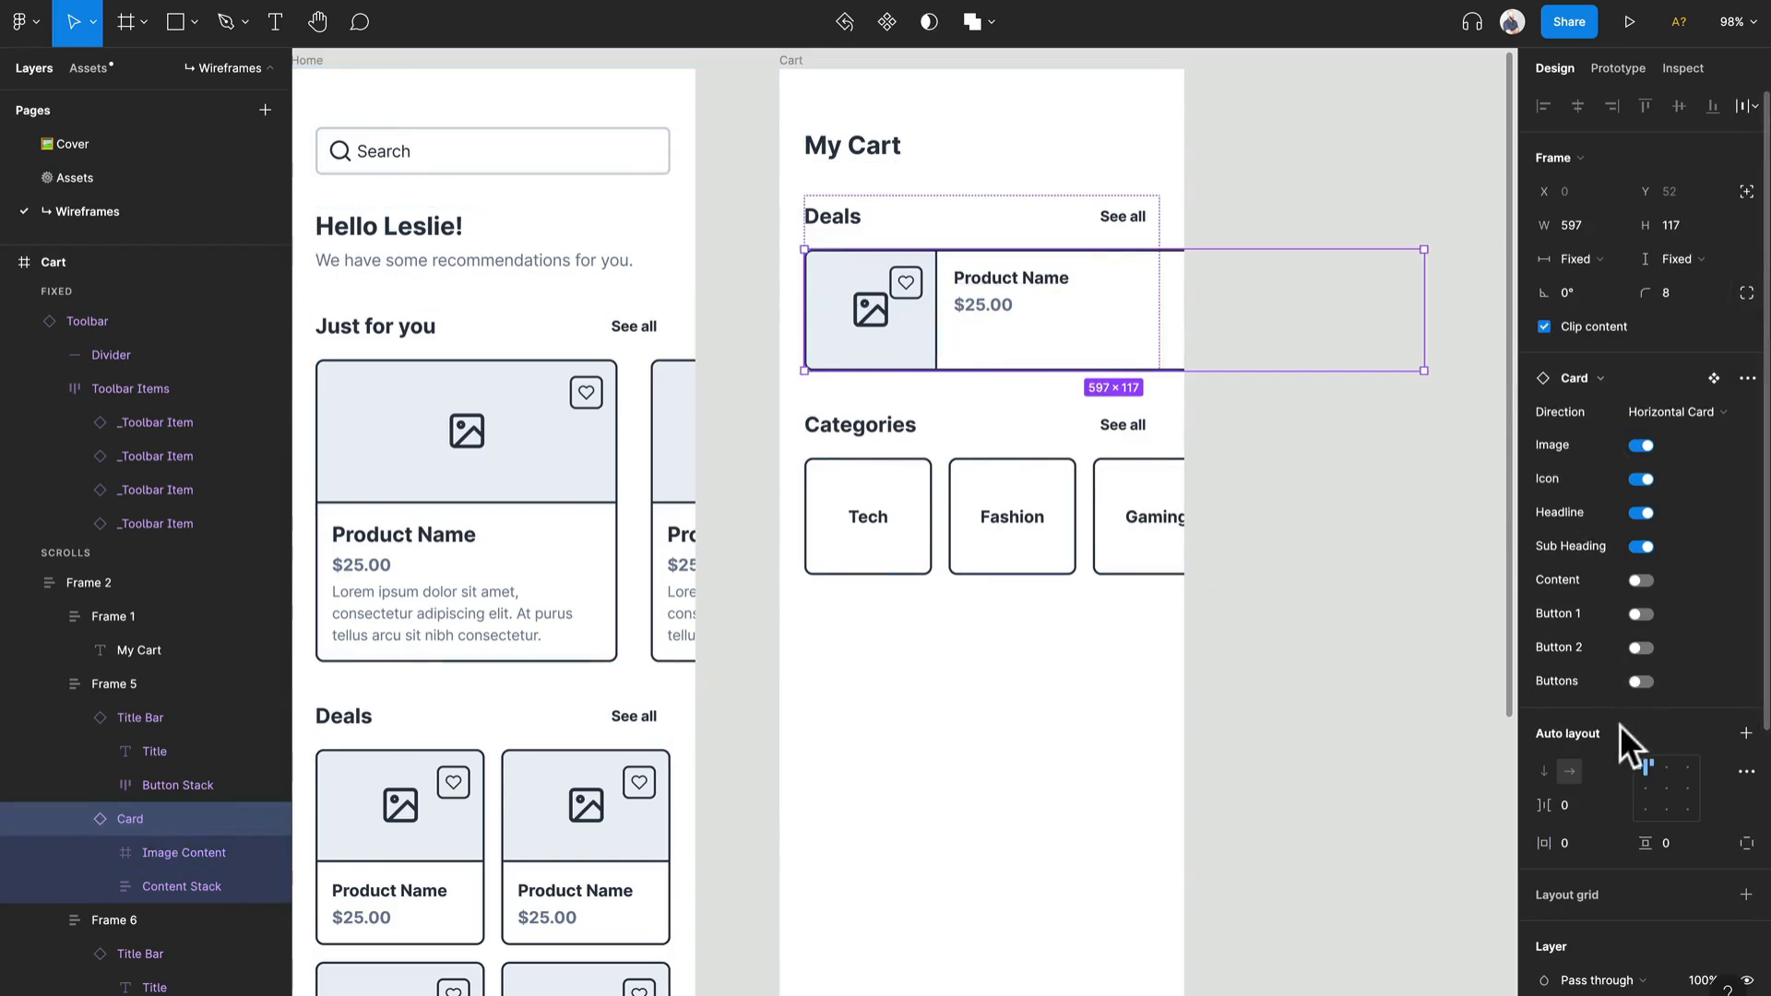
left_click(1636, 783)
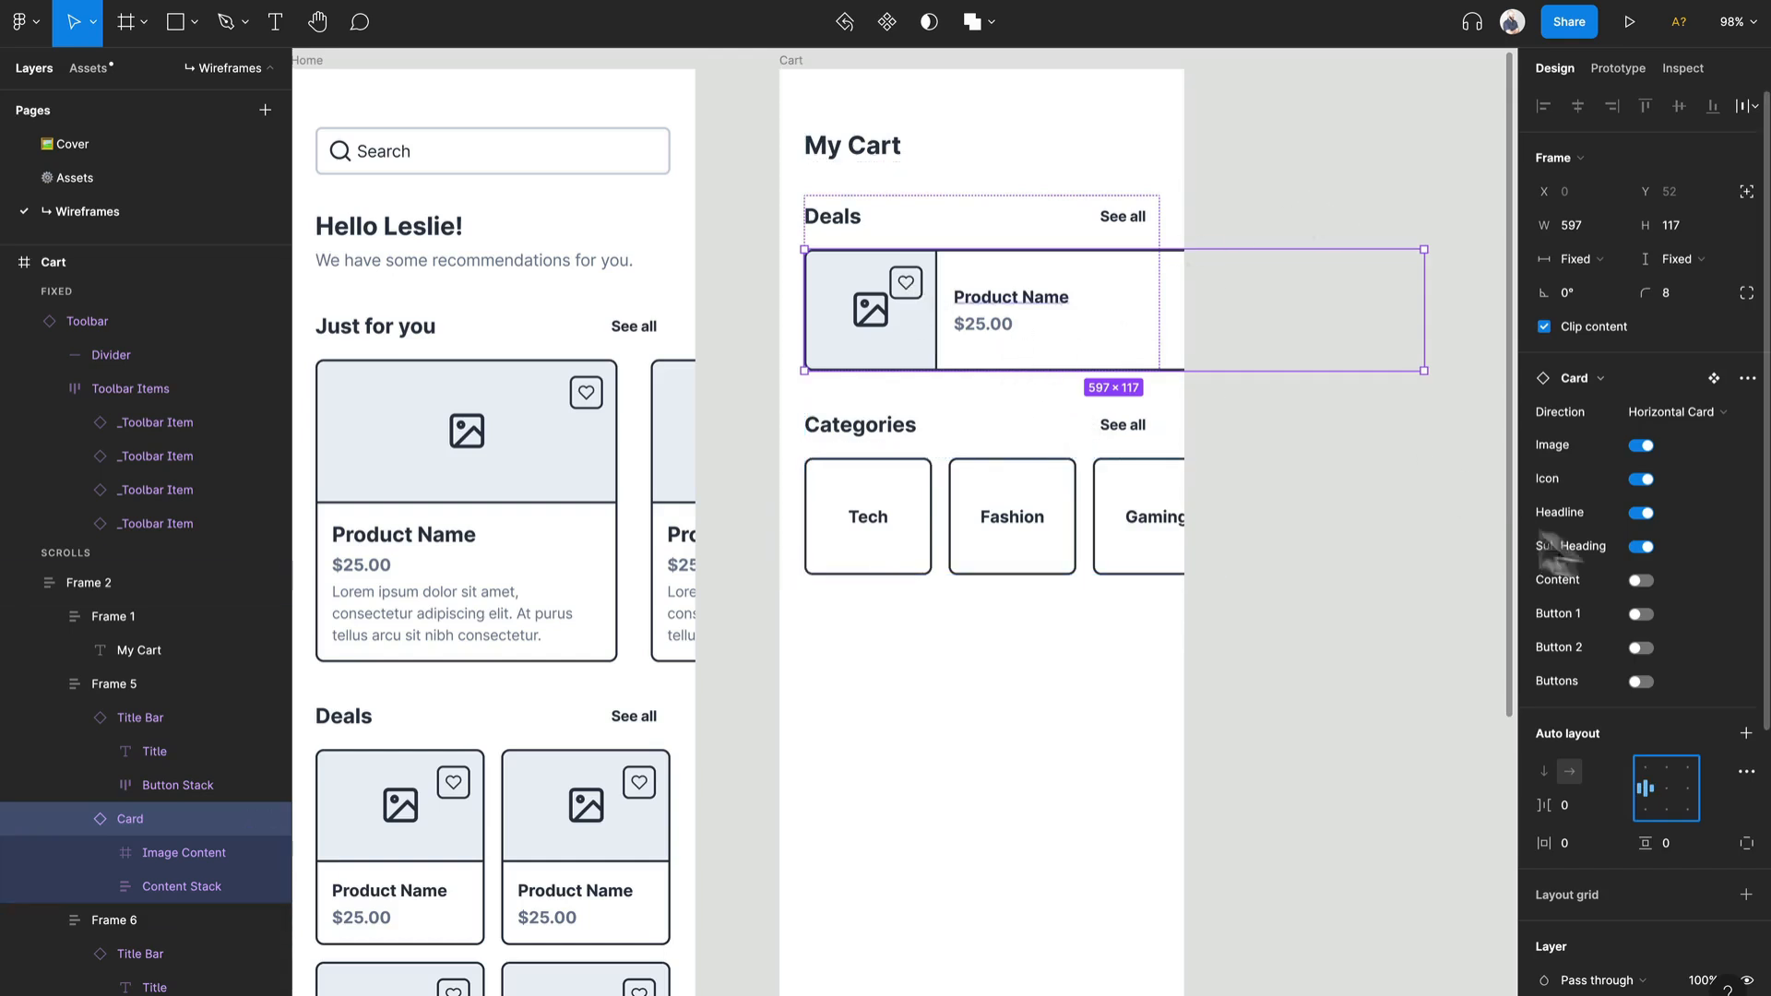
left_click(1641, 478)
left_click(1371, 232)
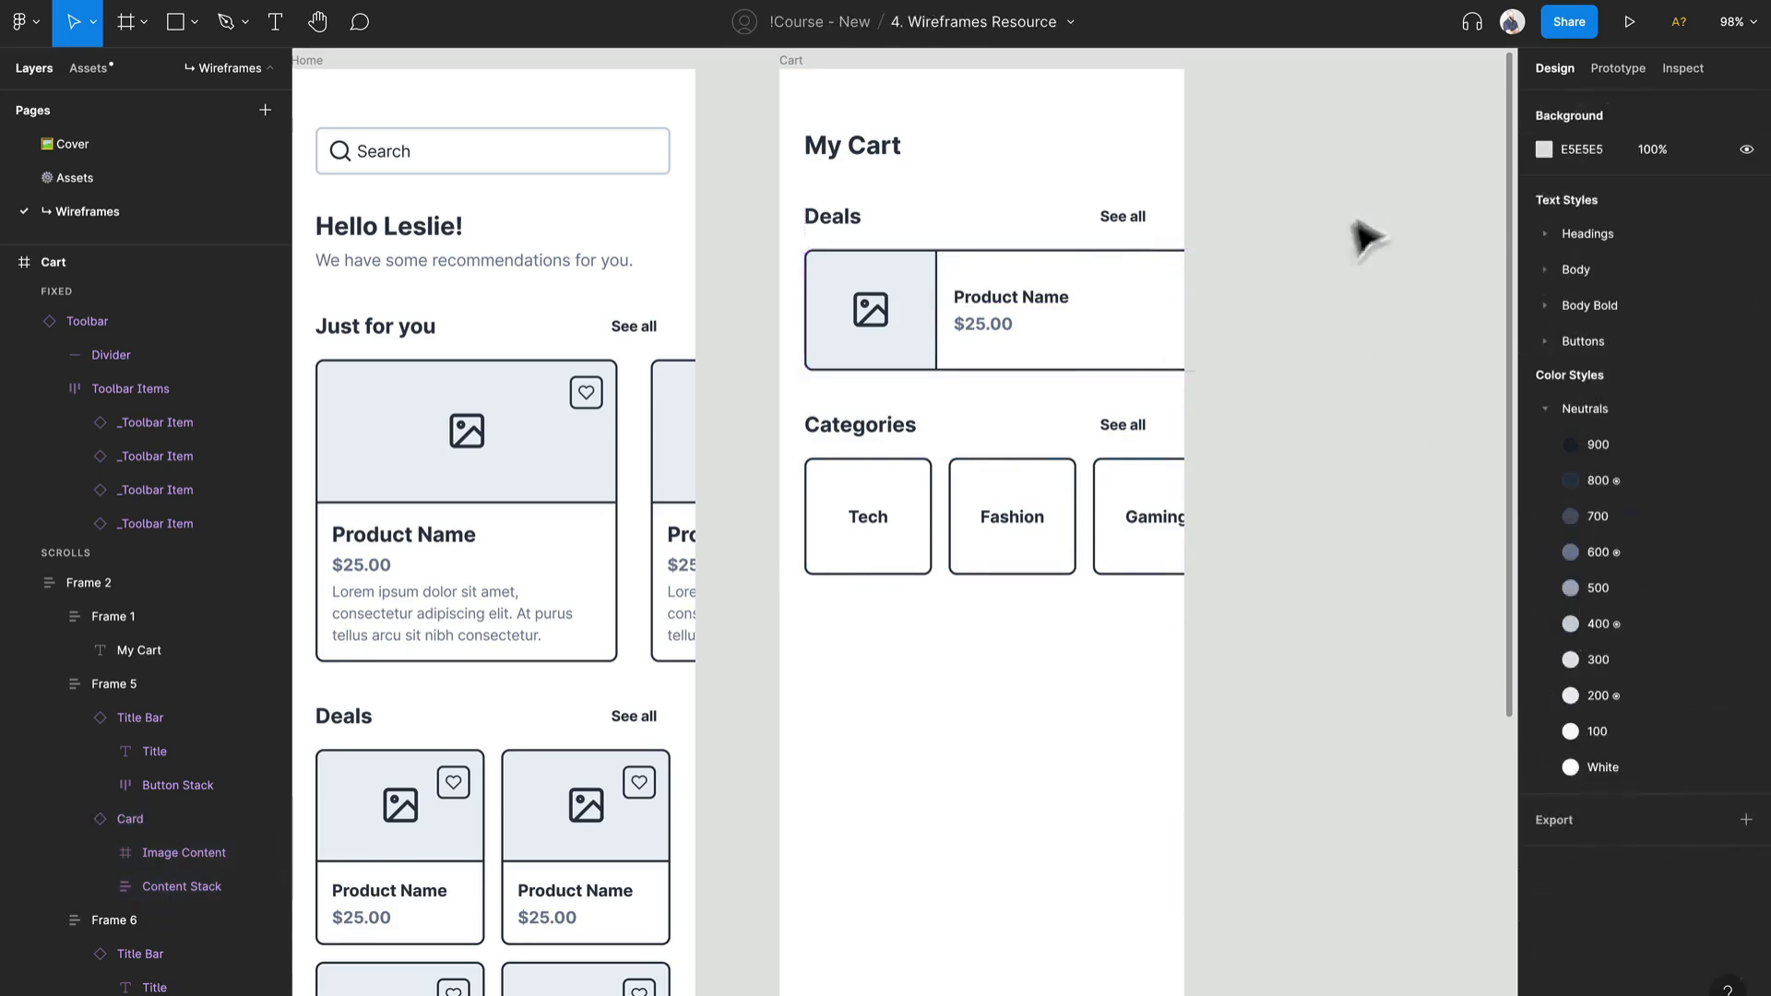
left_click(1148, 316)
left_click(1149, 316)
left_click(1257, 217)
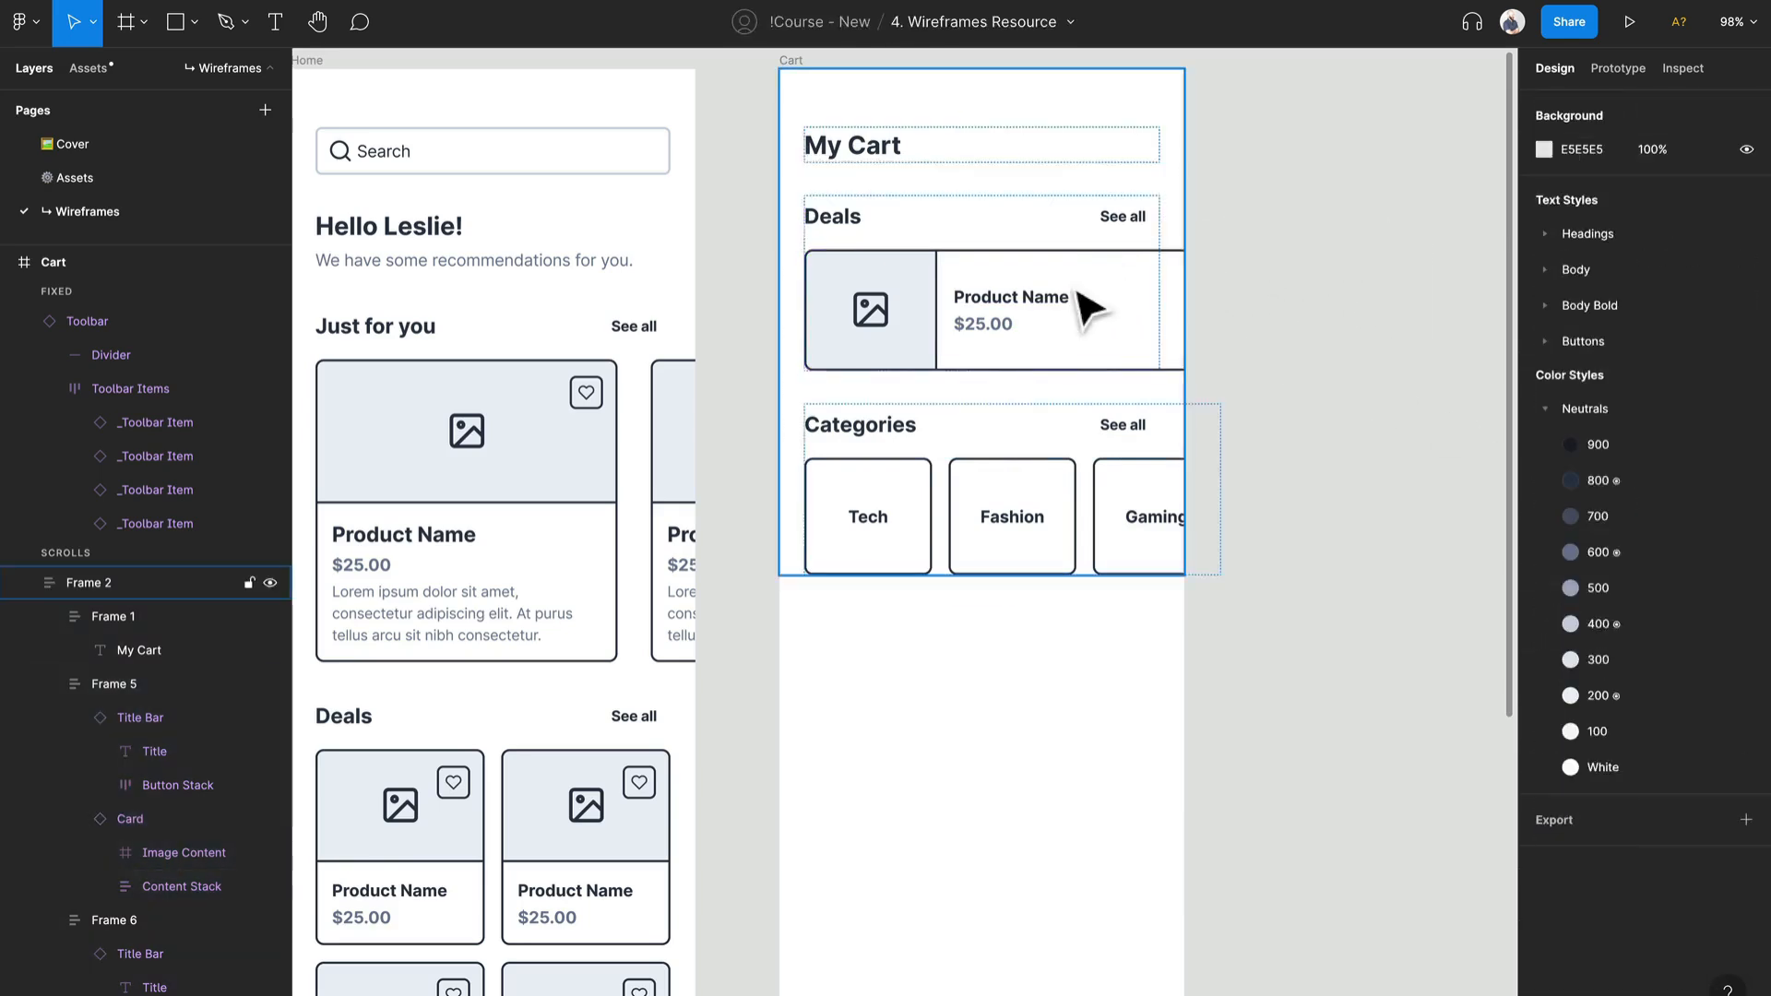
Step: Set the horizontal card's width to Fill container and delete the Deals title bar above it
double_click(1085, 307)
left_click(1051, 322)
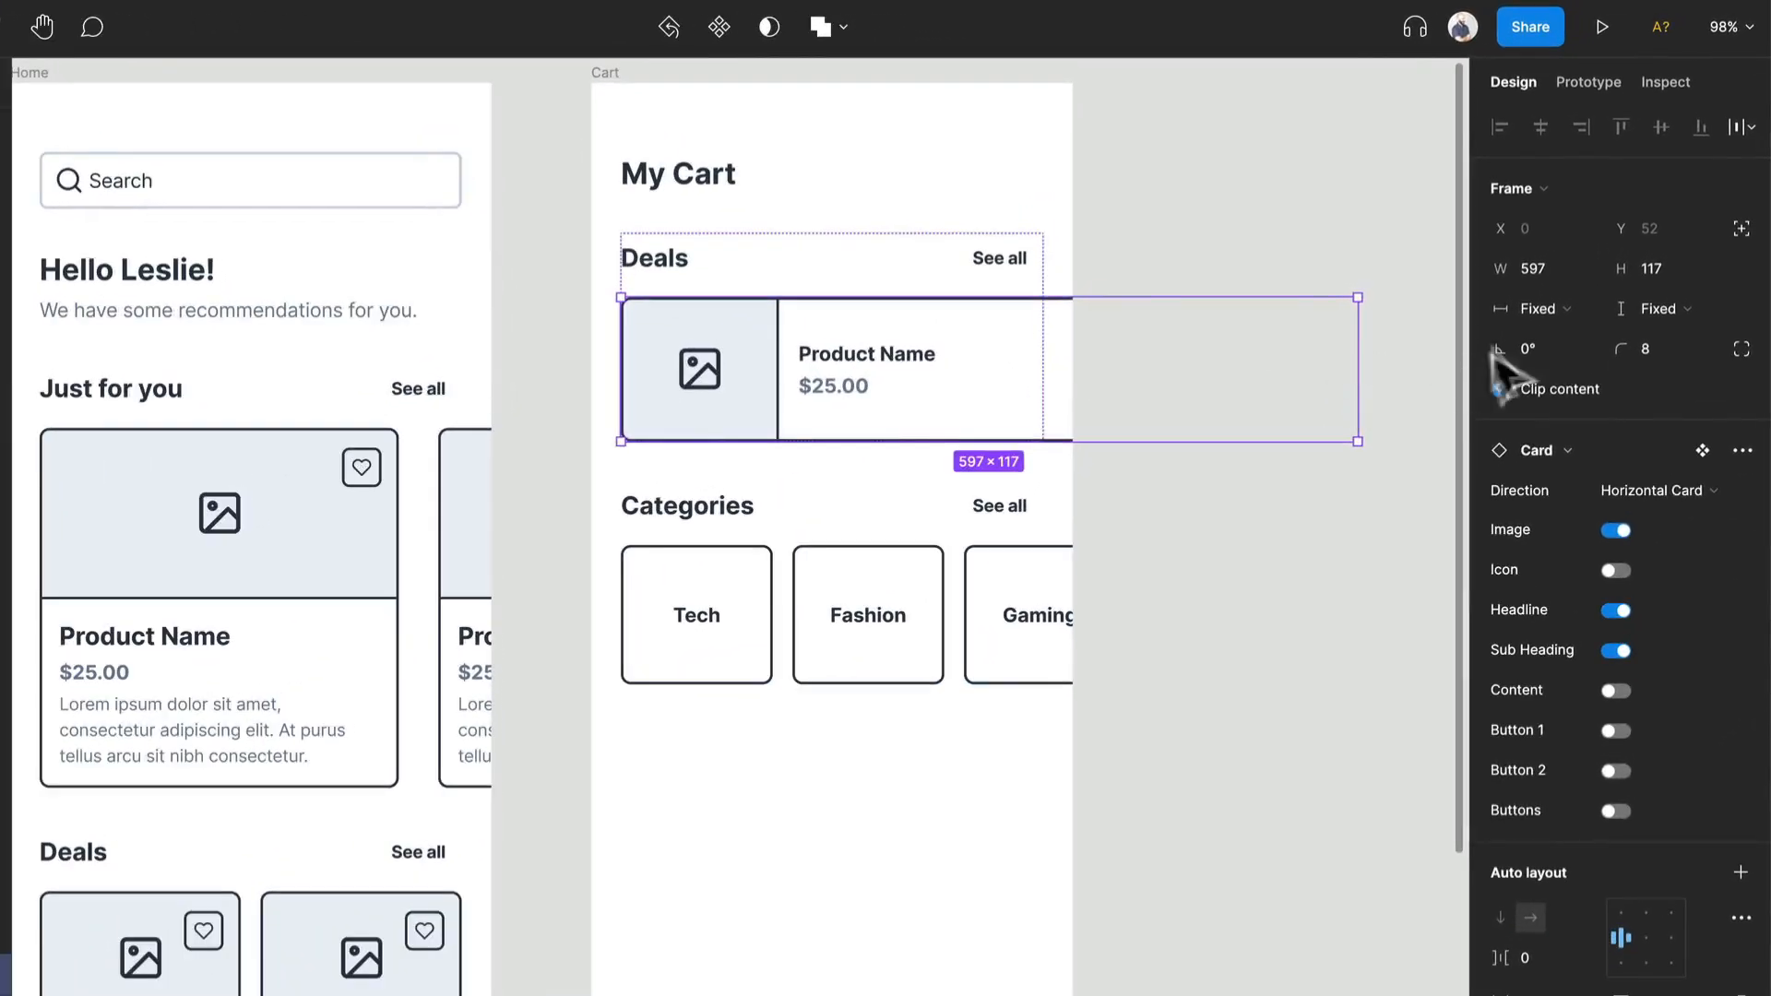
left_click(1529, 308)
left_click(1542, 361)
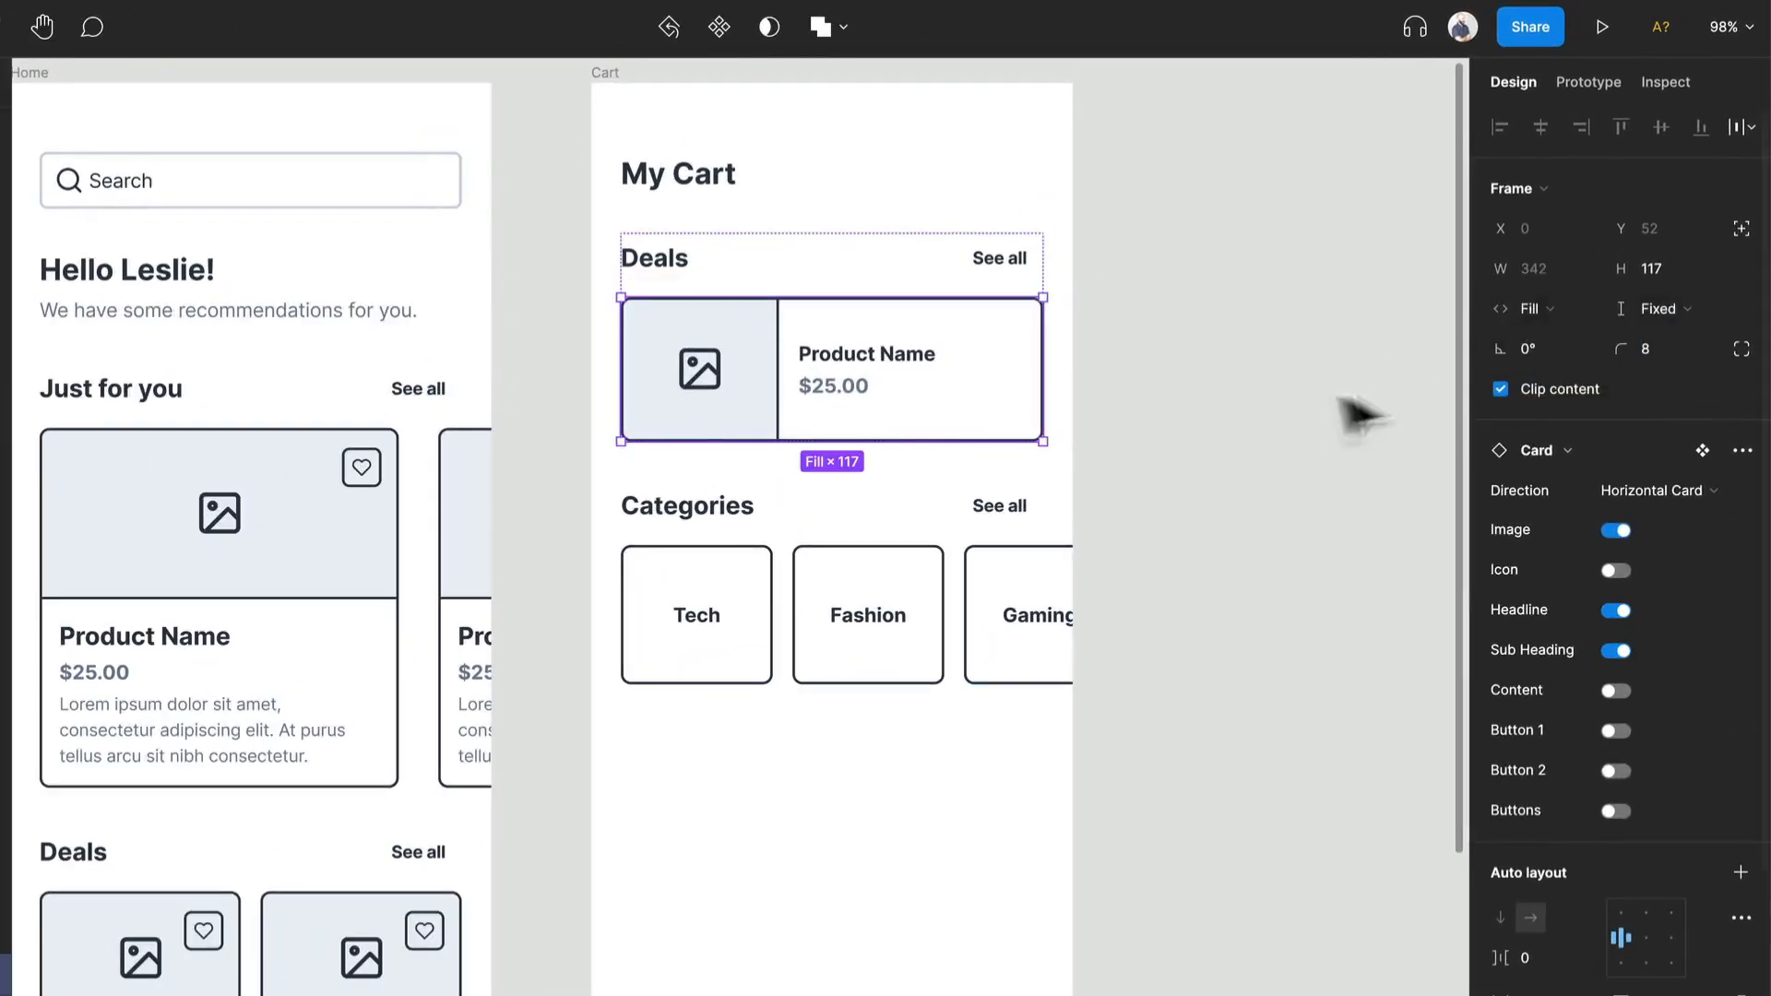
left_click(940, 276)
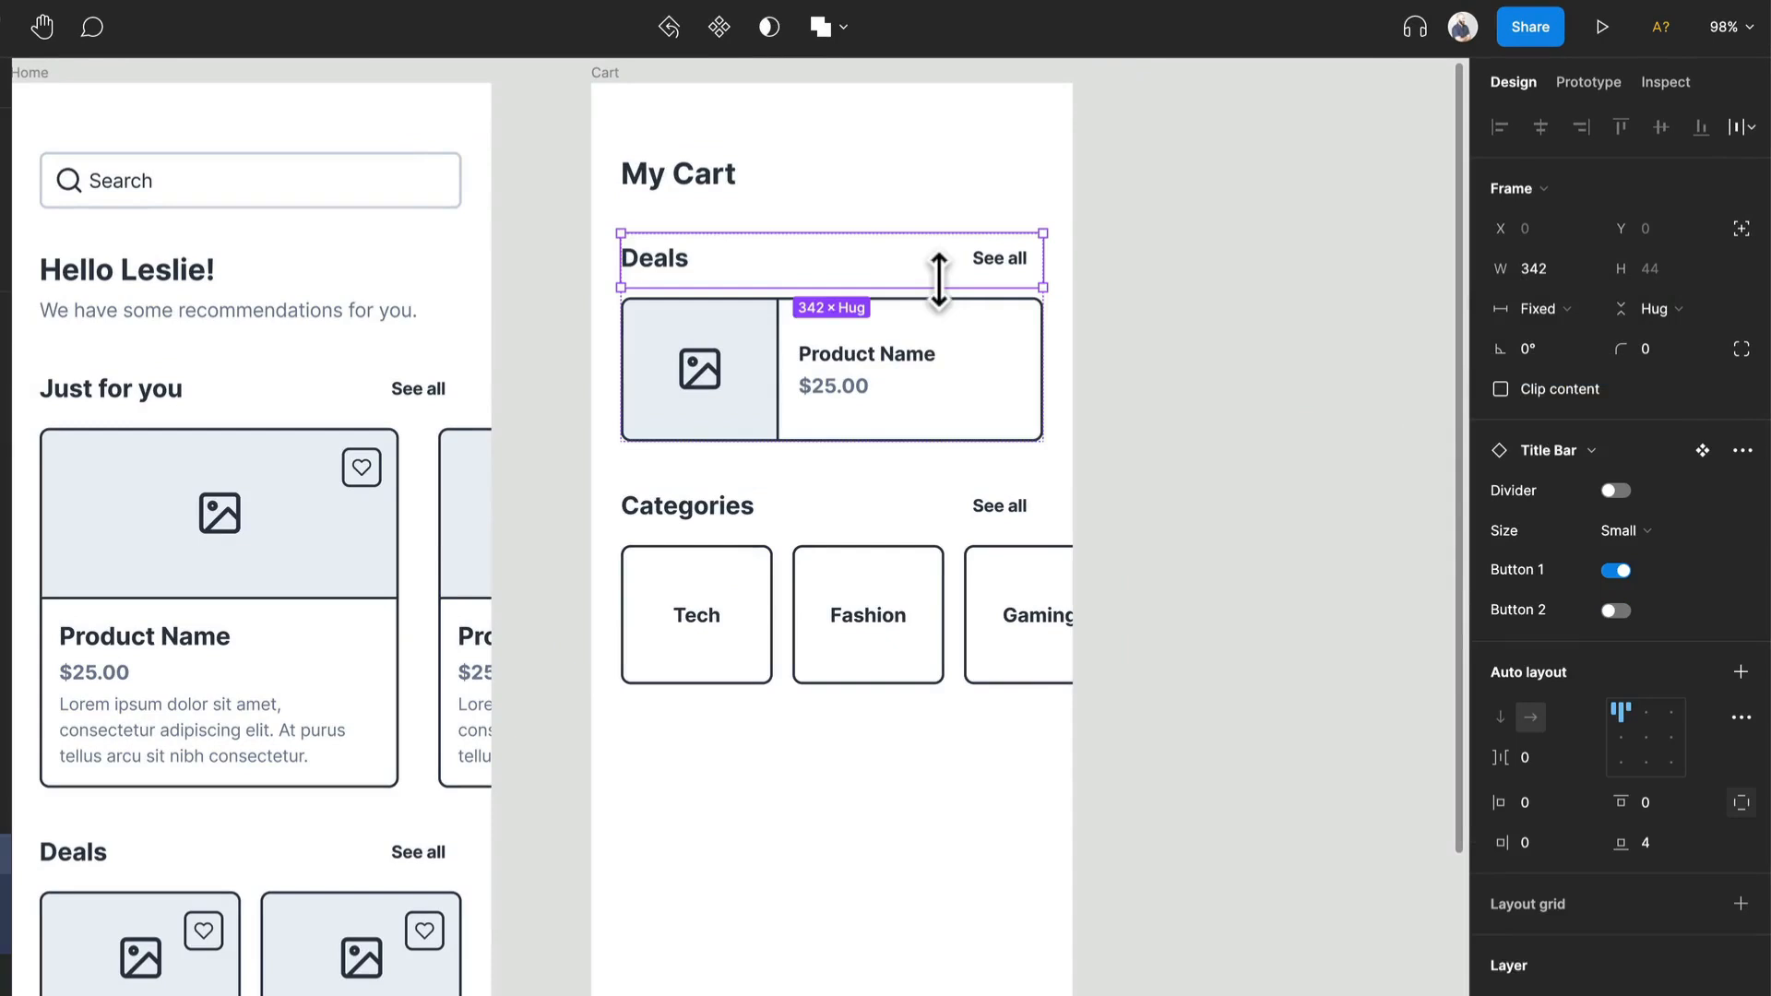
key("Delete")
Step: Duplicate the horizontal card twice inside its own auto layout frame to make a stack of three cards
left_click(949, 290)
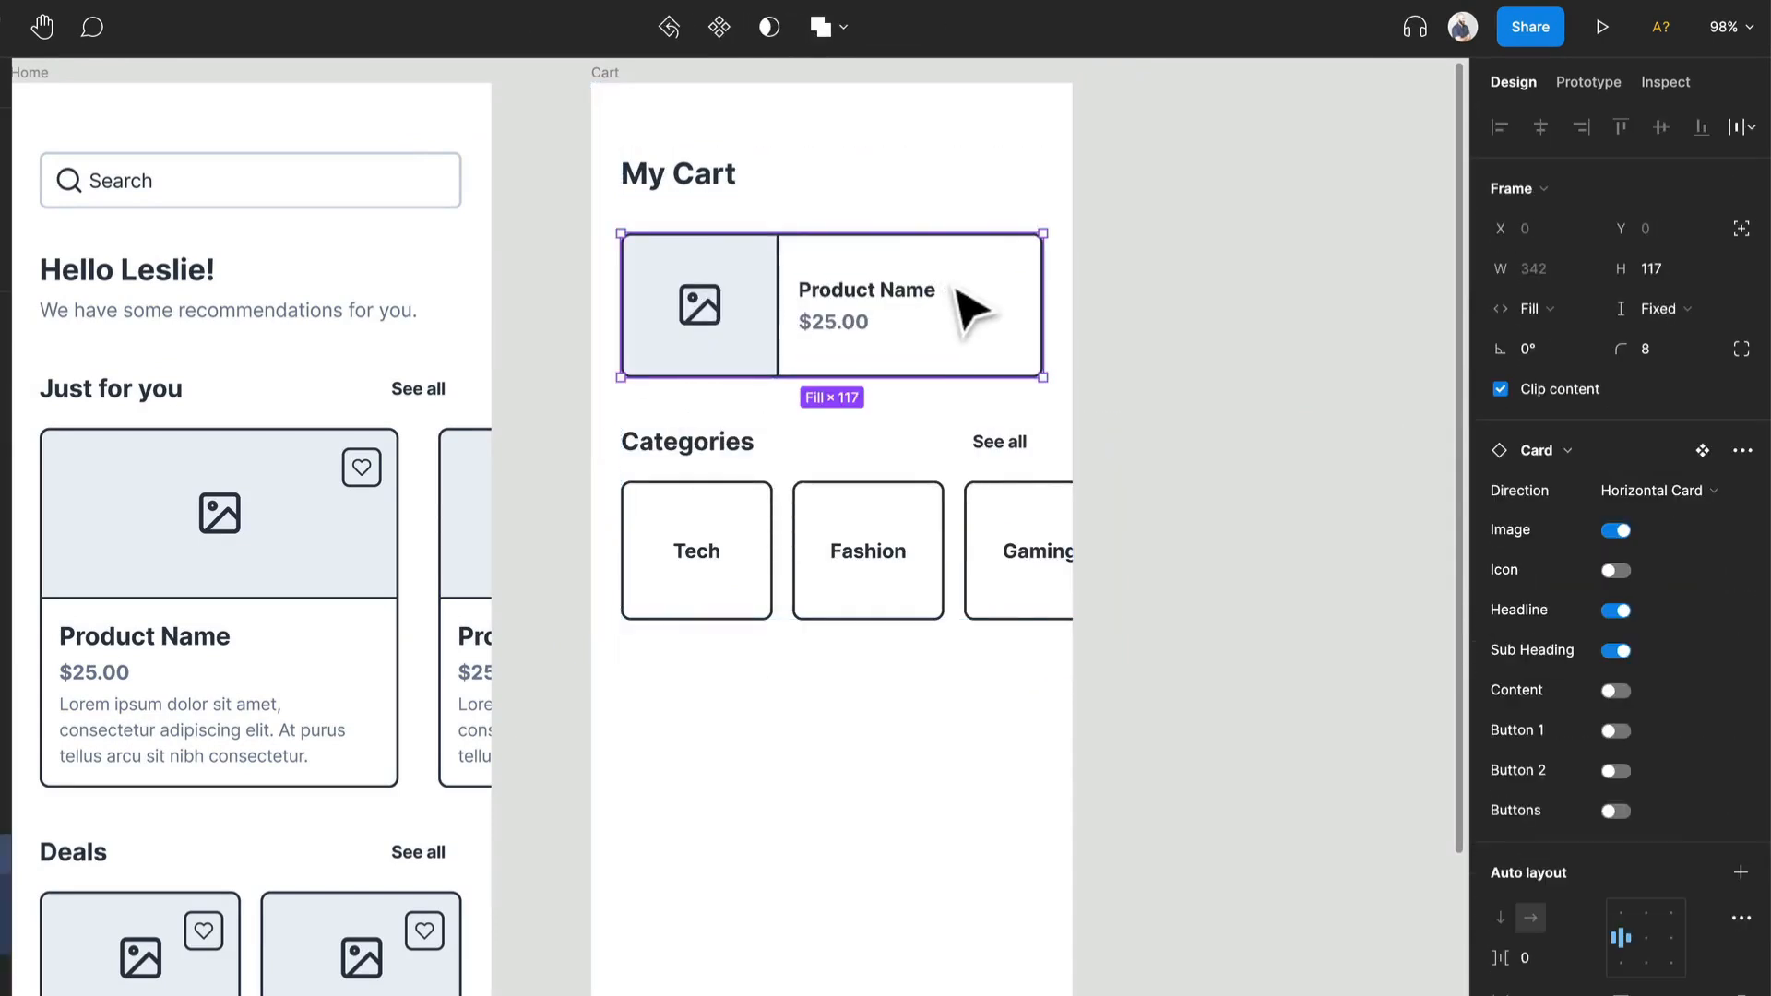
key("ctrl+v")
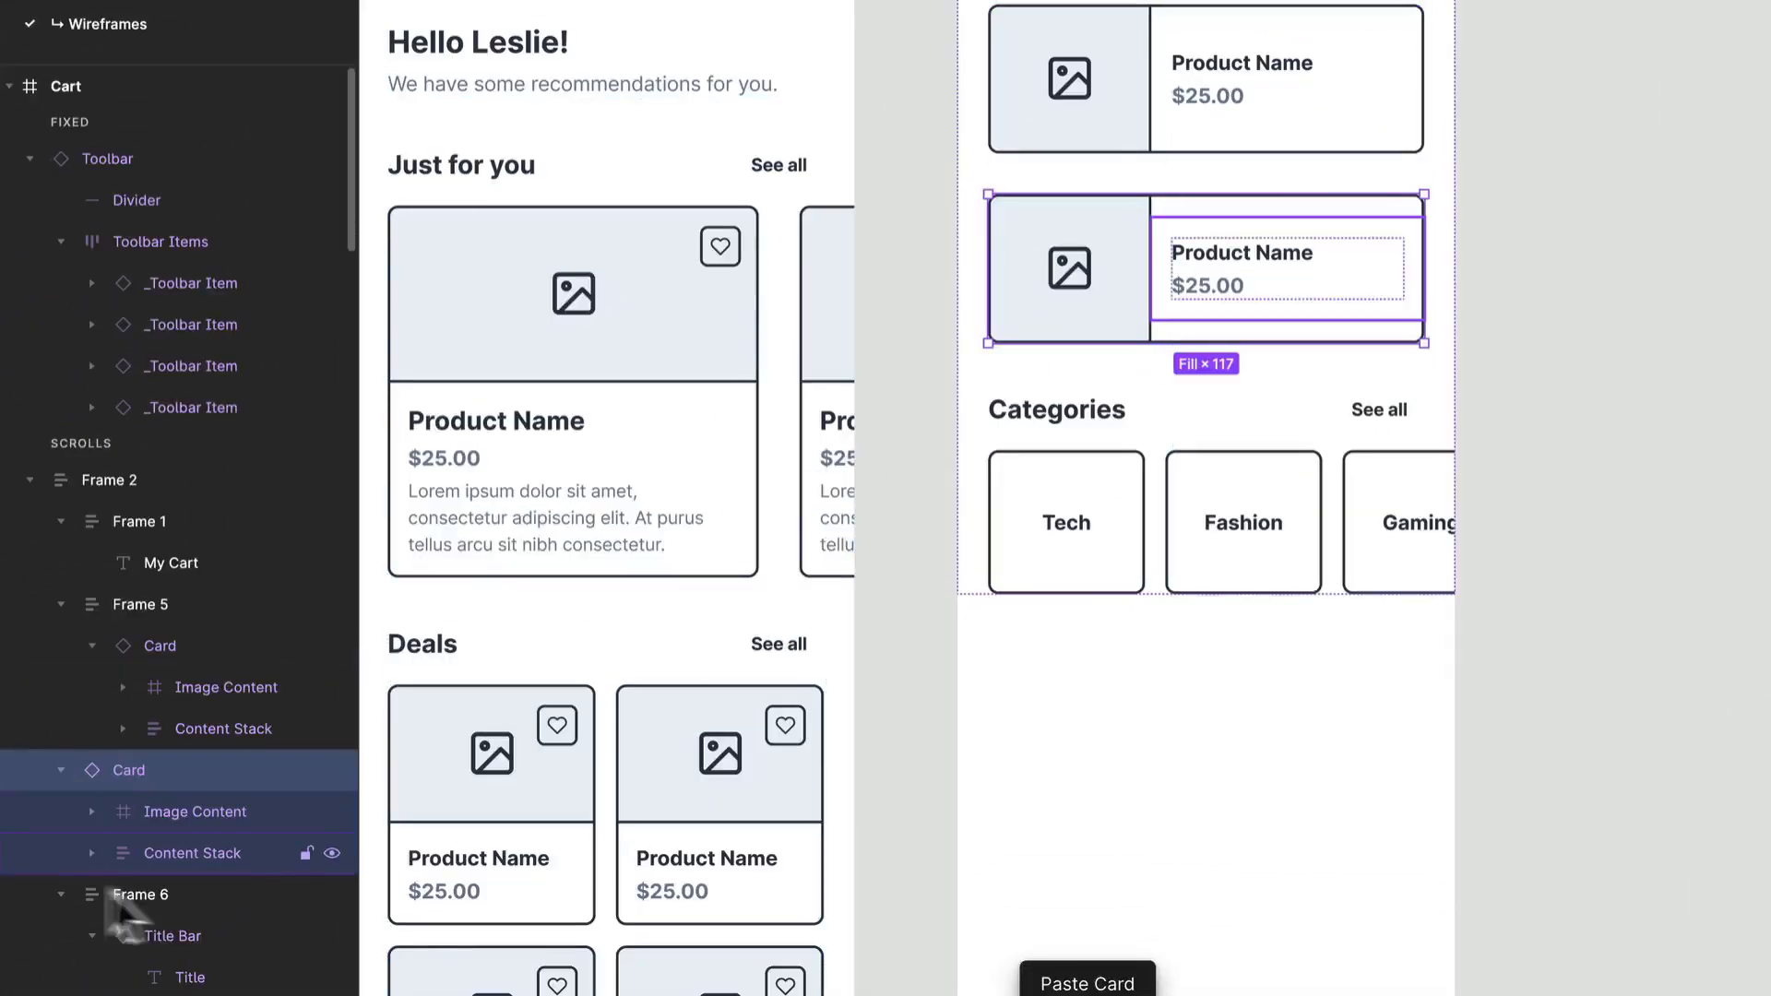
left_click_drag(148, 784, 201, 747)
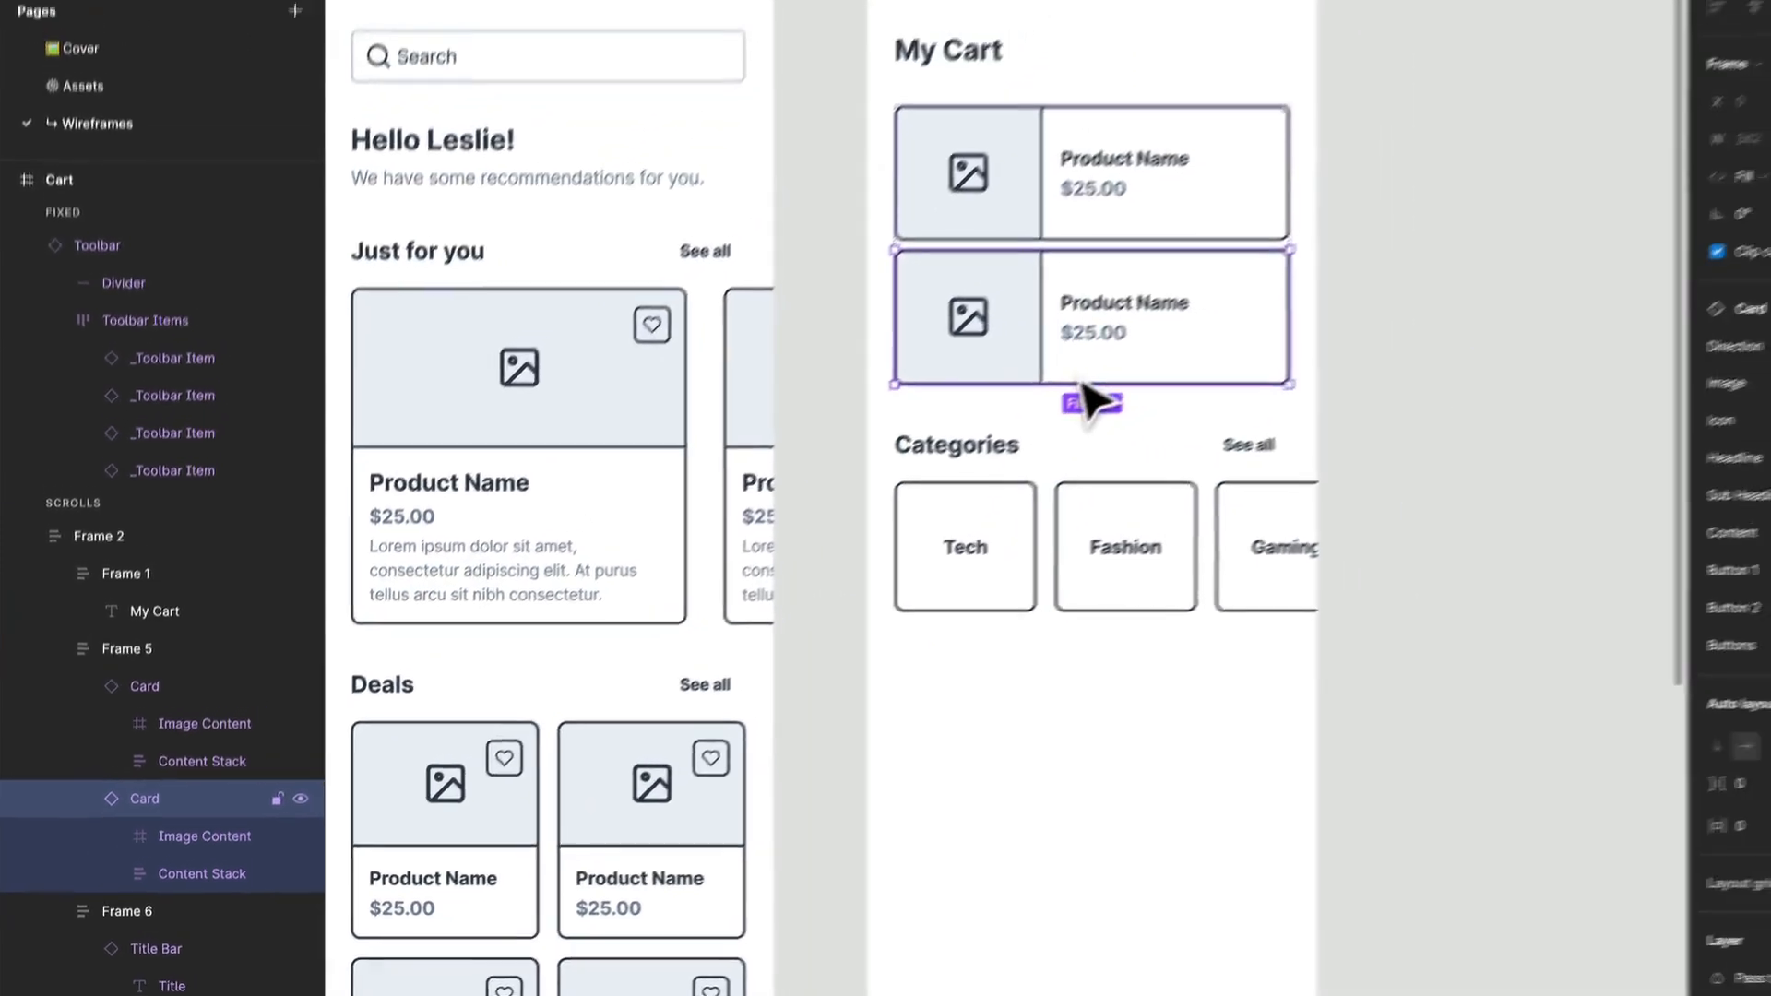
key("ctrl+d")
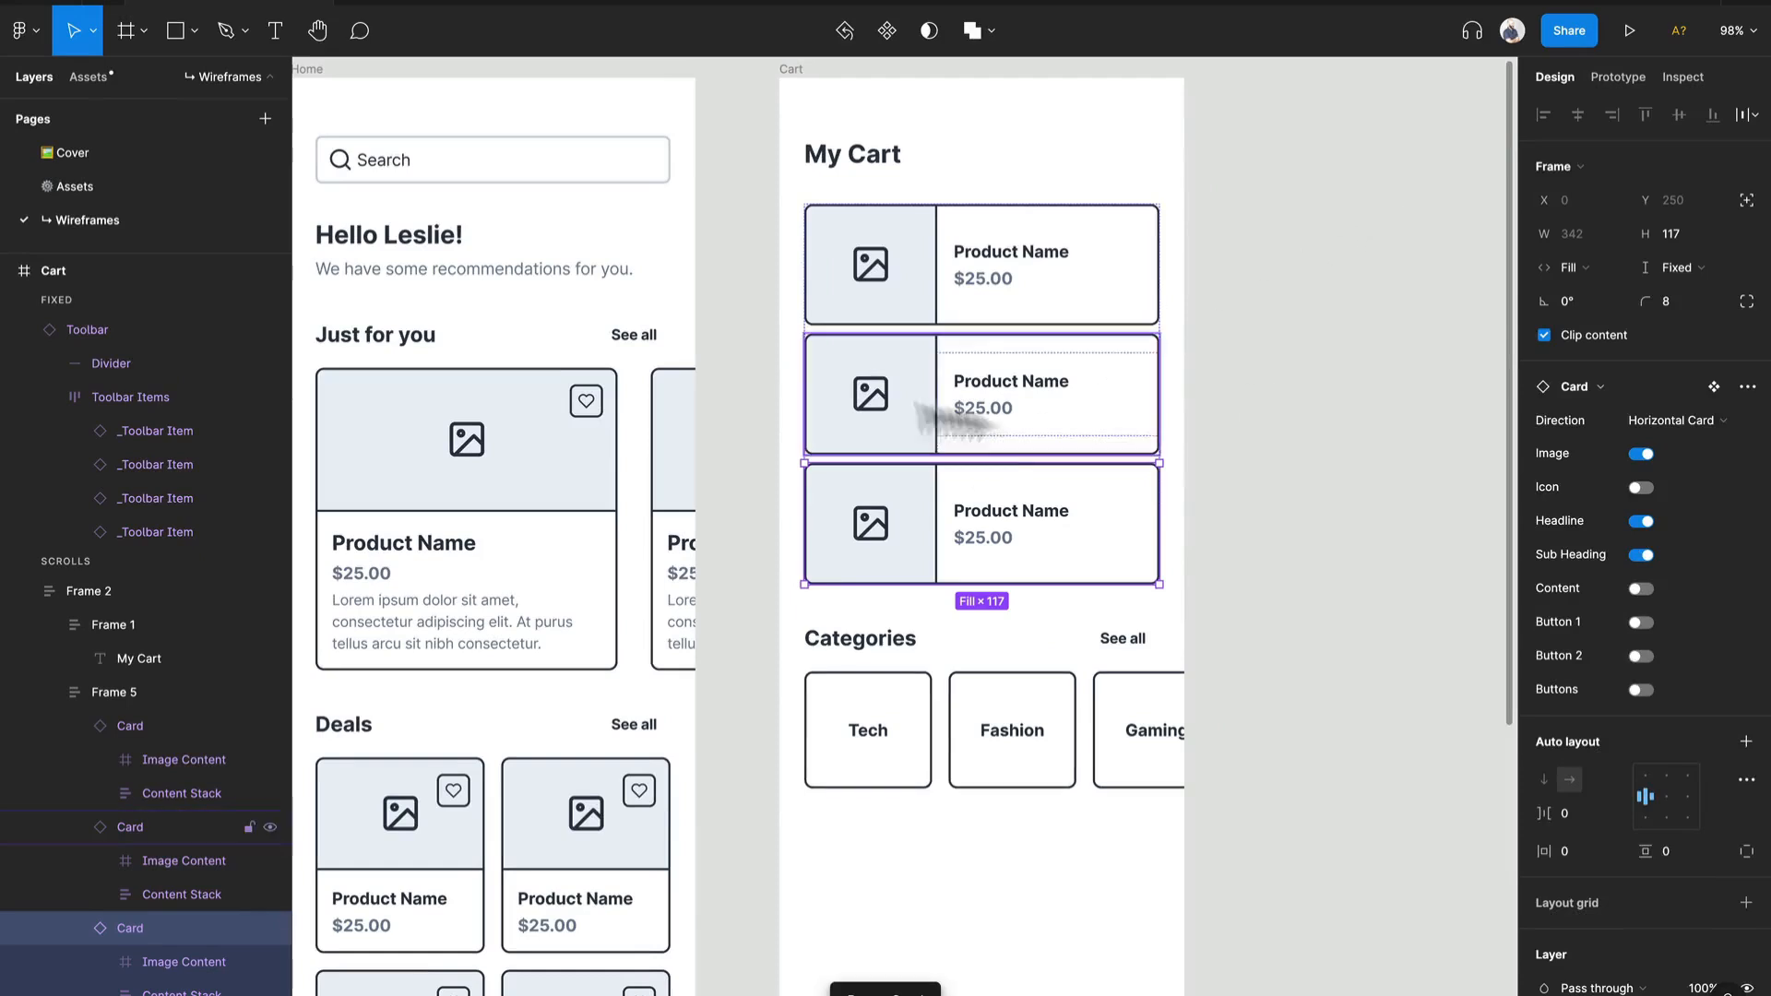
Step: Delete the Cart frame's Categories section and place a copy of Home's greeting text frame below the three cards
left_click(1033, 675)
key("Delete")
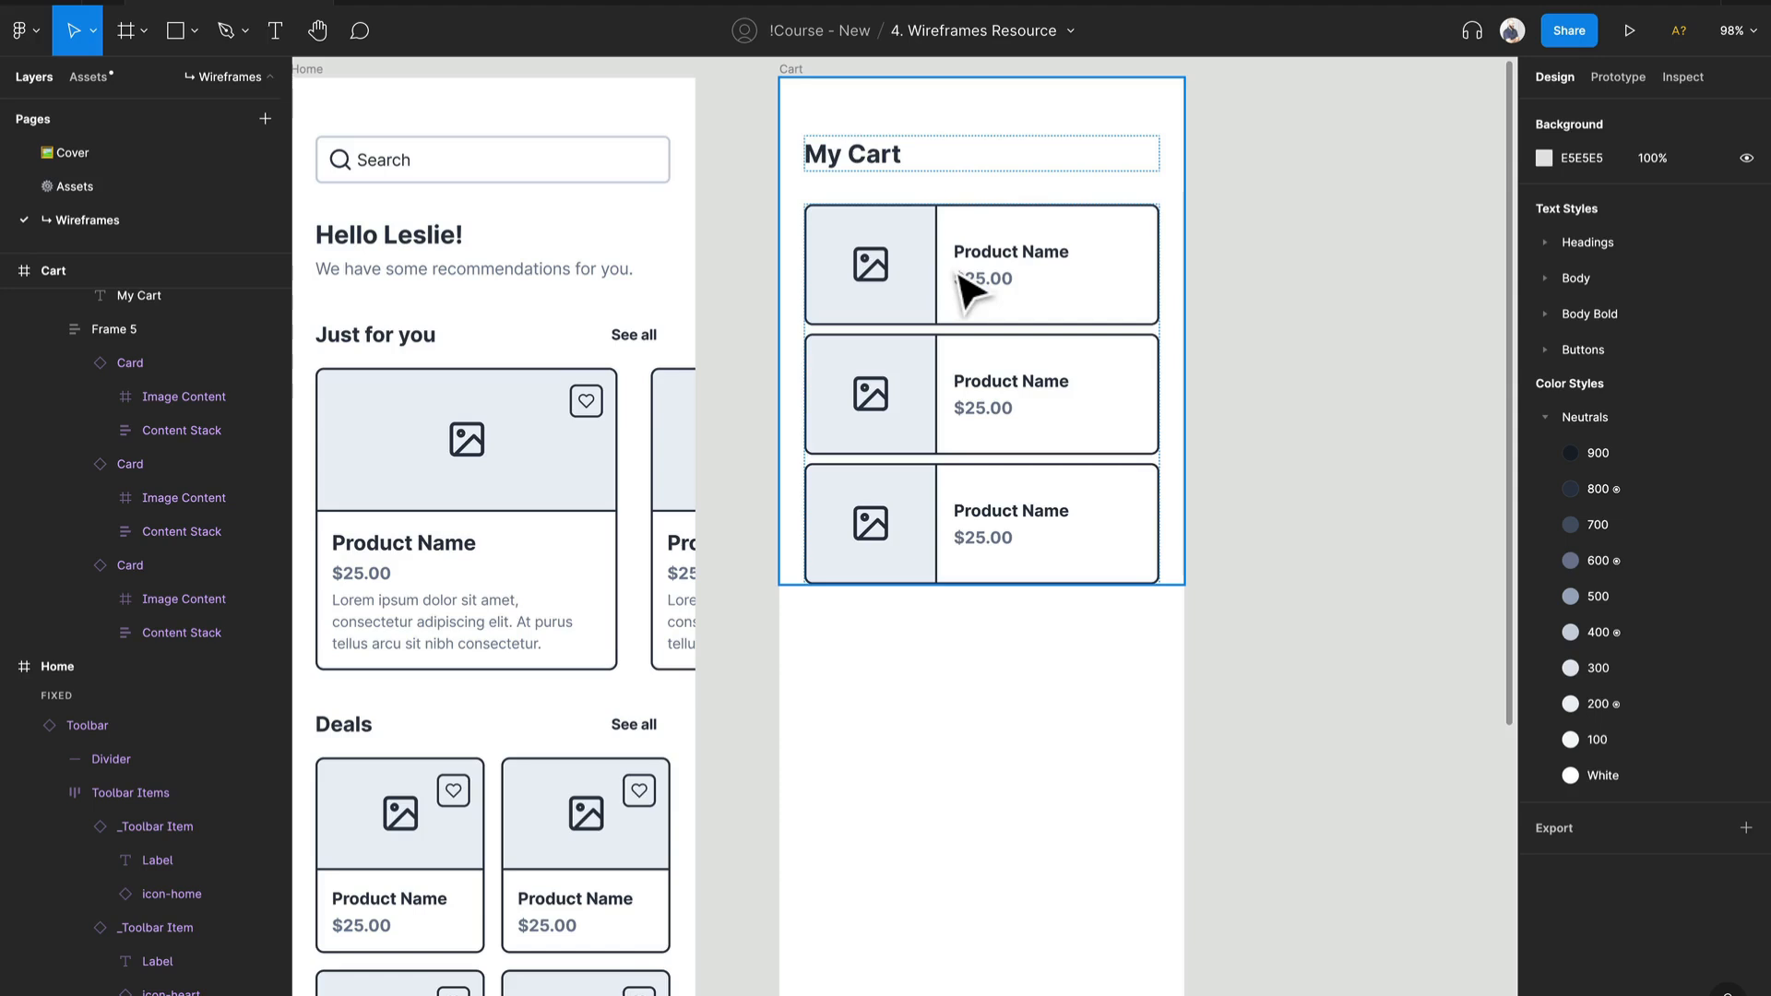
left_click(541, 257)
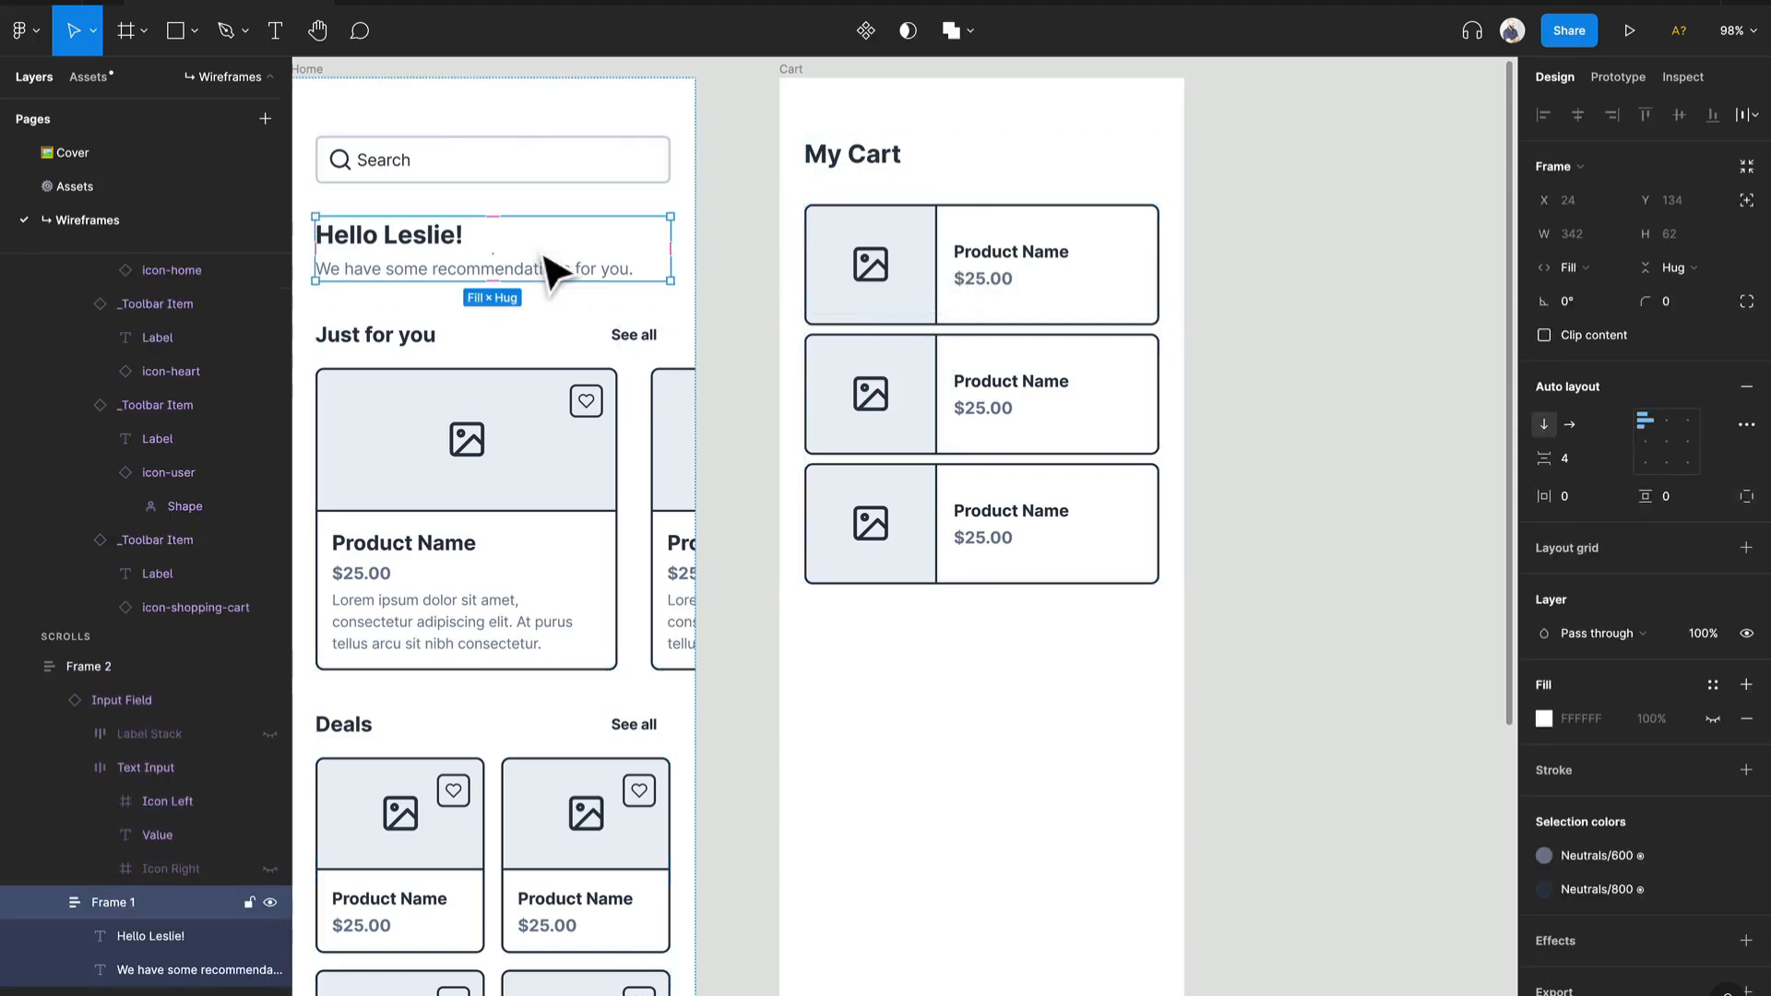
left_click_drag(591, 272, 1067, 601)
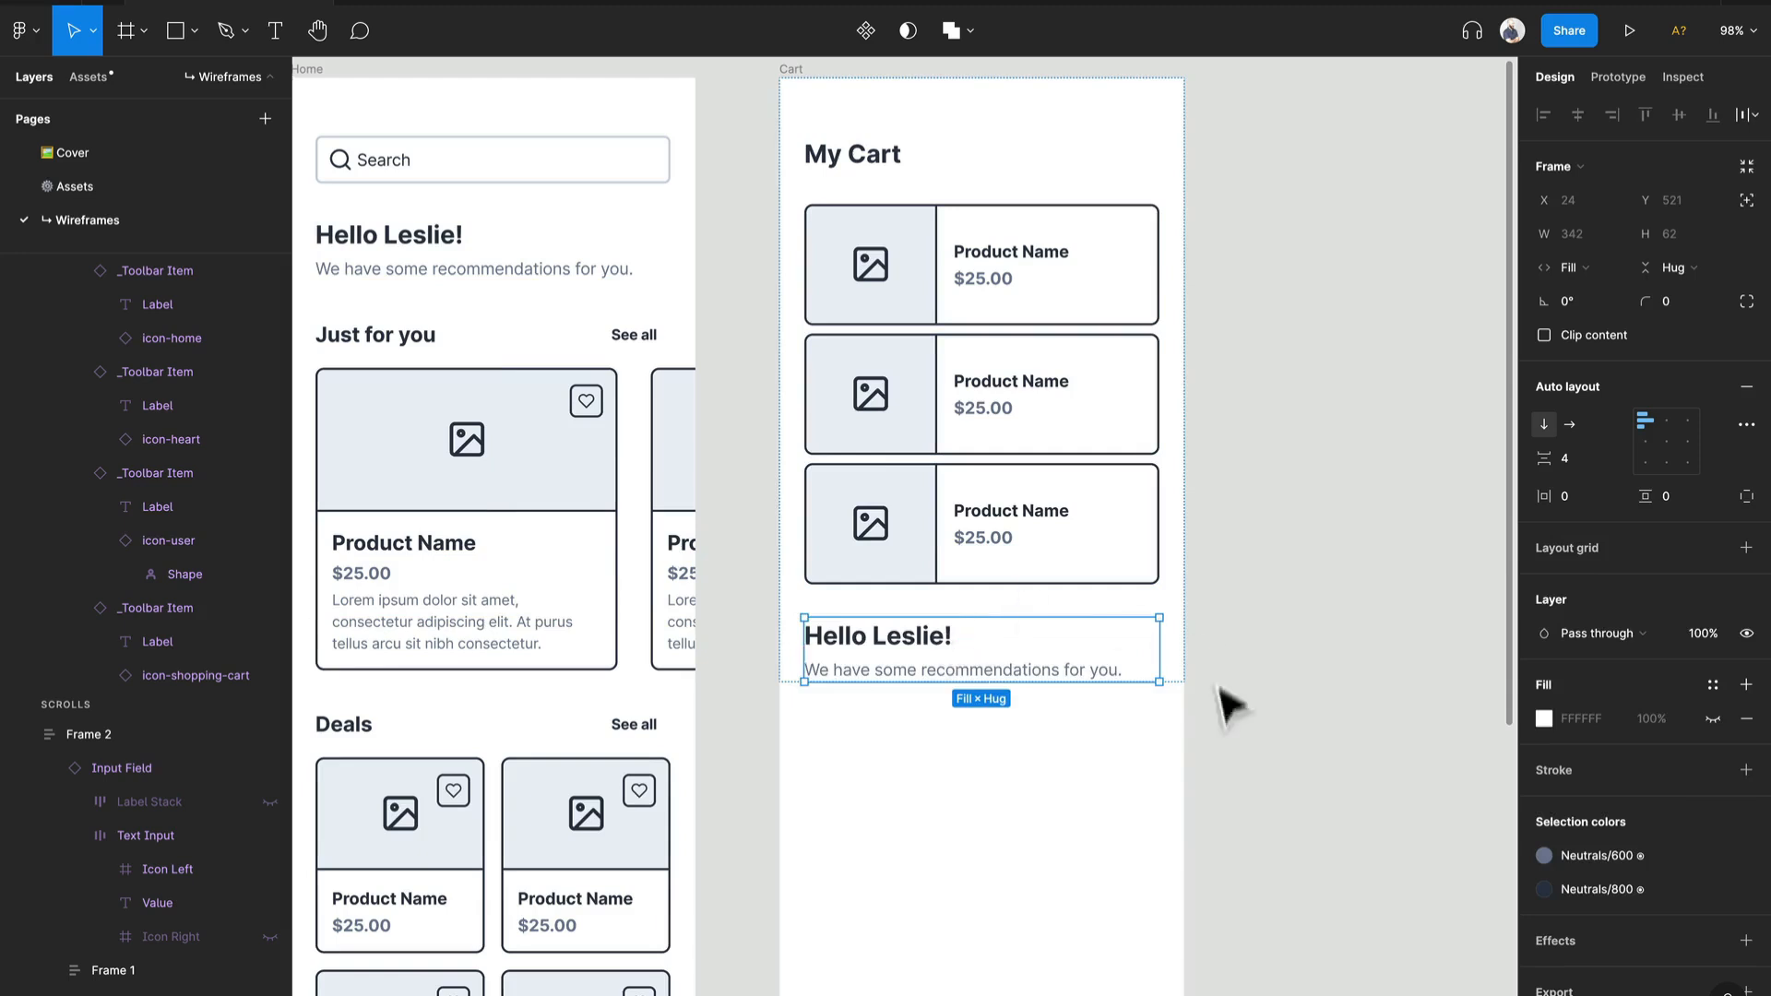
Step: Switch the copied greeting frame's auto layout to horizontal and set its width to Fill container
left_click(1569, 425)
left_click(1567, 270)
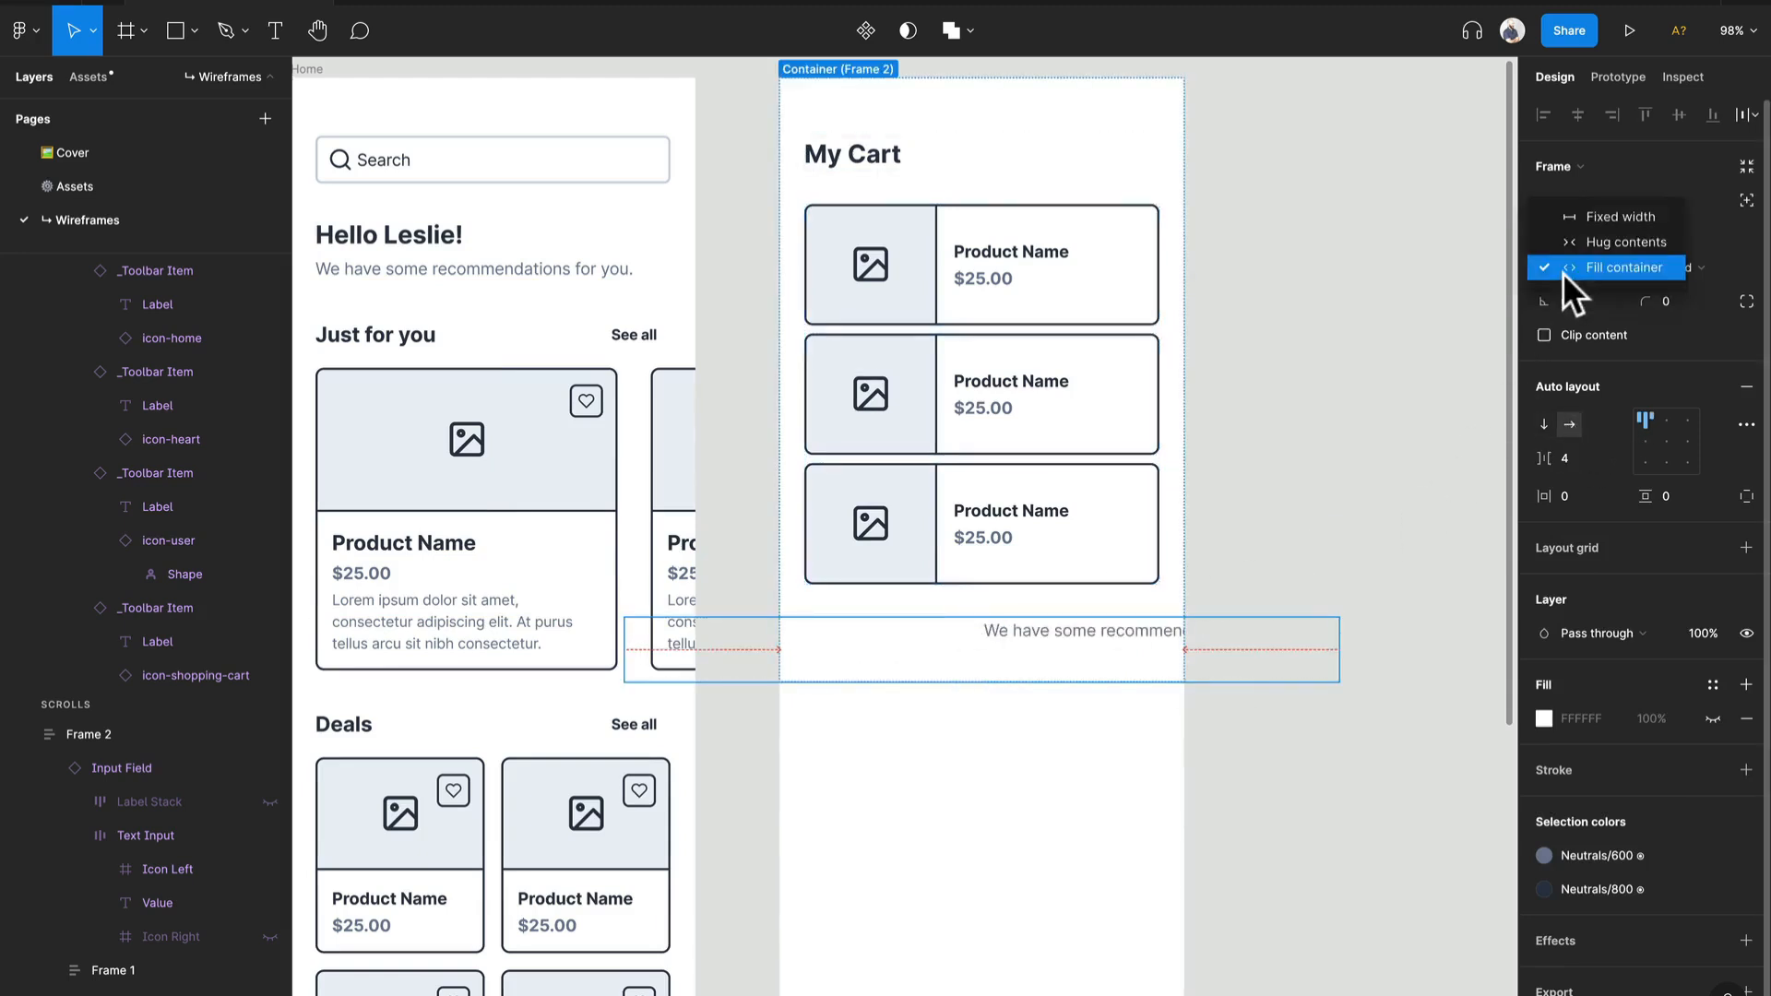
left_click(1588, 243)
left_click(1583, 265)
left_click(1586, 293)
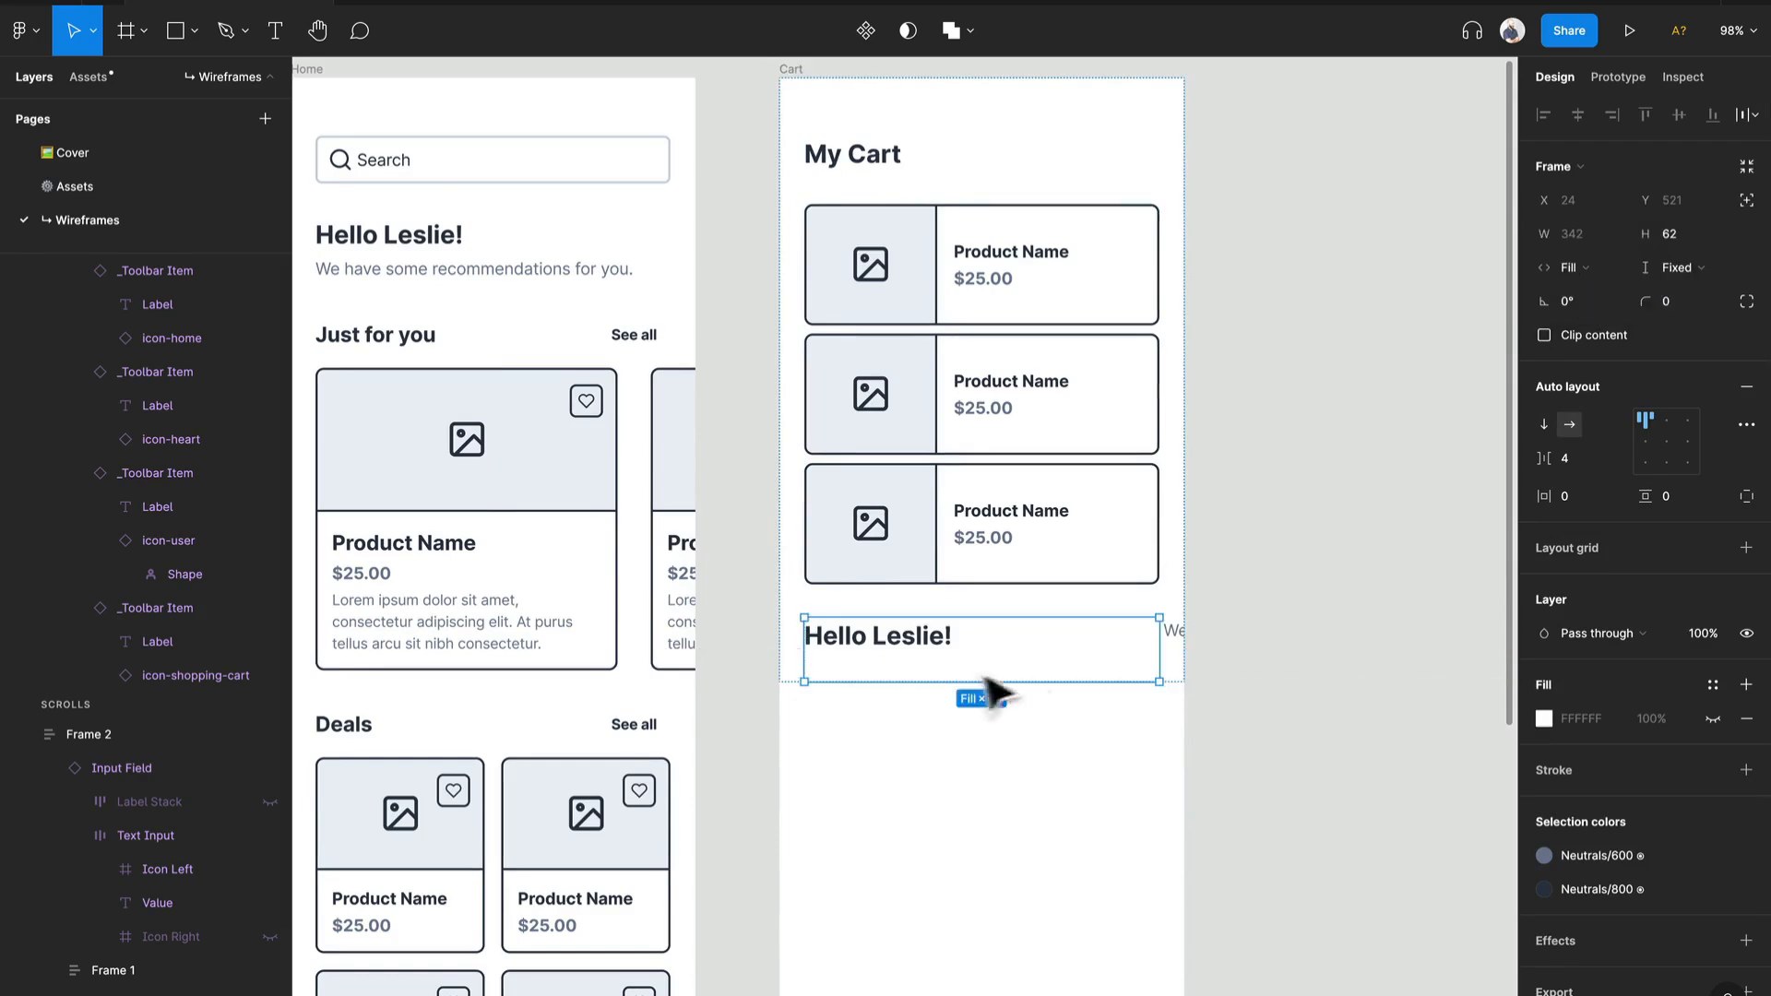
Step: Set both texts in the copied greeting frame to Fill container width and right-align the recommendations text
double_click(940, 662)
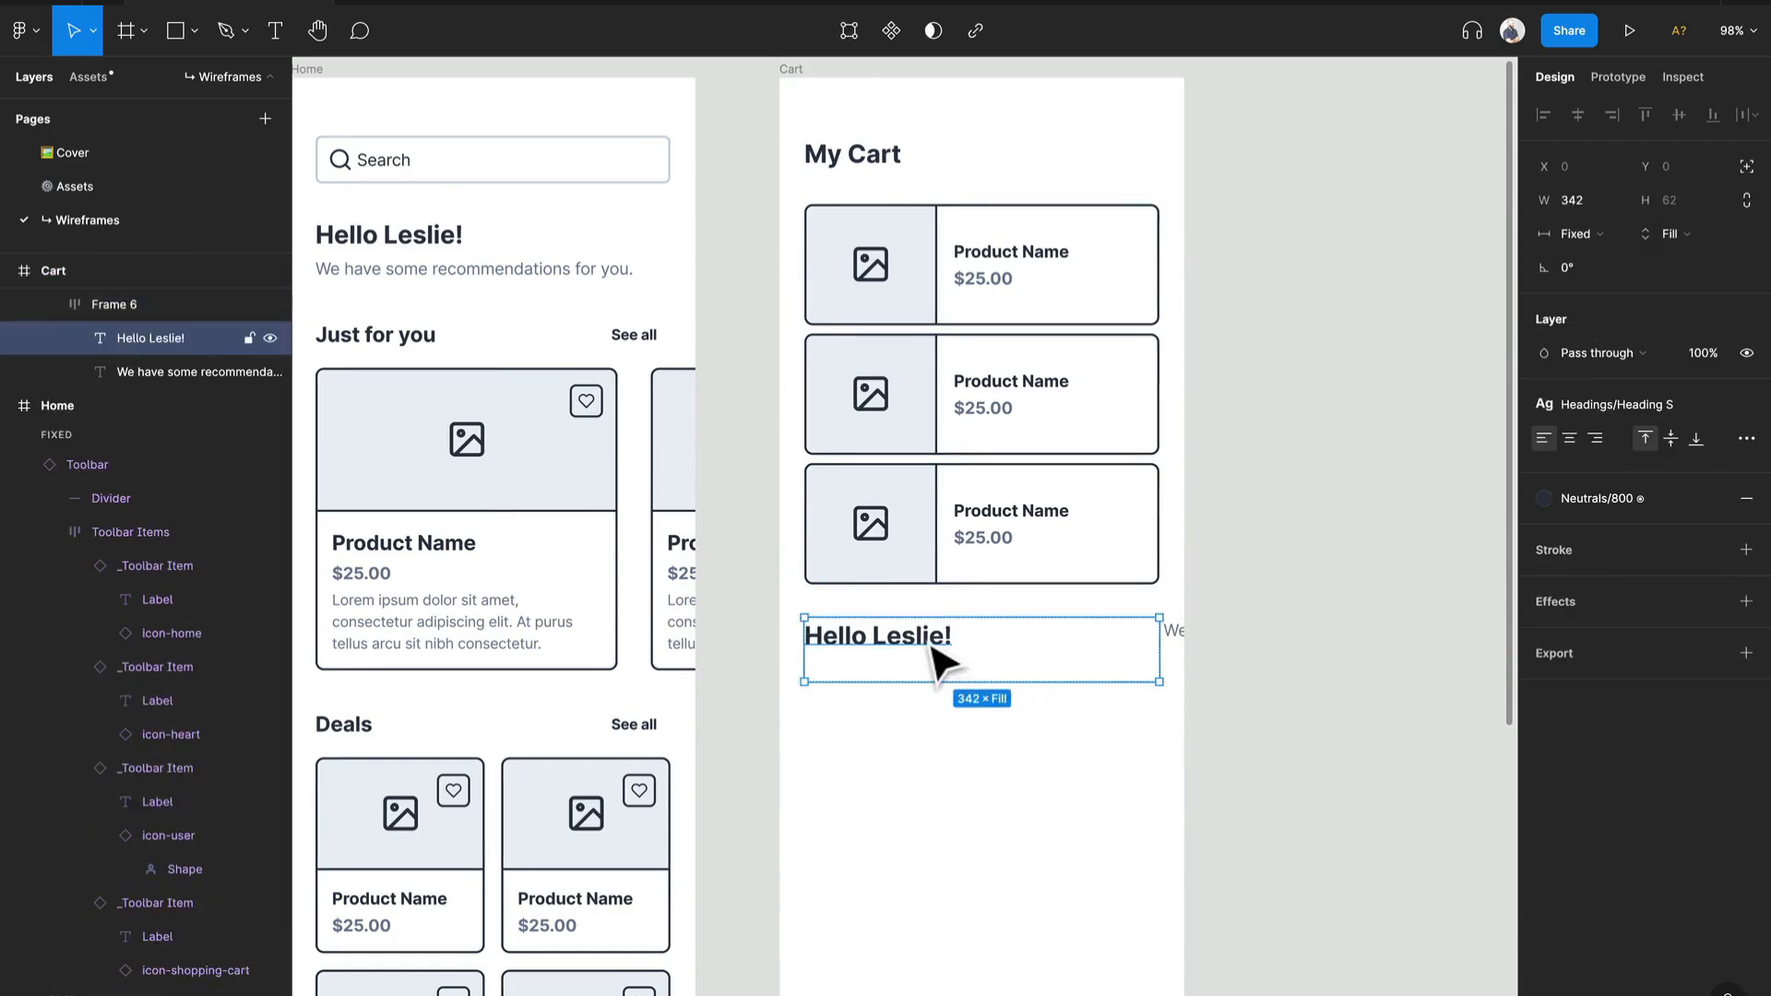
left_click(185, 372, "shift")
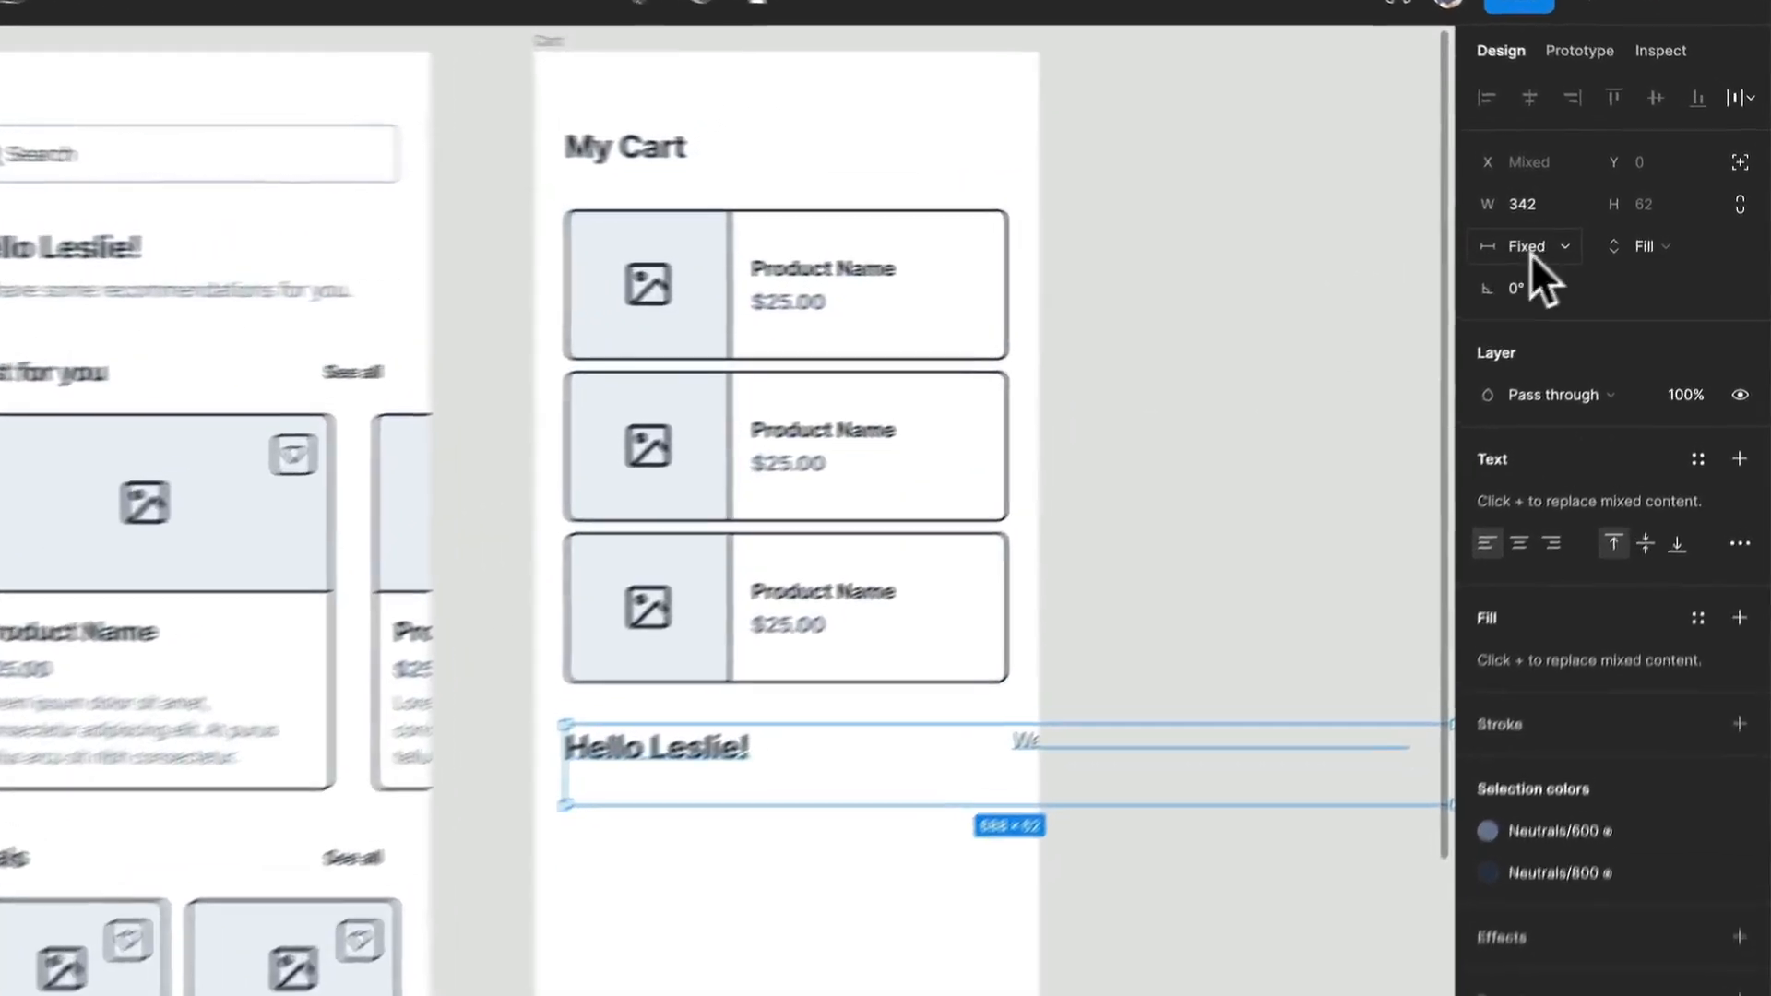
left_click(1577, 233)
left_click(1517, 327)
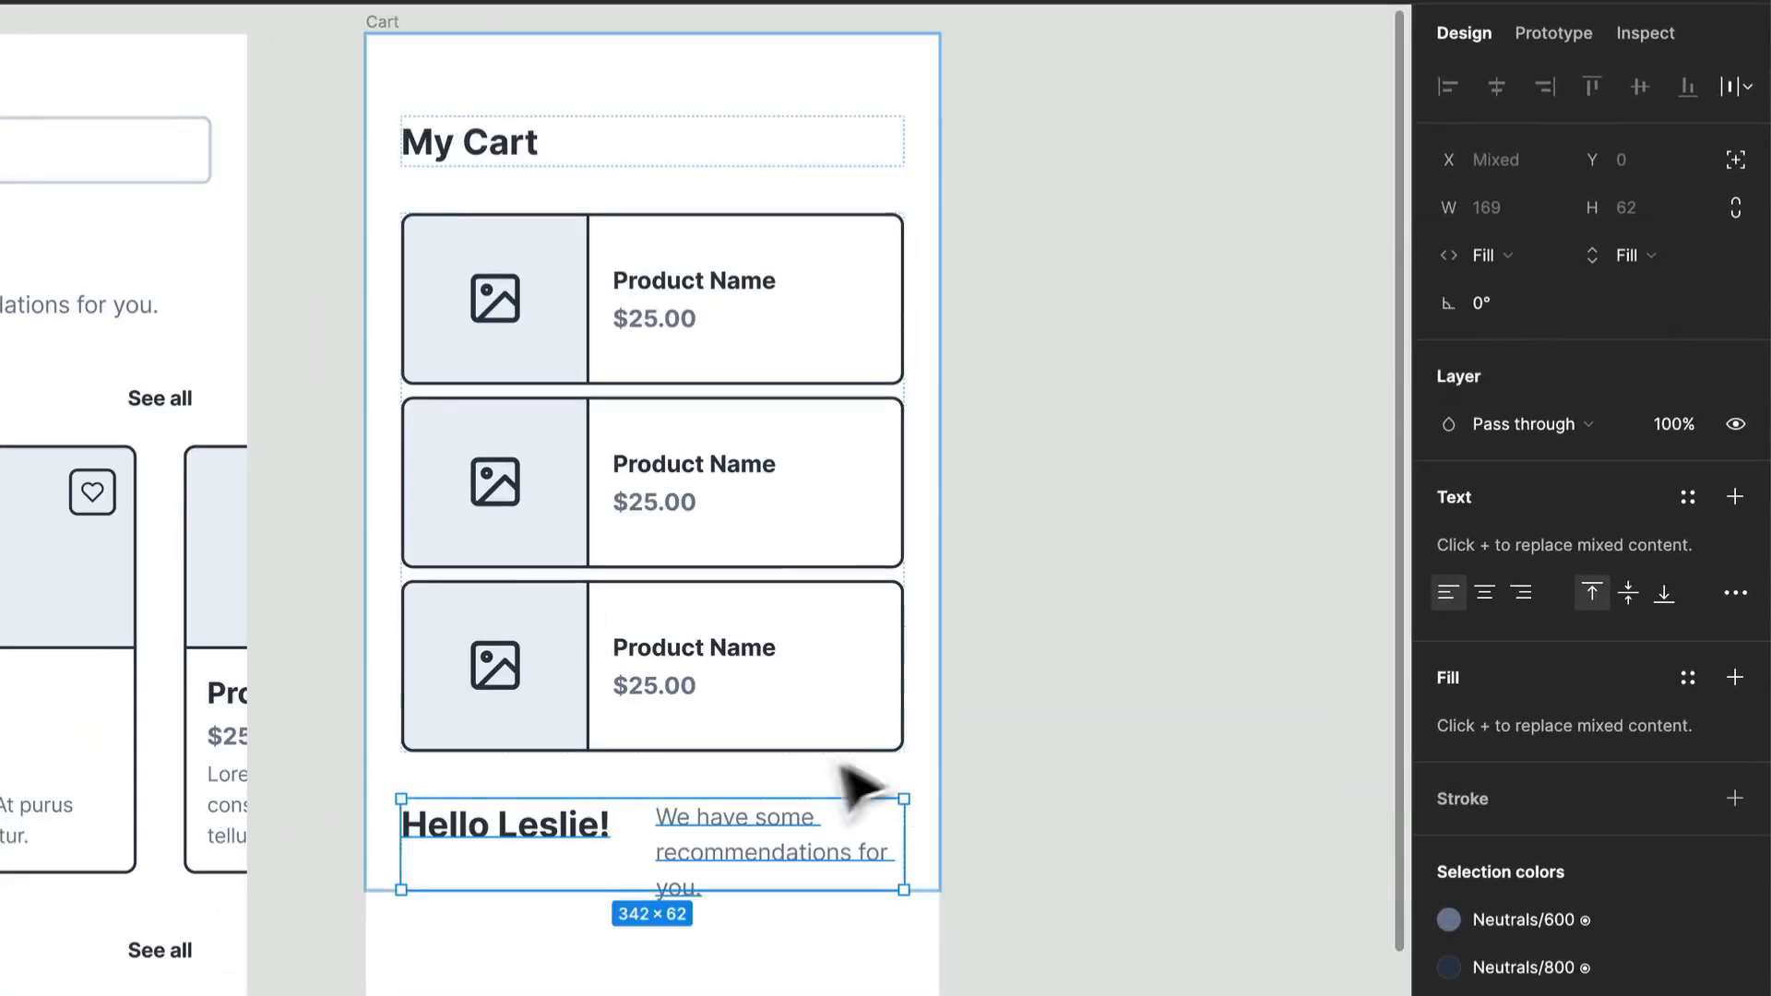
left_click(761, 853)
left_click(1520, 546)
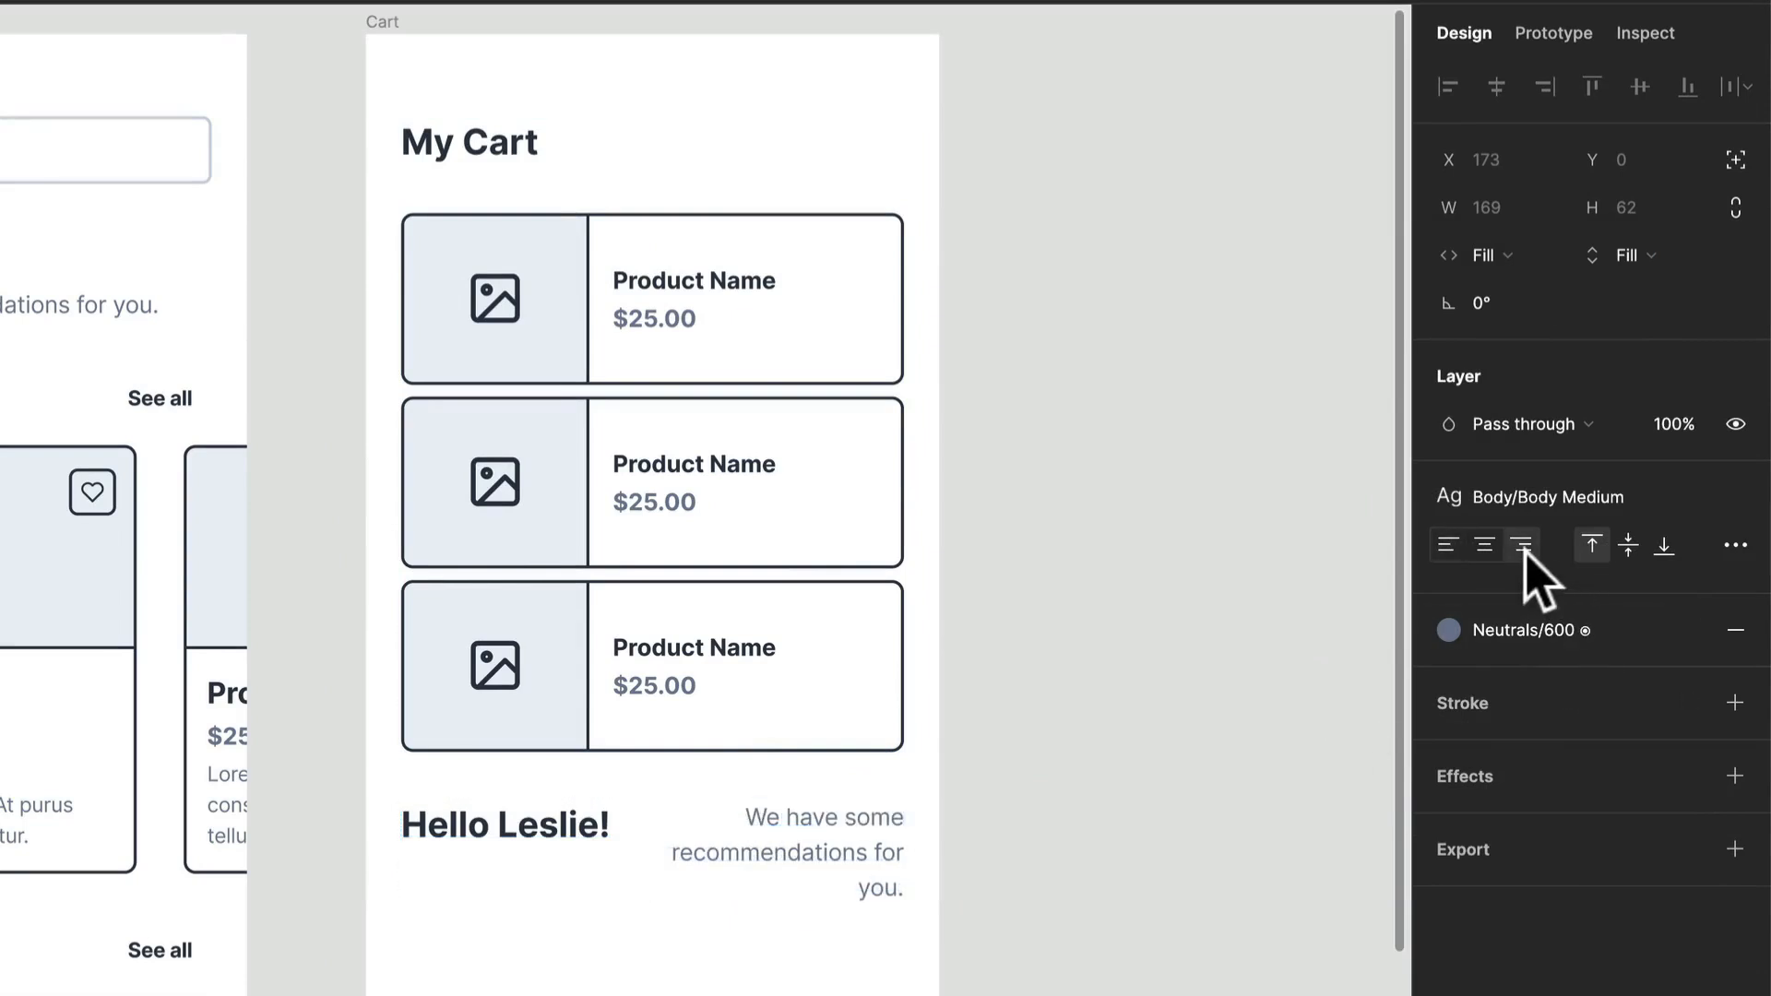
Step: Align the row's content to the left and vertical centre, and set both texts' height to Hug contents
left_click(556, 874)
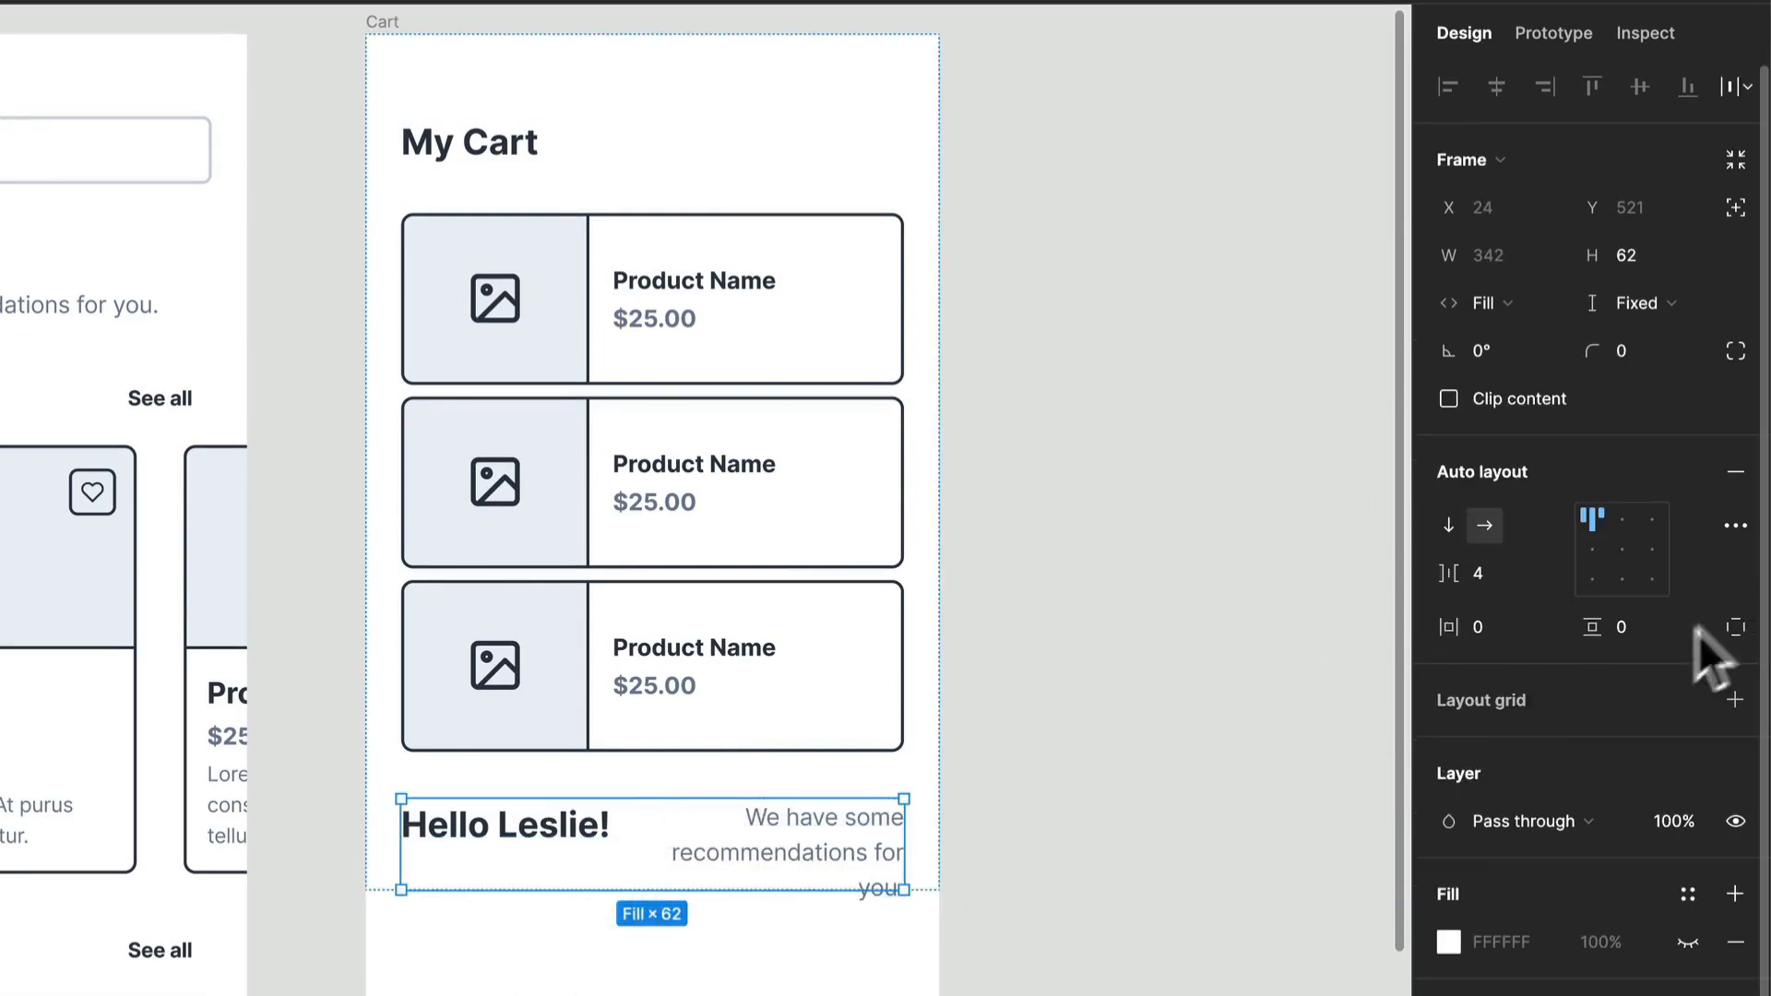
left_click(1594, 550)
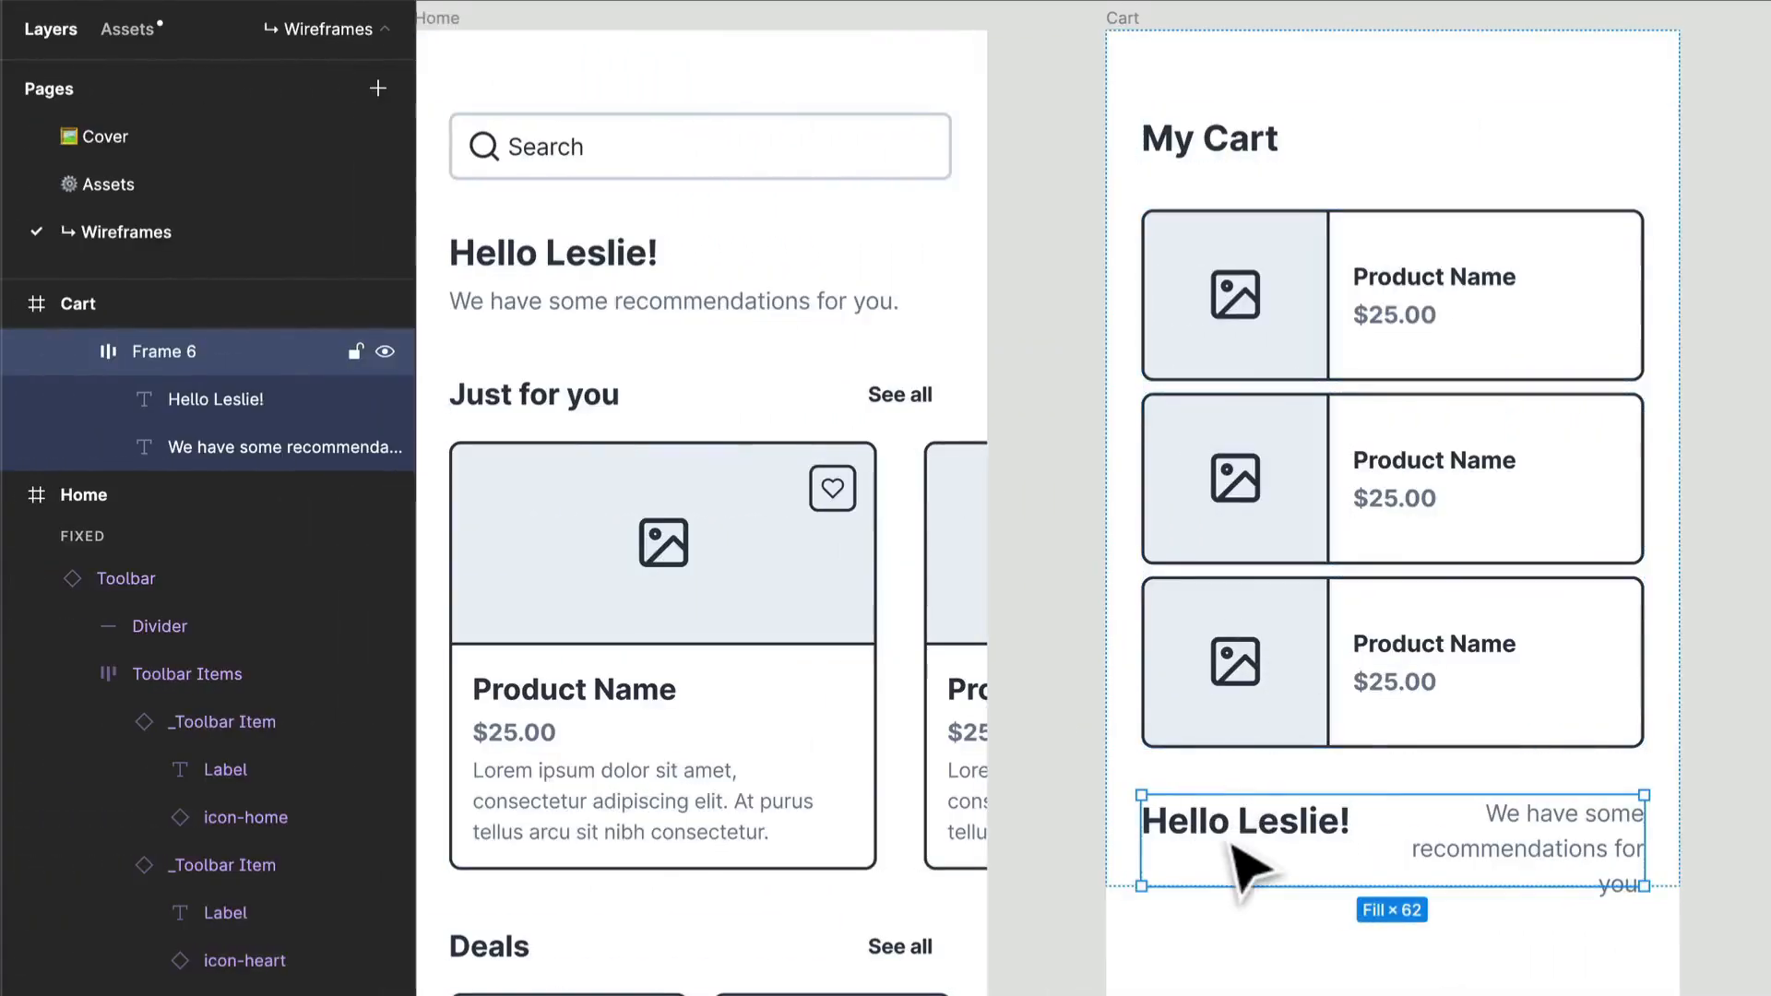
left_click(1236, 850)
left_click(1490, 816, "shift")
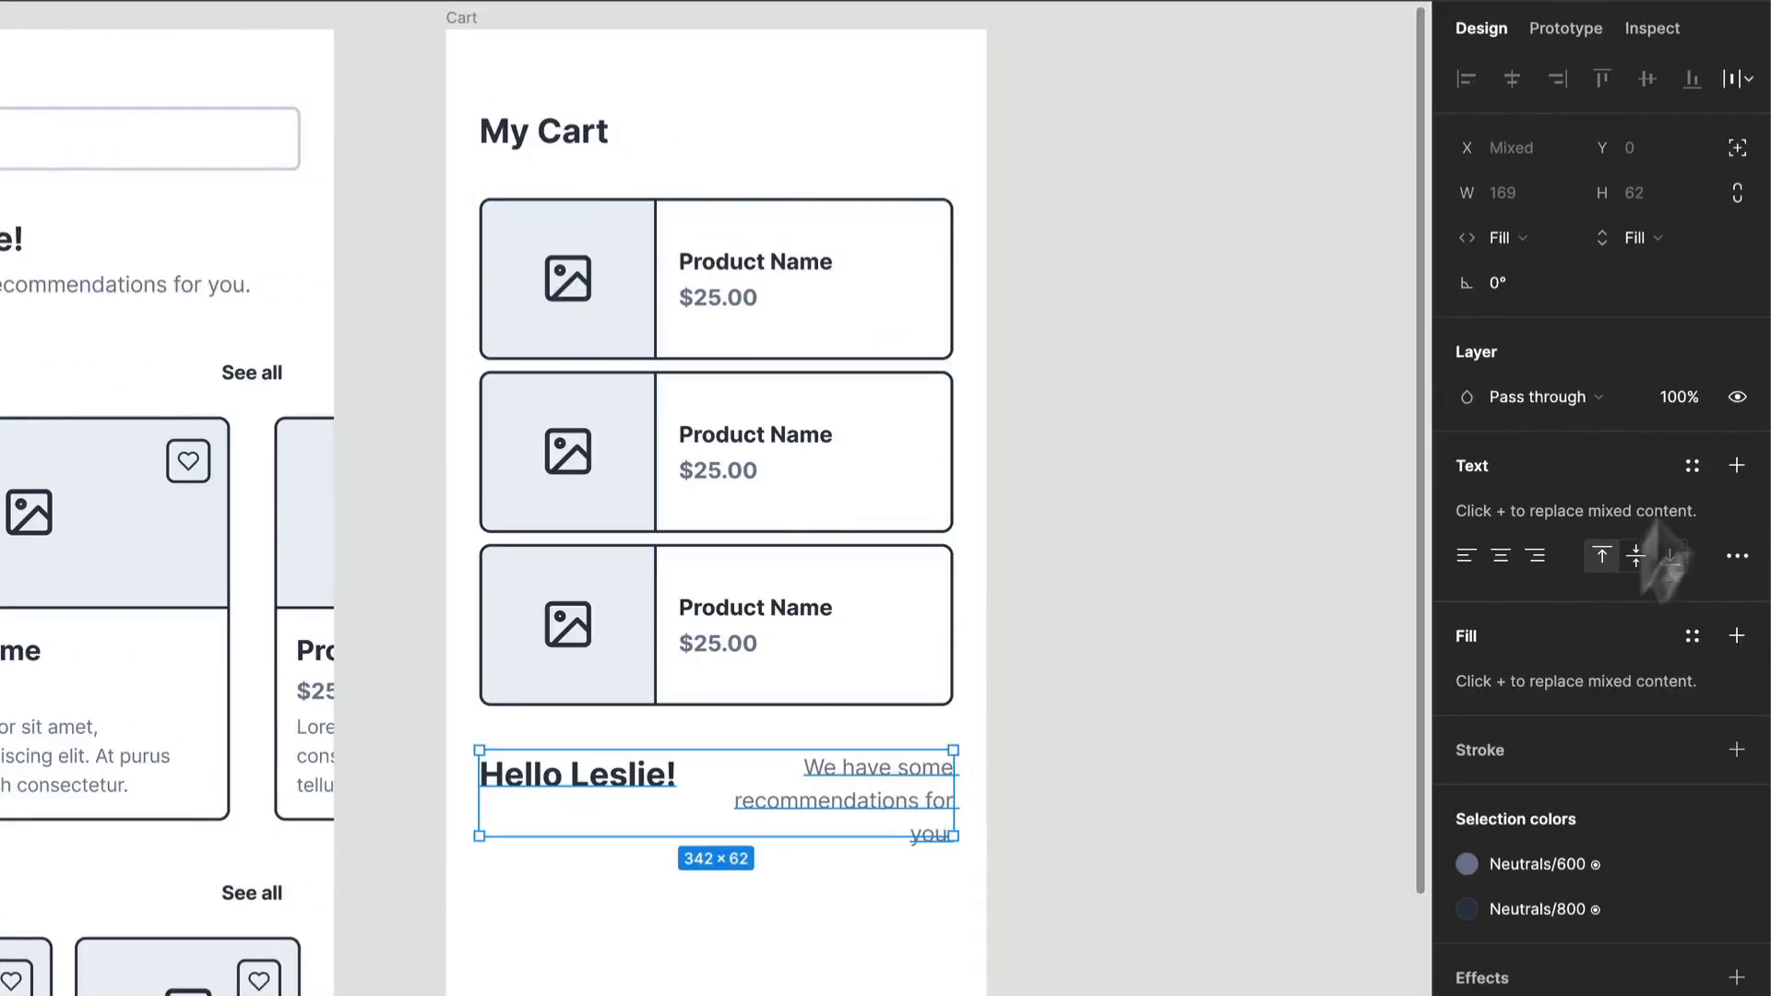
left_click(1663, 241)
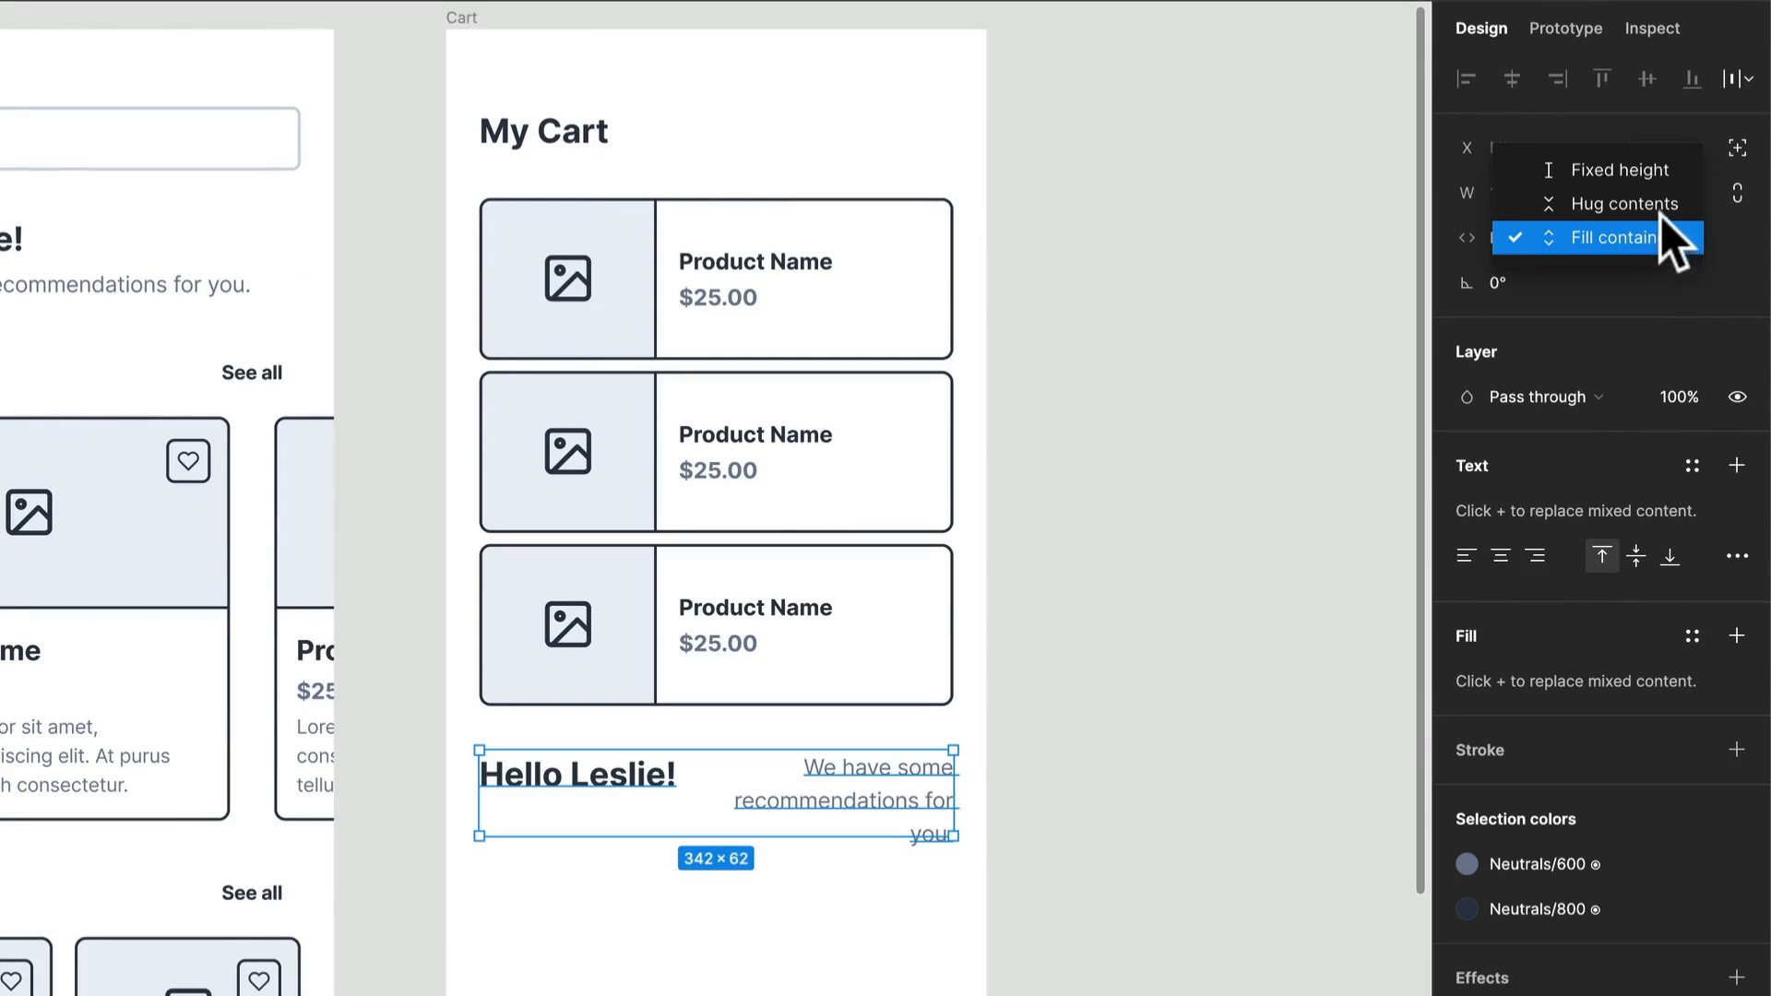
left_click(1660, 210)
Step: Replace the greeting heading in the row below the cards with "Cart Total"
double_click(657, 798)
double_click(643, 793)
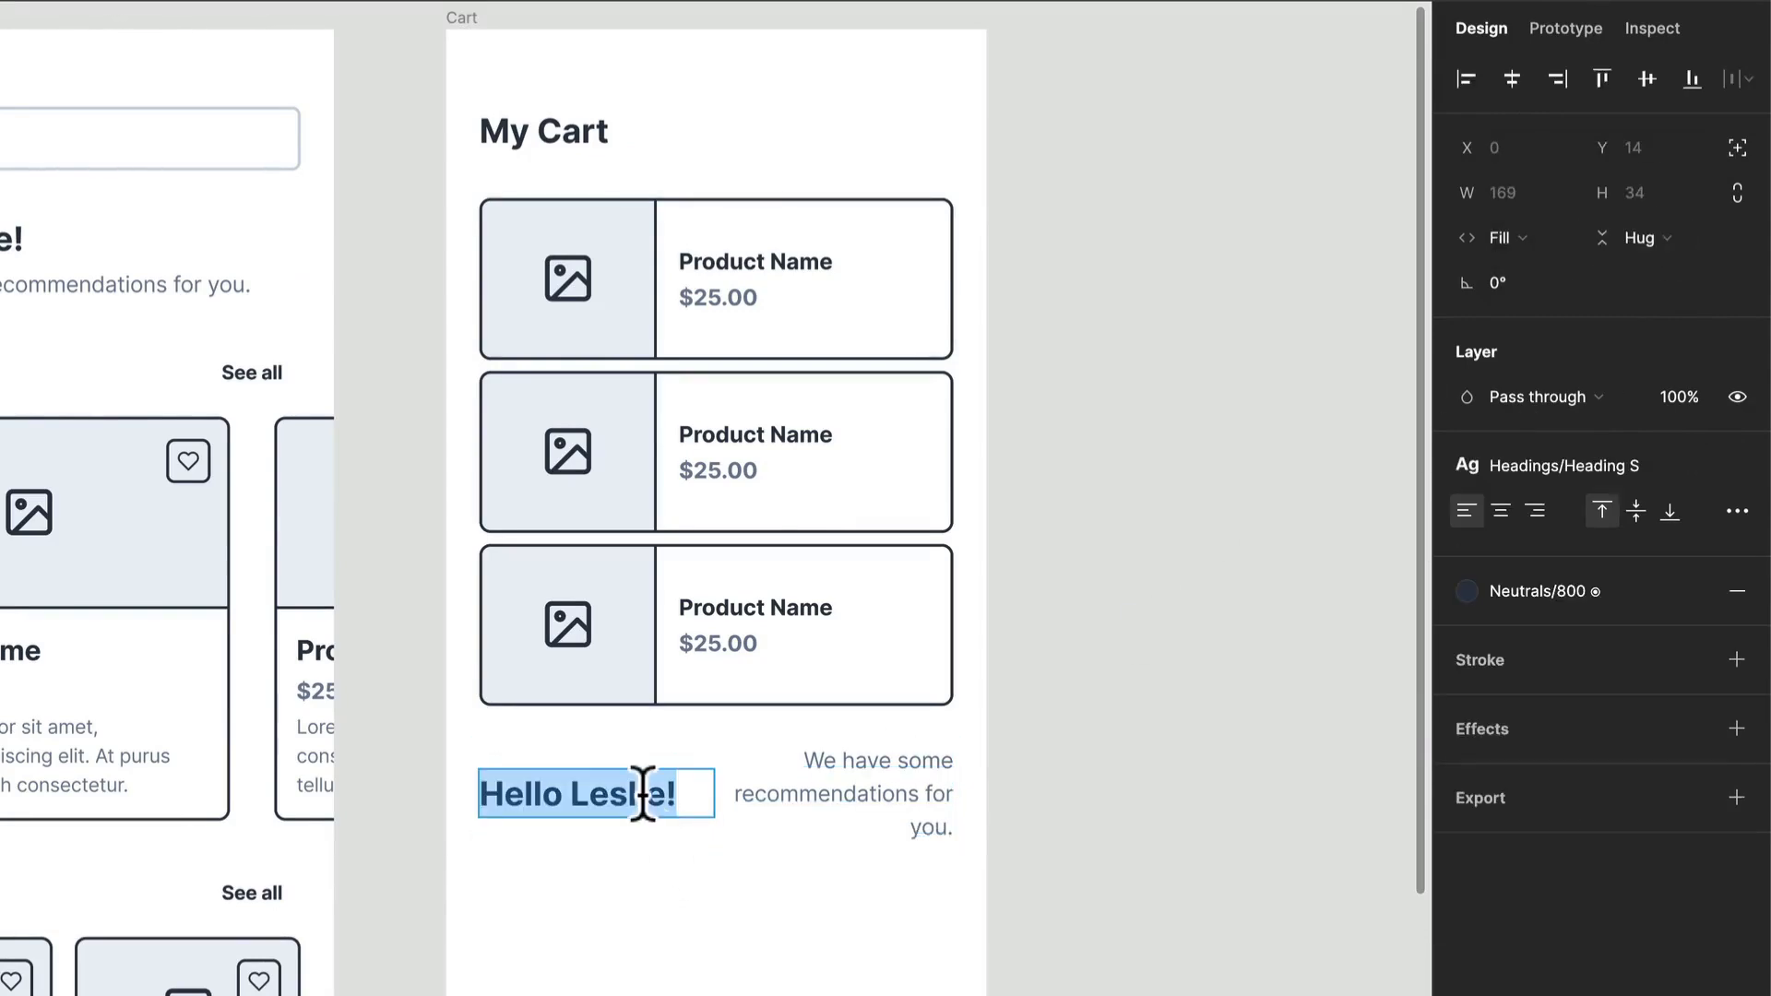
type("C")
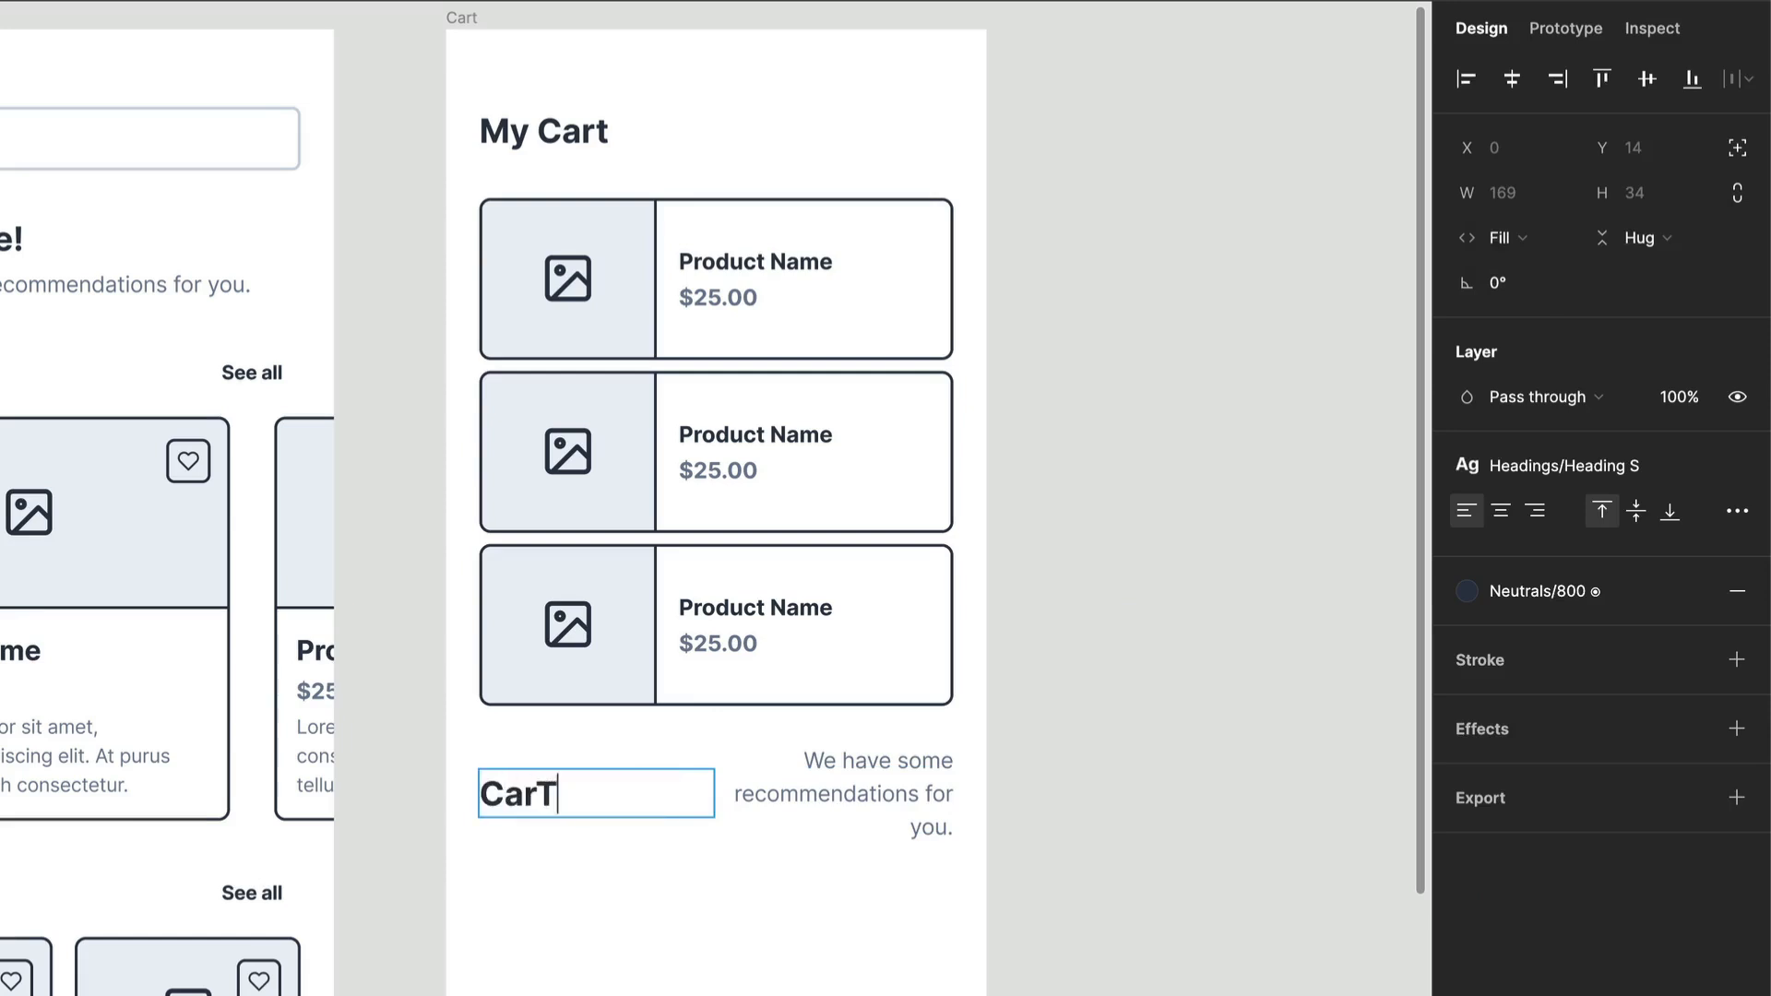
type("art Total")
Step: Apply the Heading XS text style to the Cart Total label
key("super+a")
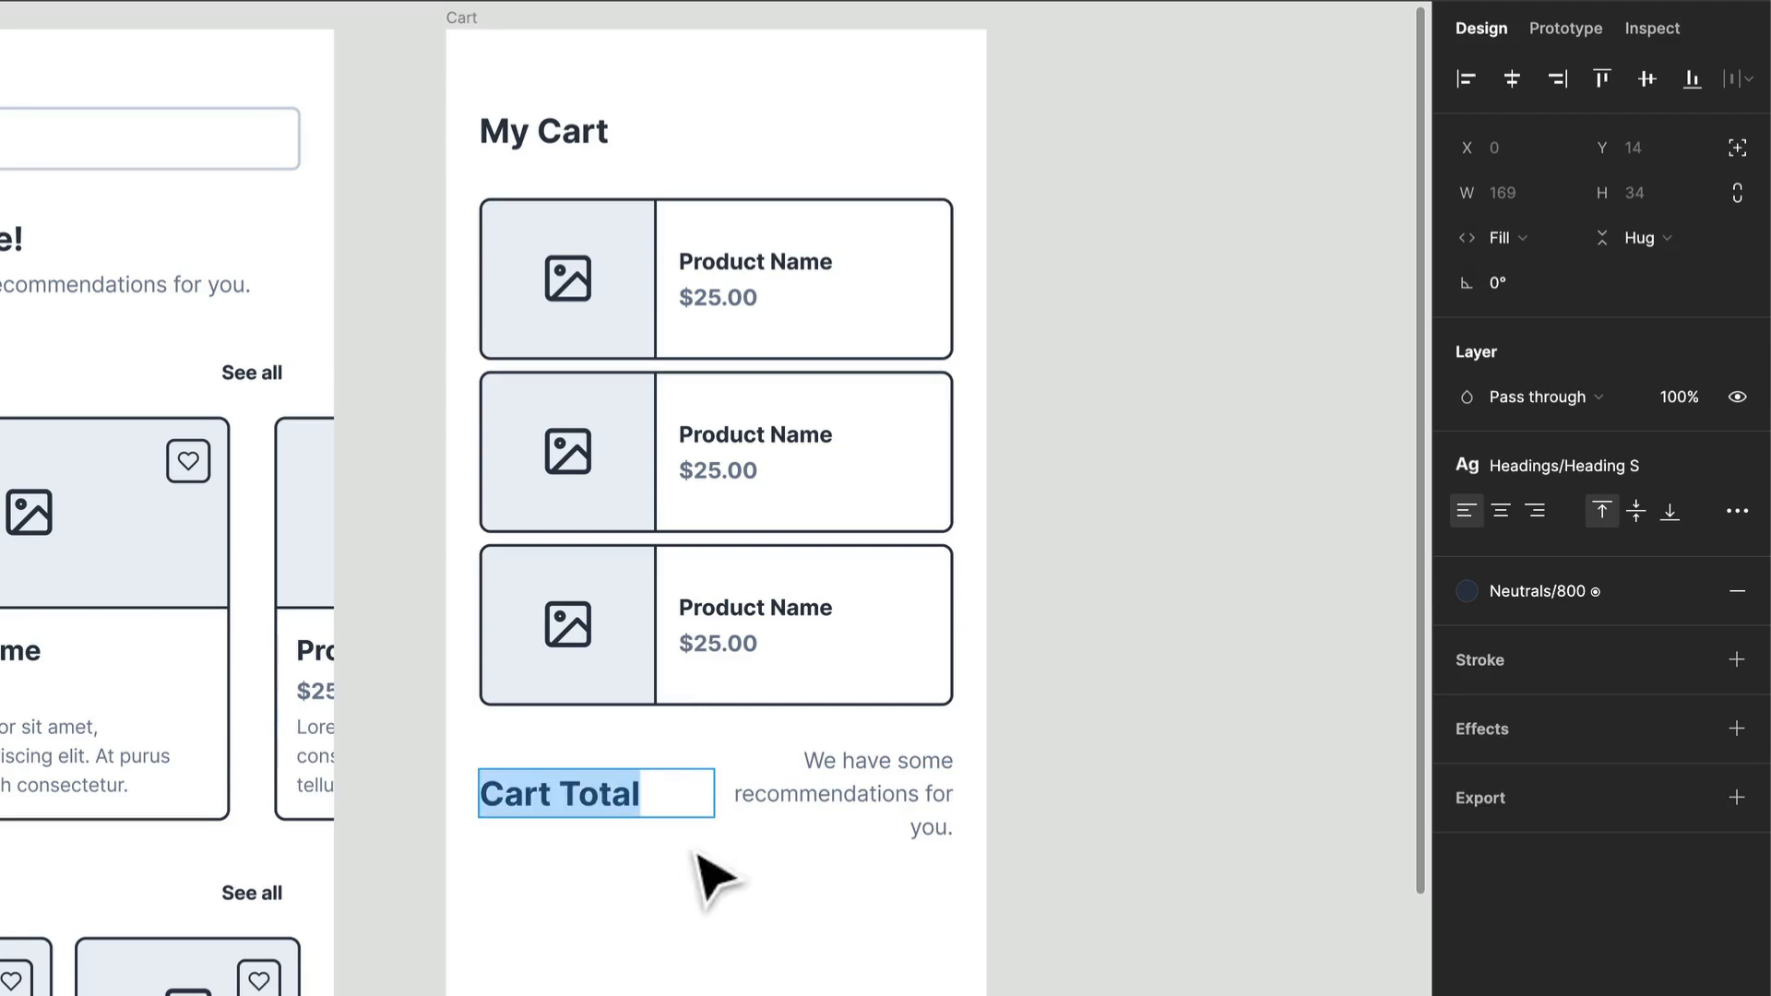
left_click(1621, 468)
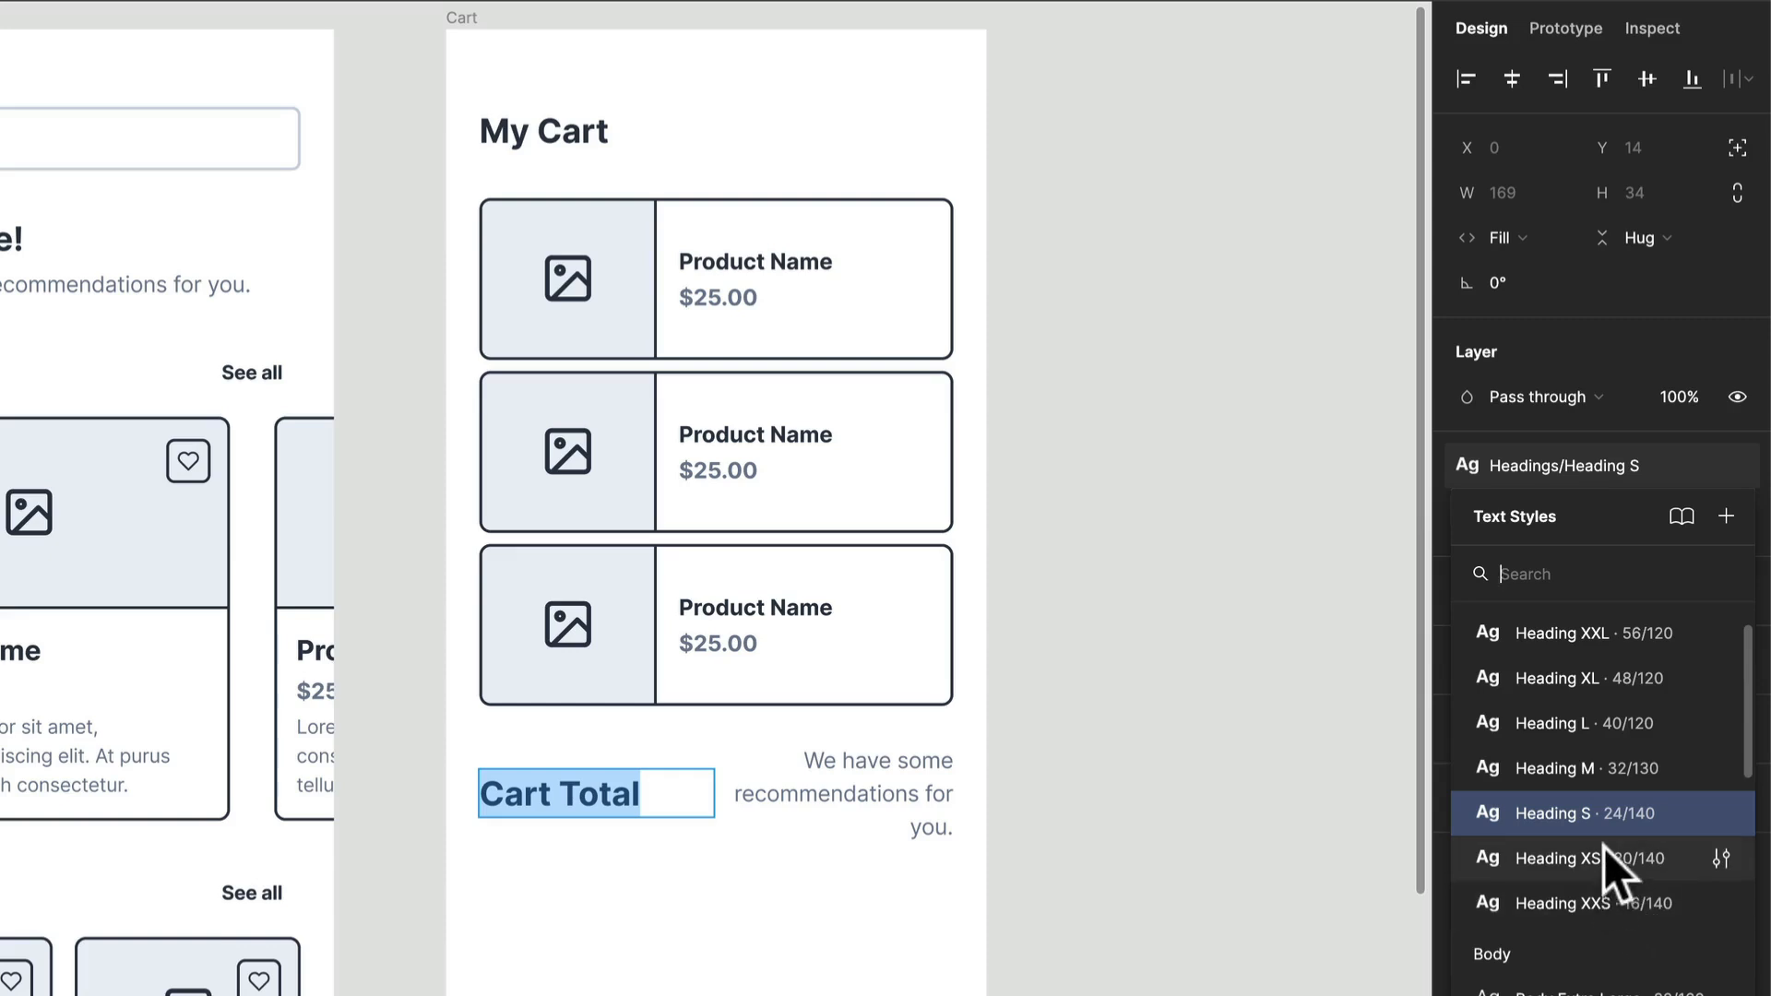
left_click(1602, 899)
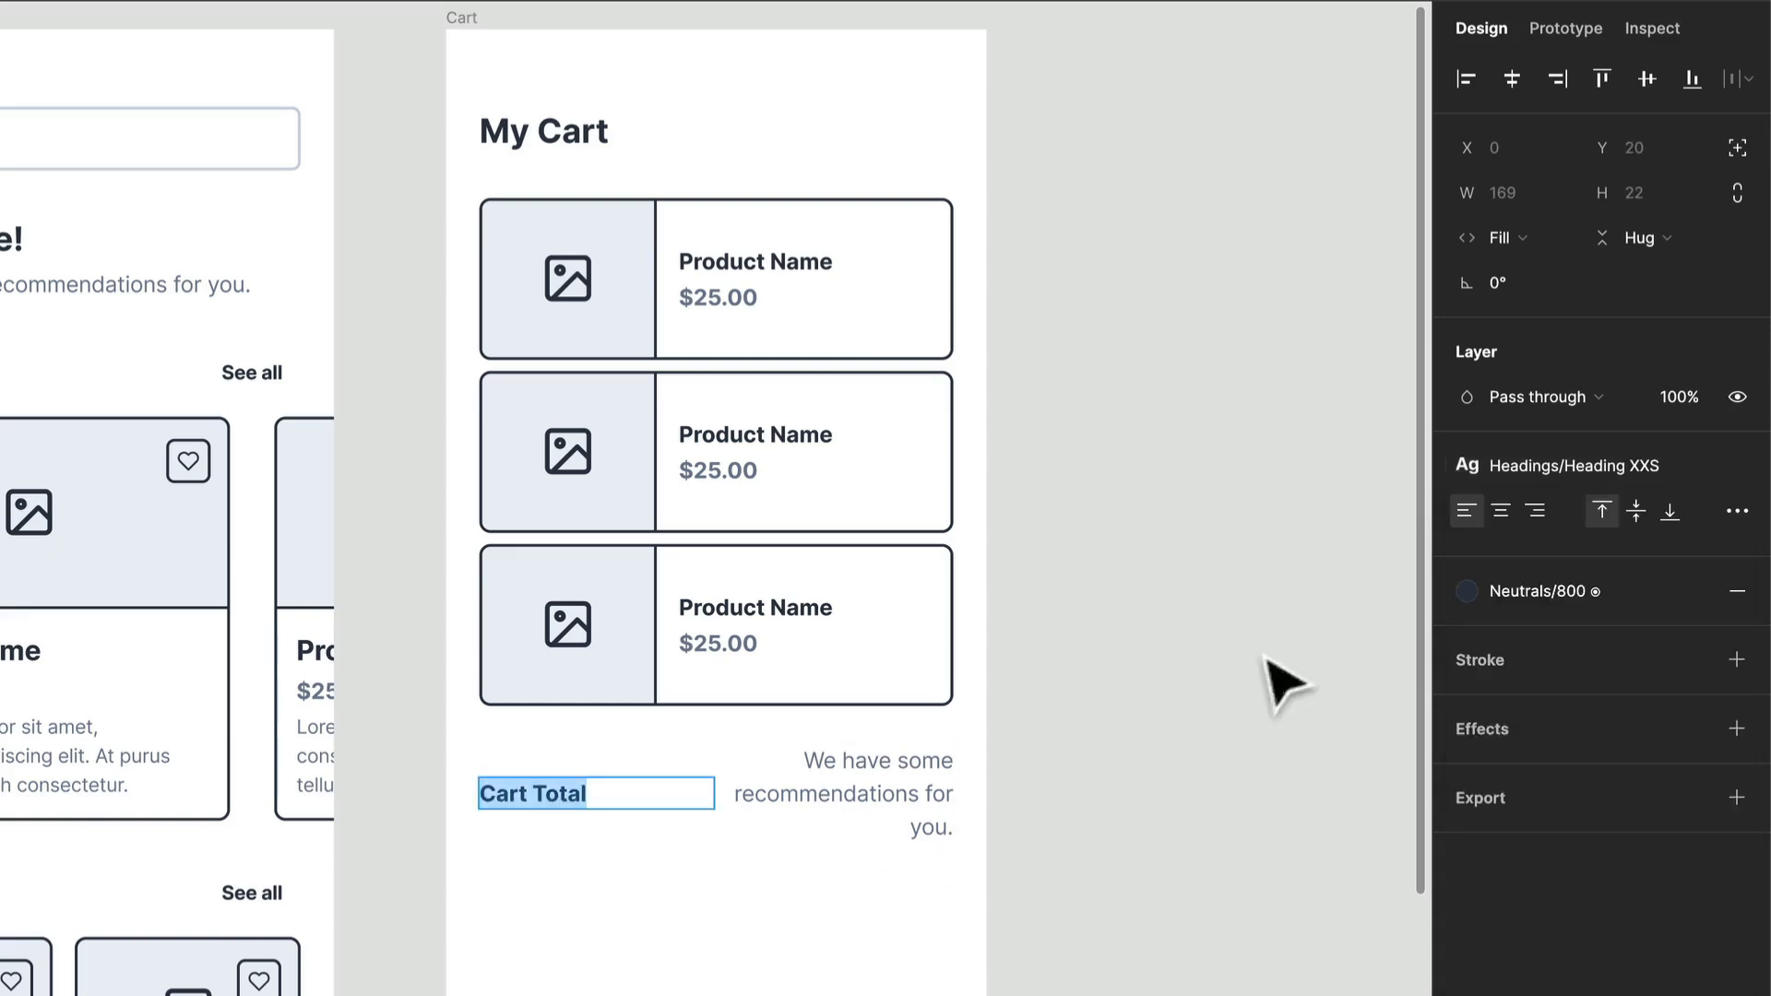
left_click(1474, 604)
left_click(1474, 604)
left_click(1577, 470)
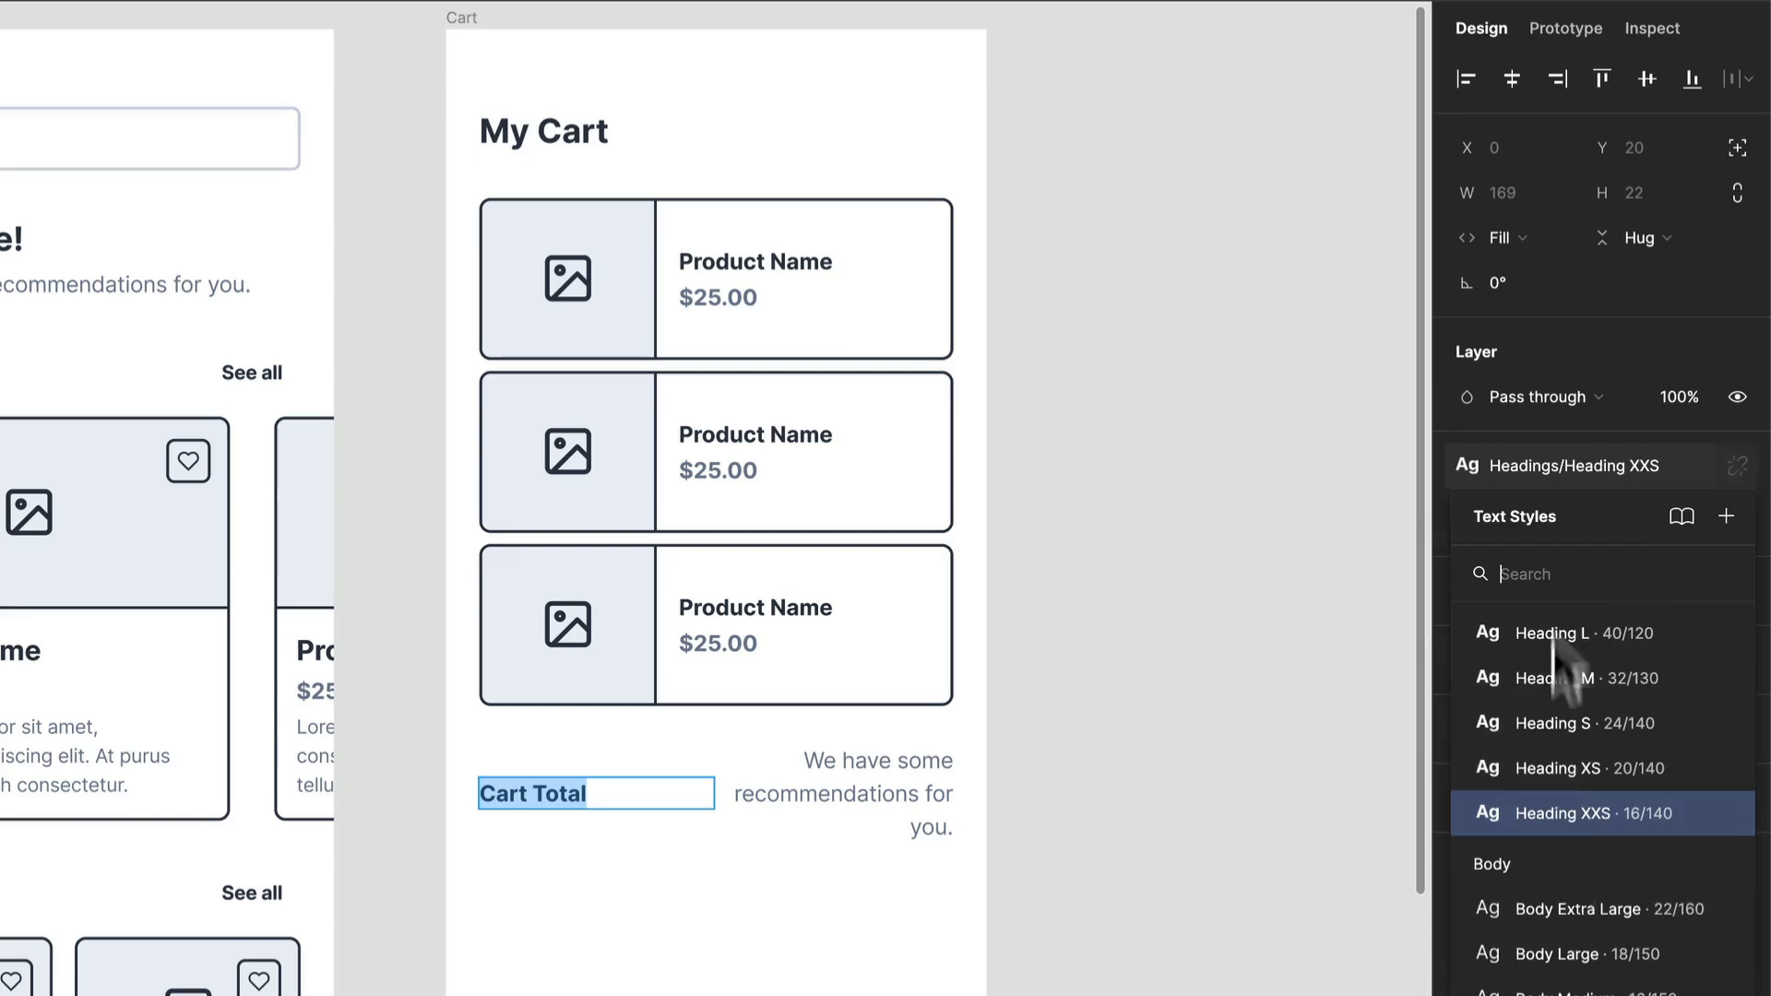
left_click(1568, 779)
Step: Replace the recommendations text beside Cart Total with "$75.00" and duplicate the whole row below
double_click(789, 793)
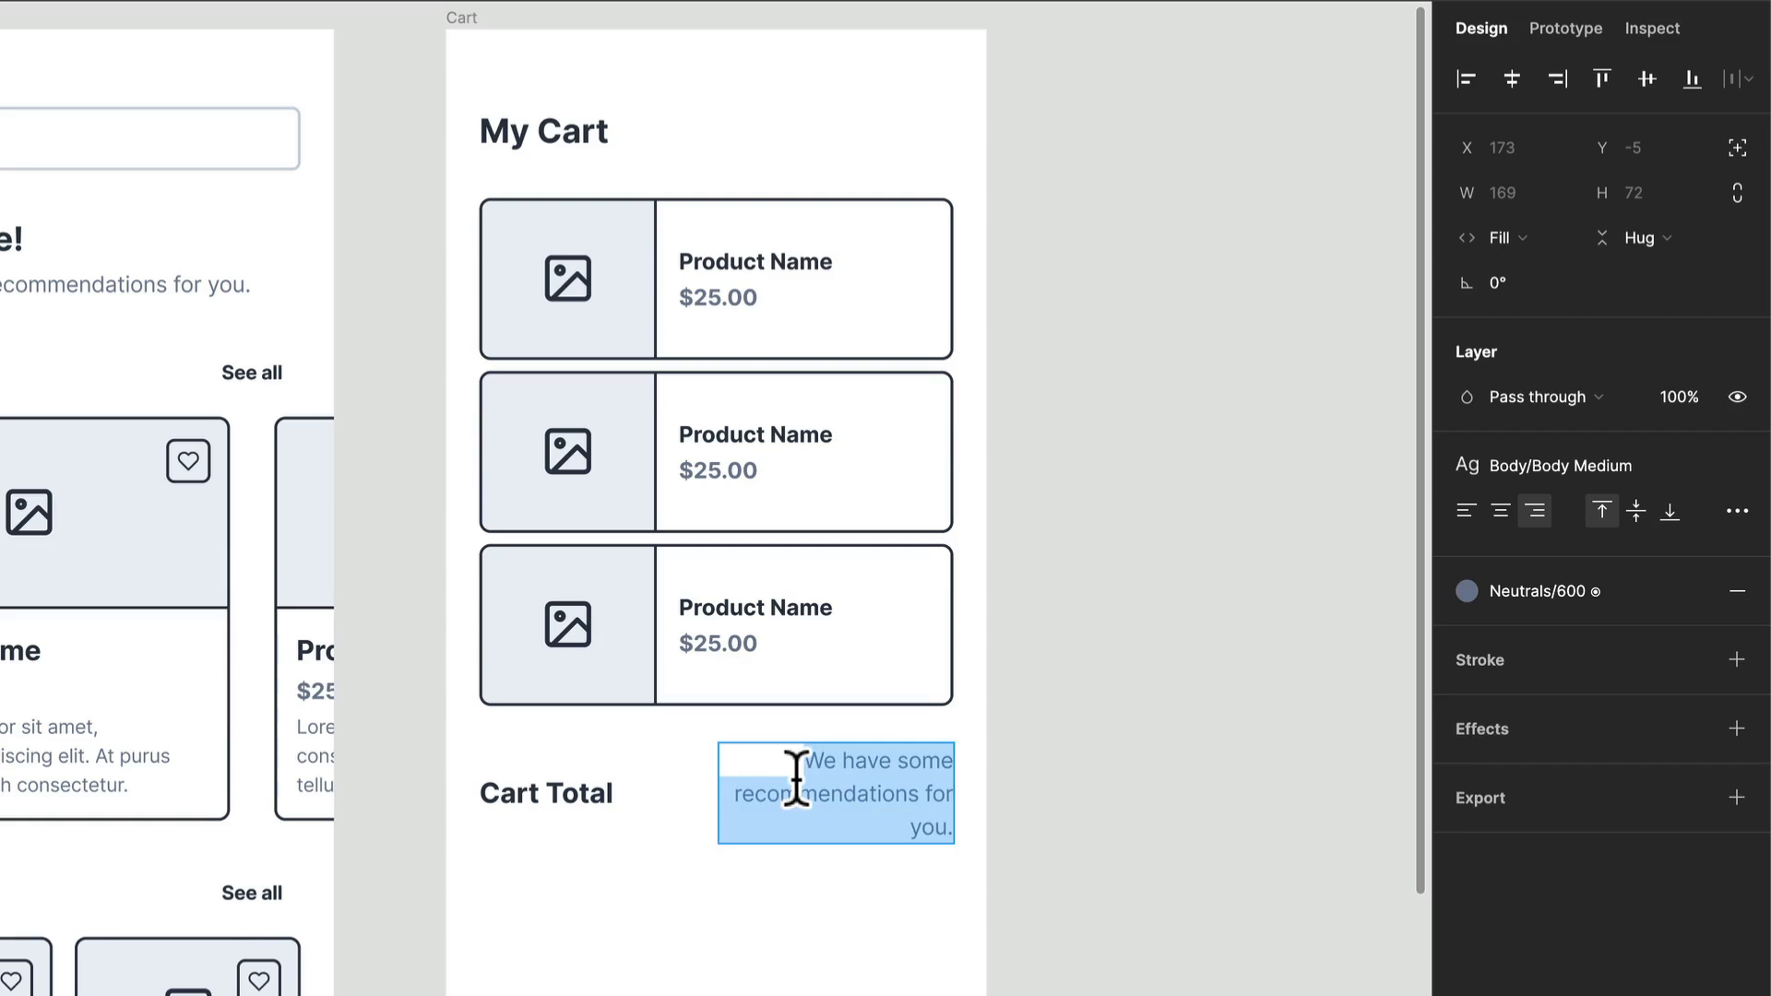
type("$75.00")
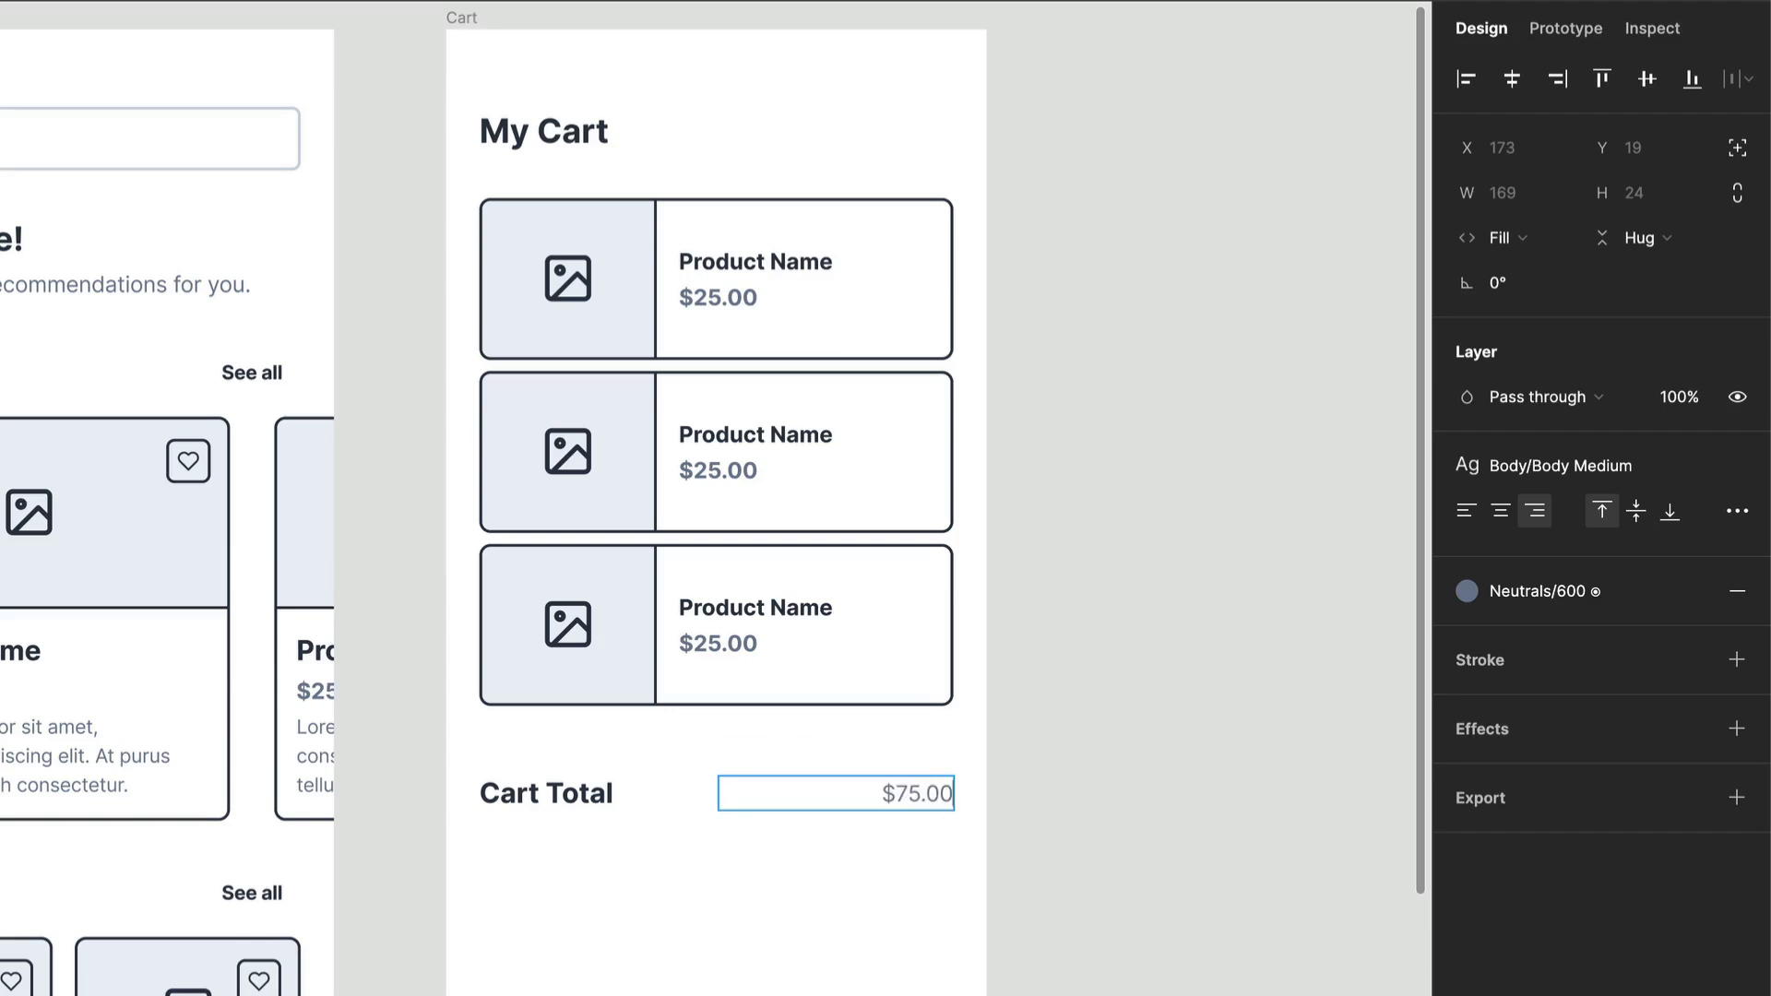
key("Escape")
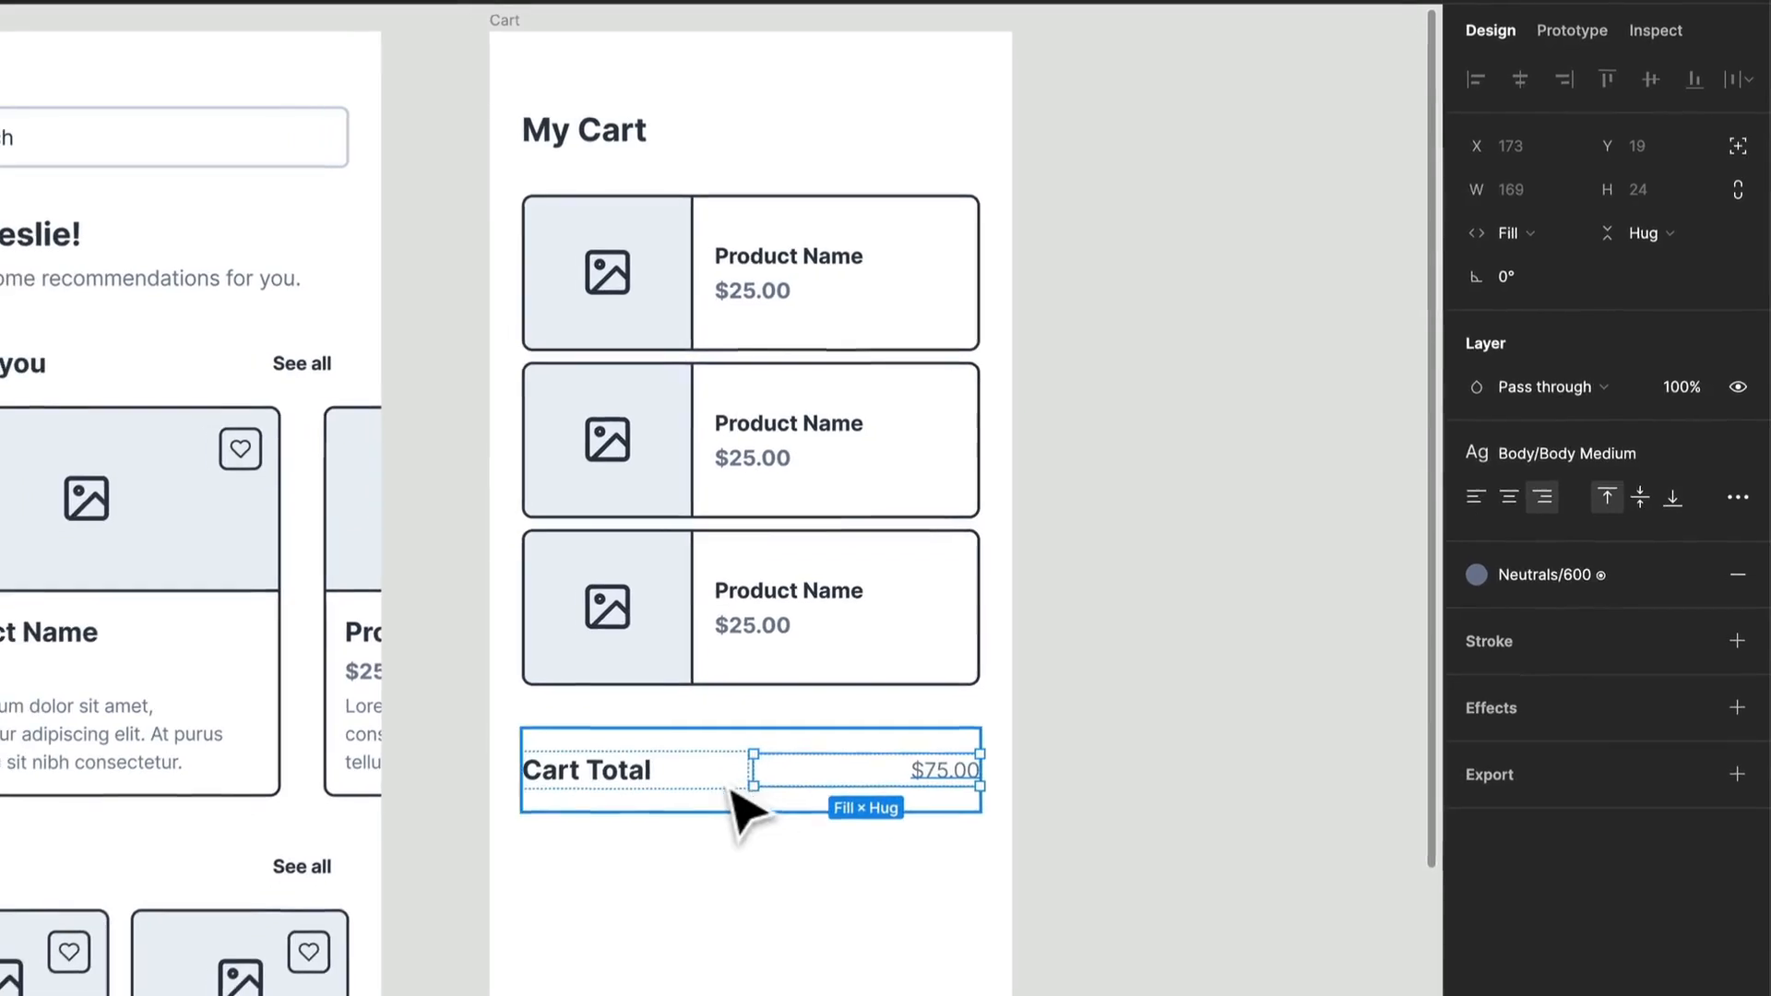
left_click(684, 816)
key("ctrl+d")
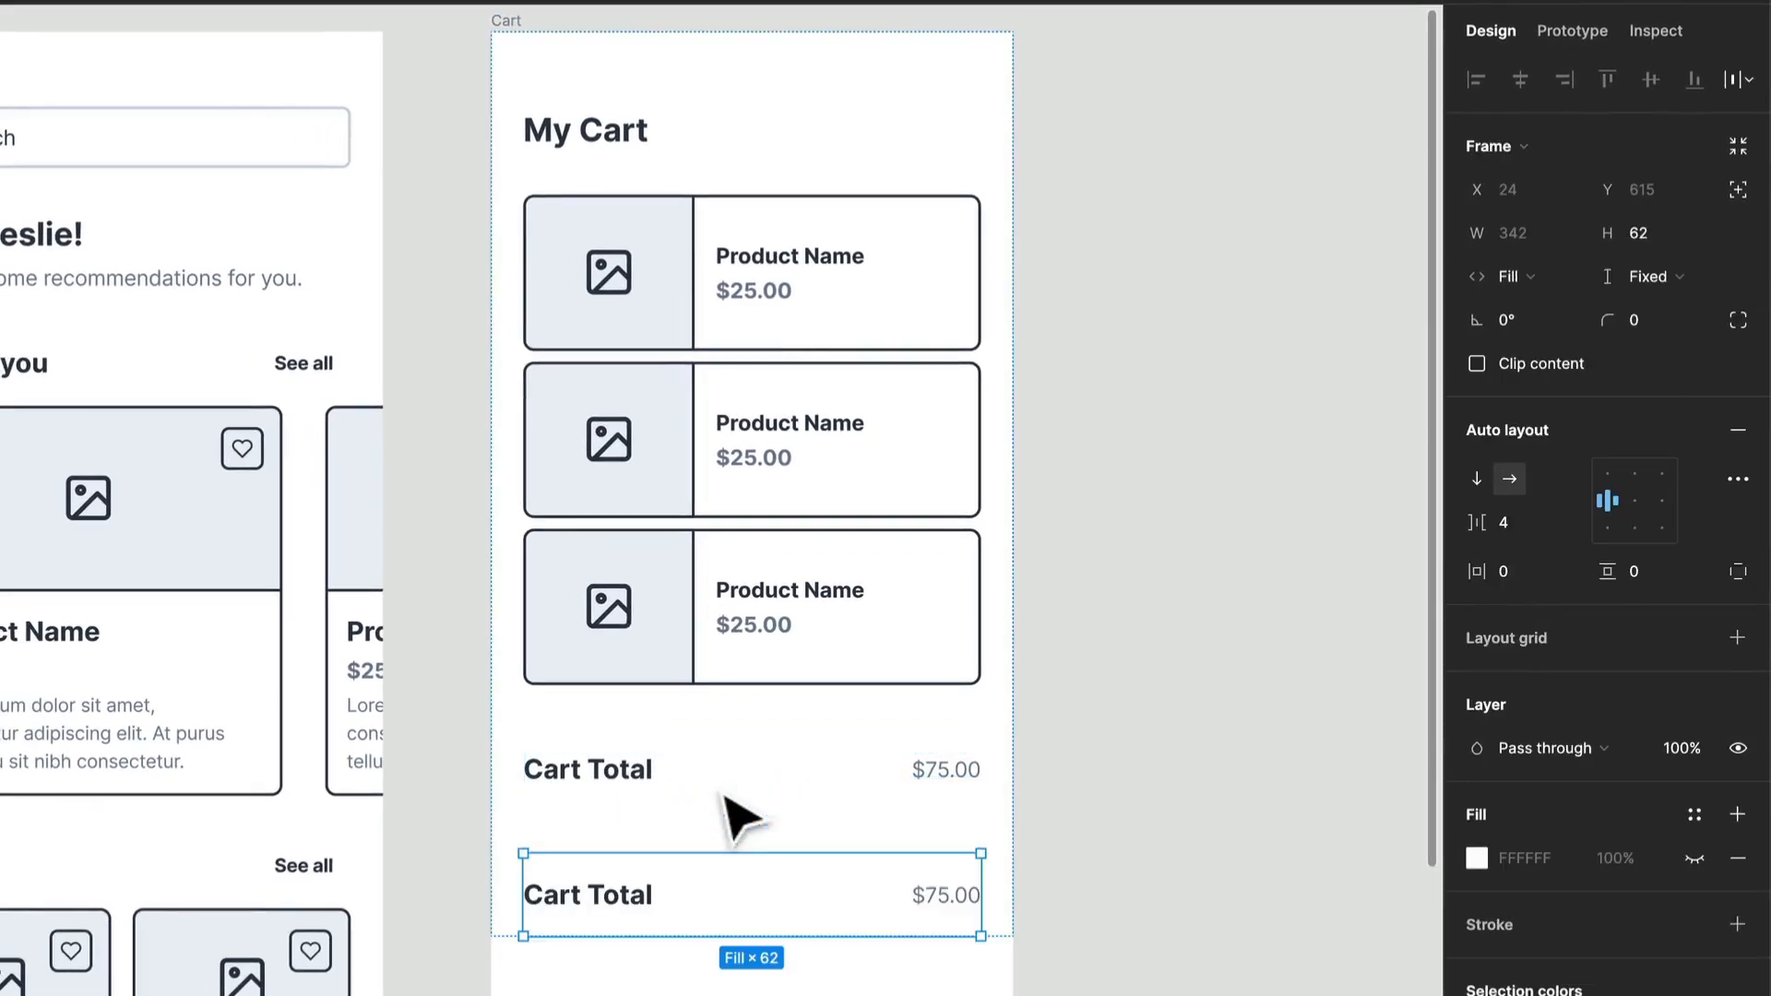
Step: Apply the Heading S text style and the Neutrals/900 colour to the $75.00 amount in the upper Cart Total row
double_click(957, 791)
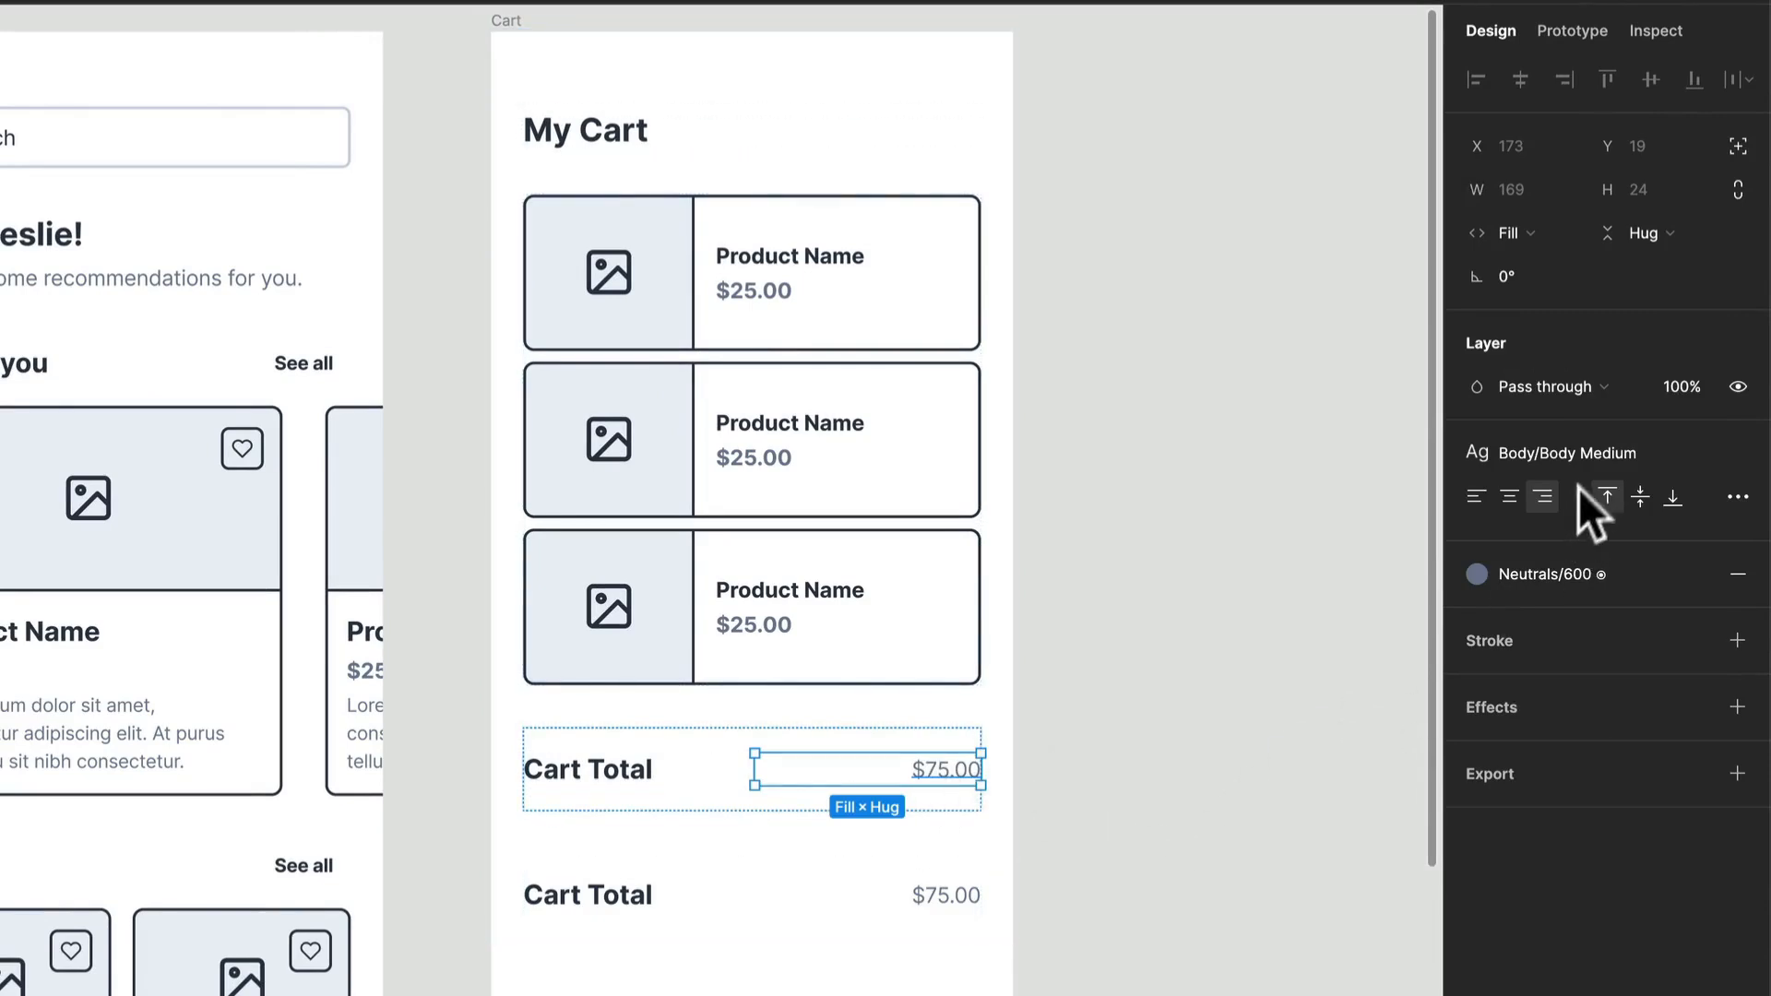
left_click(1594, 457)
scroll(1641, 791, "up", 2)
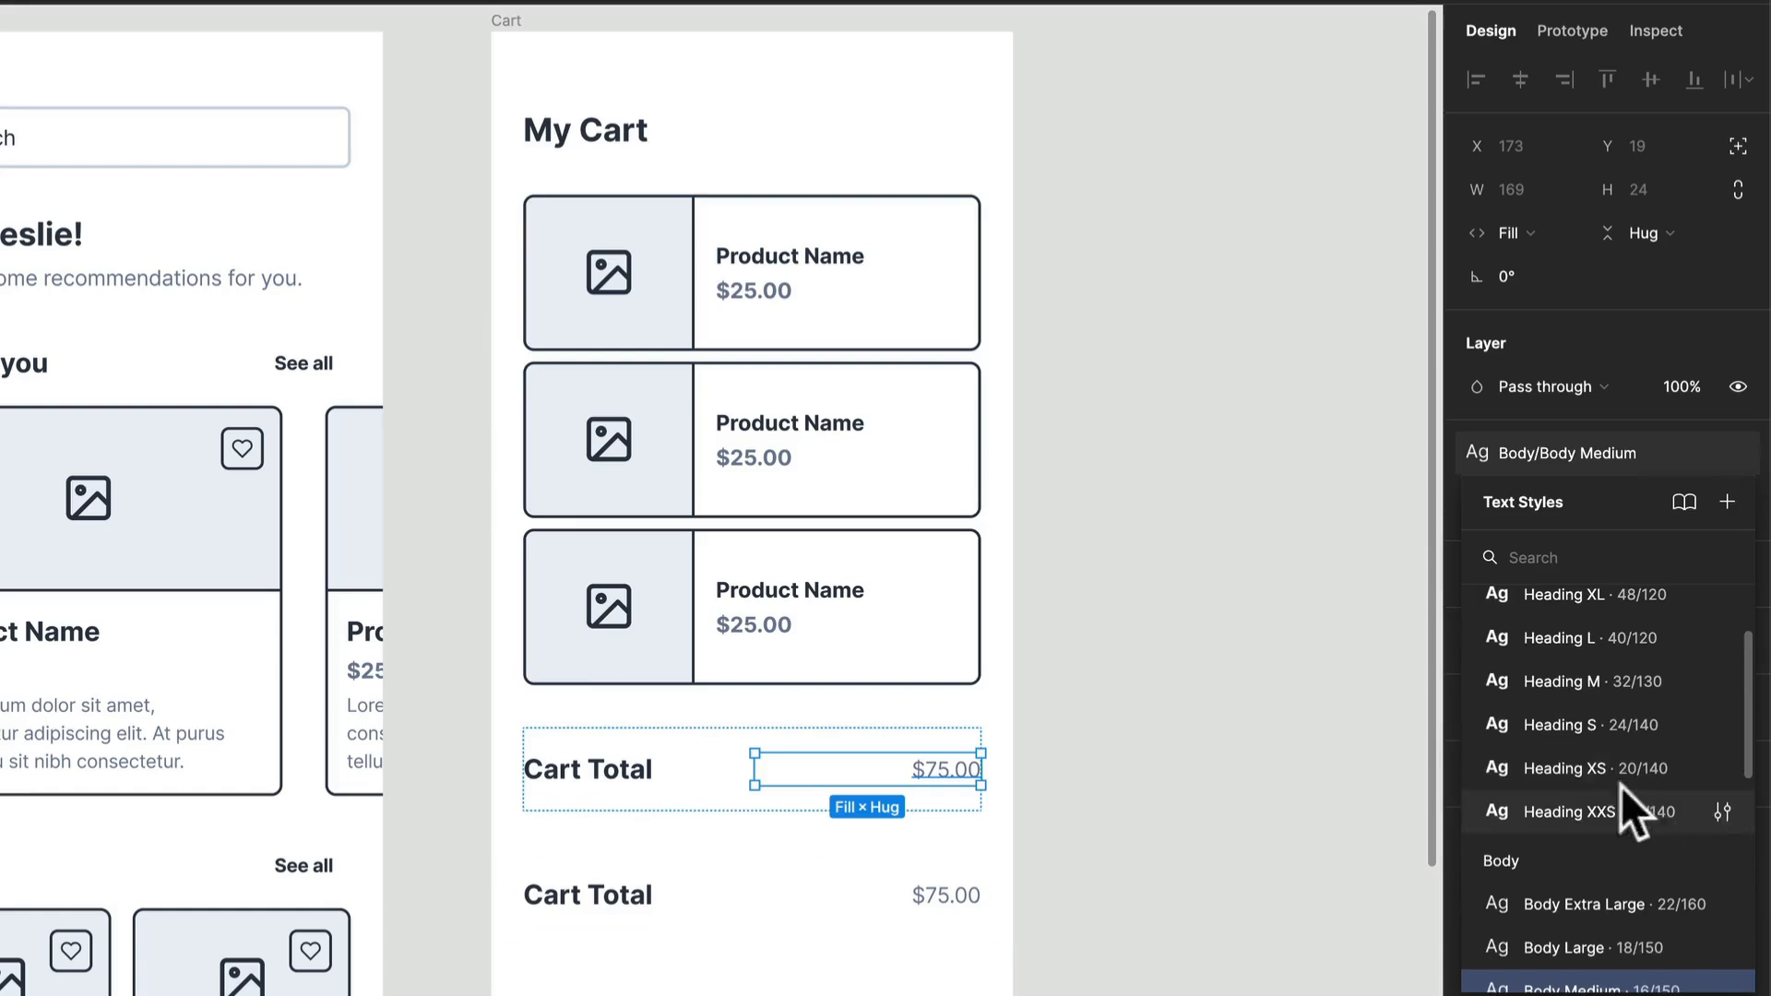
left_click(1597, 724)
left_click(1588, 572)
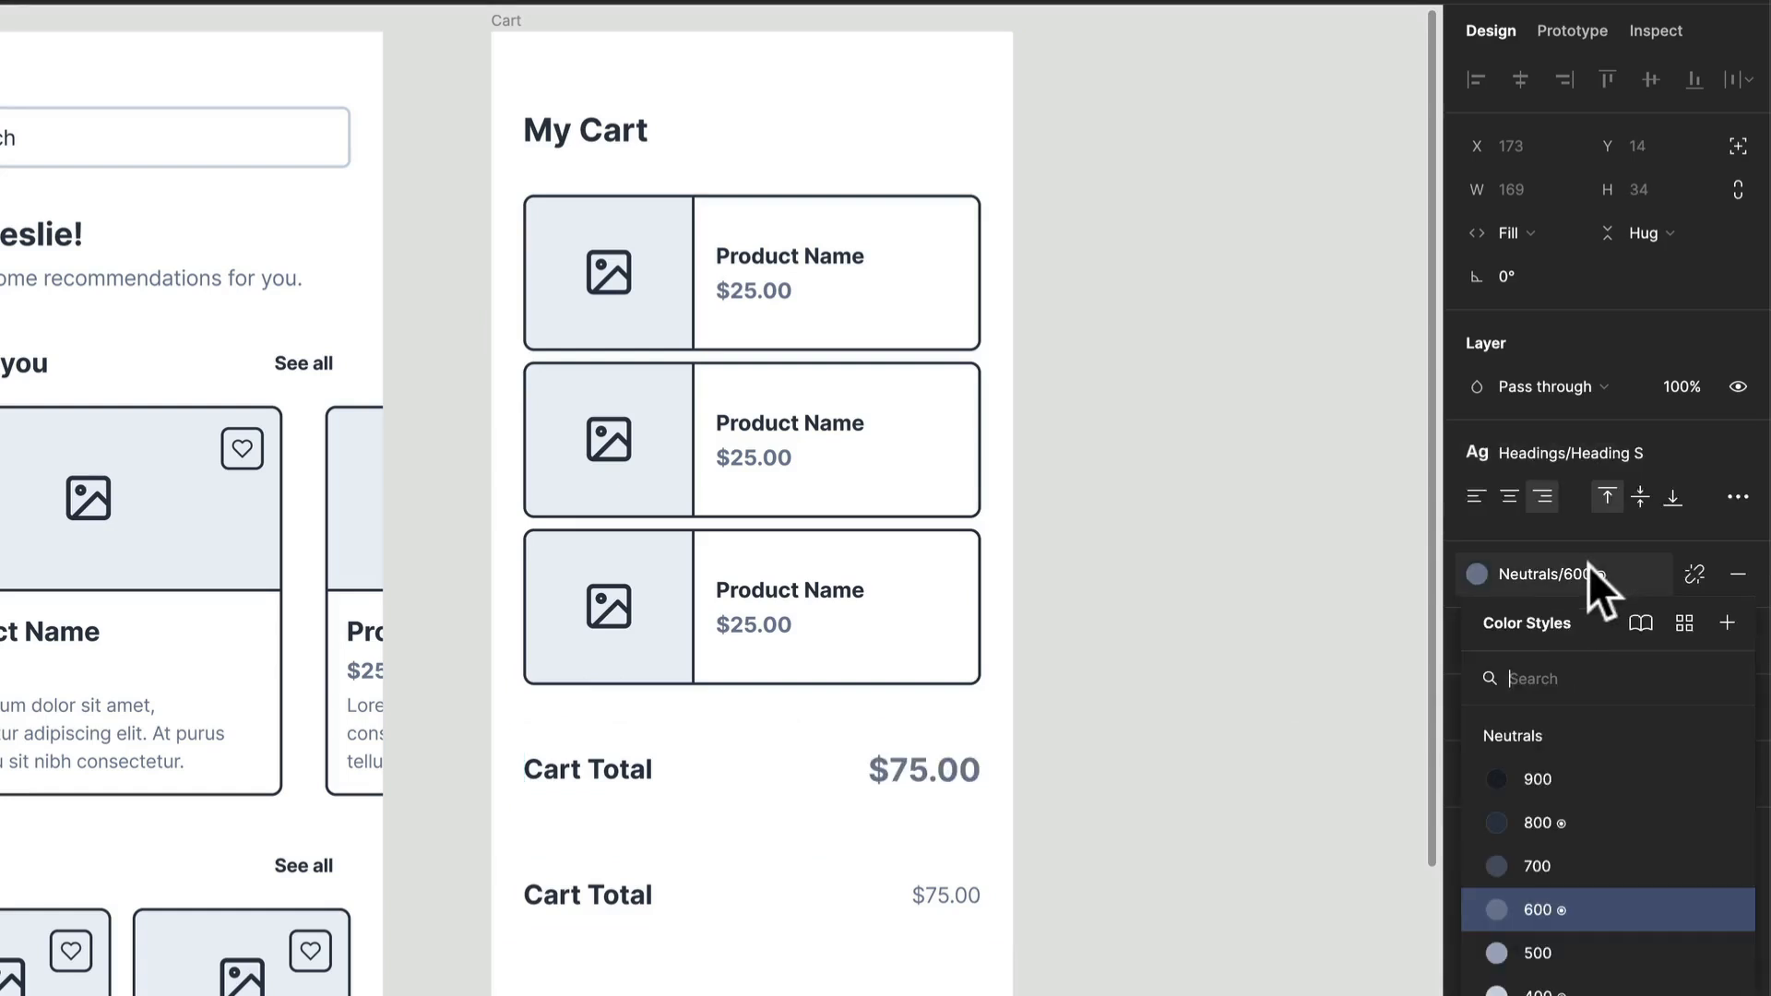
left_click(1561, 783)
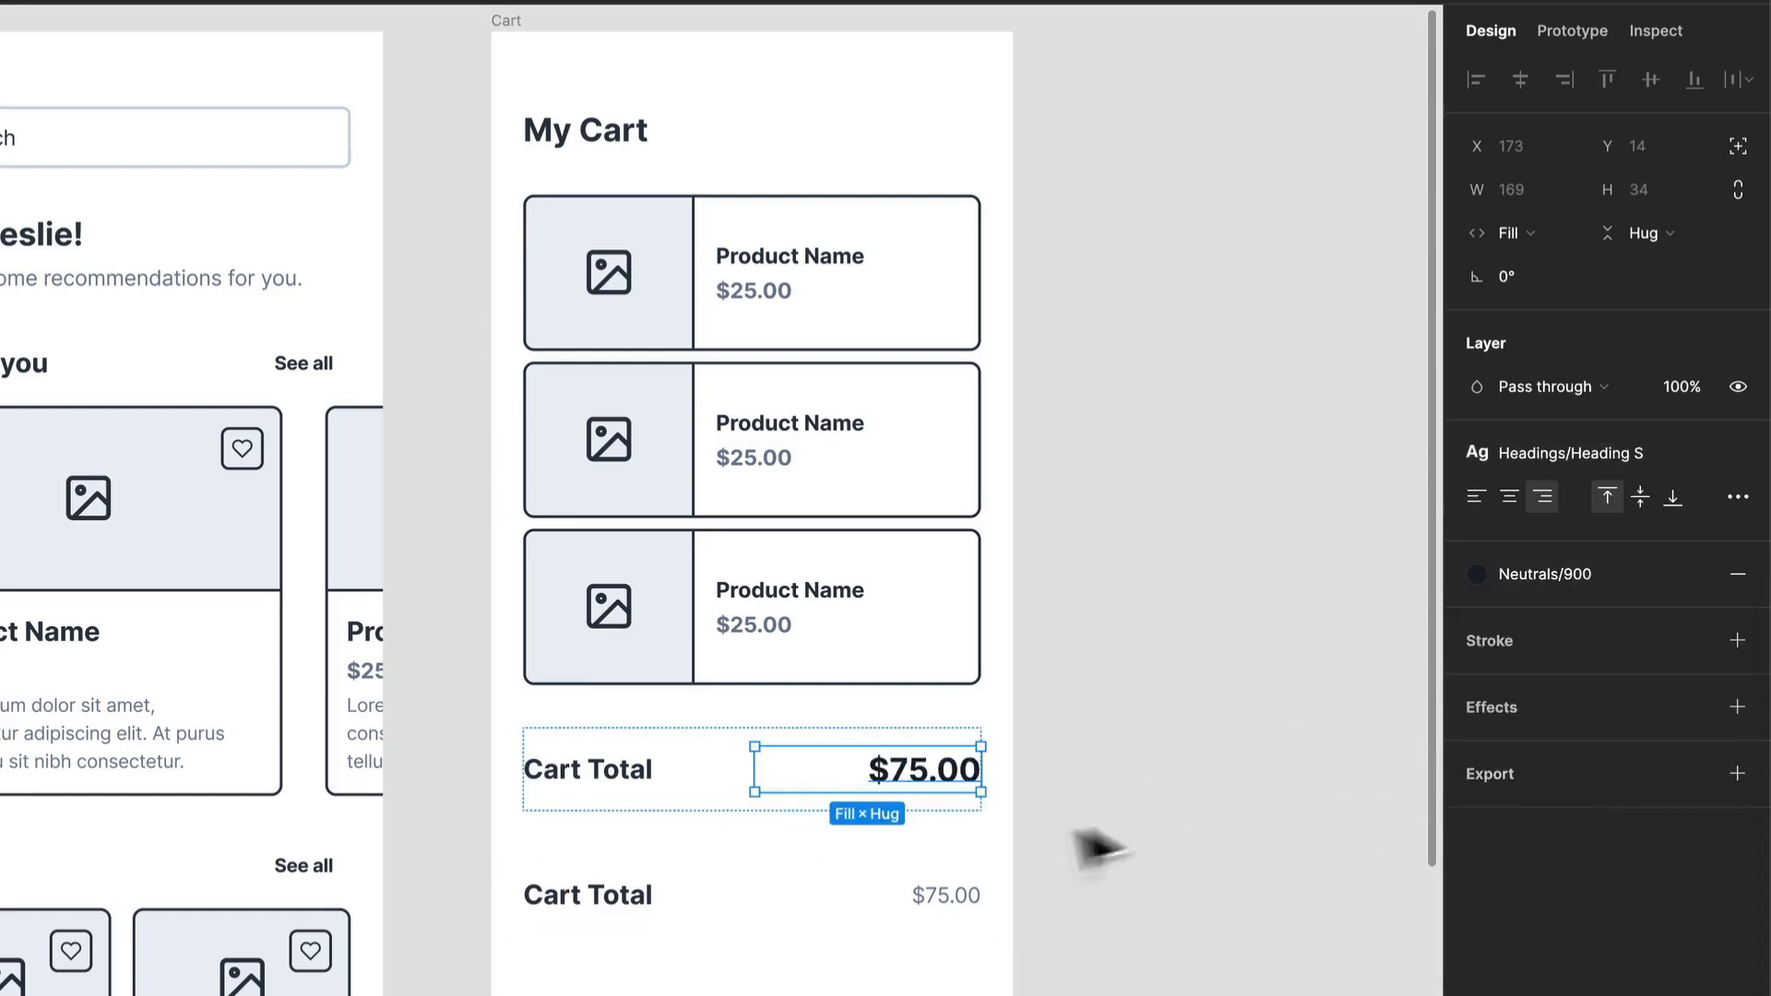
left_click(947, 741)
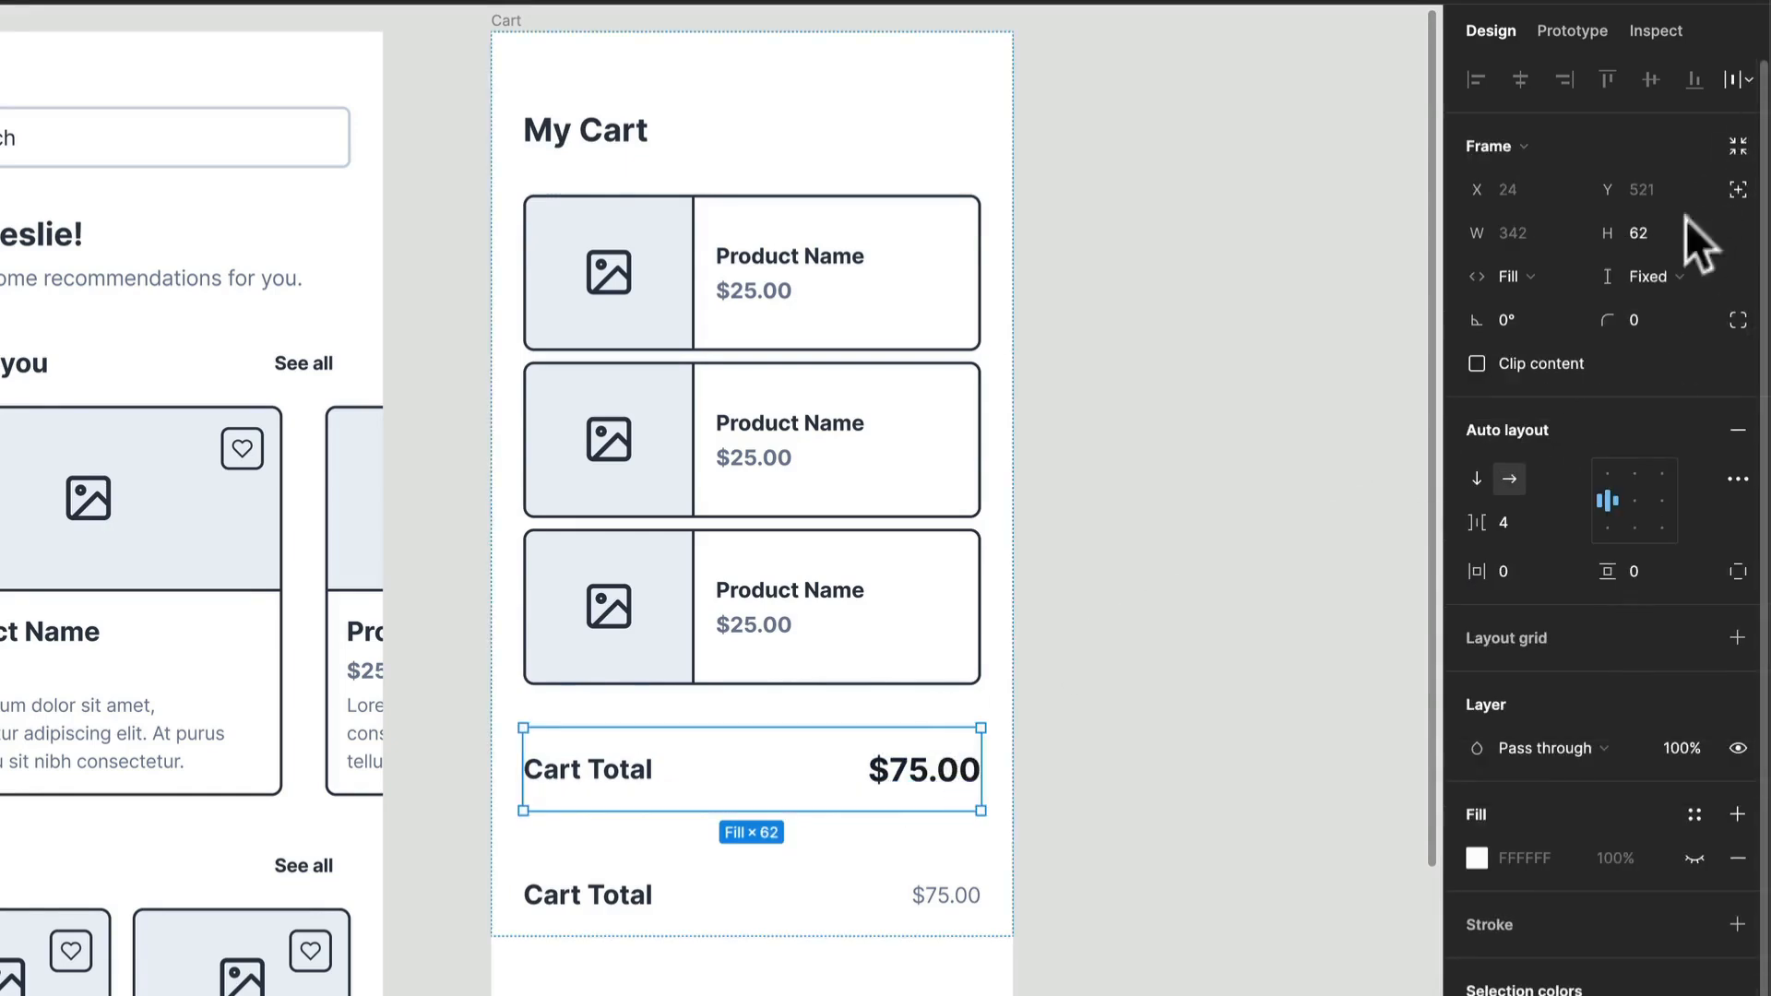
Step: Set the height of both Cart Total rows to hug their contents
left_click(1655, 279)
left_click(1647, 311)
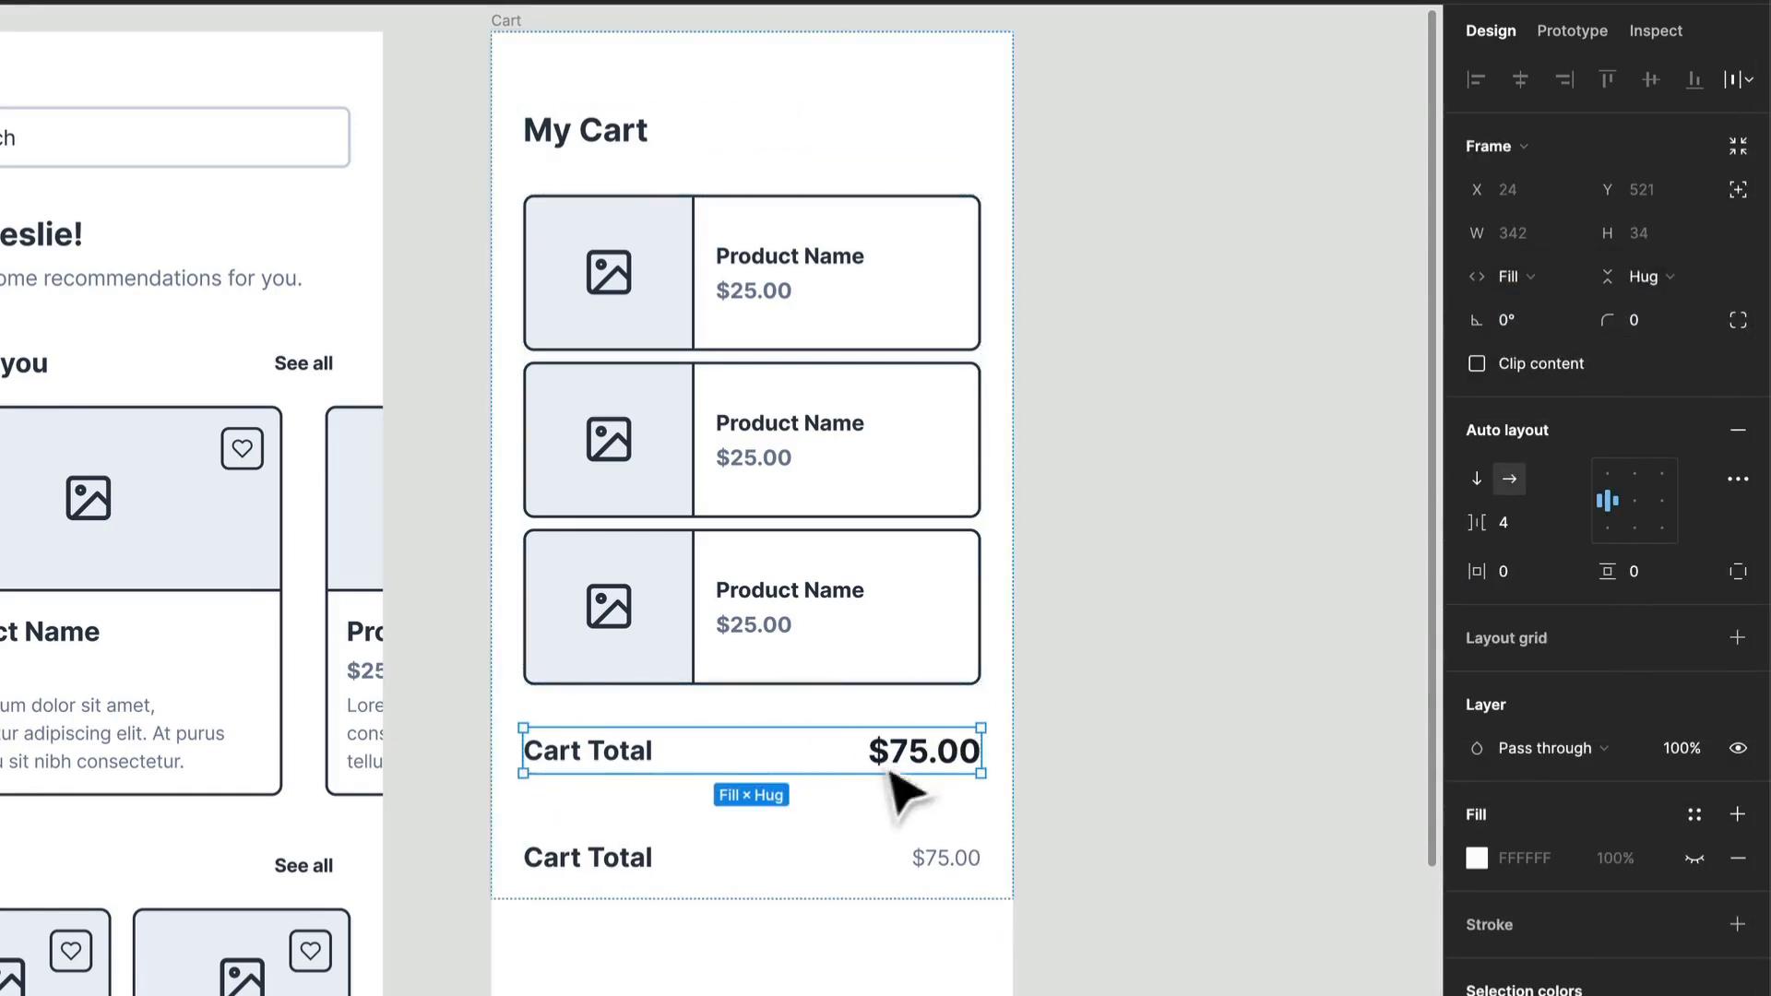
left_click(1031, 747)
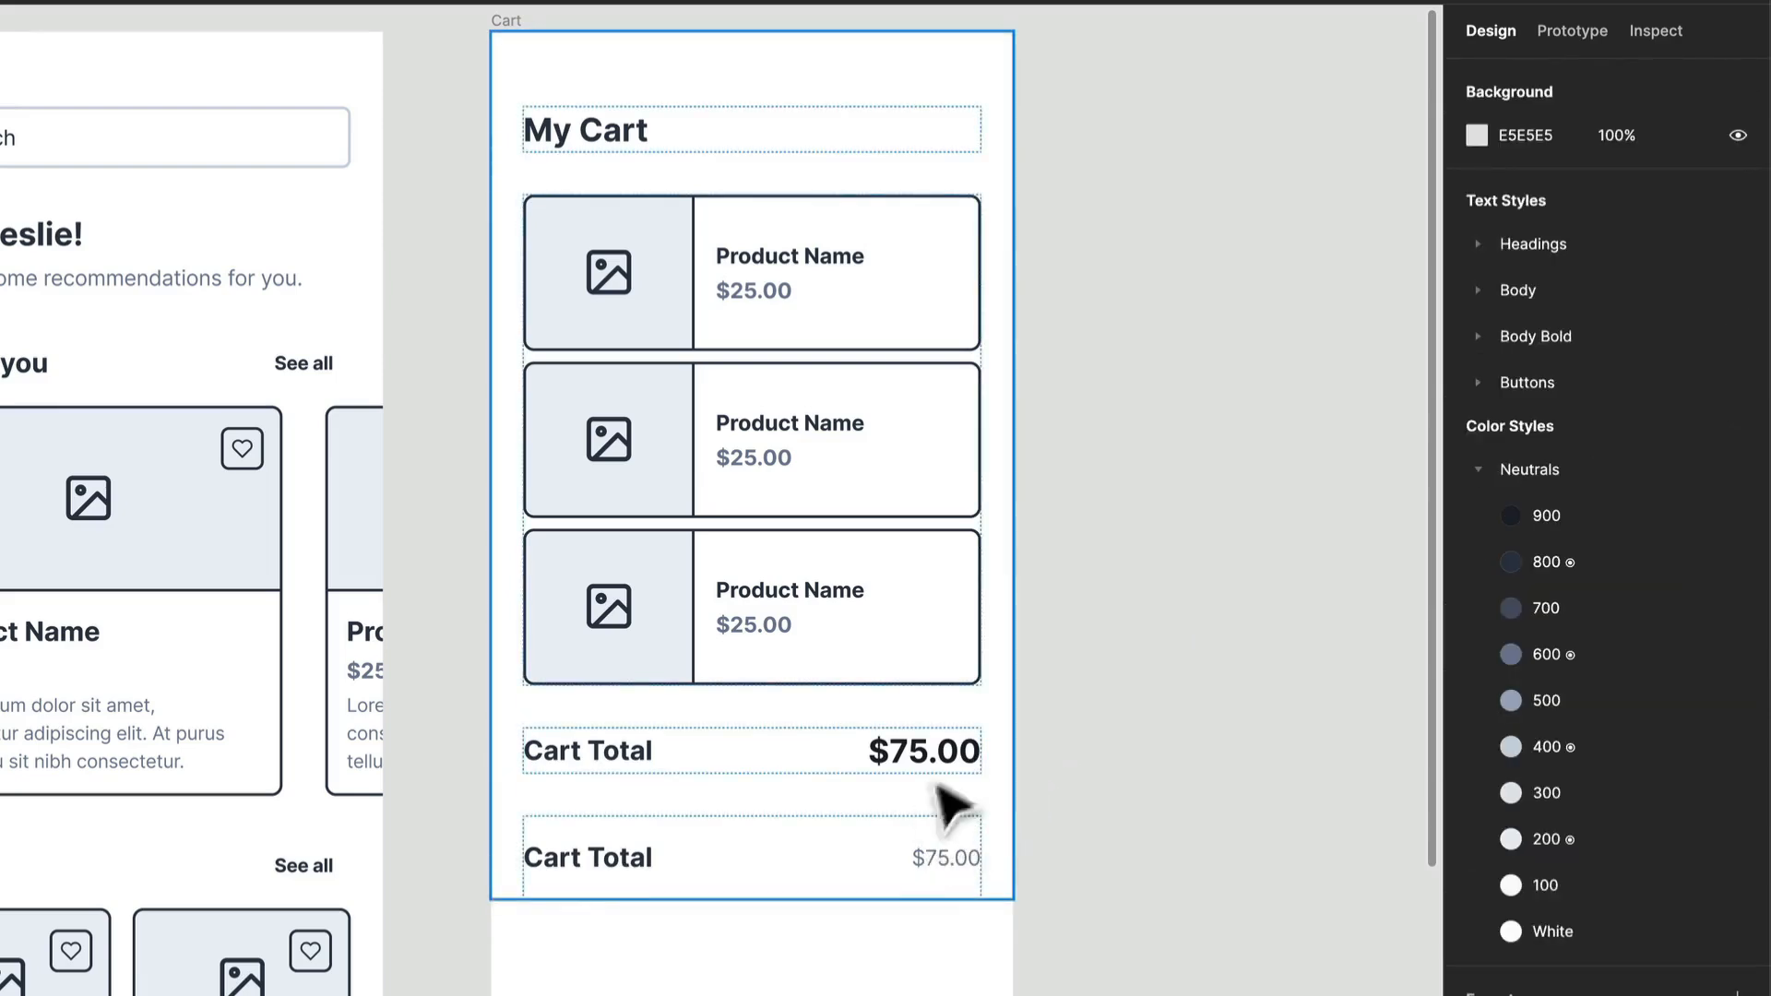
left_click(917, 875)
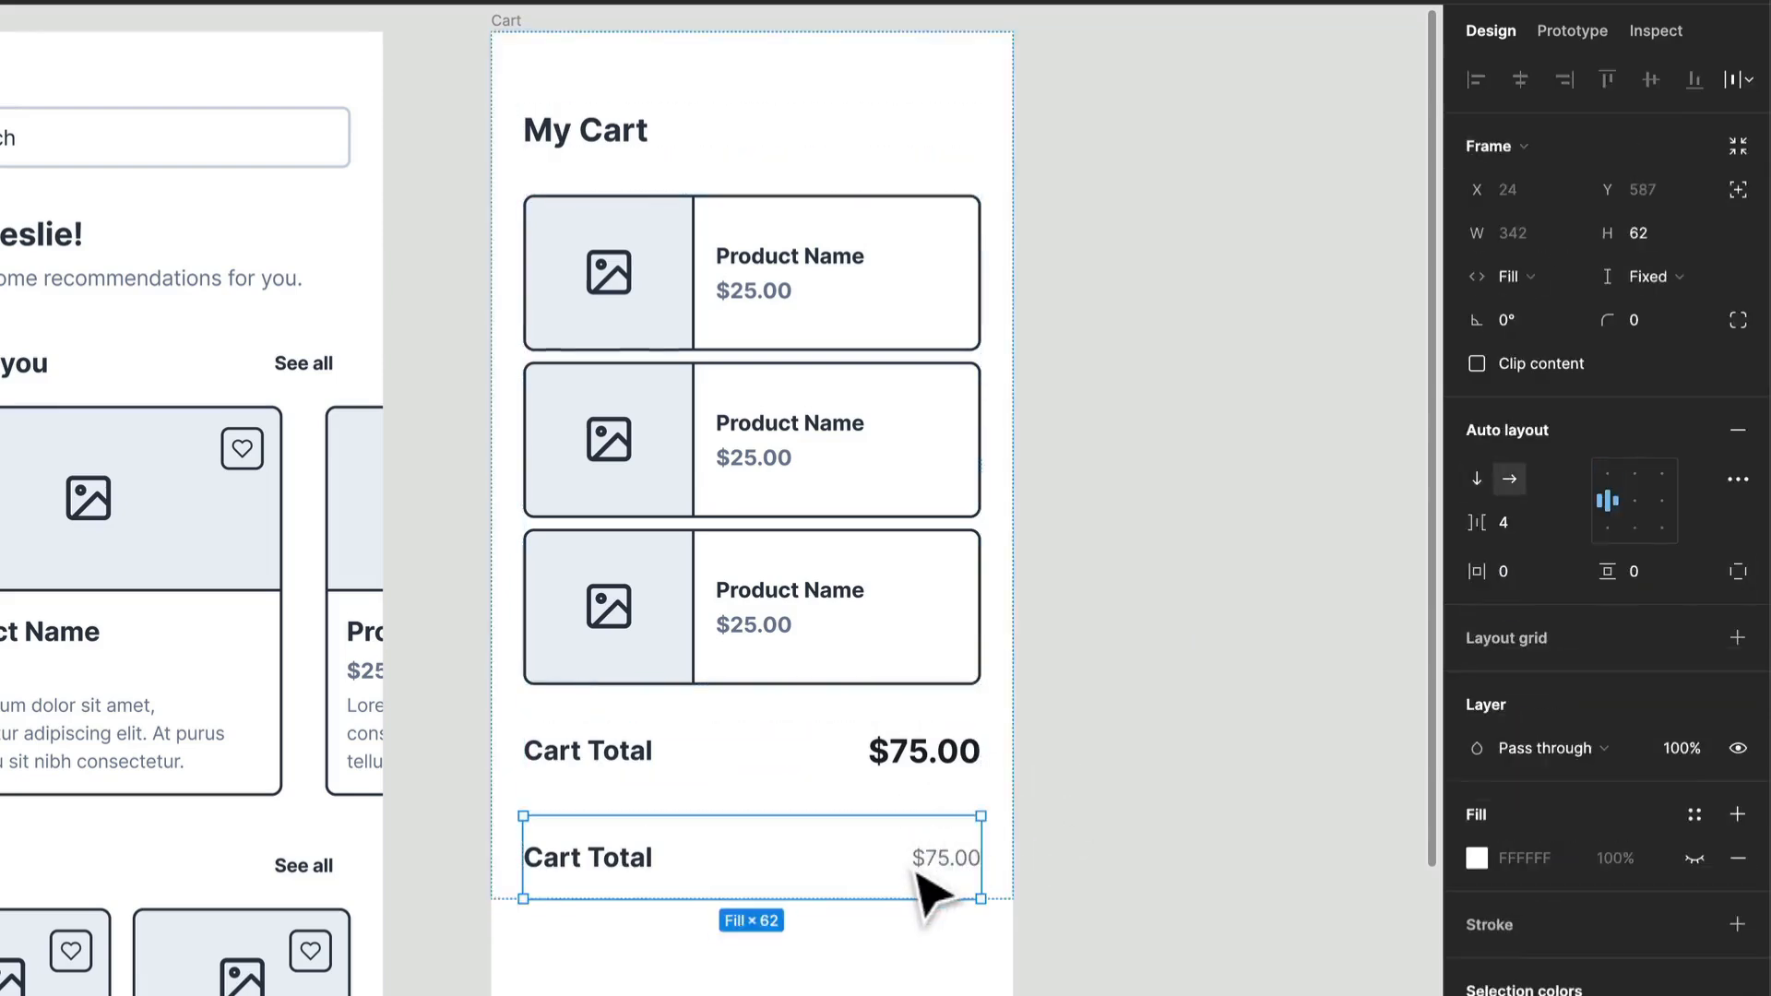
left_click(1660, 279)
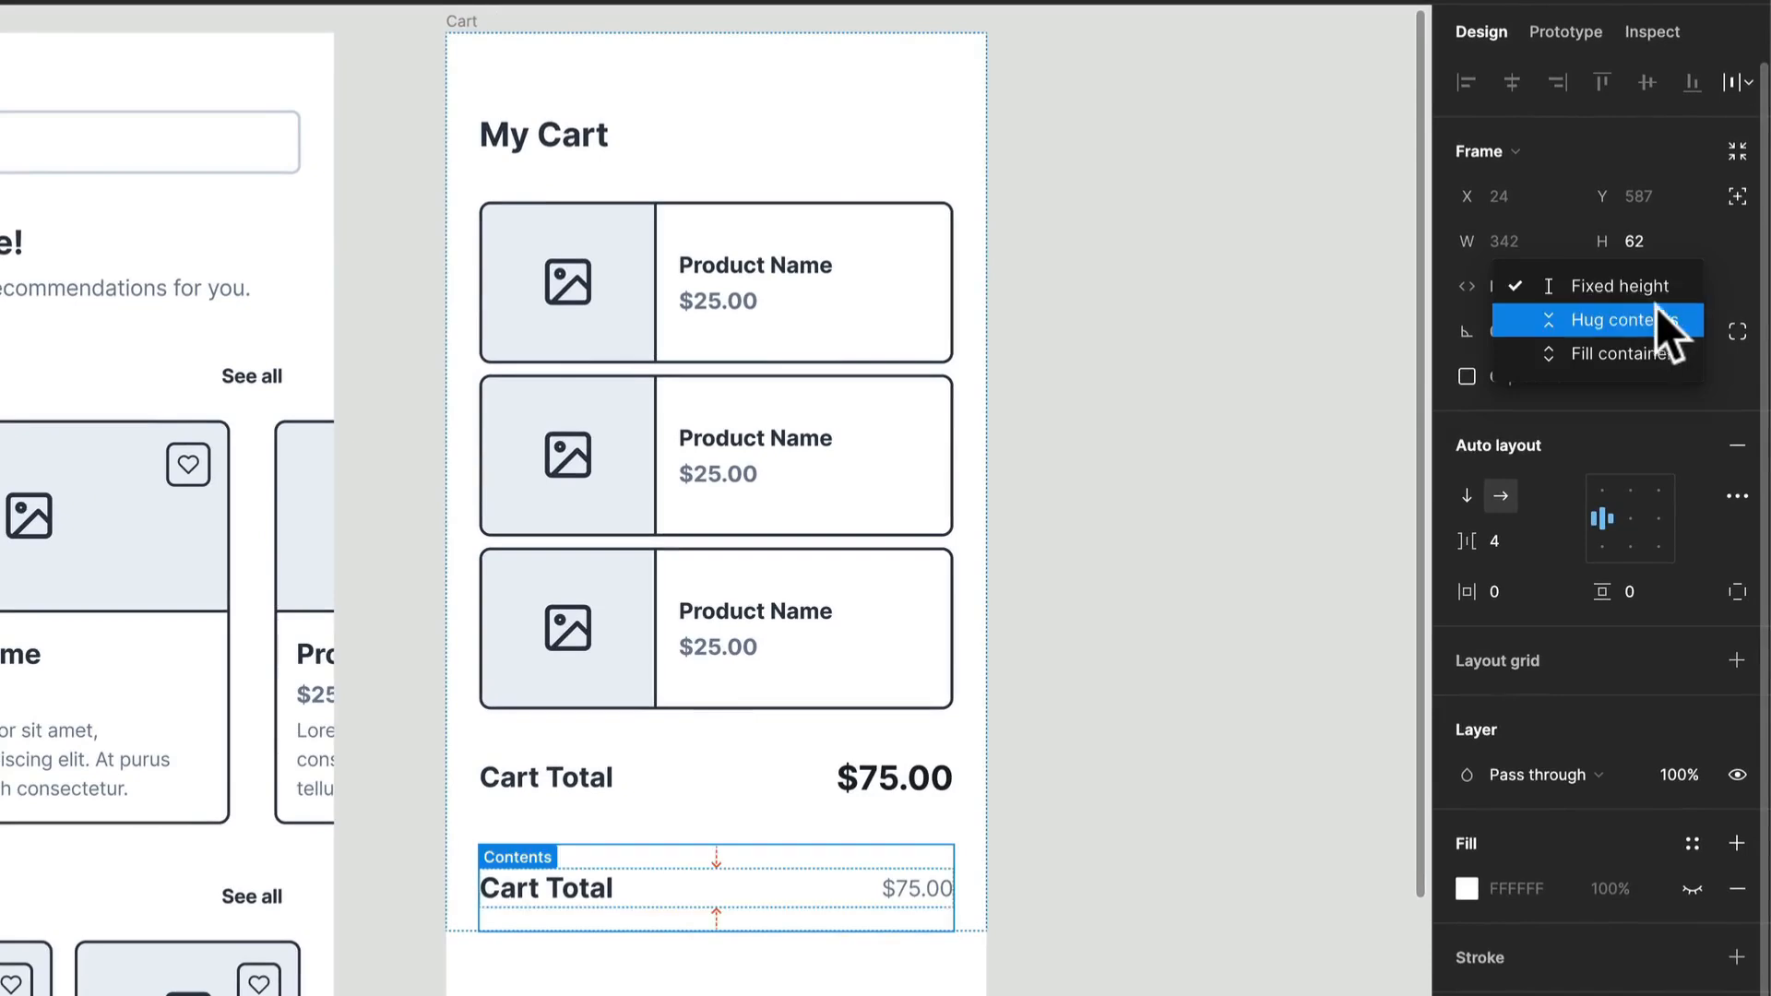
left_click(1657, 319)
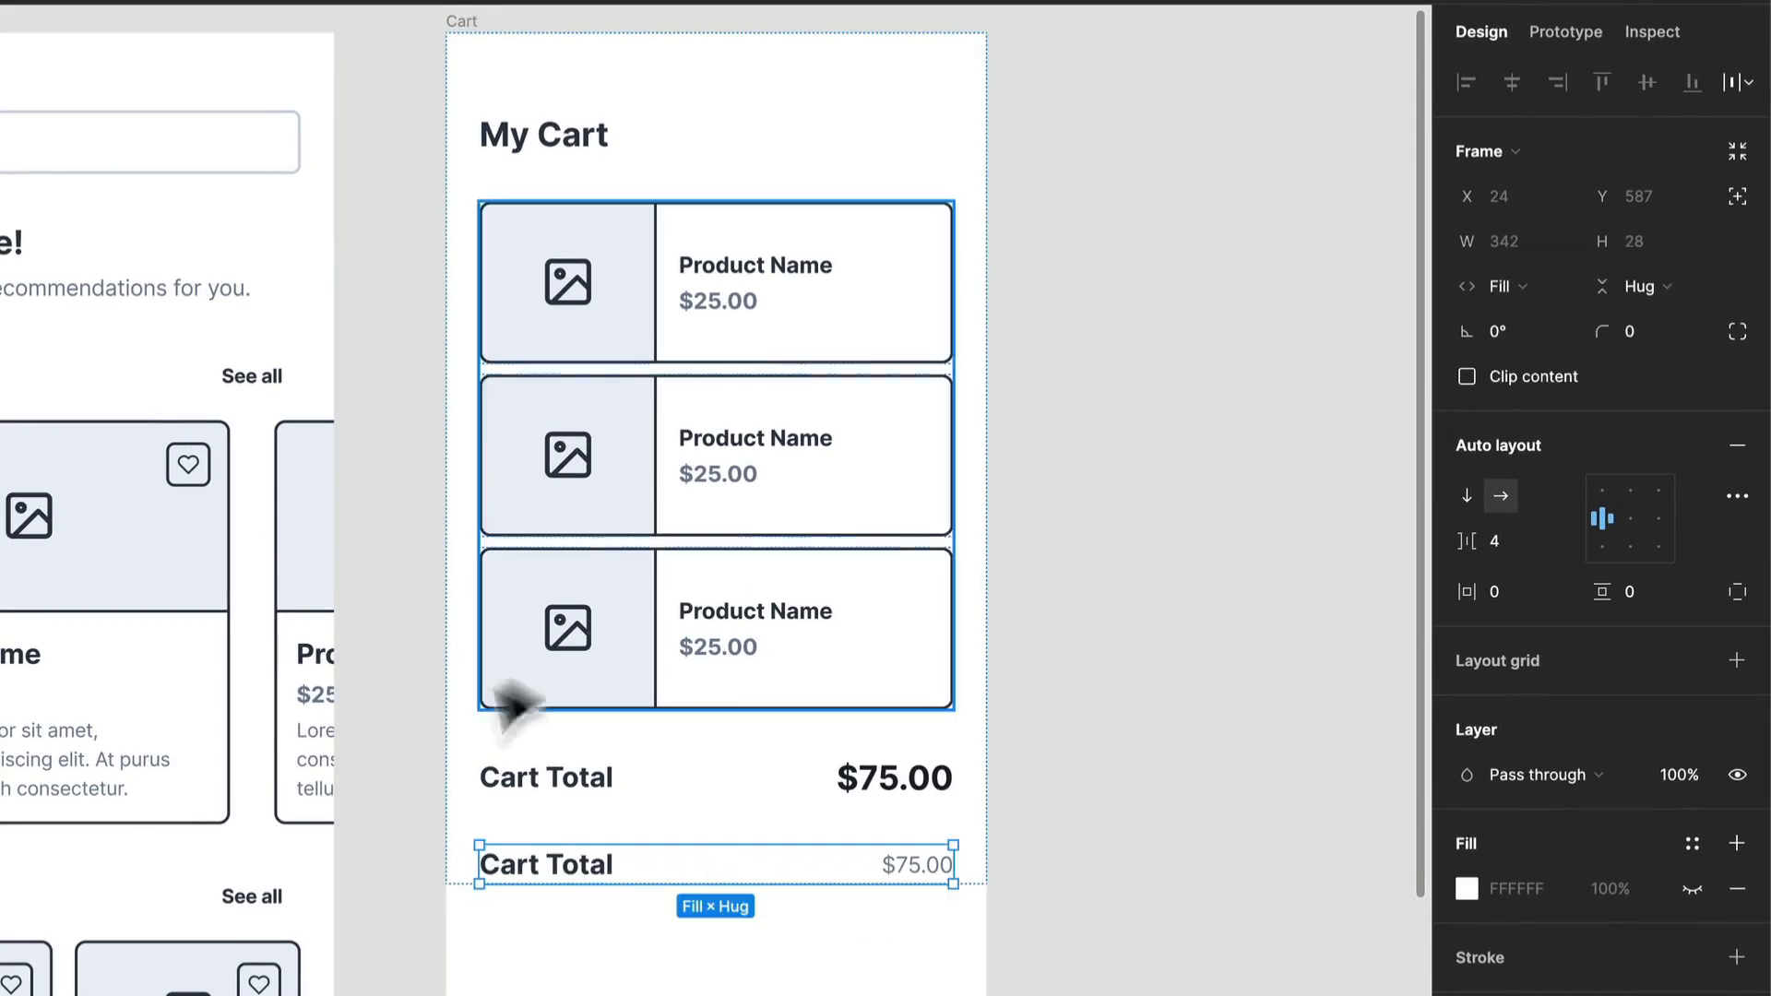
Step: Replace the lower Cart Total label with "Deliver to" followed by the customer's first name and a colon
left_click(574, 875)
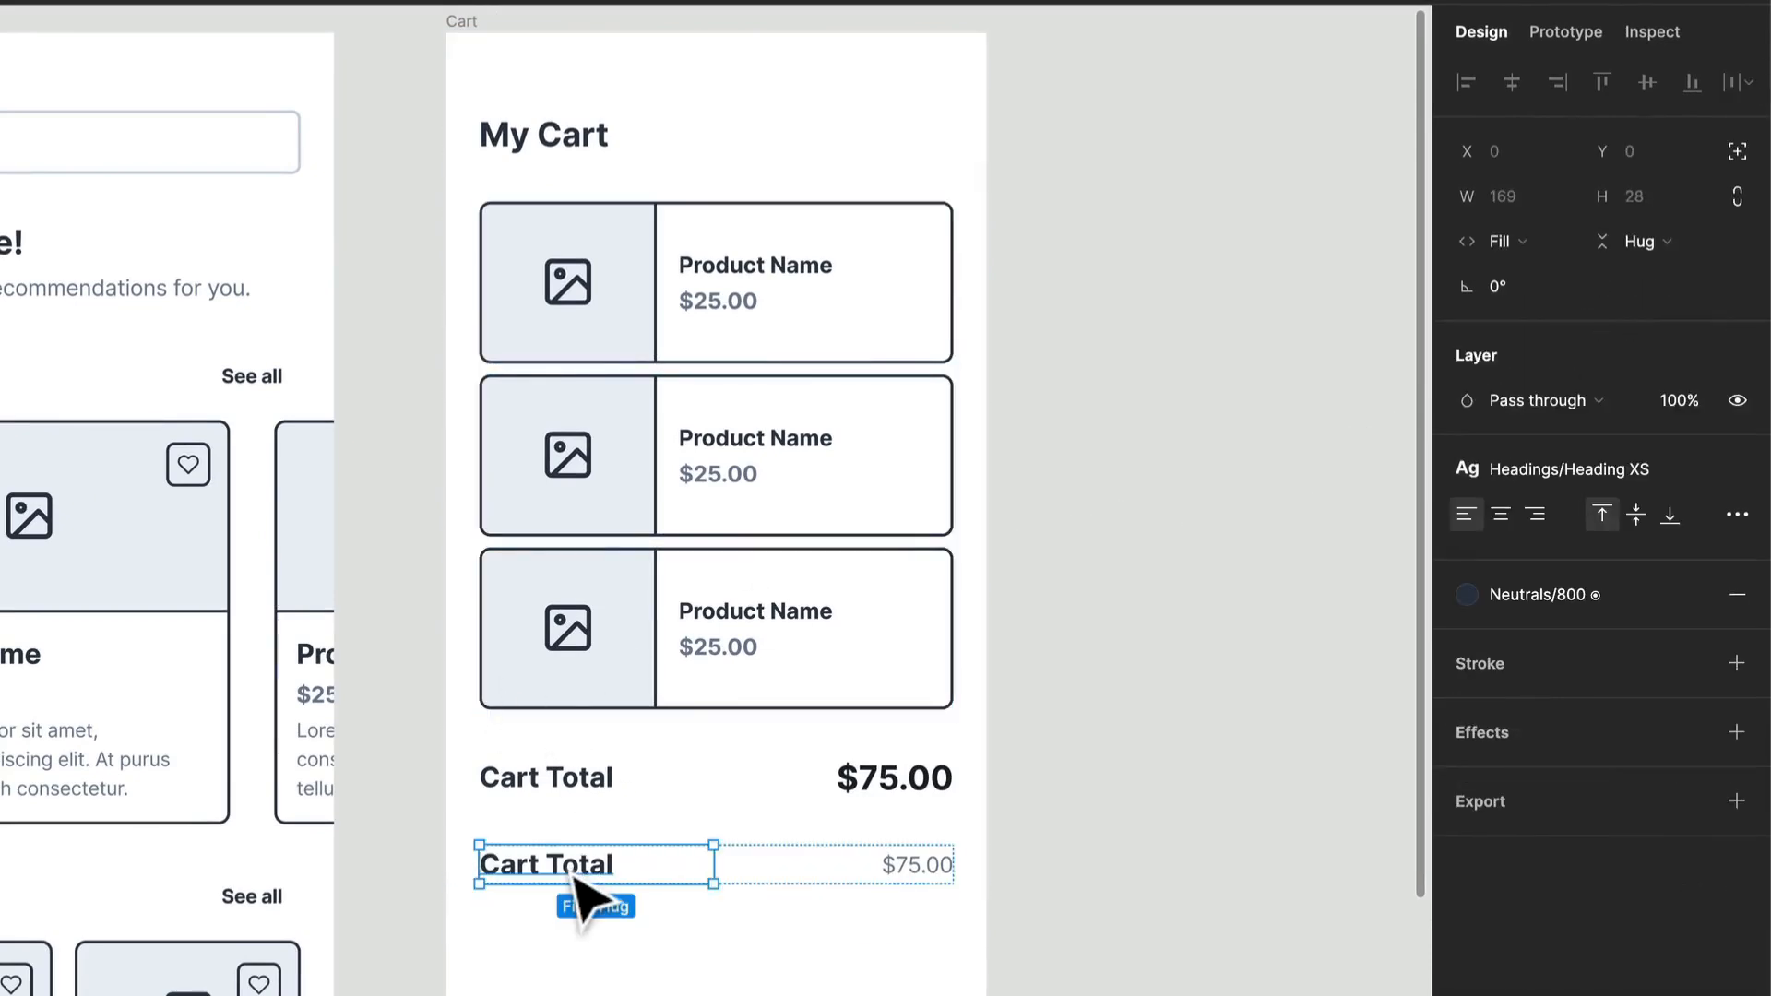
double_click(569, 867)
type("Deliver to Leslie:")
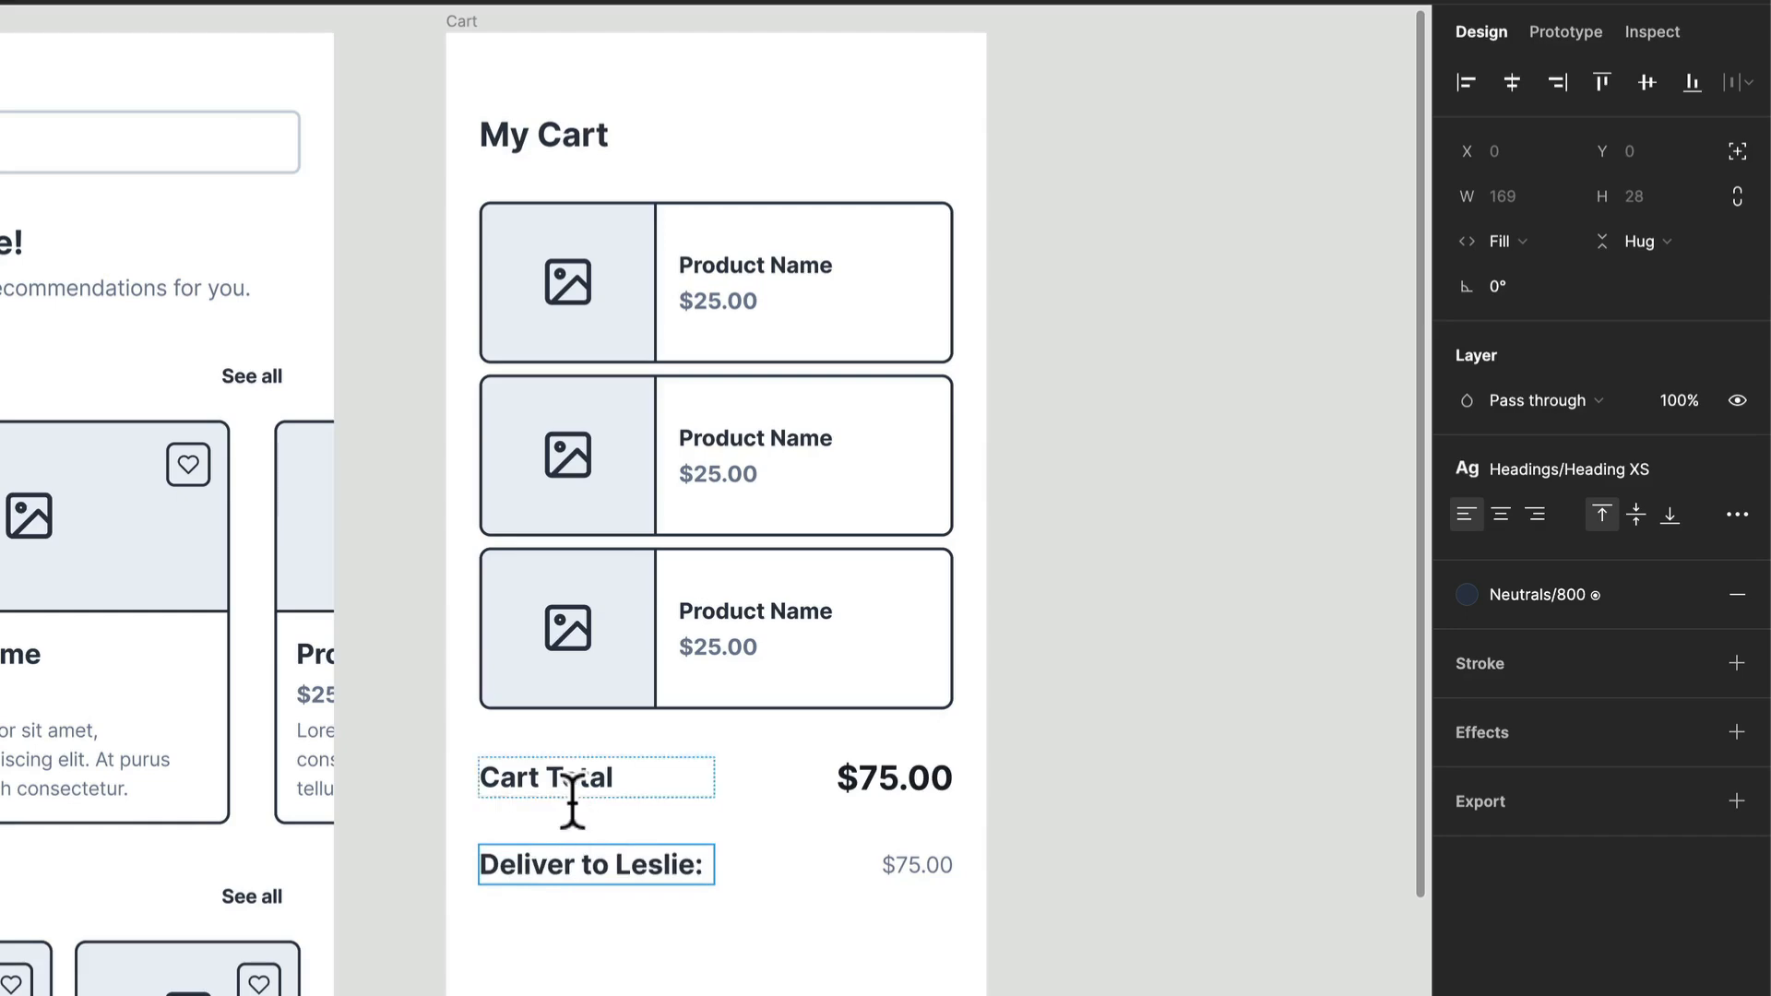
Step: Replace the $75.00 text in the delivery row with a US Full Address from the Content Reel plugin and close the plugin
left_click(921, 871)
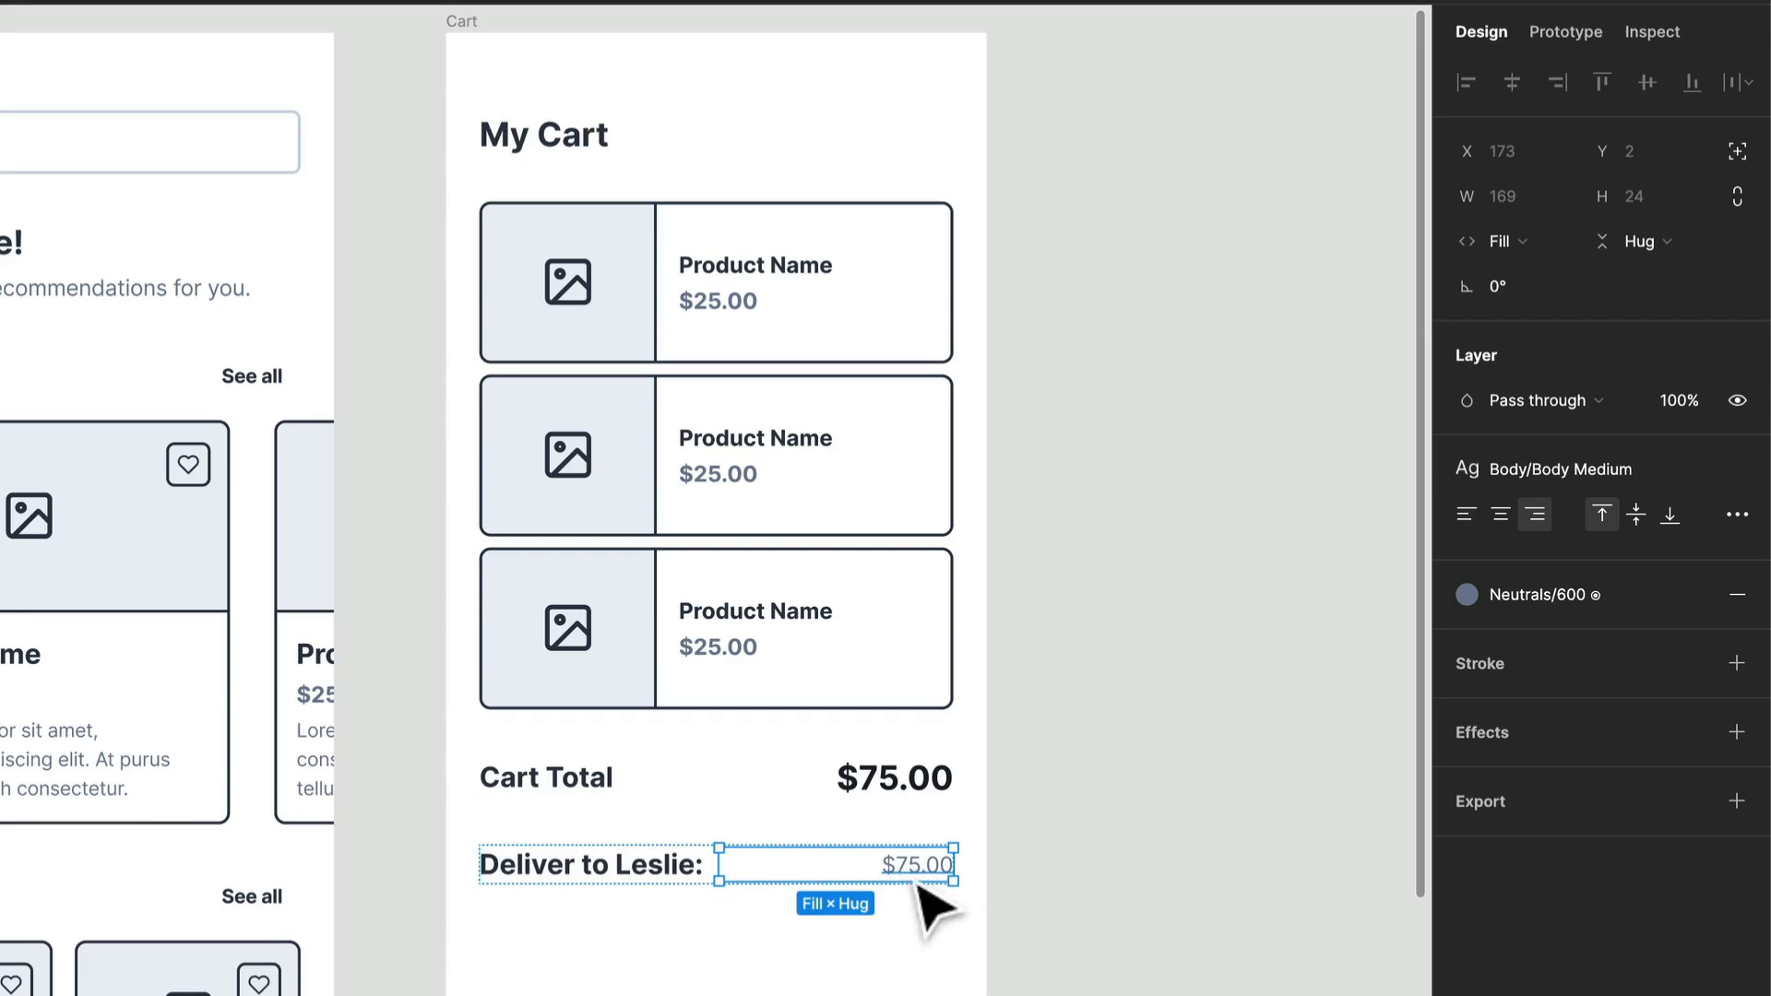
right_click(1088, 576)
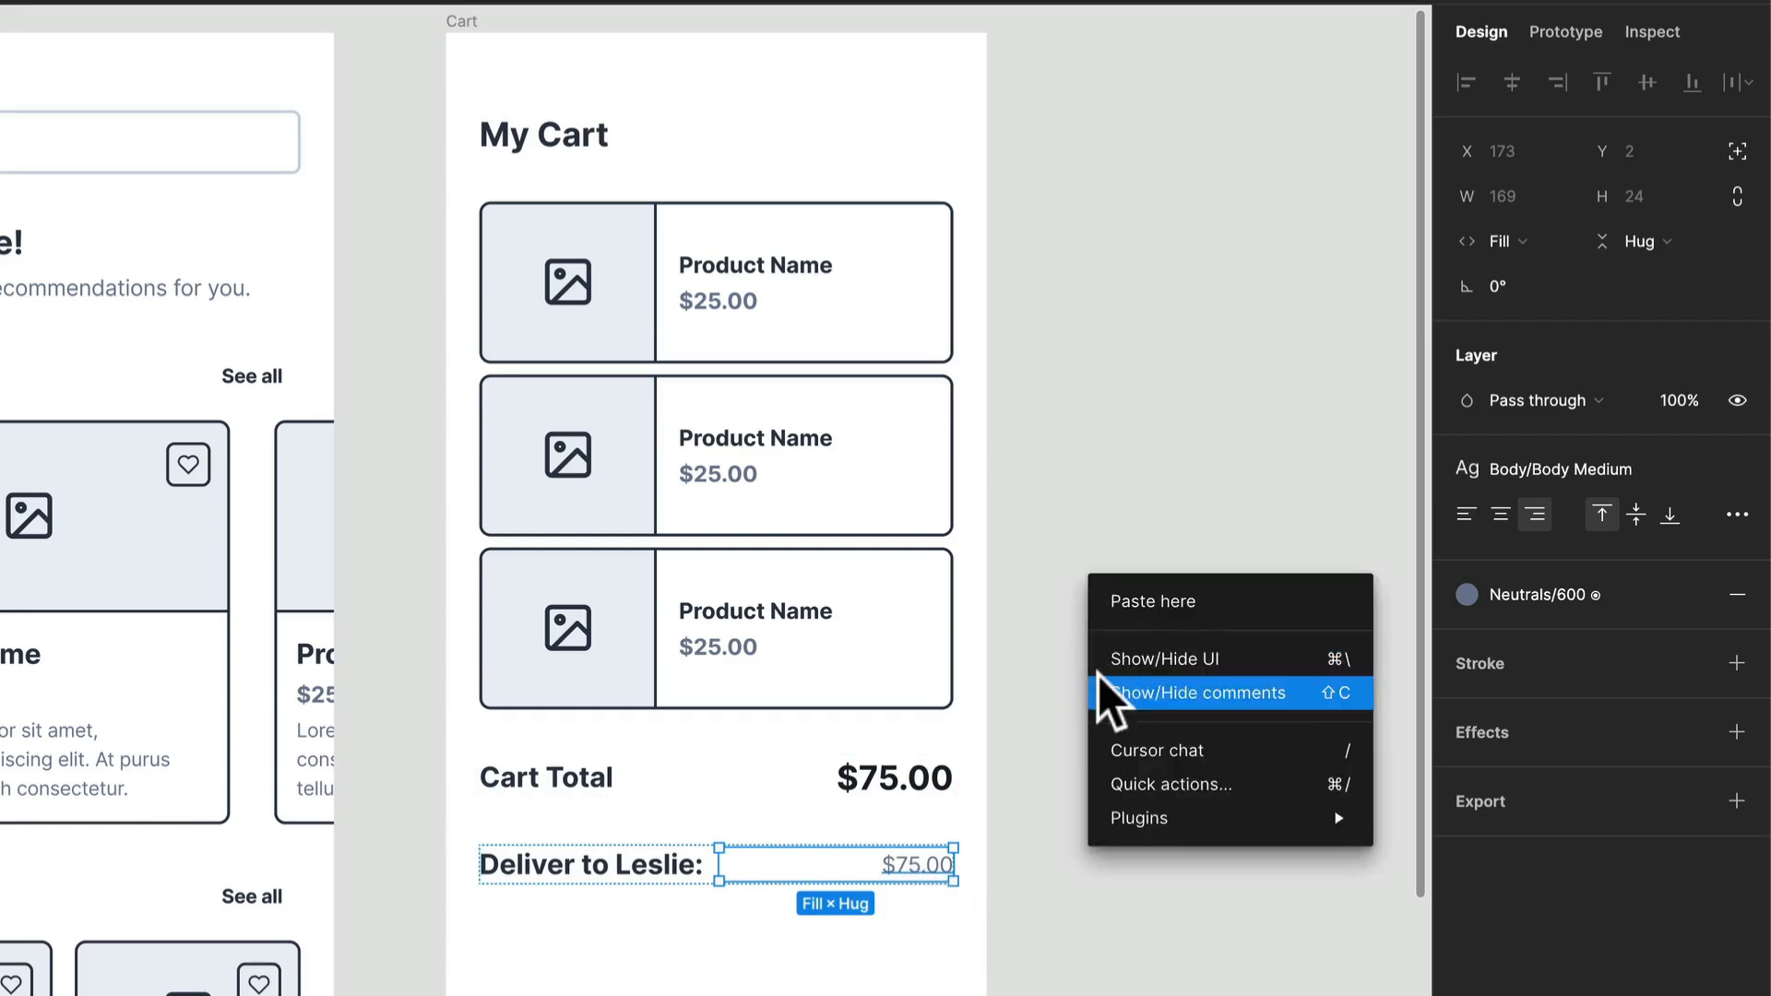
mouse_move(1127, 823)
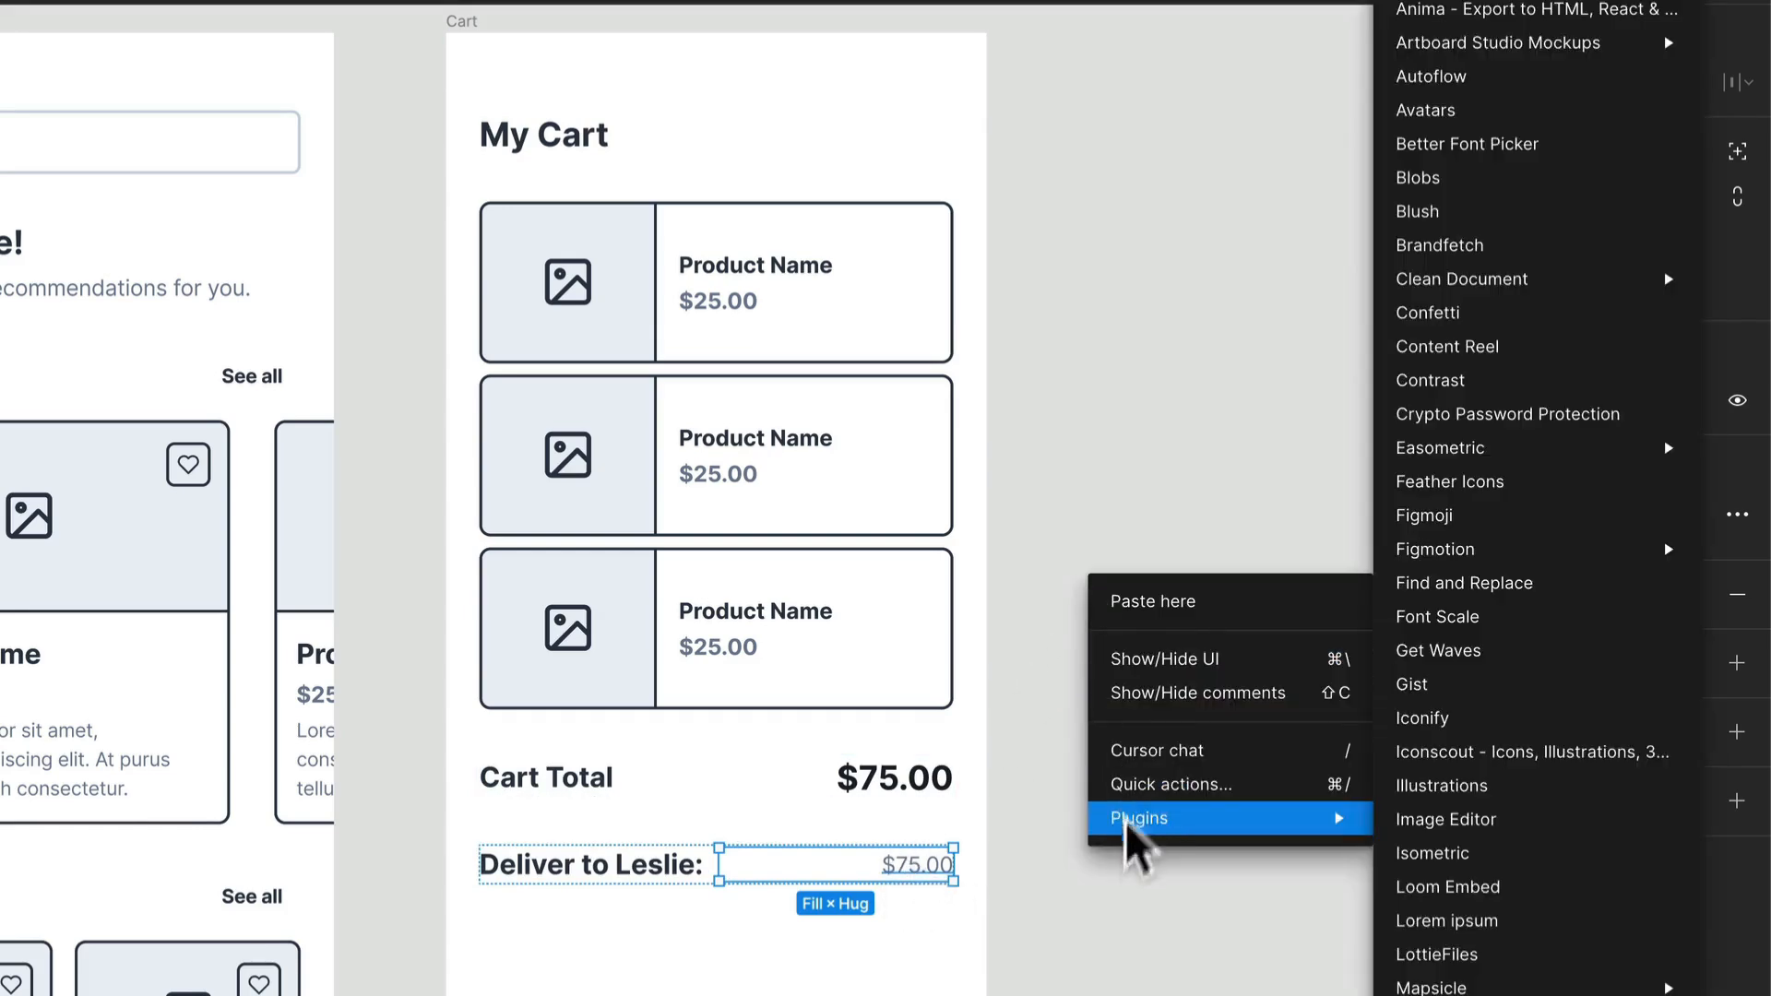
left_click(1482, 351)
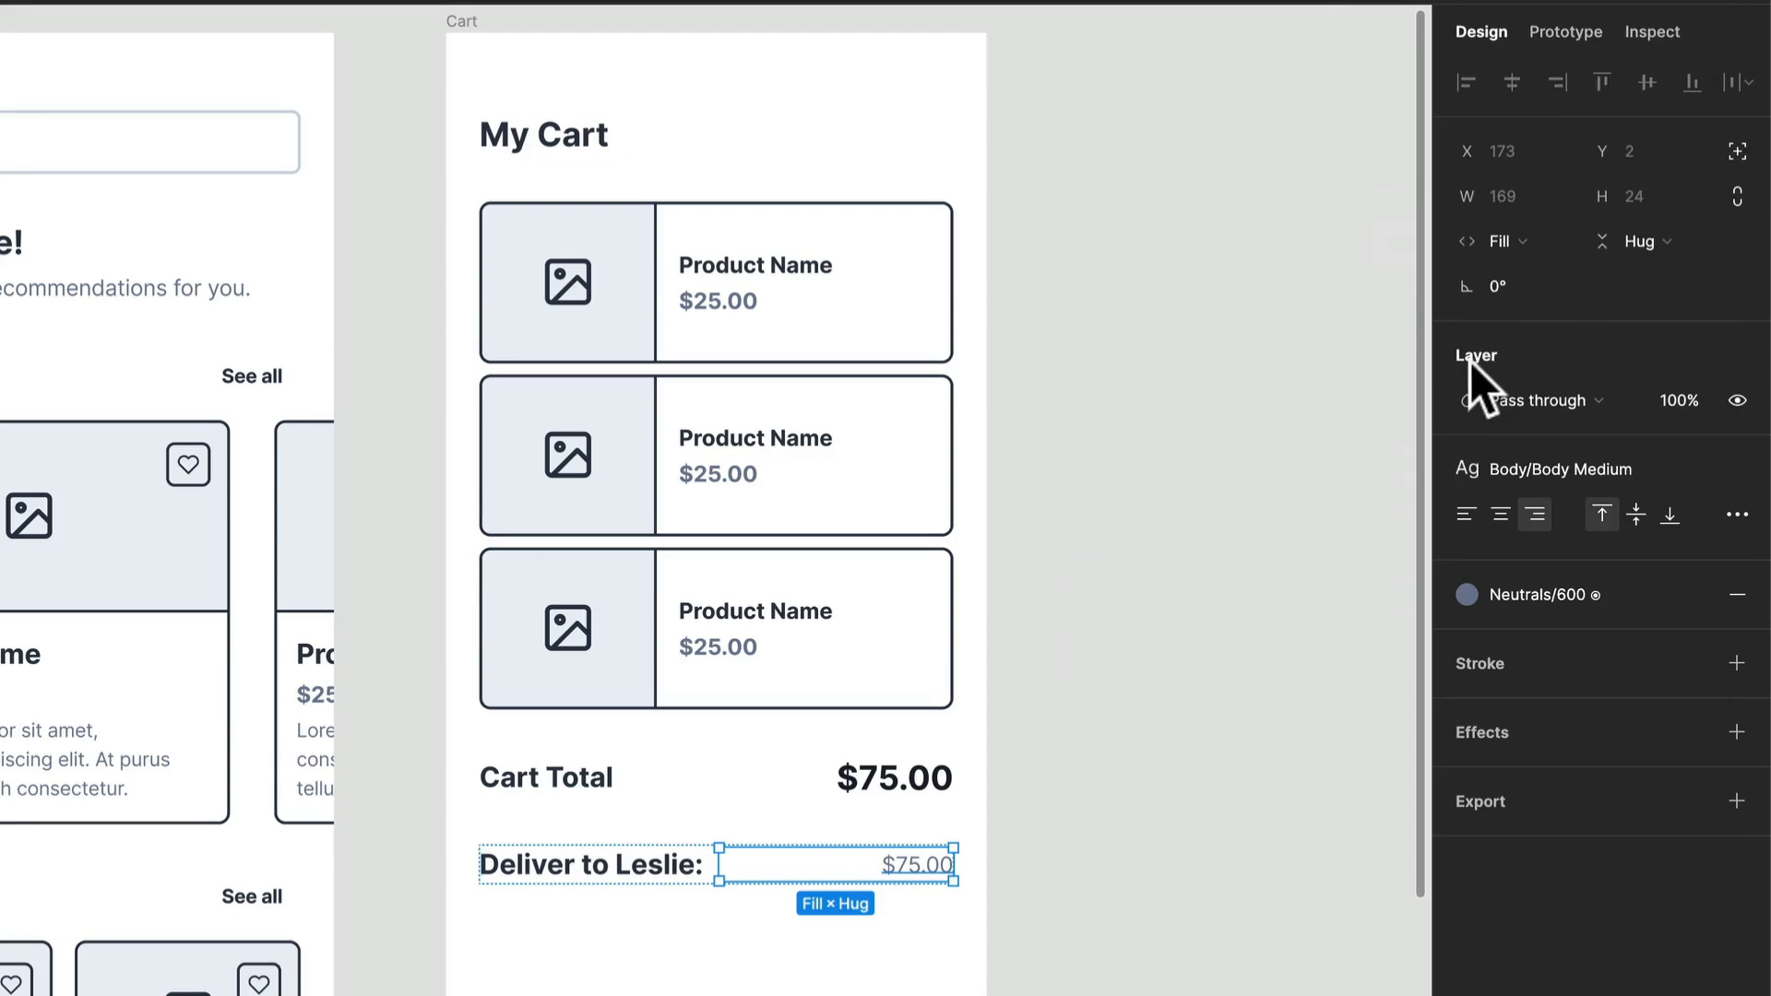
left_click_drag(1451, 527, 1199, 323)
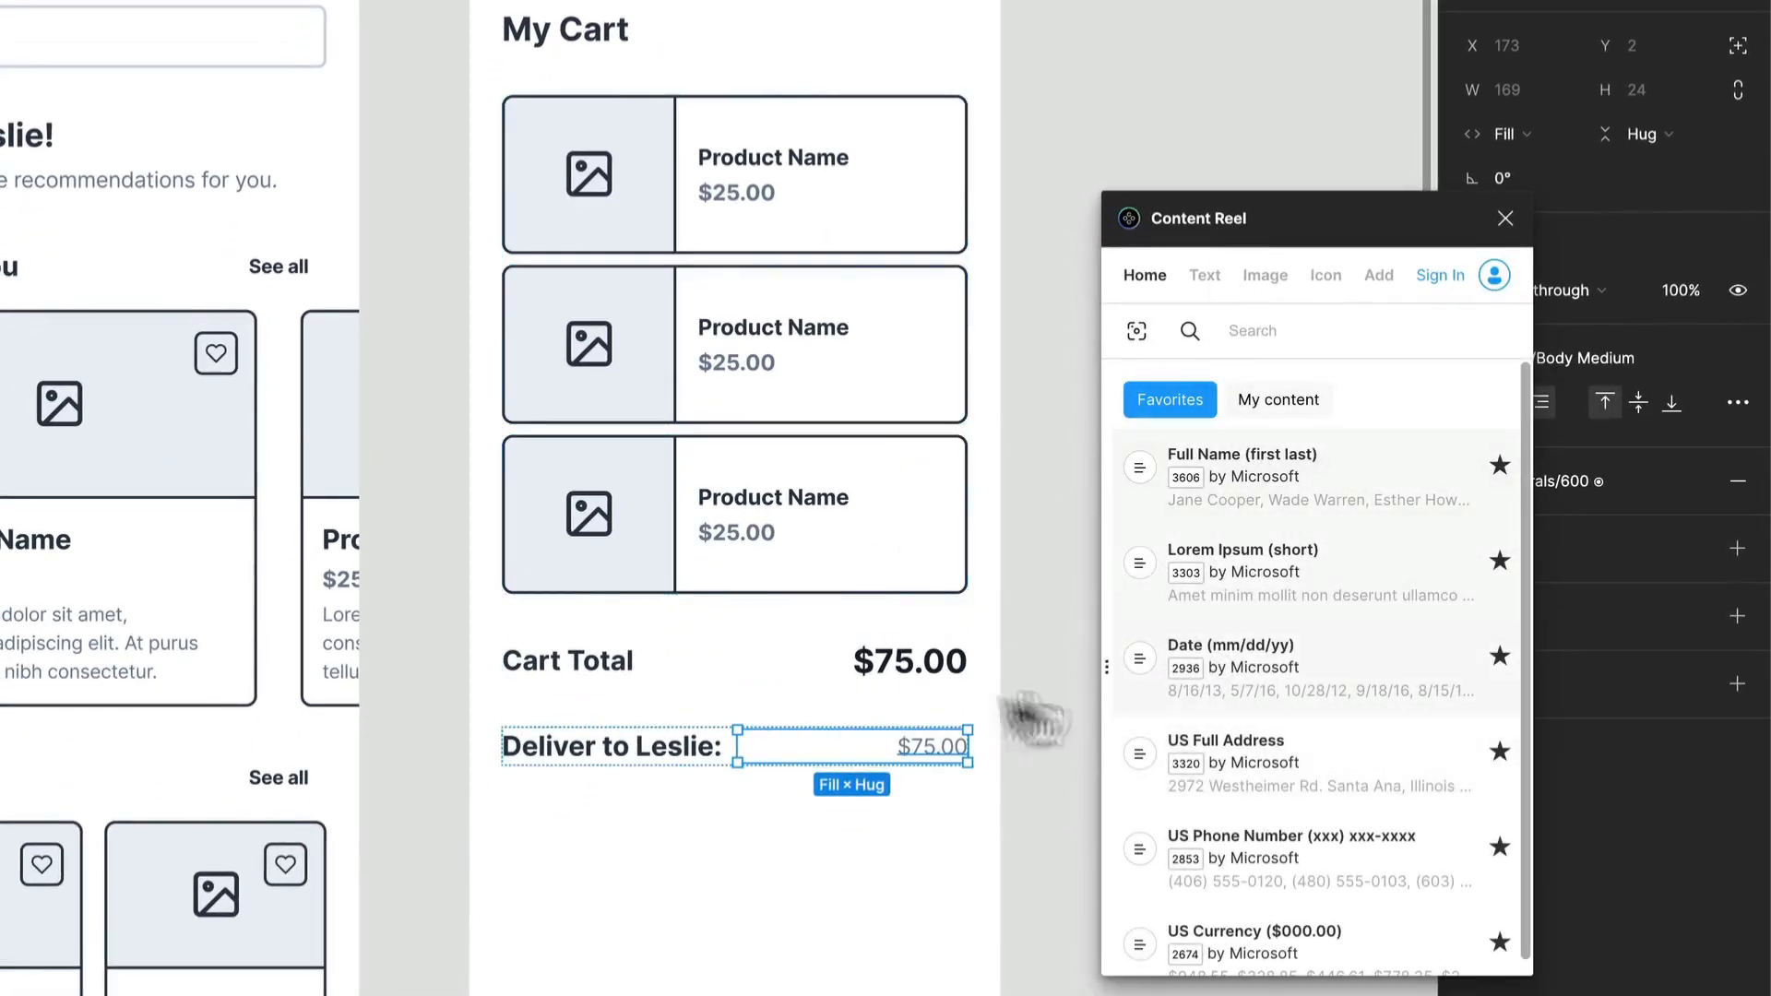
double_click(911, 747)
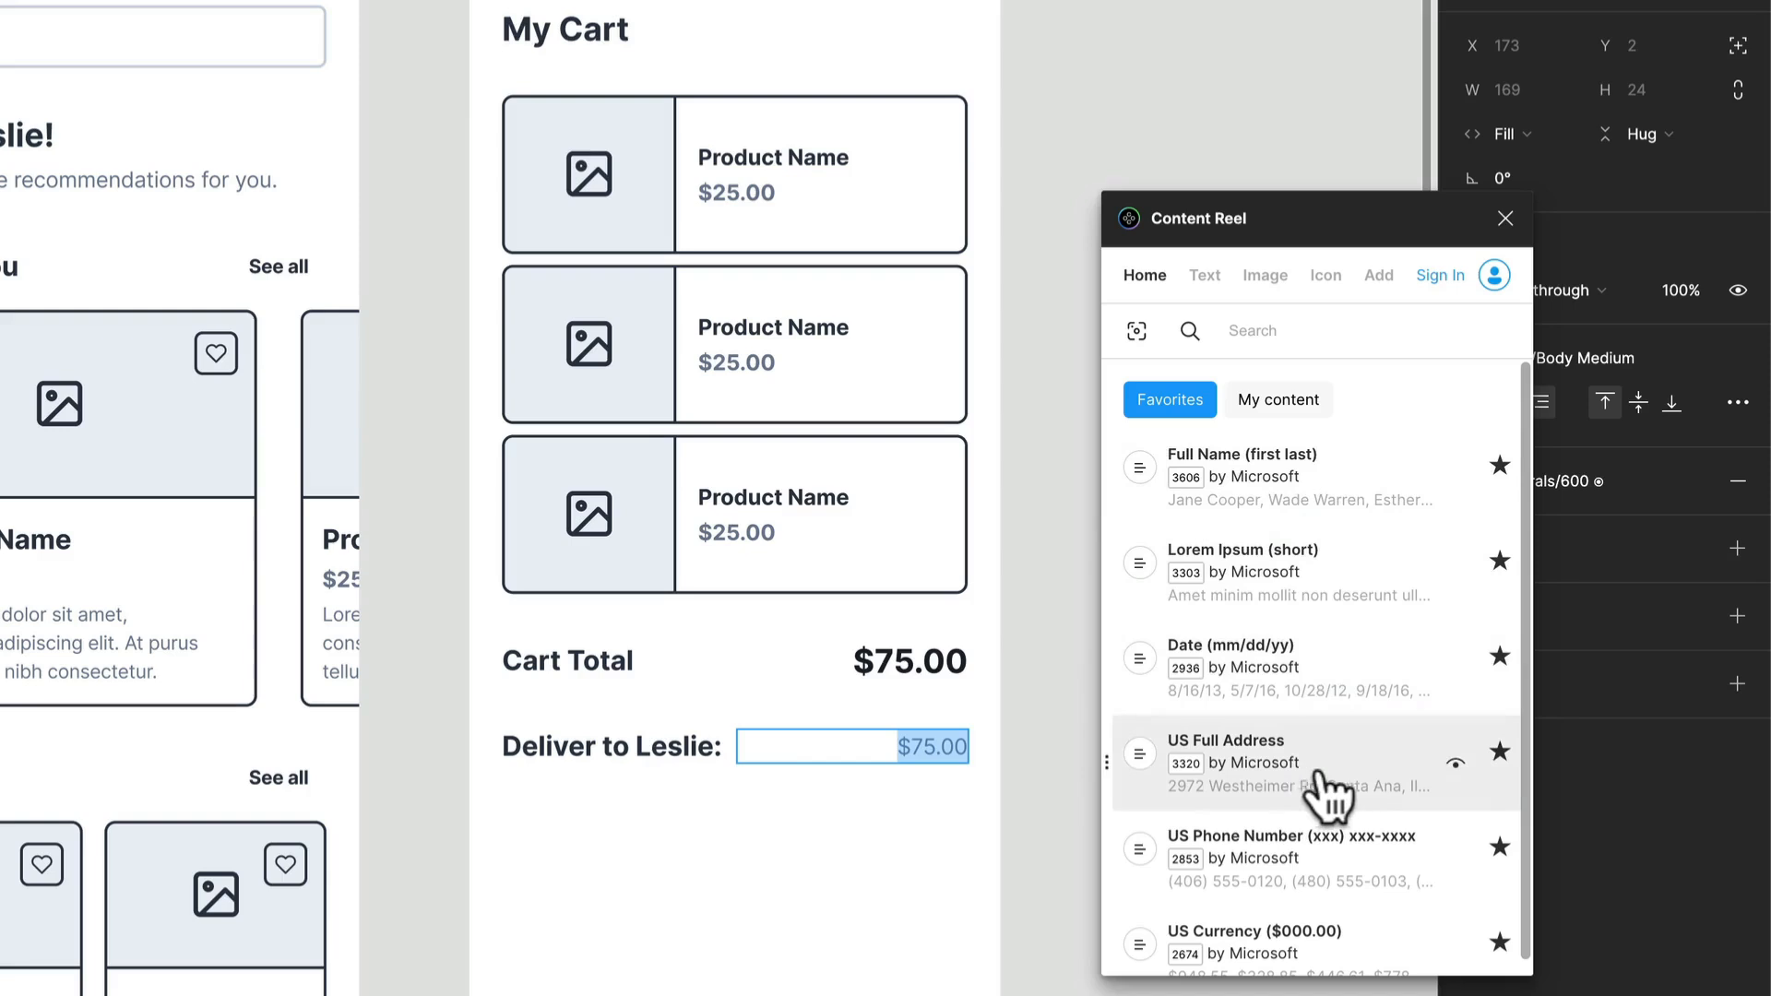
left_click(1304, 764)
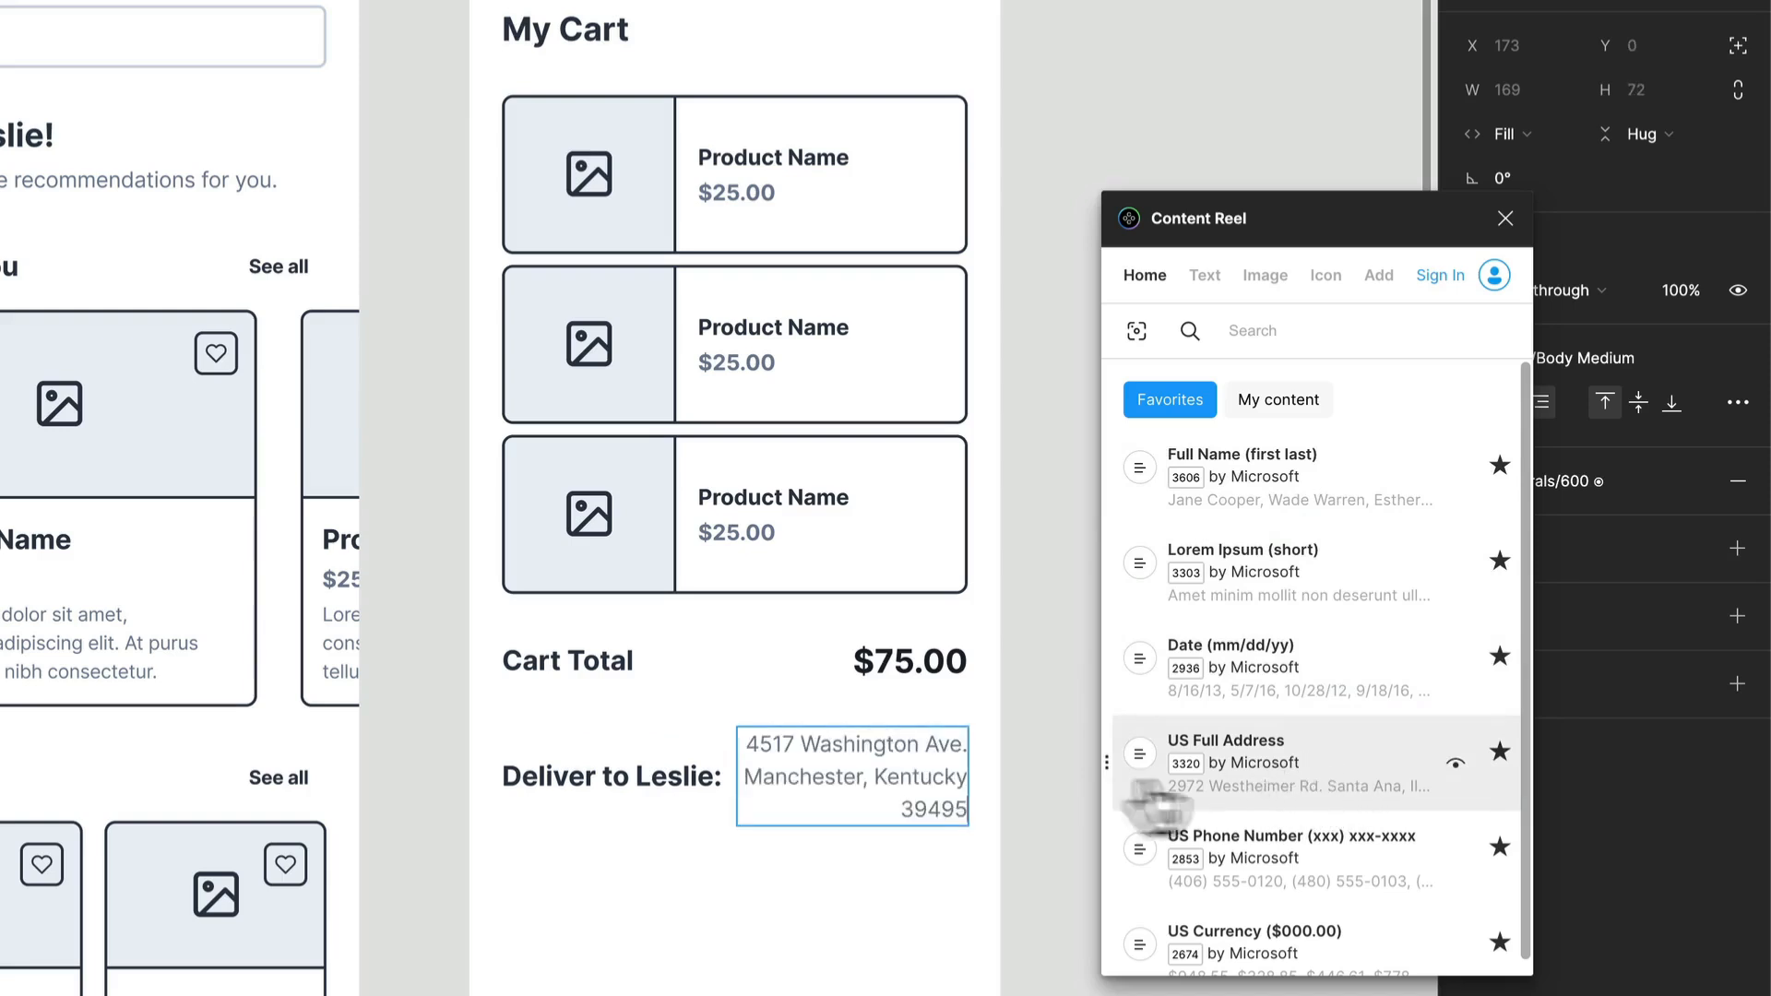
left_click(1502, 217)
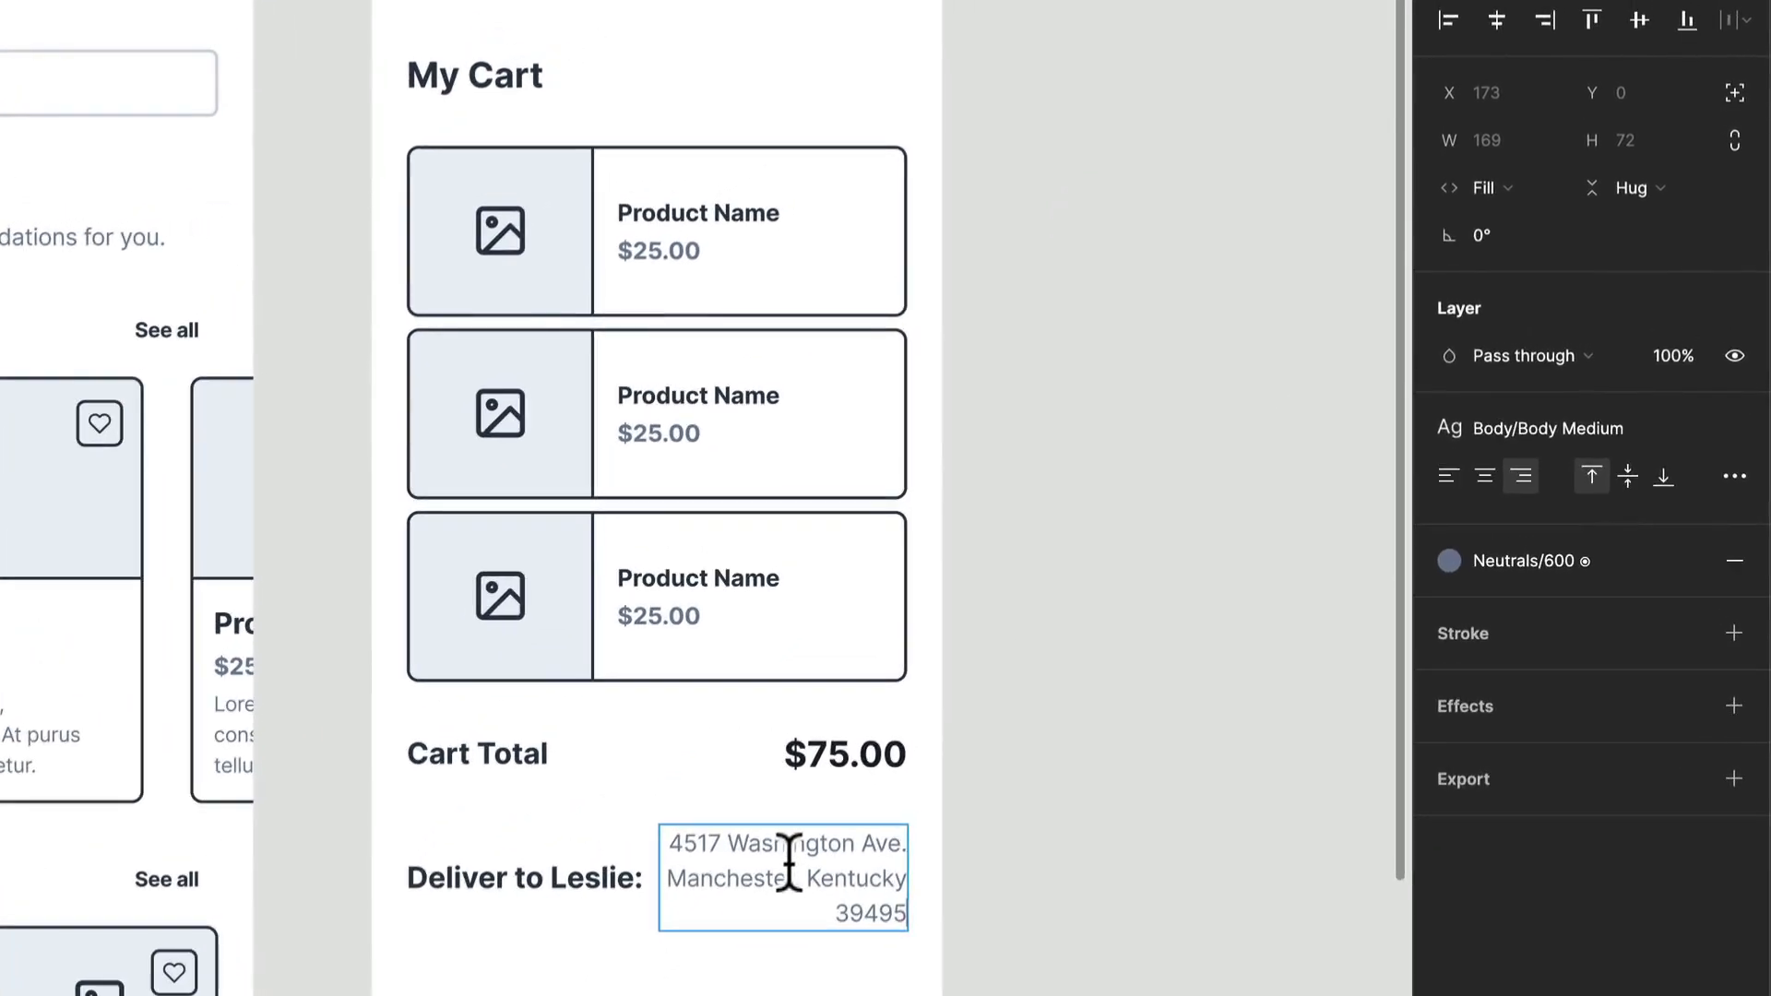
Step: Align the contents of the delivery row's auto layout to the top left
left_click(996, 891)
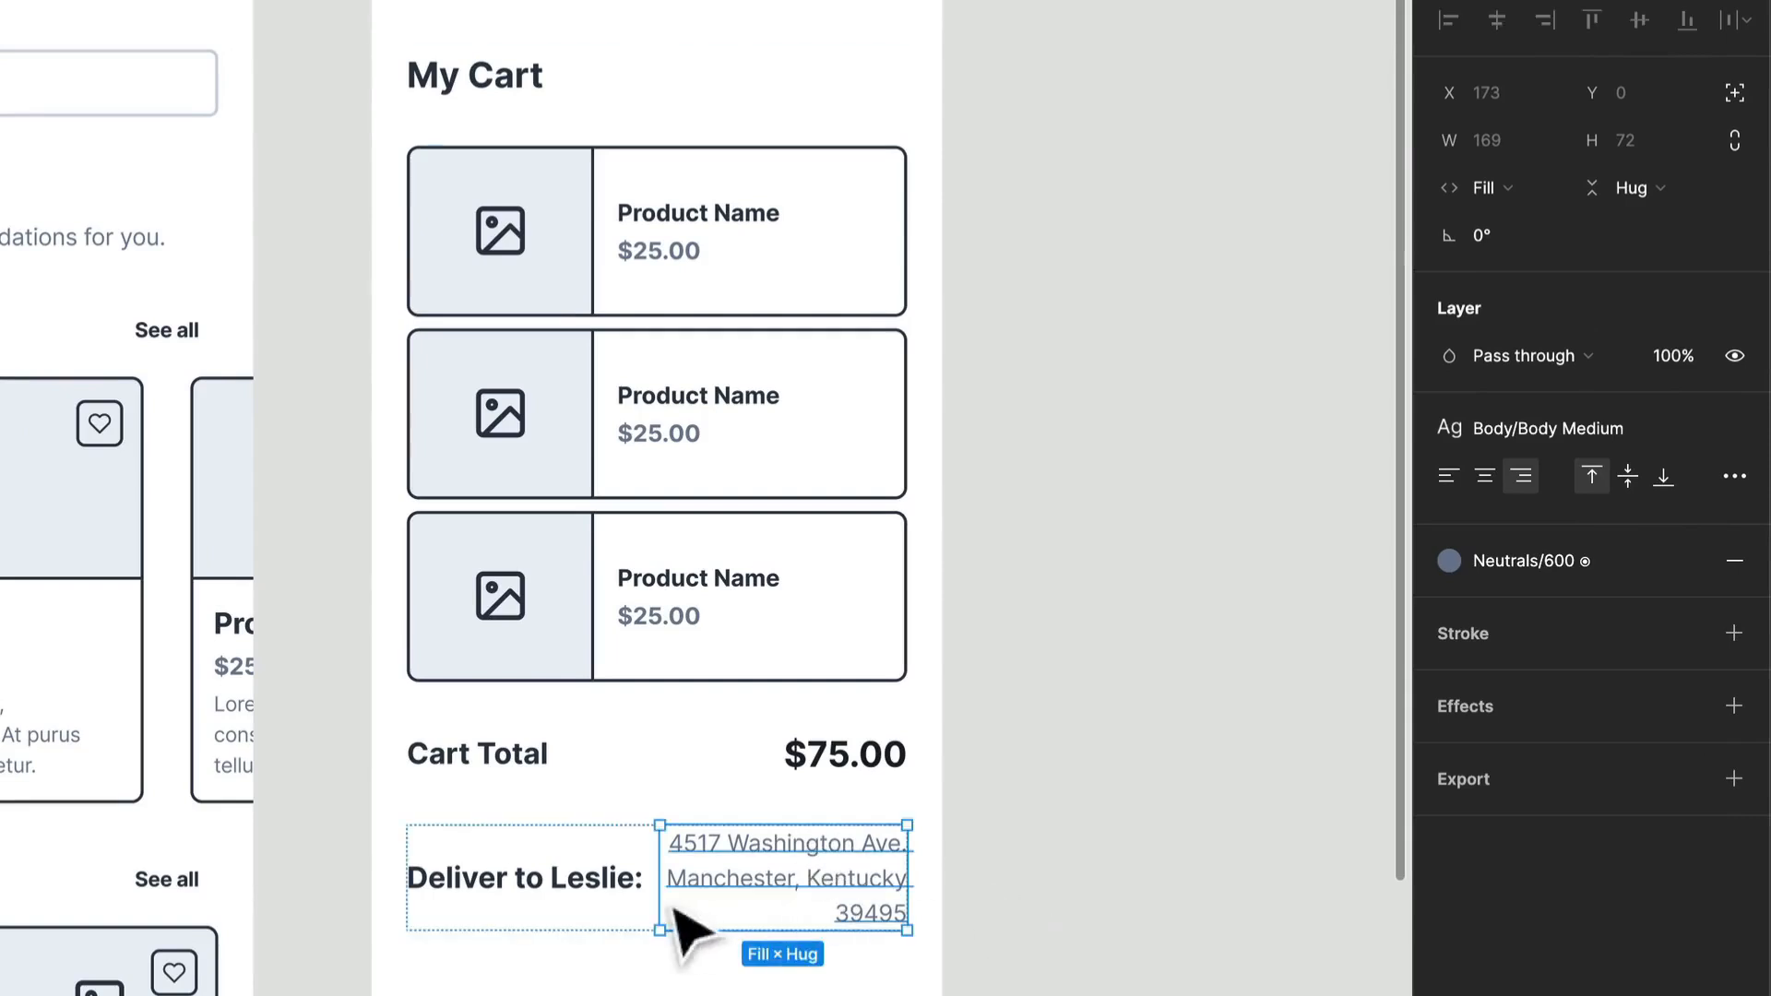
left_click(588, 925)
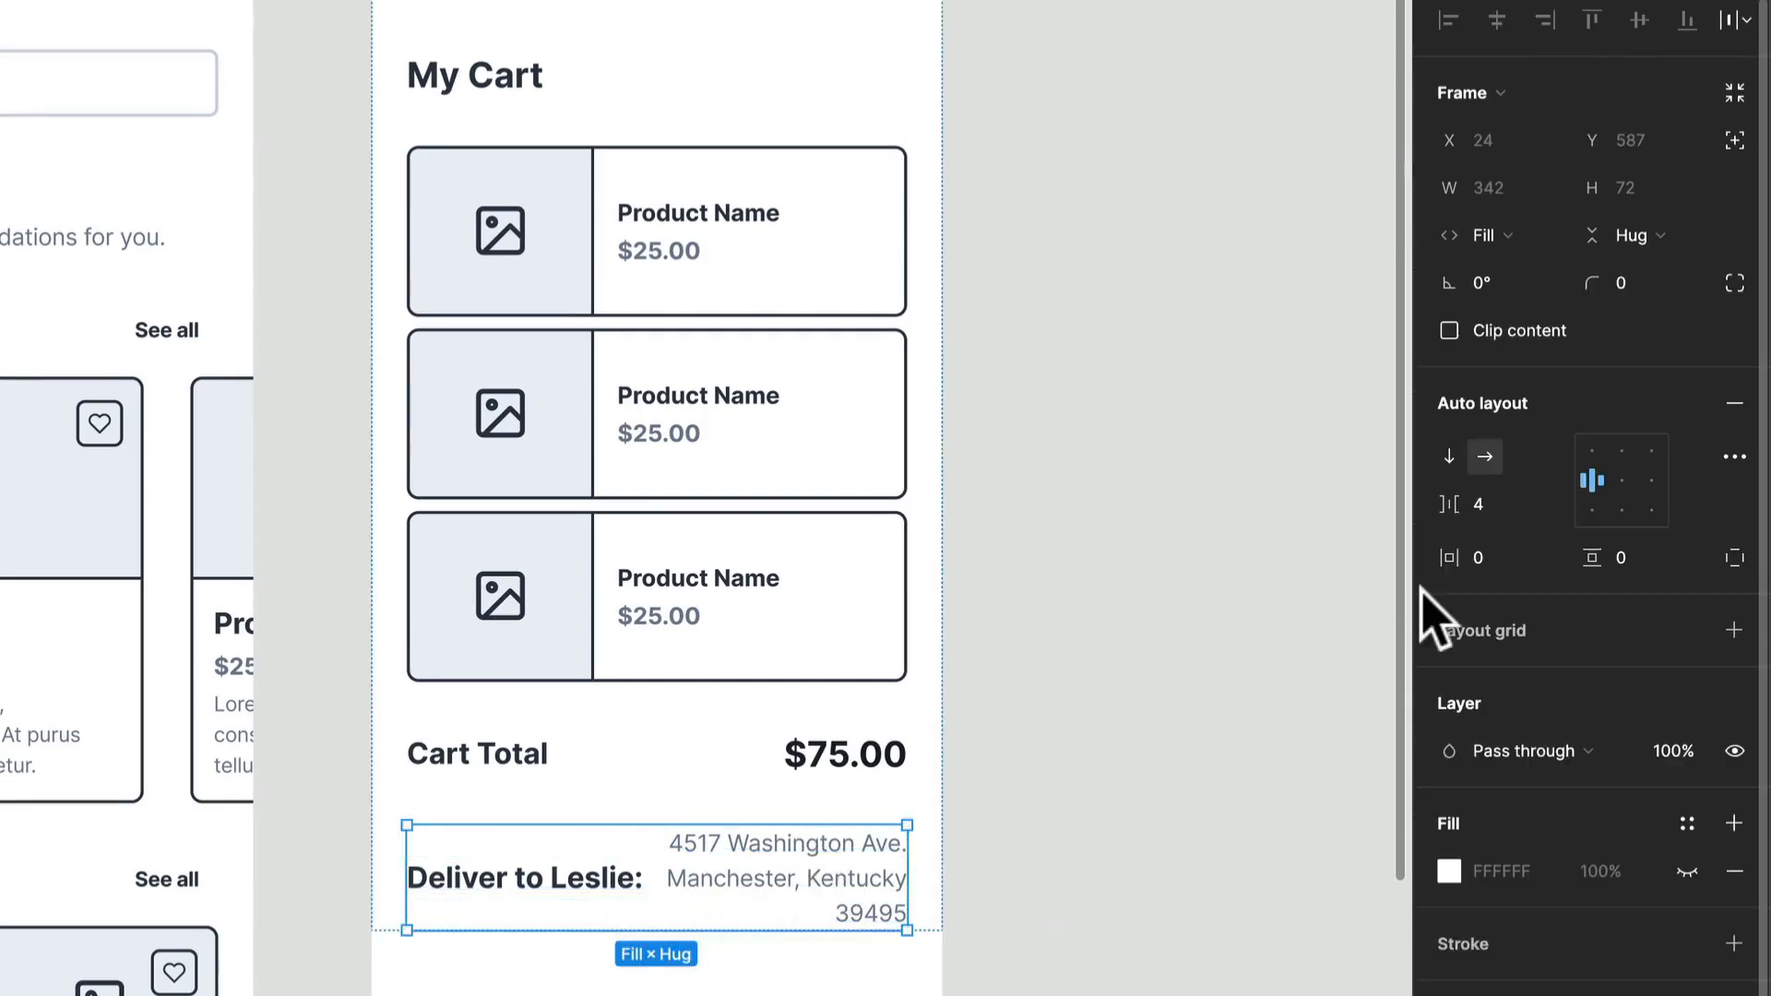
left_click(1588, 449)
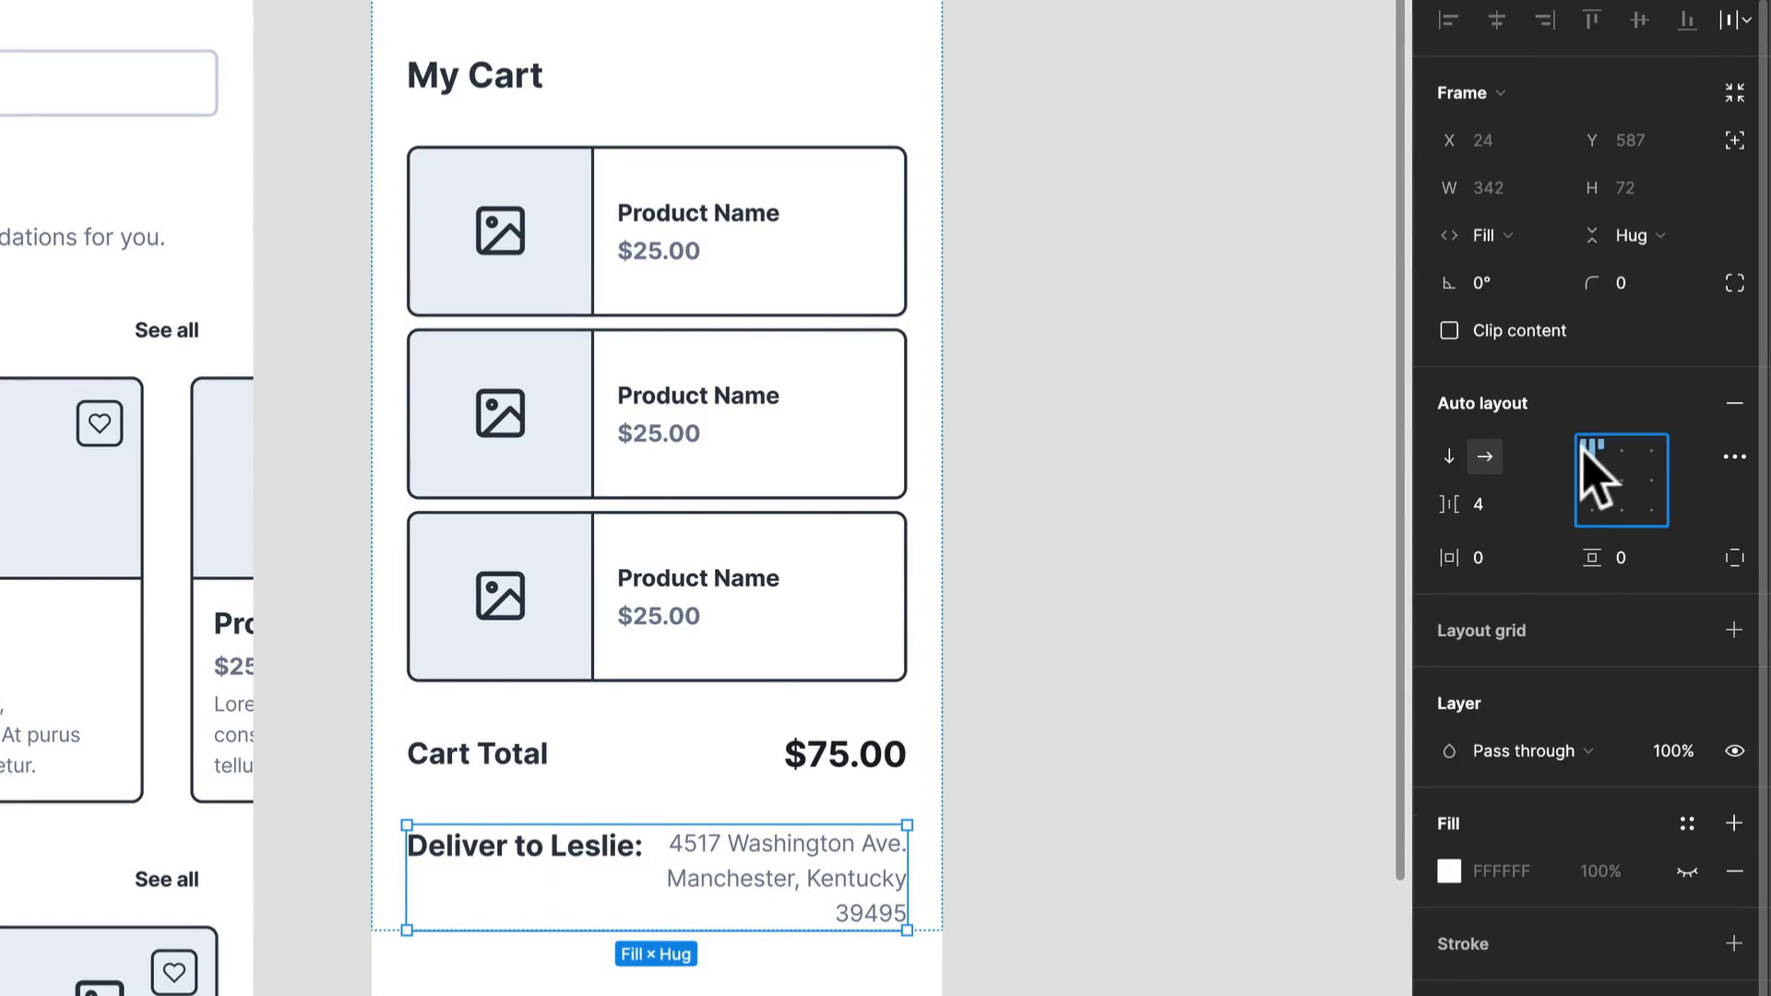
Step: Apply the Heading XXS text style to both the Cart Total and delivery labels
left_click(585, 843)
left_click(533, 773, "shift")
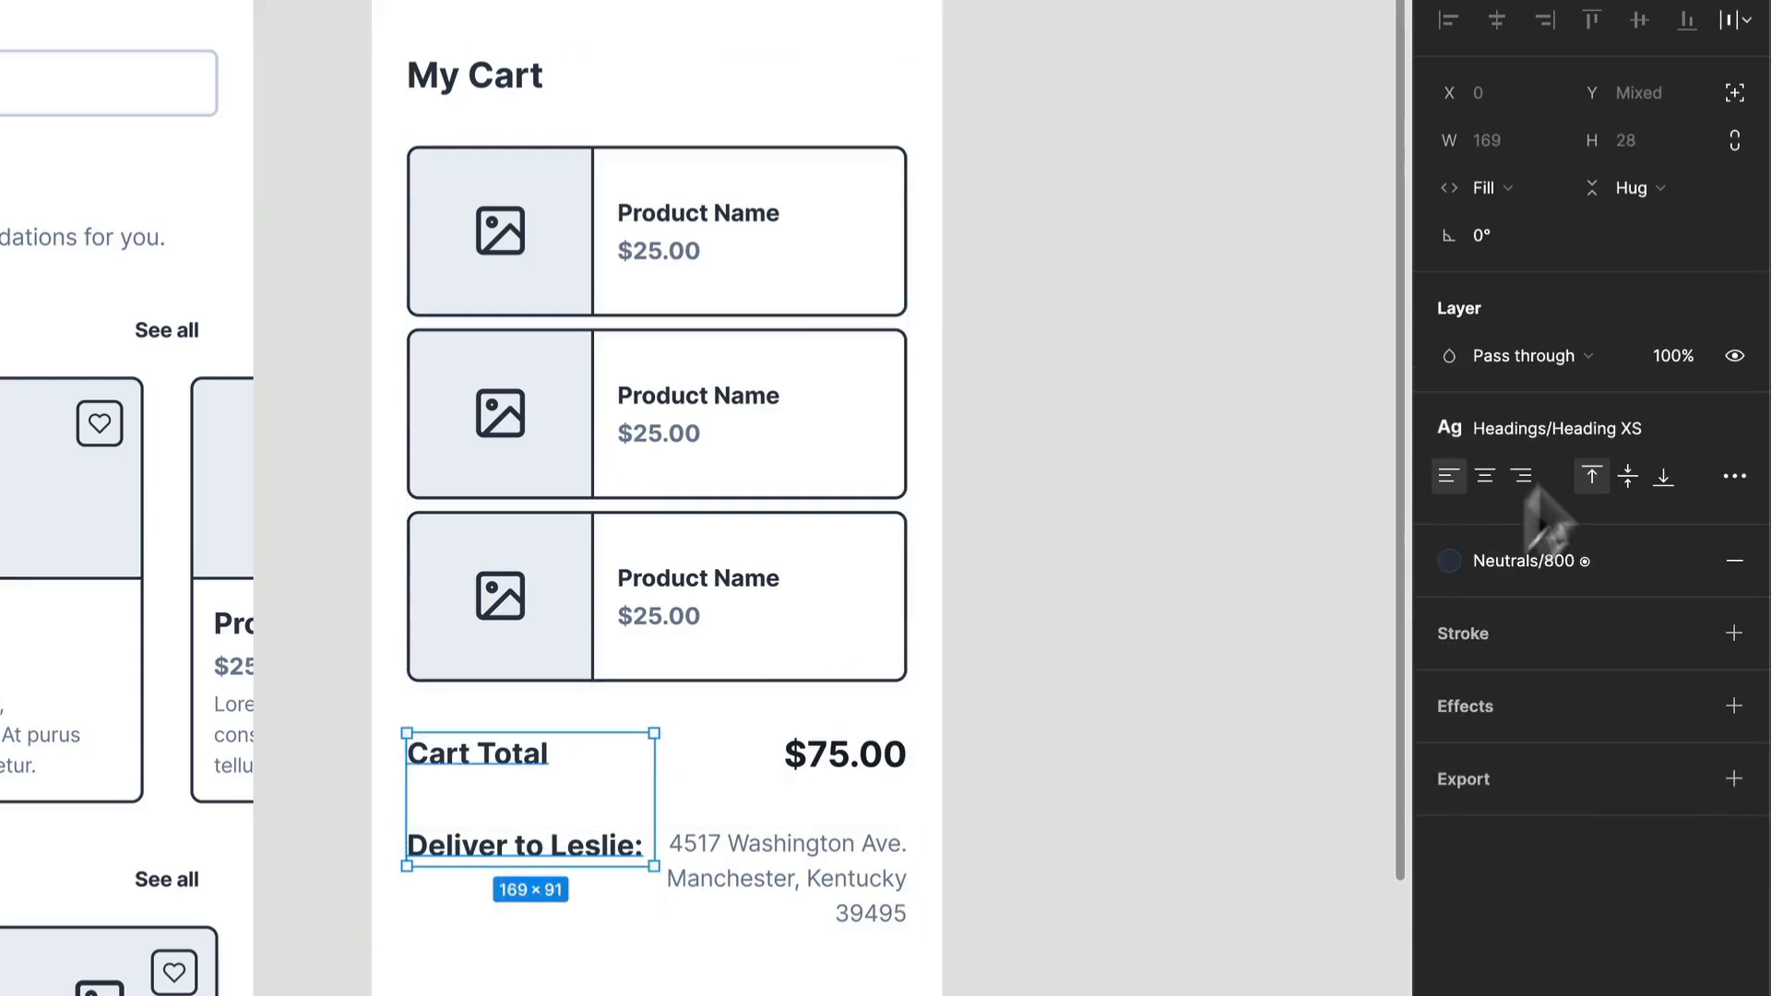
left_click(1565, 429)
left_click(1542, 799)
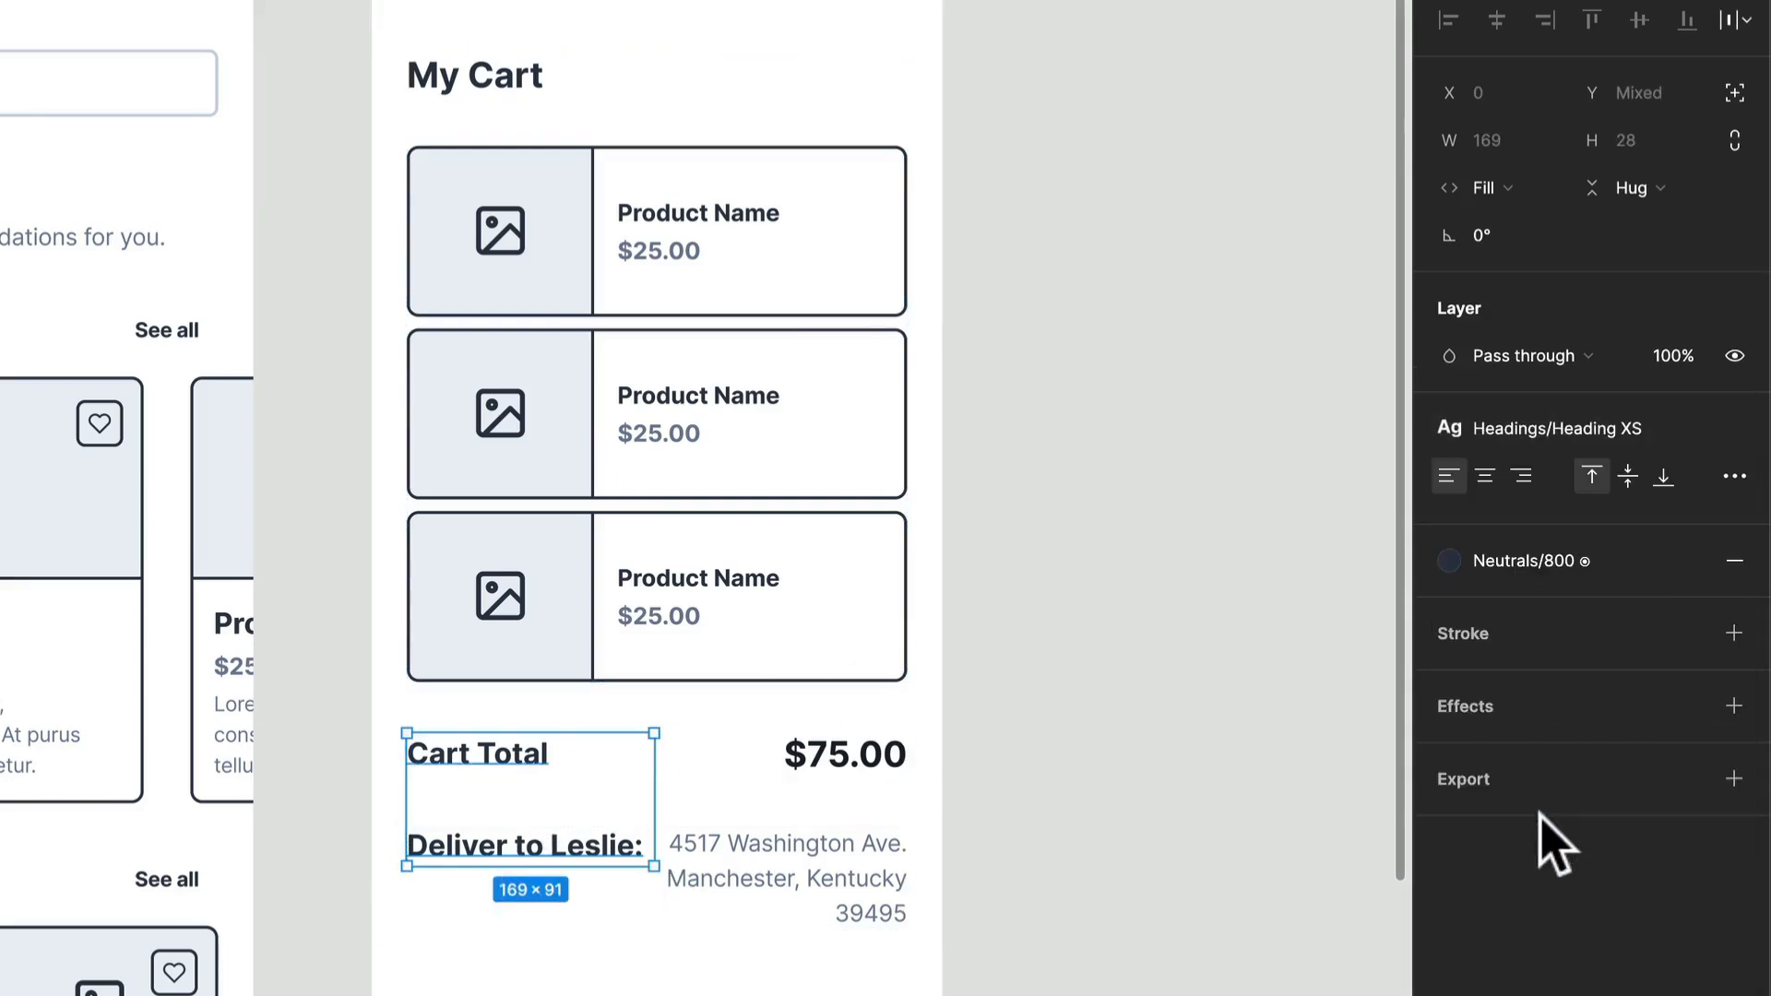
left_click(1577, 440)
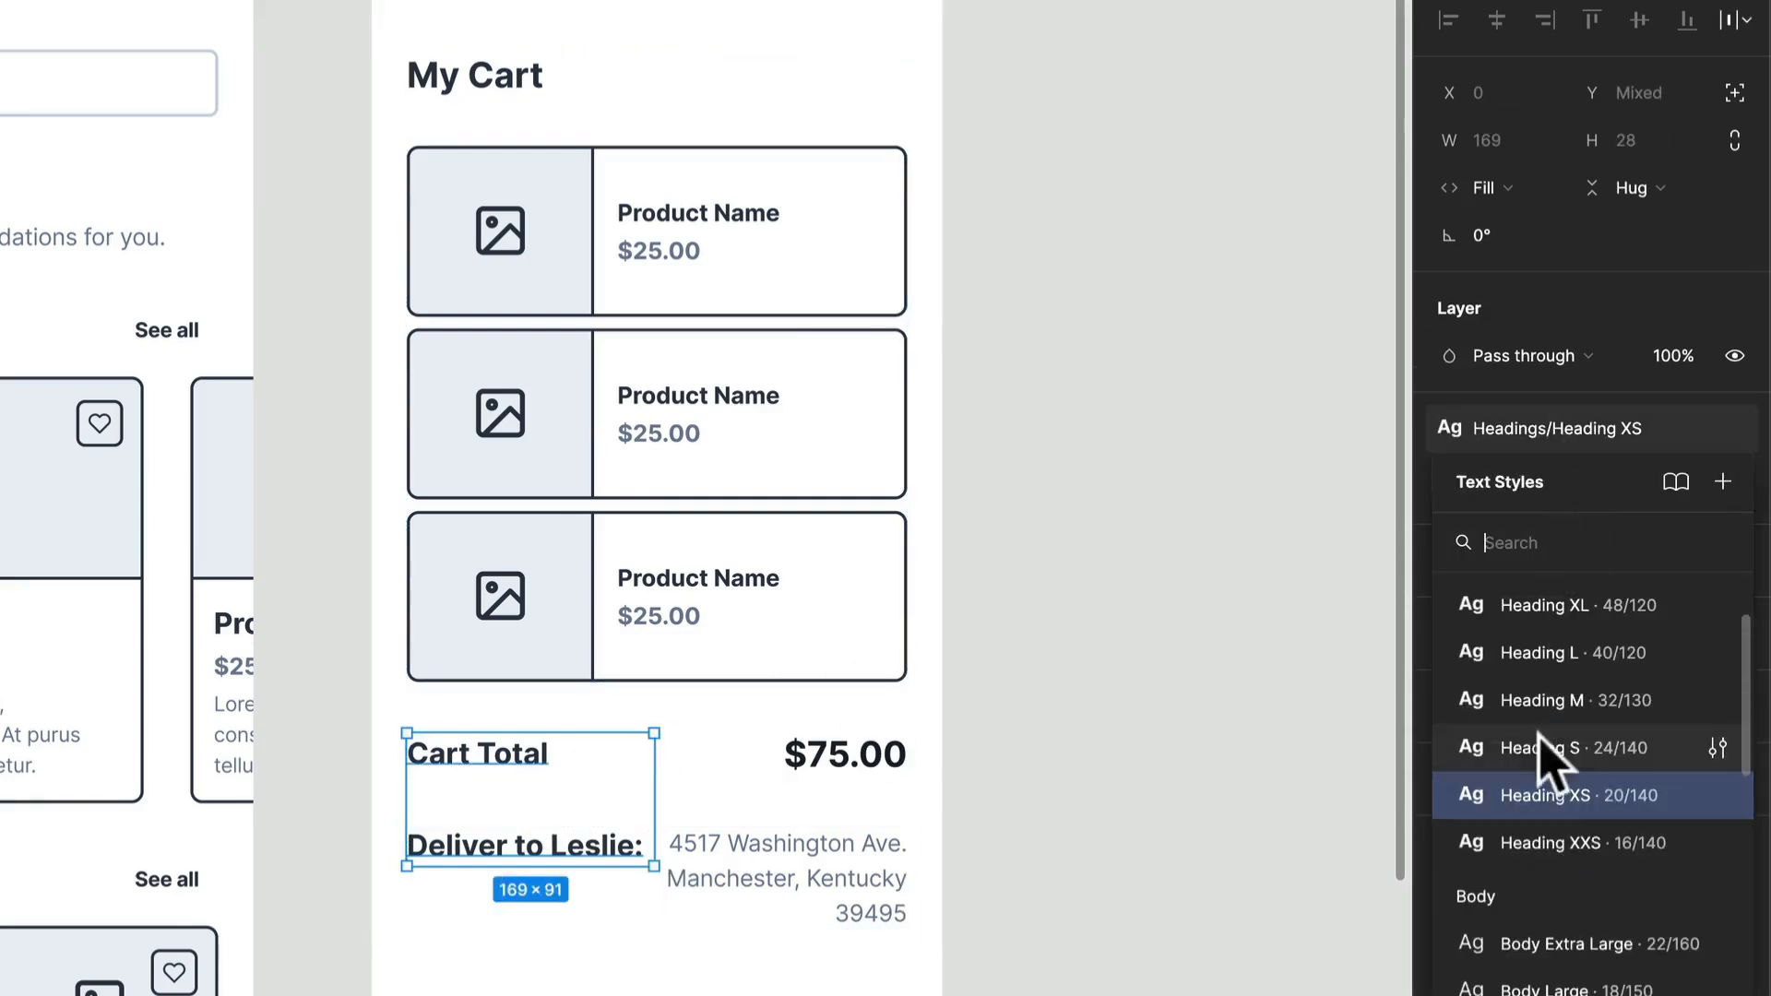
left_click(1549, 842)
Step: Apply the Heading XS text style to the $75.00 amount in the Cart Total row
left_click(830, 767)
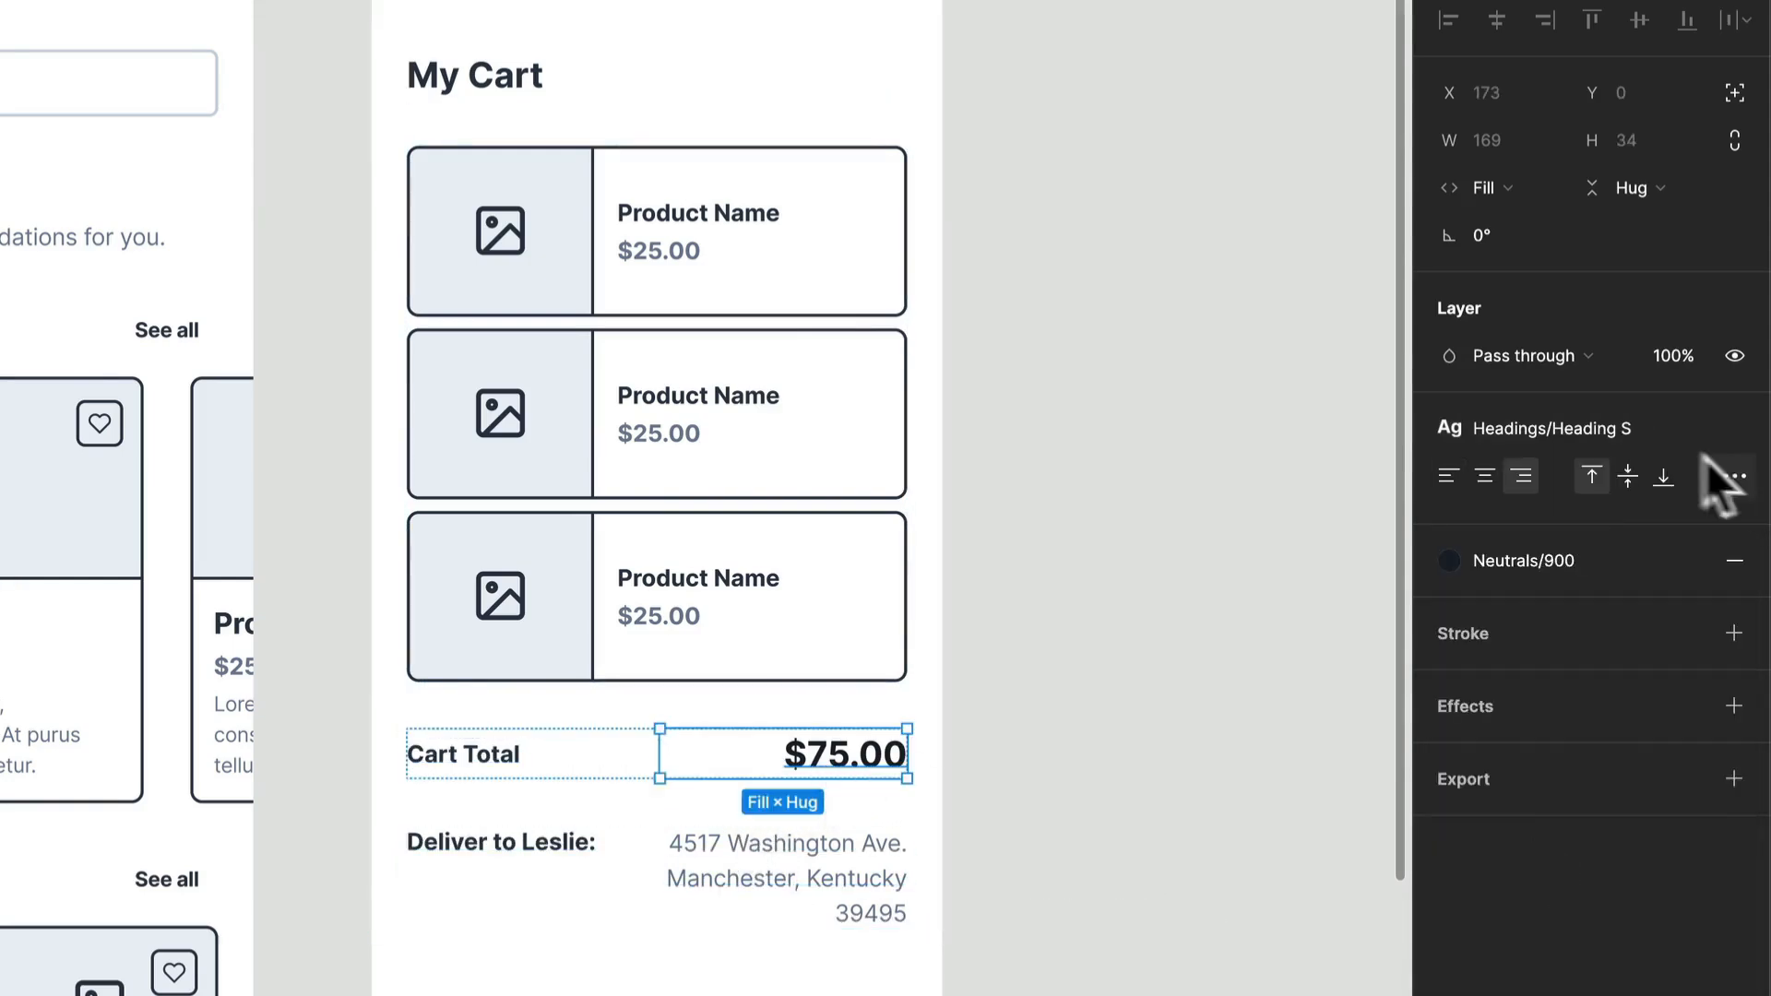
left_click(1623, 436)
left_click(1595, 847)
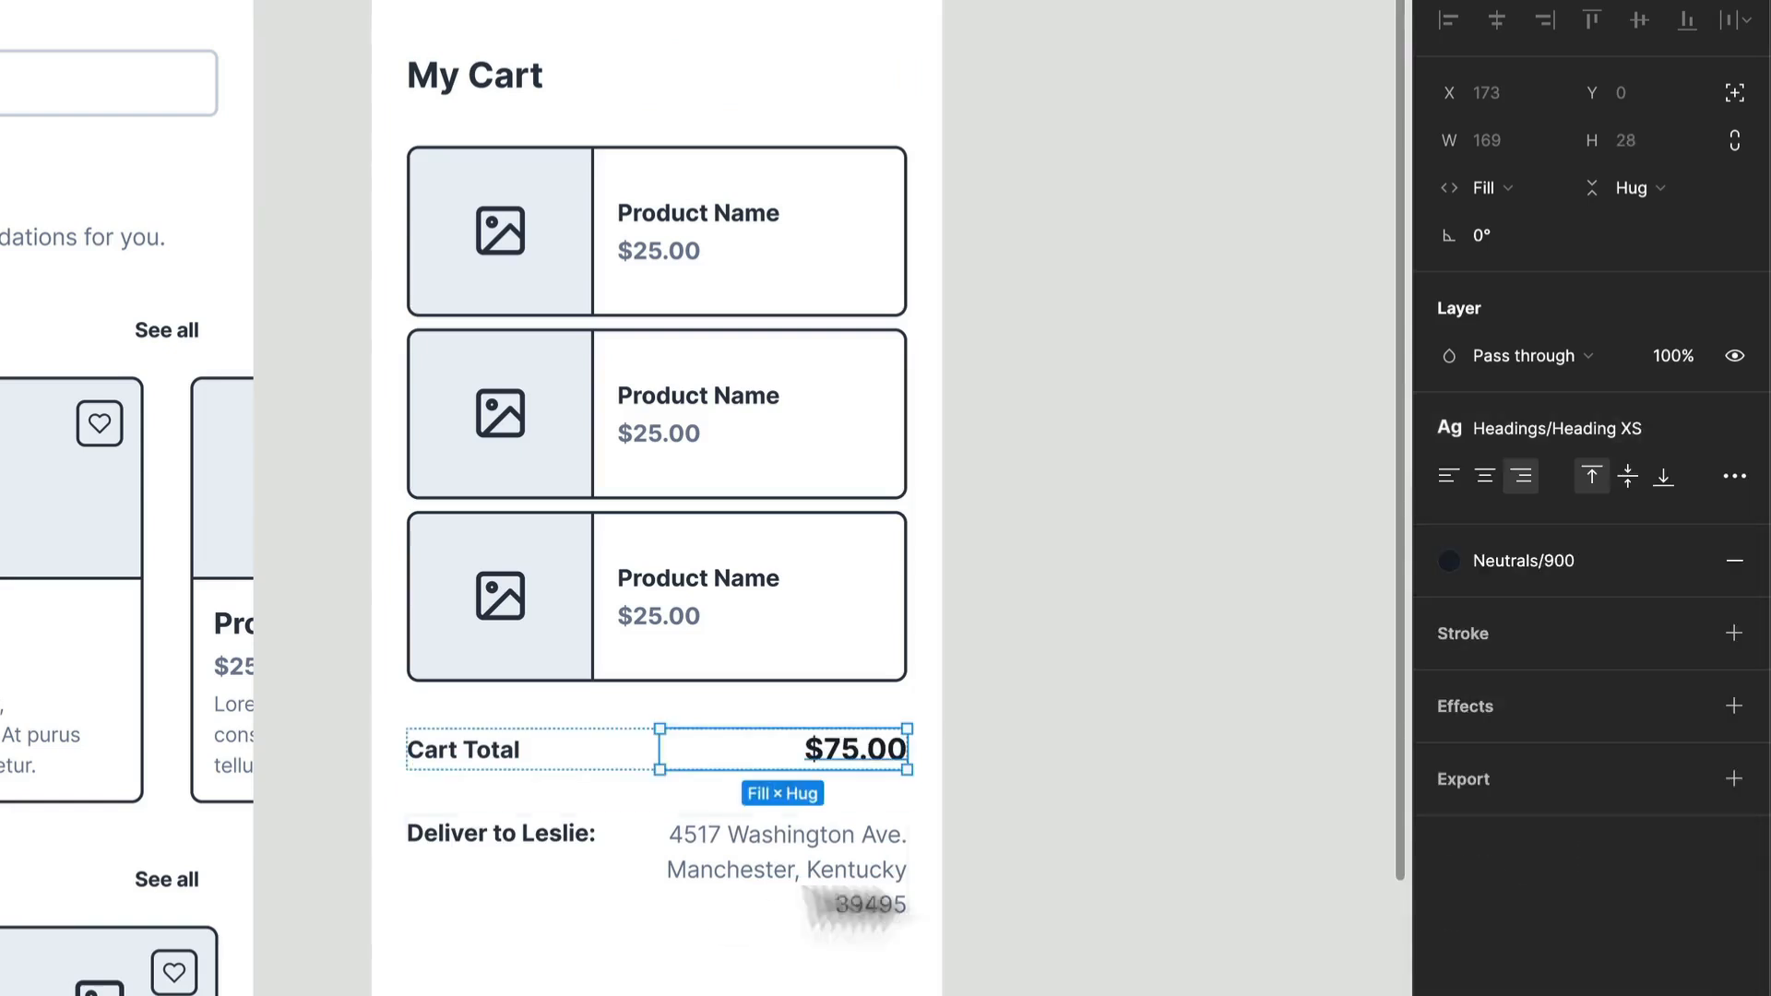
Step: Apply the Body Bold Small text style to the delivery address
left_click(810, 862)
left_click(808, 862)
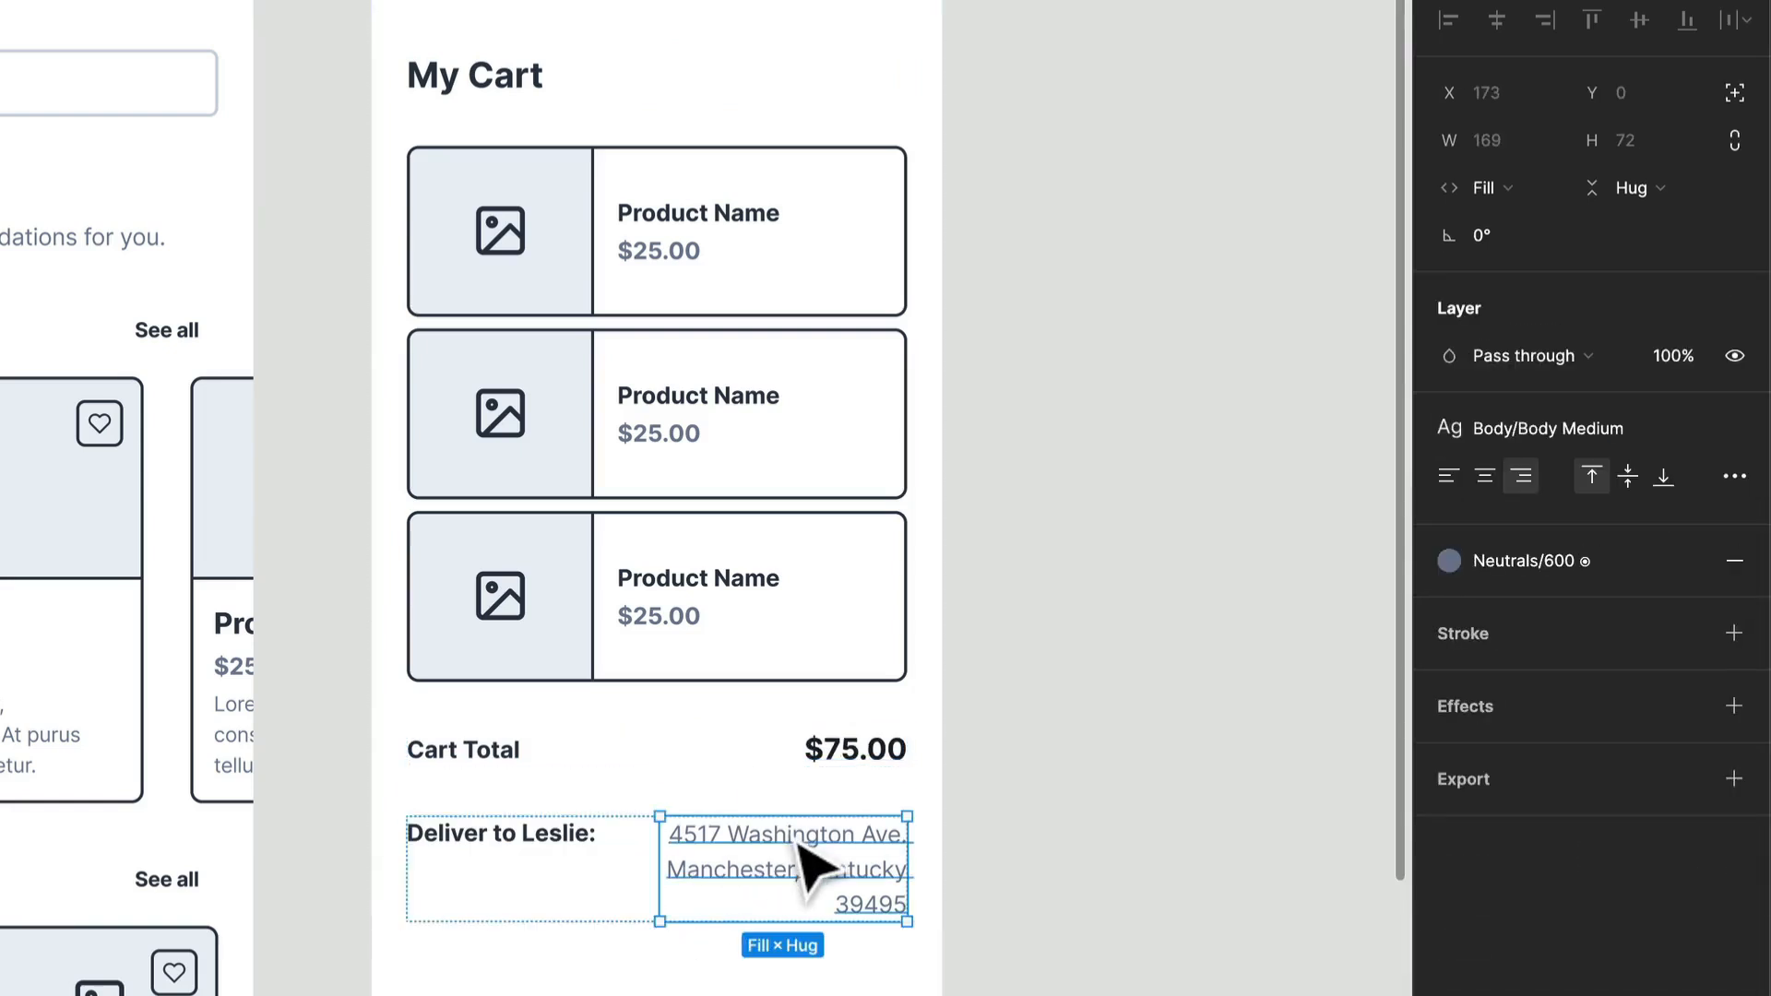
left_click(1526, 434)
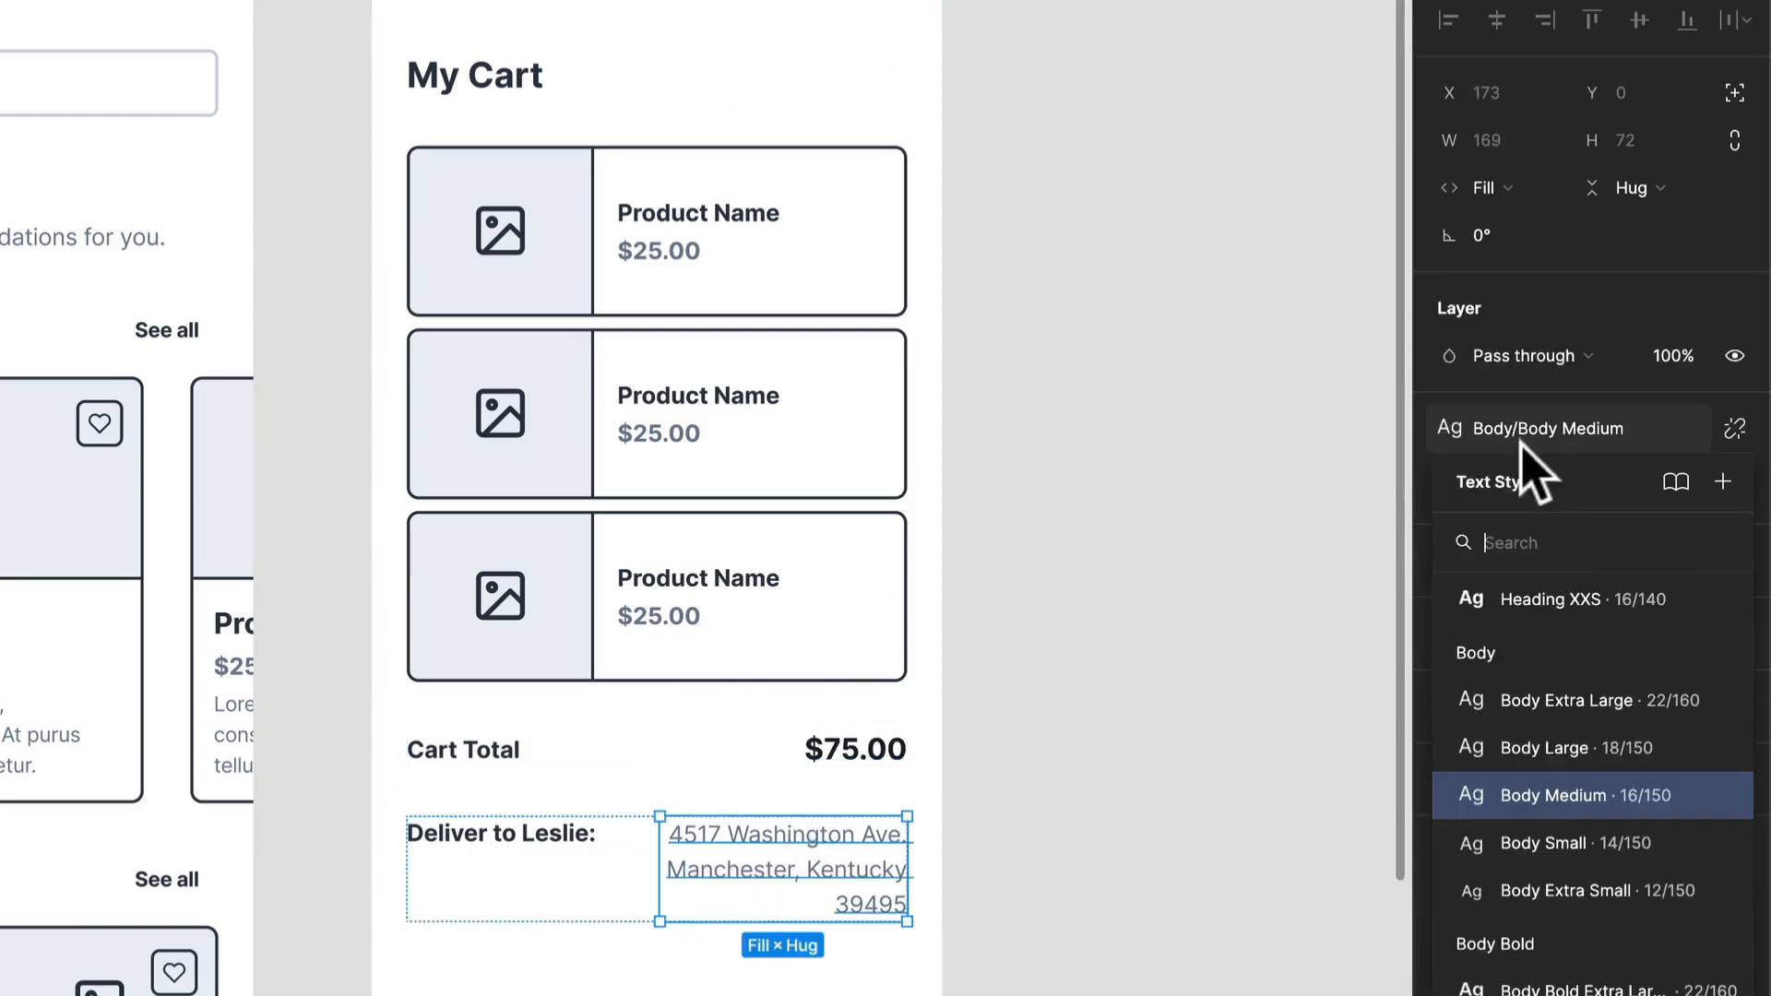
scroll(1576, 914, "down", 3)
left_click(1568, 919)
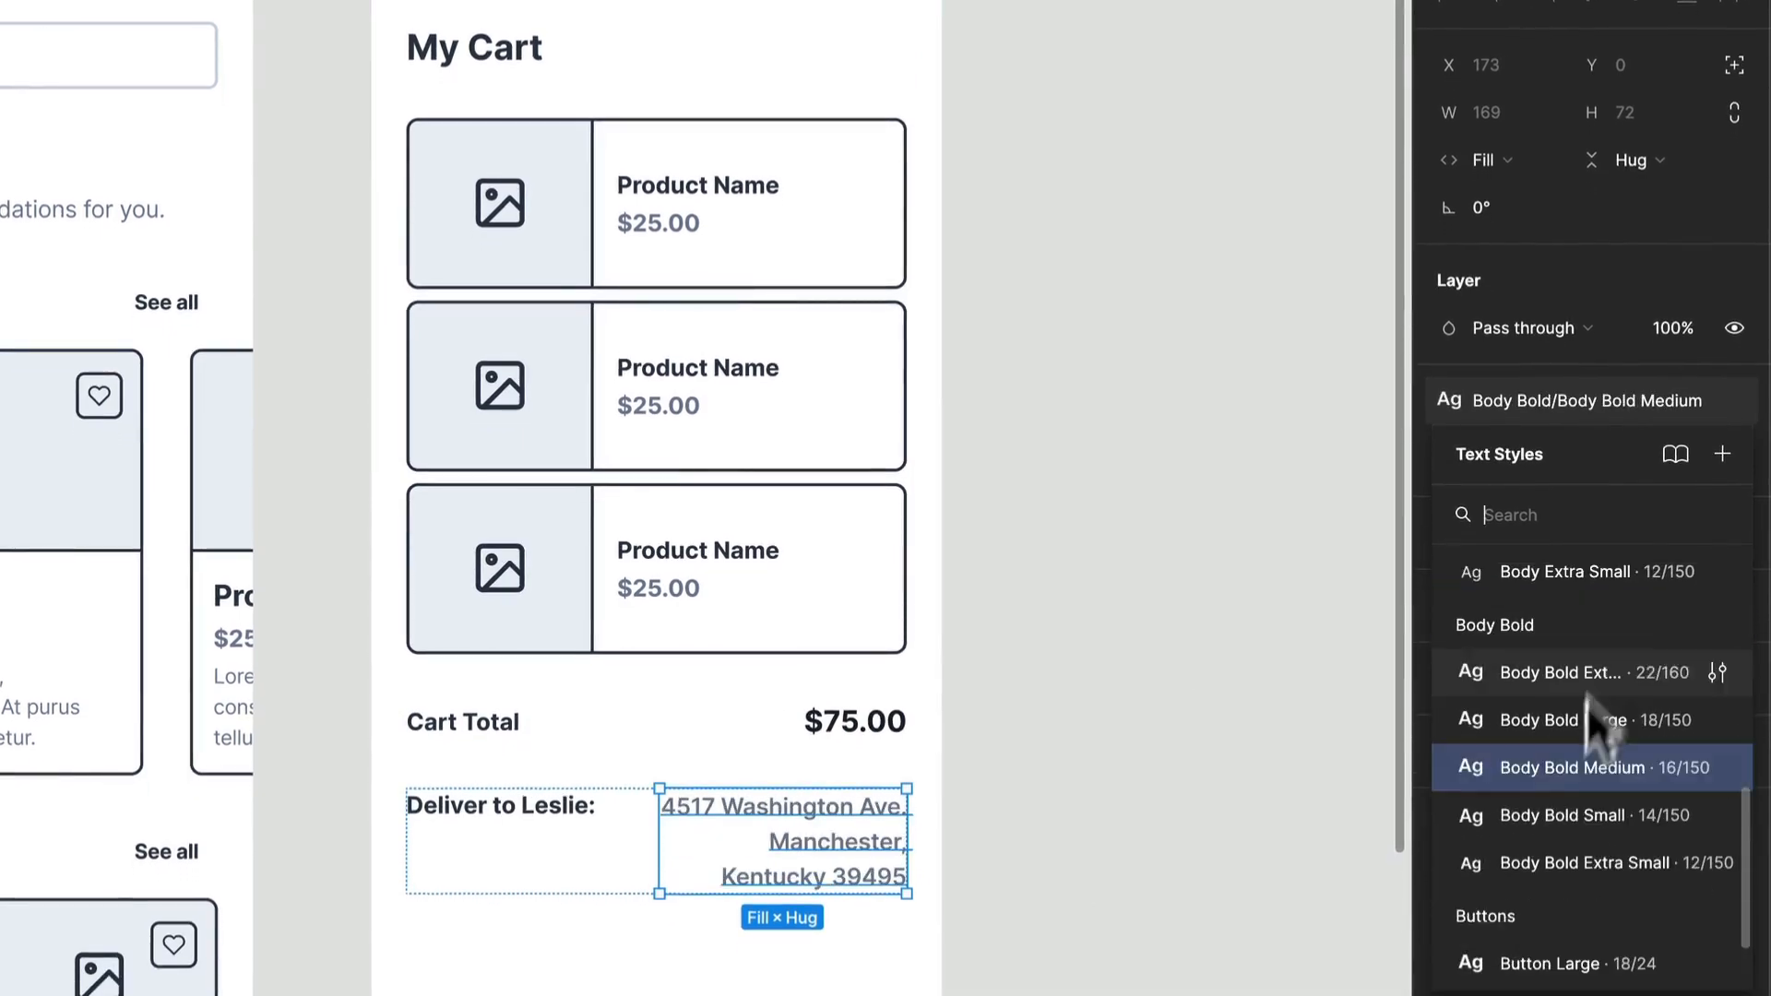
left_click(1550, 815)
left_click(1130, 803)
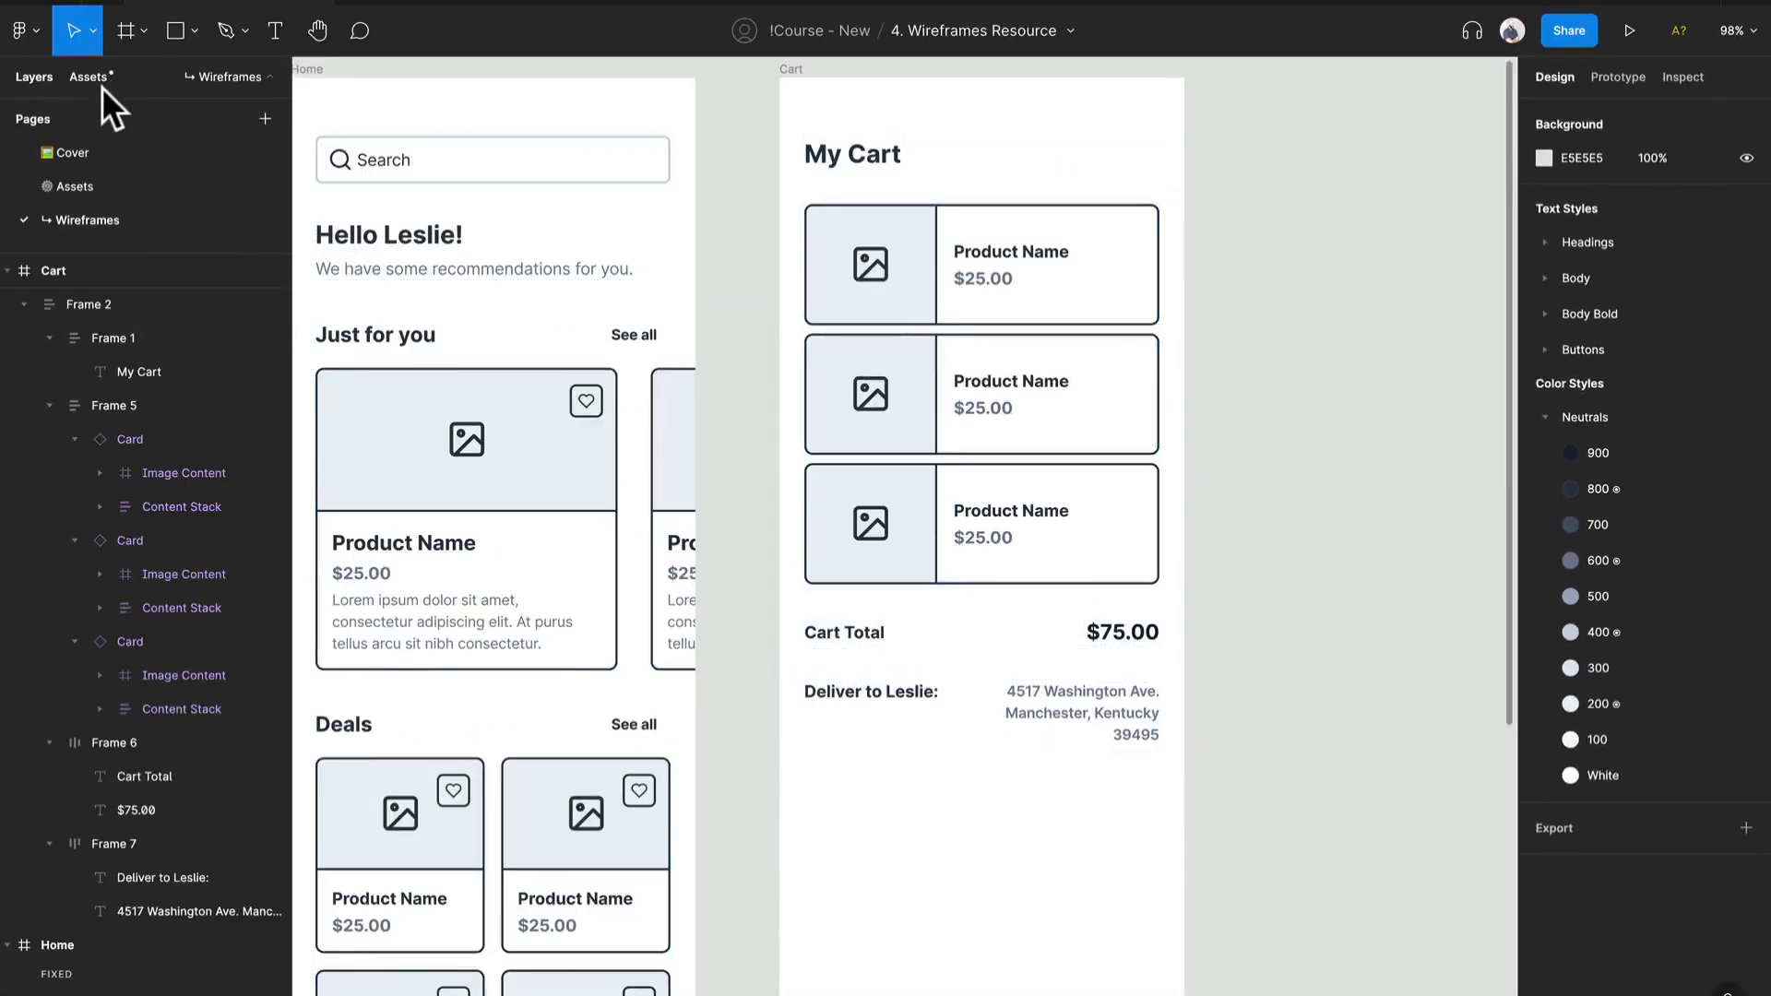
Step: Insert a Button component below the delivery row in the Cart frame and set its width to fill the container
left_click(97, 77)
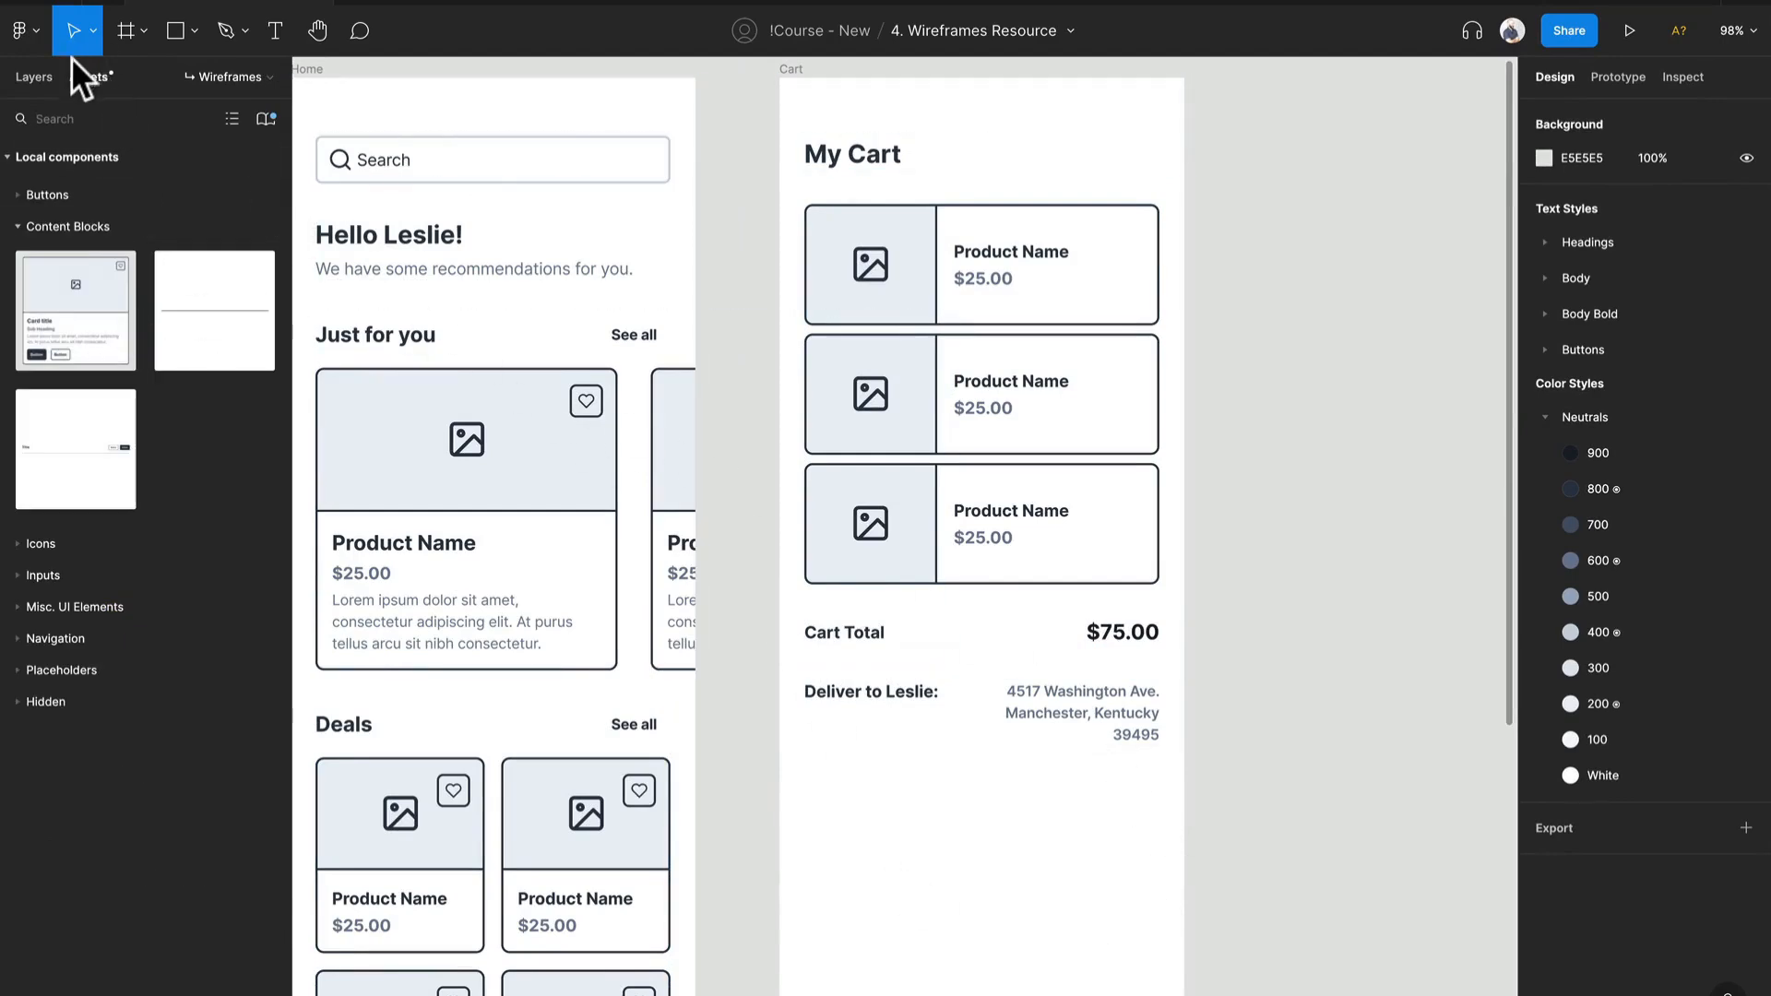
left_click(64, 193)
left_click_drag(99, 319, 964, 674)
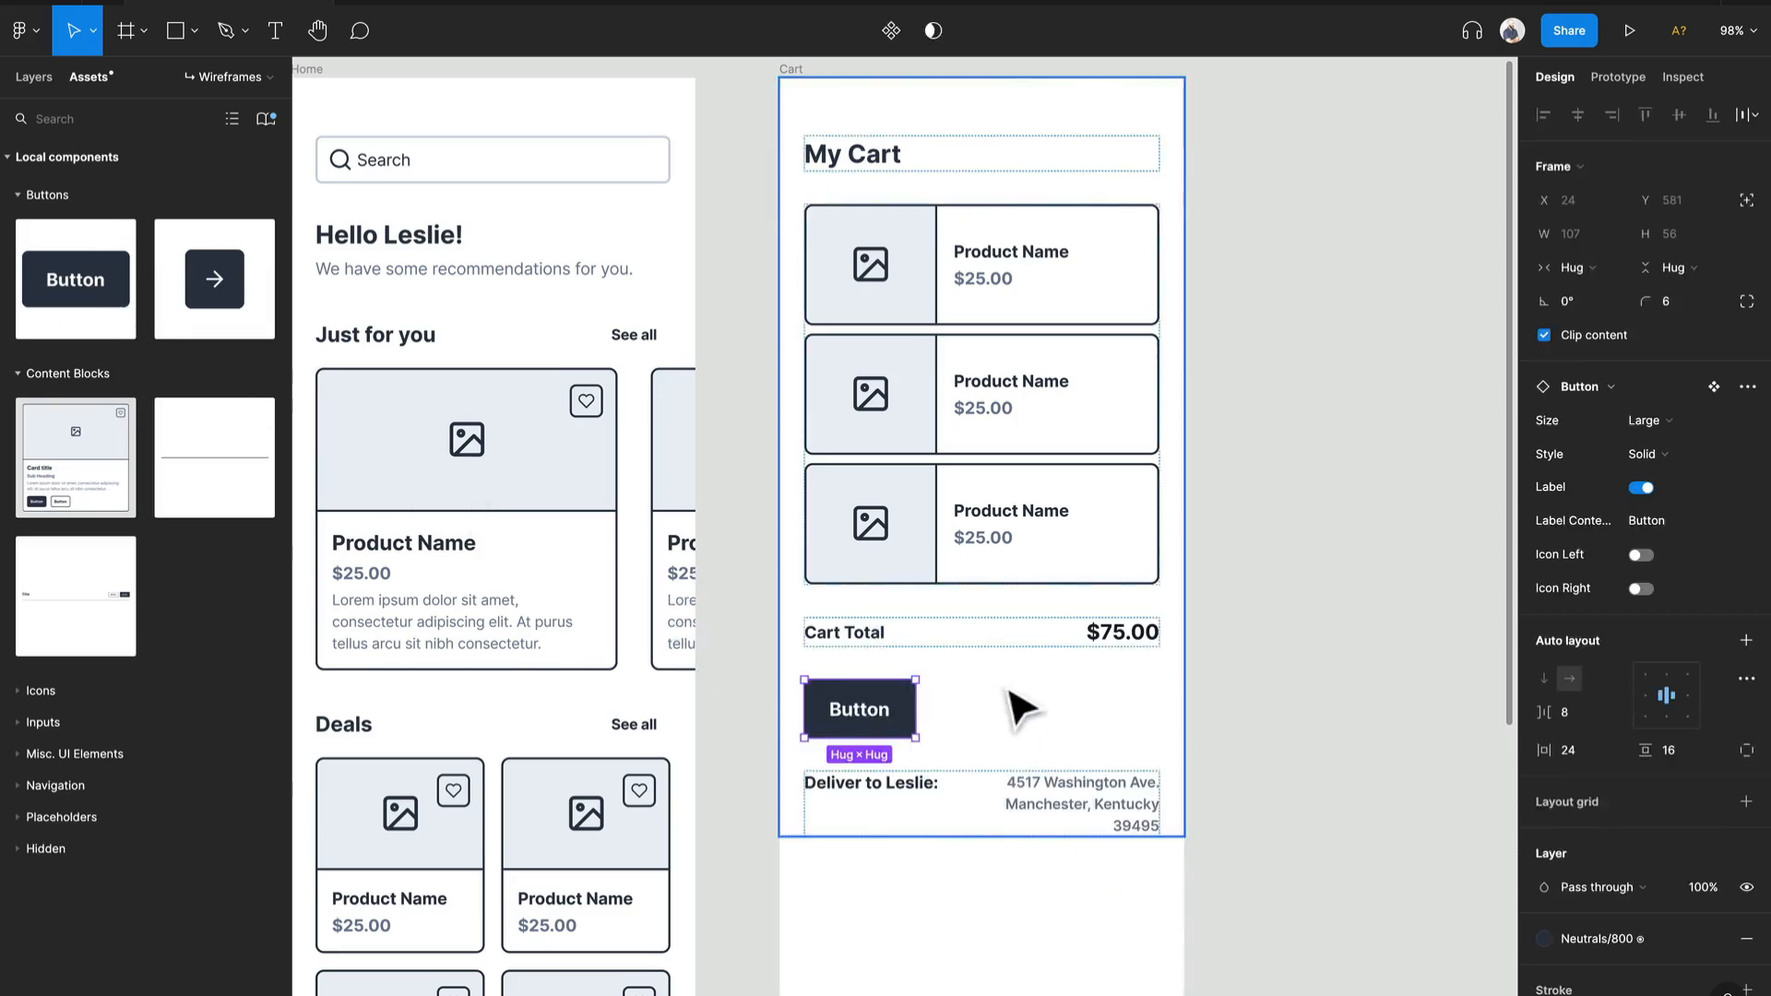
key("Down")
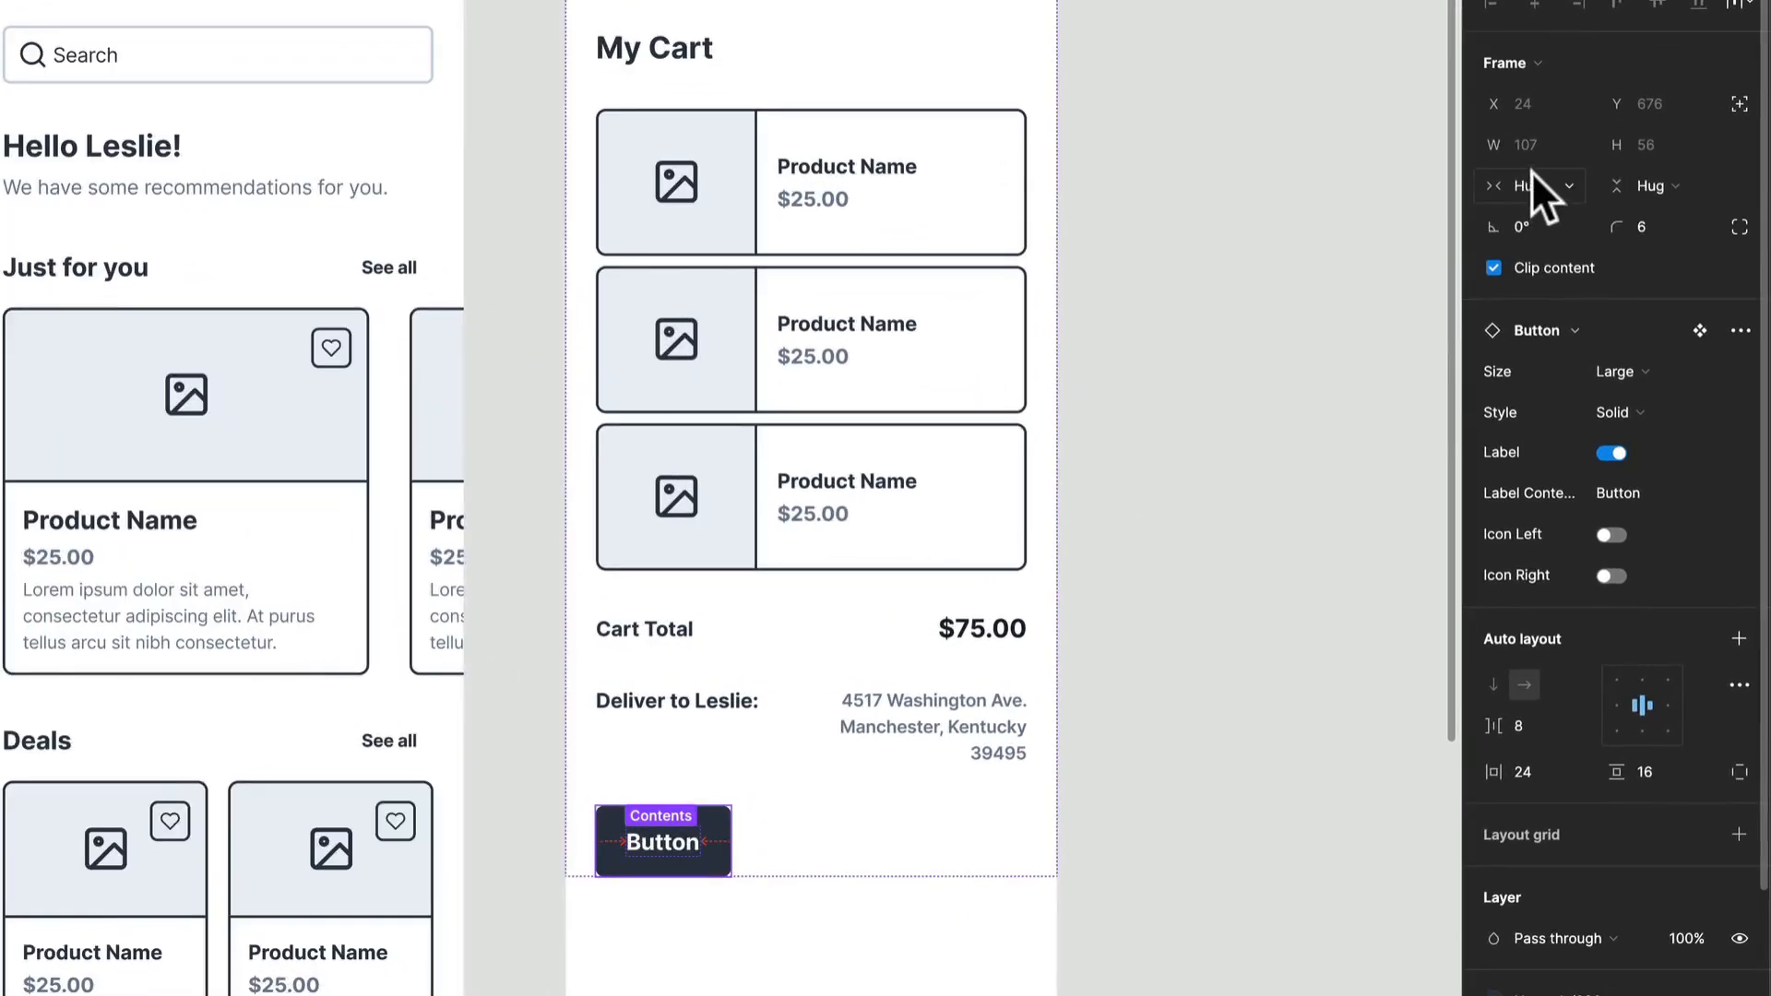
left_click(1571, 268)
left_click(1544, 214)
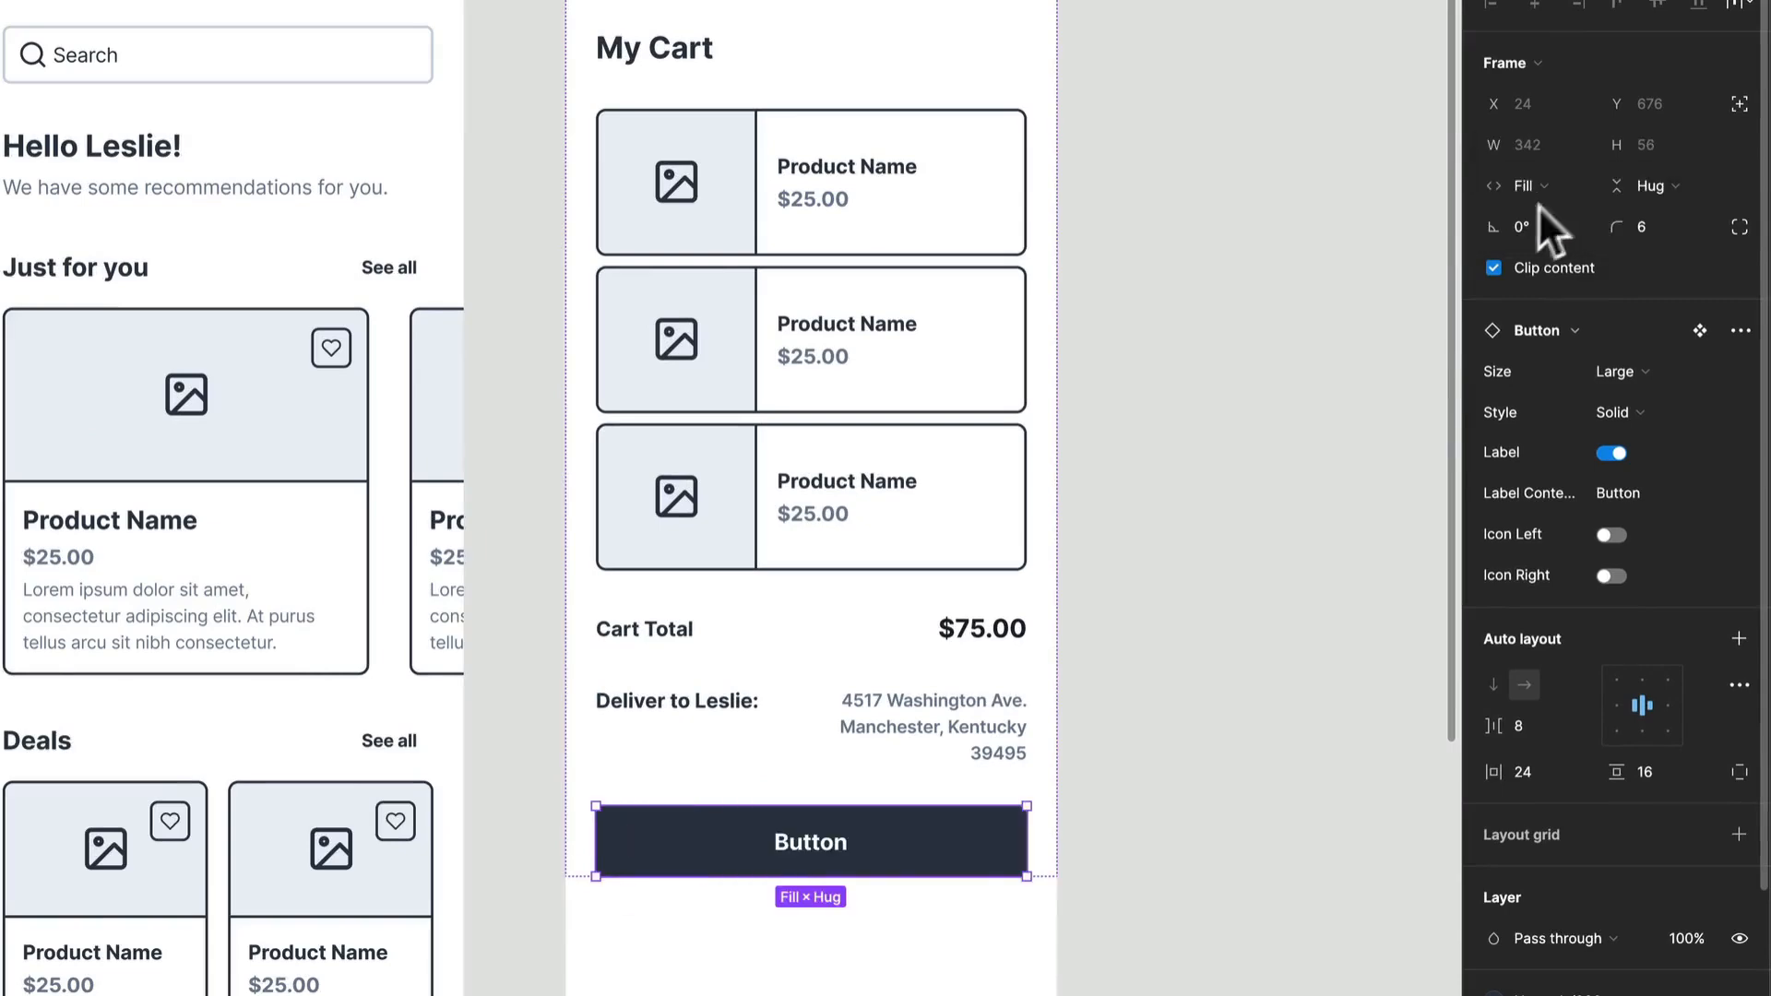
Step: Change the new button's label content to "Checkout"
double_click(822, 848)
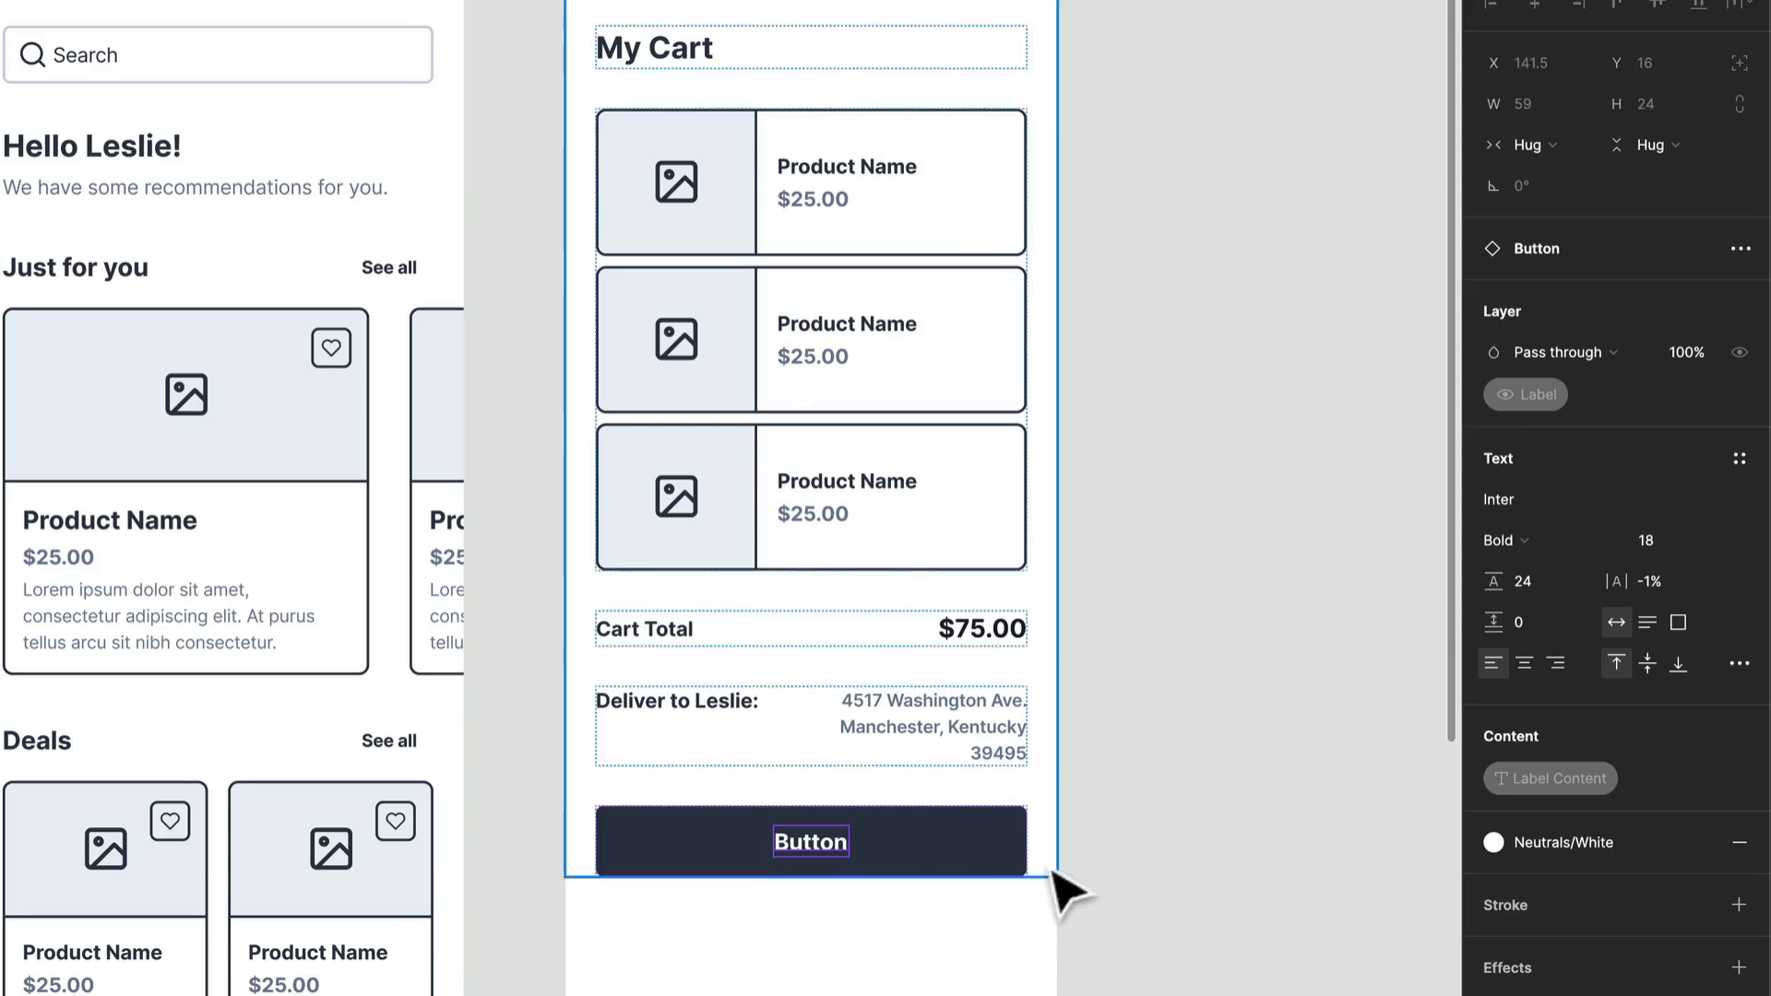
left_click(1019, 856)
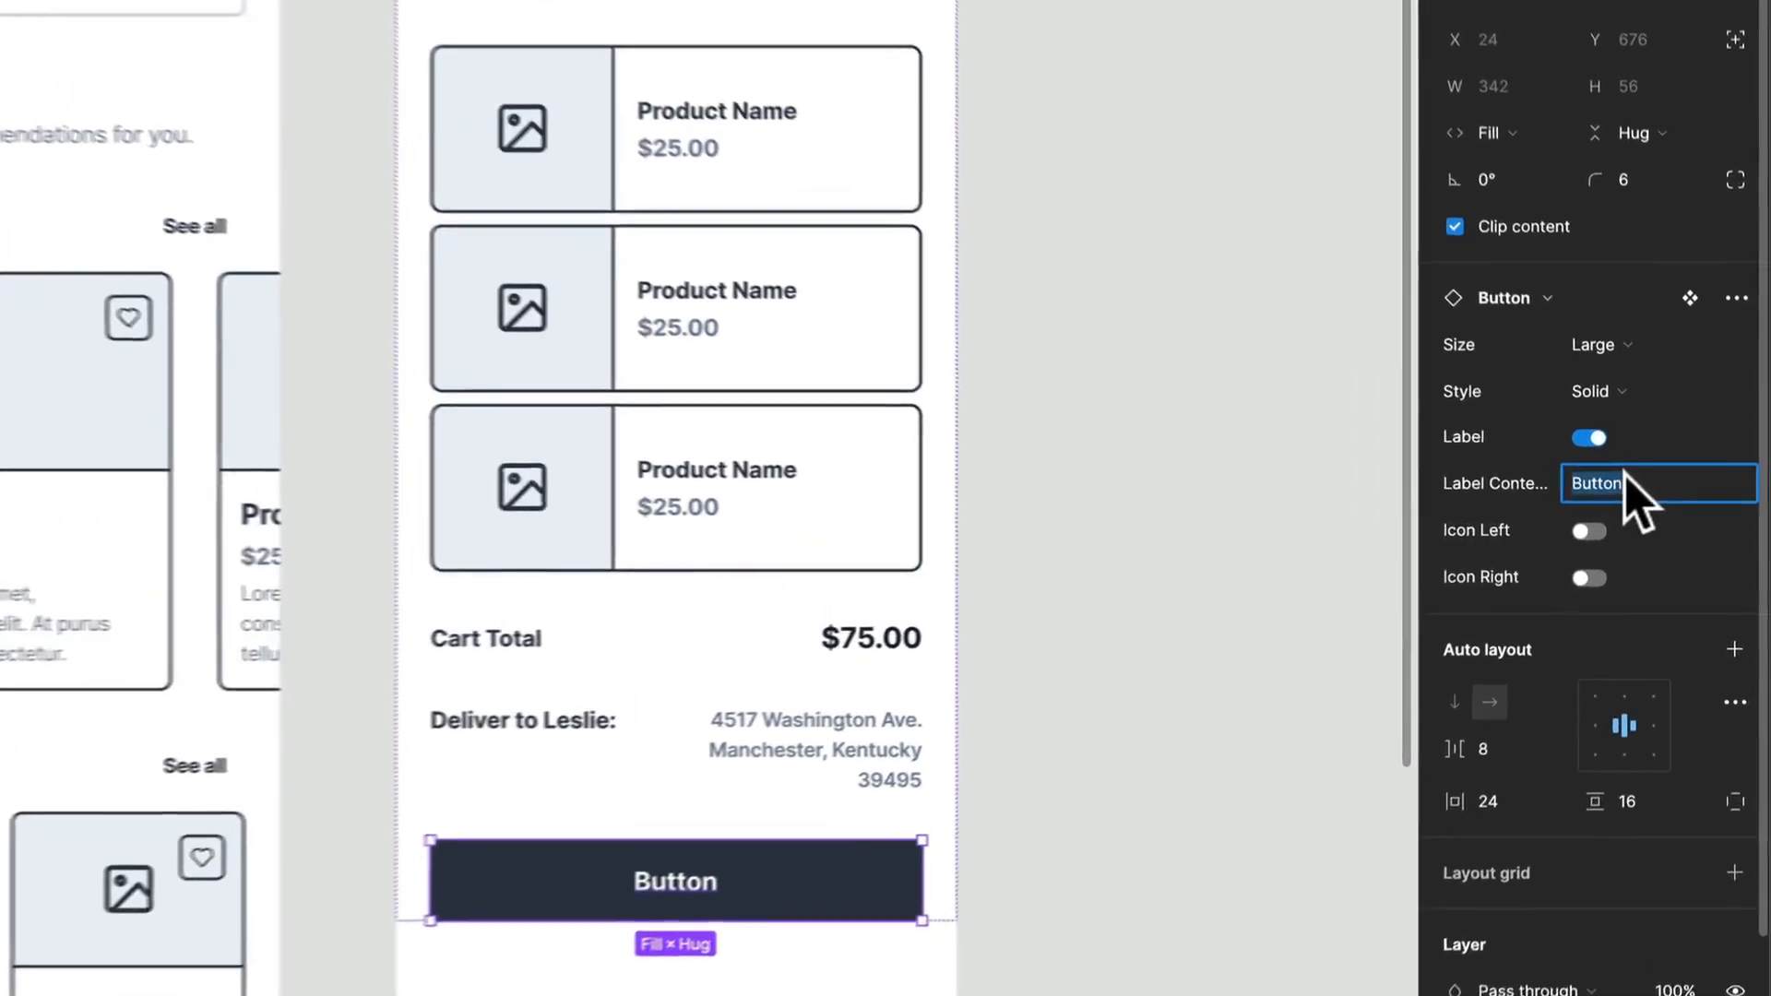
type("Checkout")
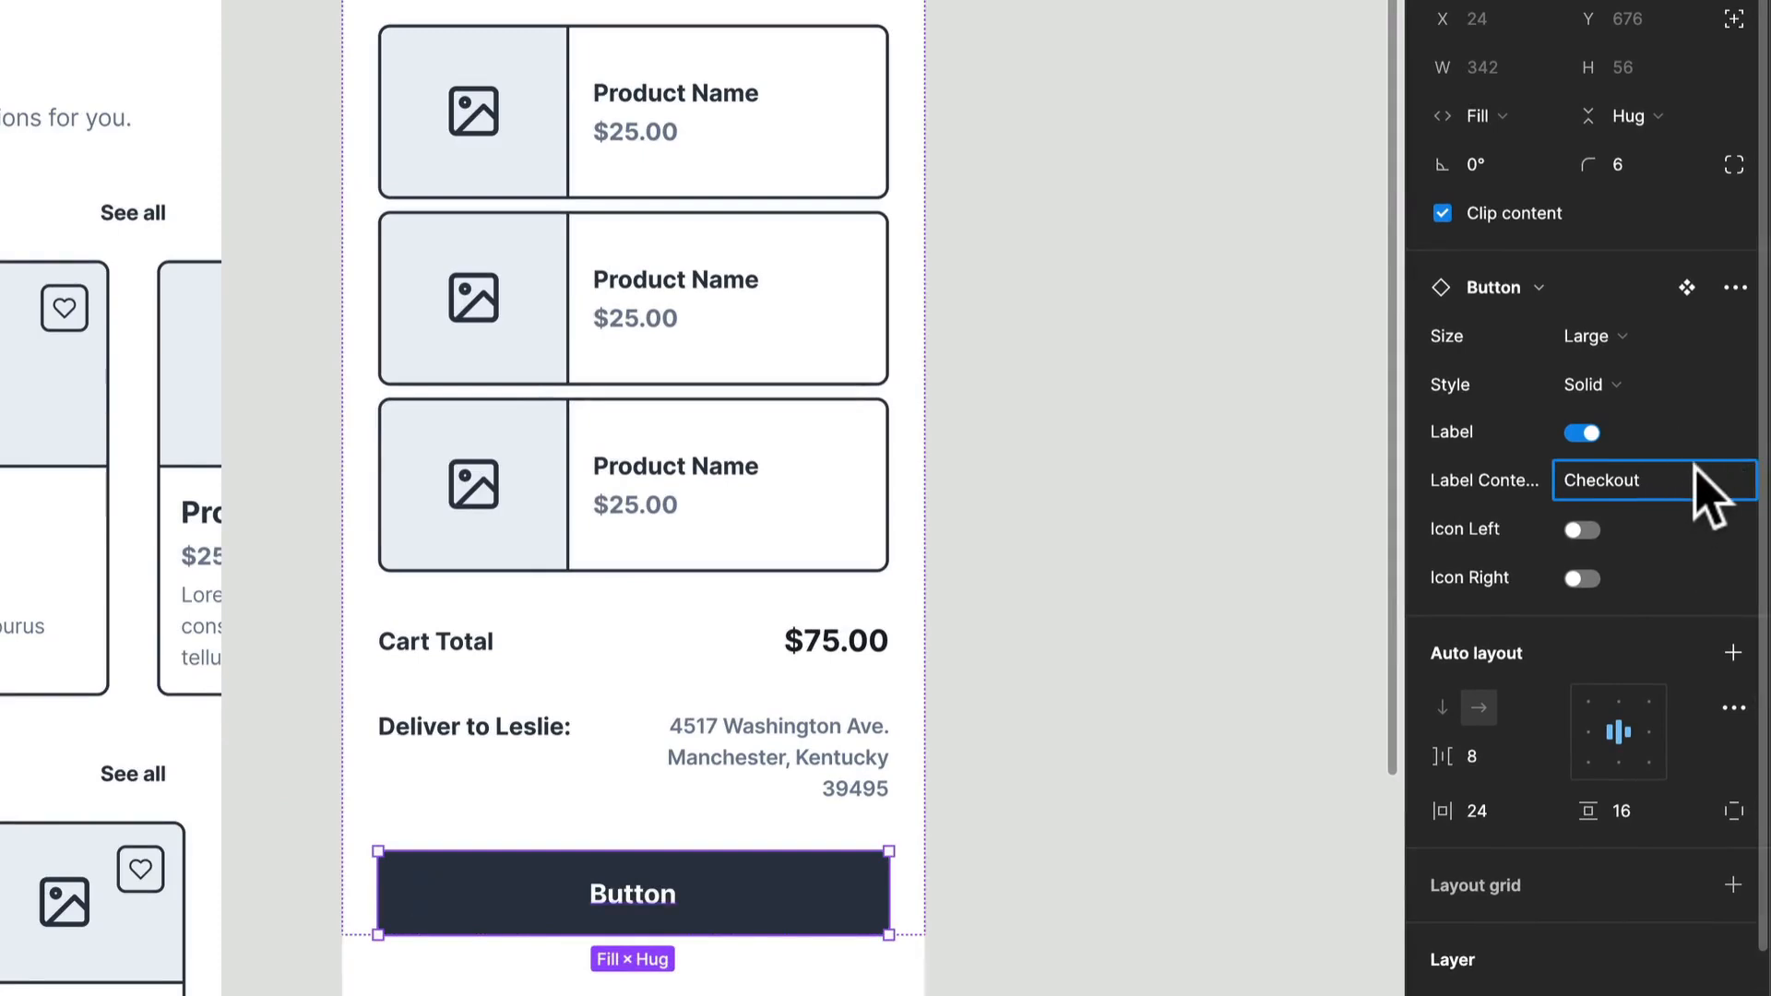
Step: Enable the left icon on the Checkout button and swap it to icon-shopping-cart
left_click(1583, 530)
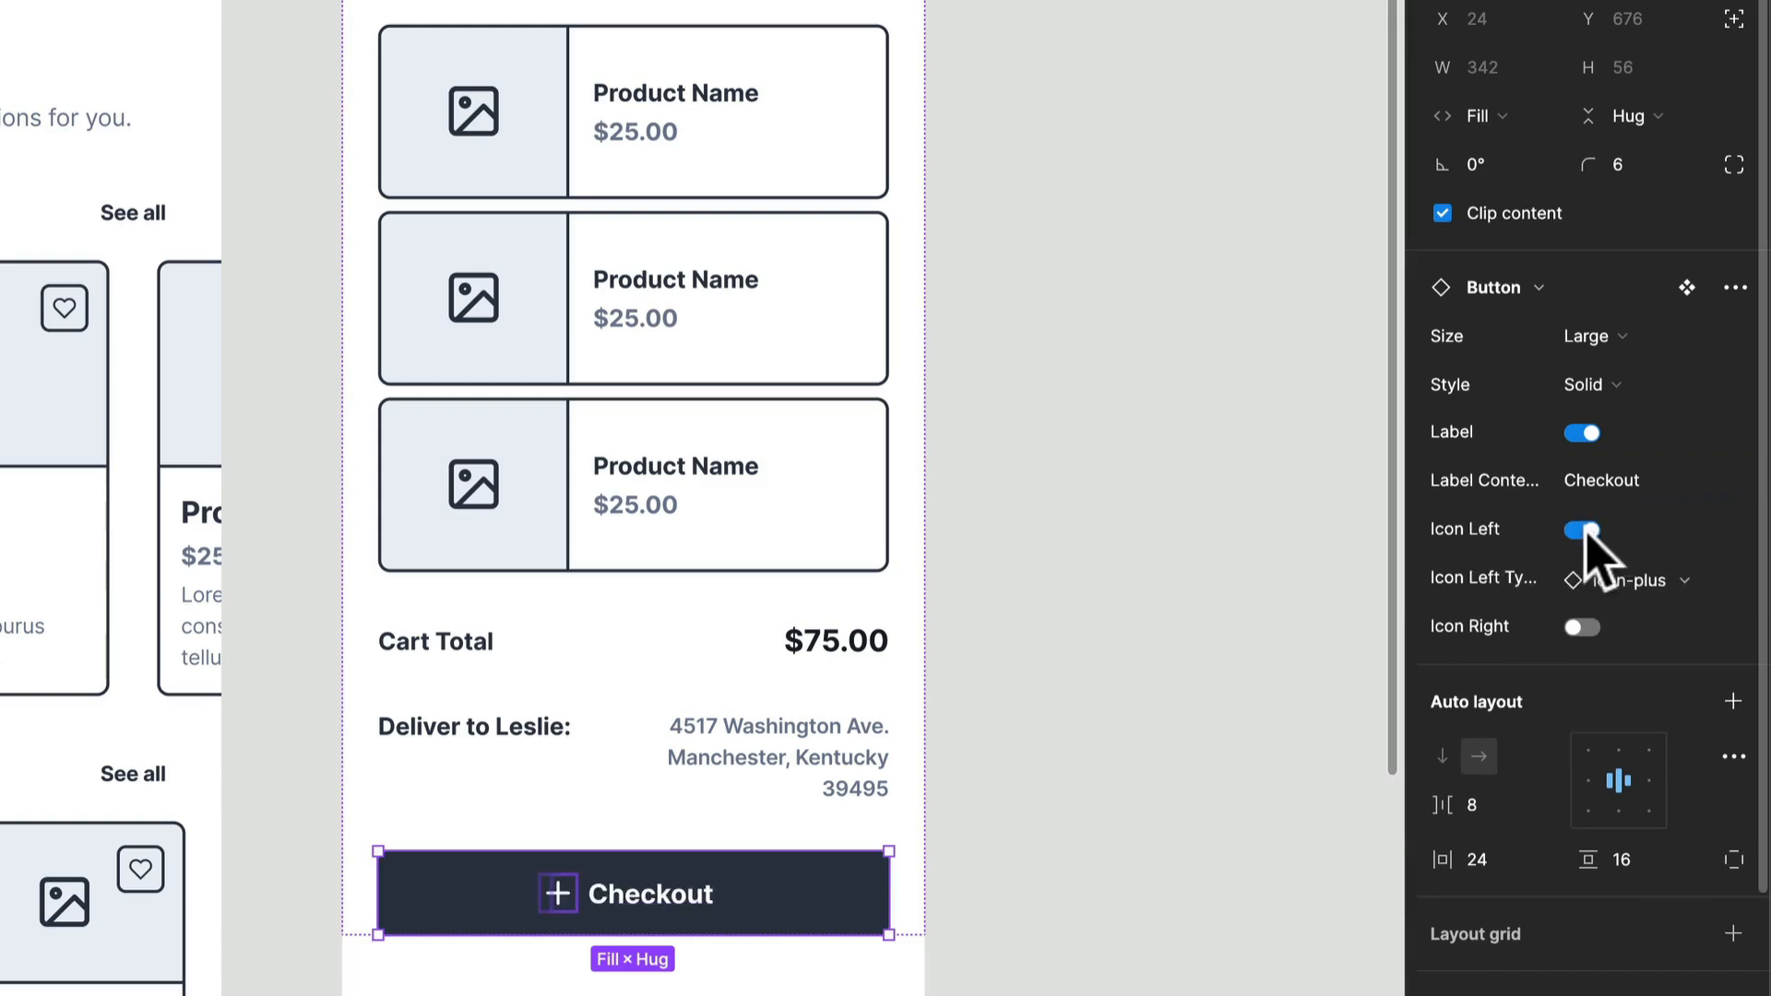
left_click(1623, 605)
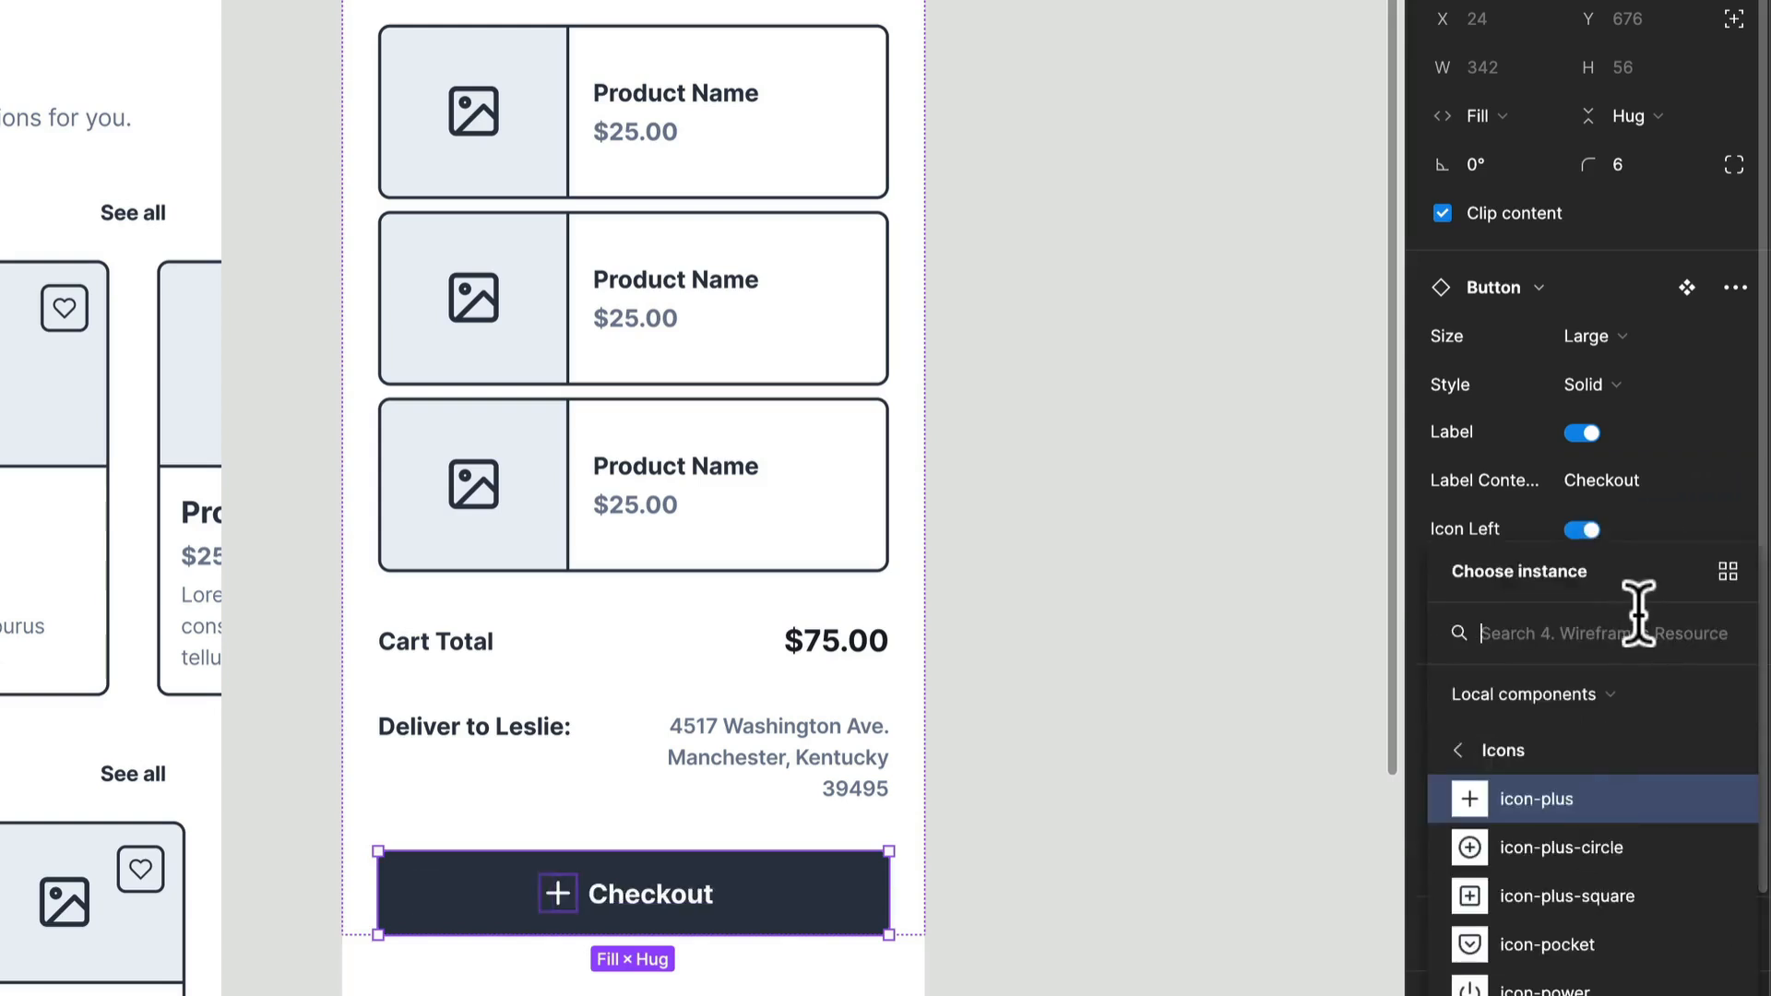
type("cart")
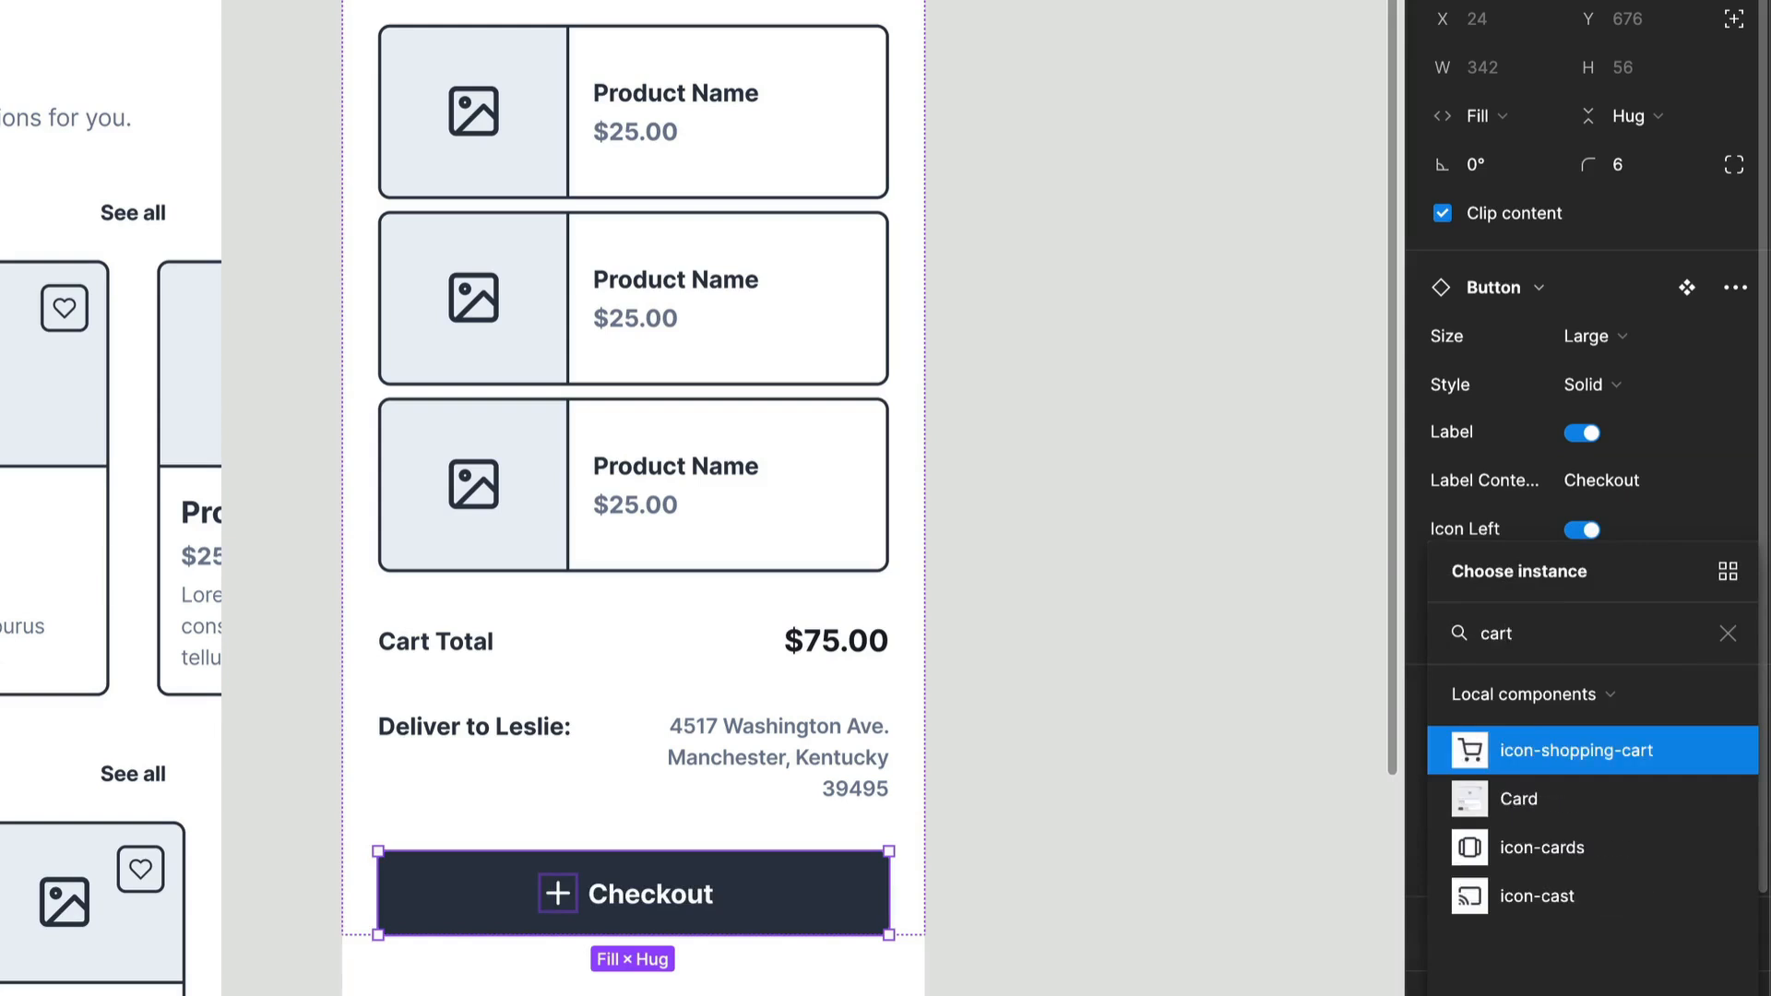
key("Return")
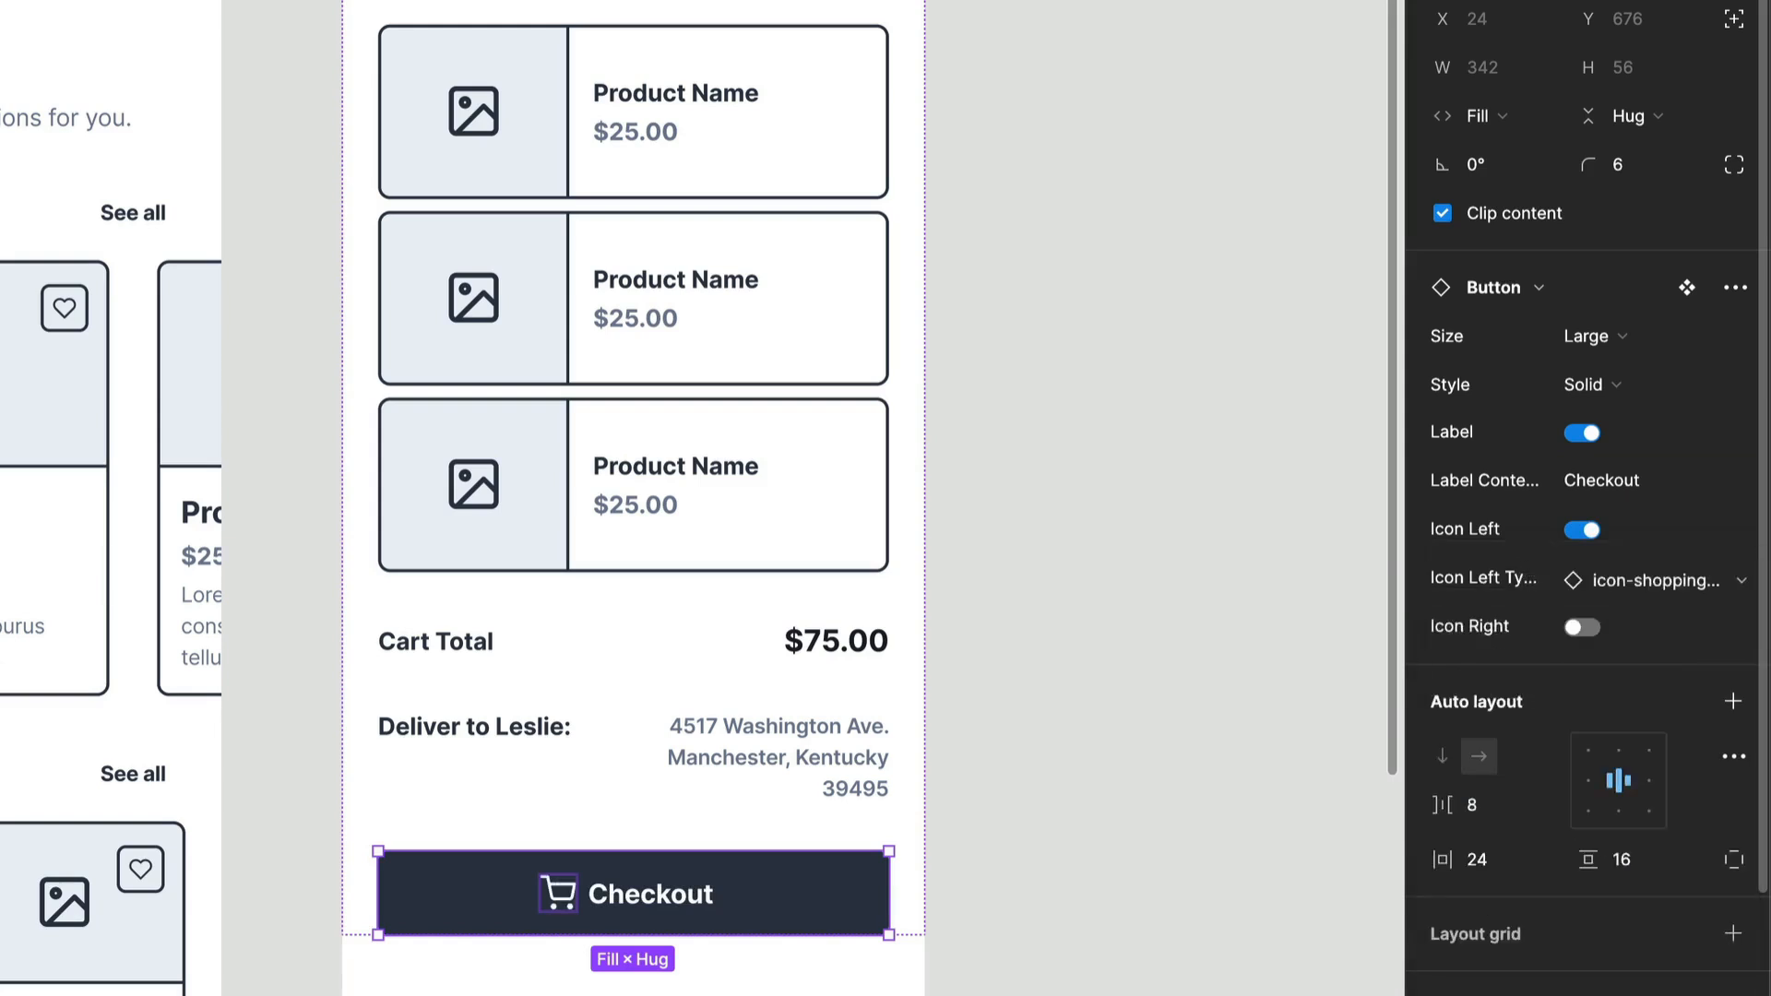
left_click(1285, 744)
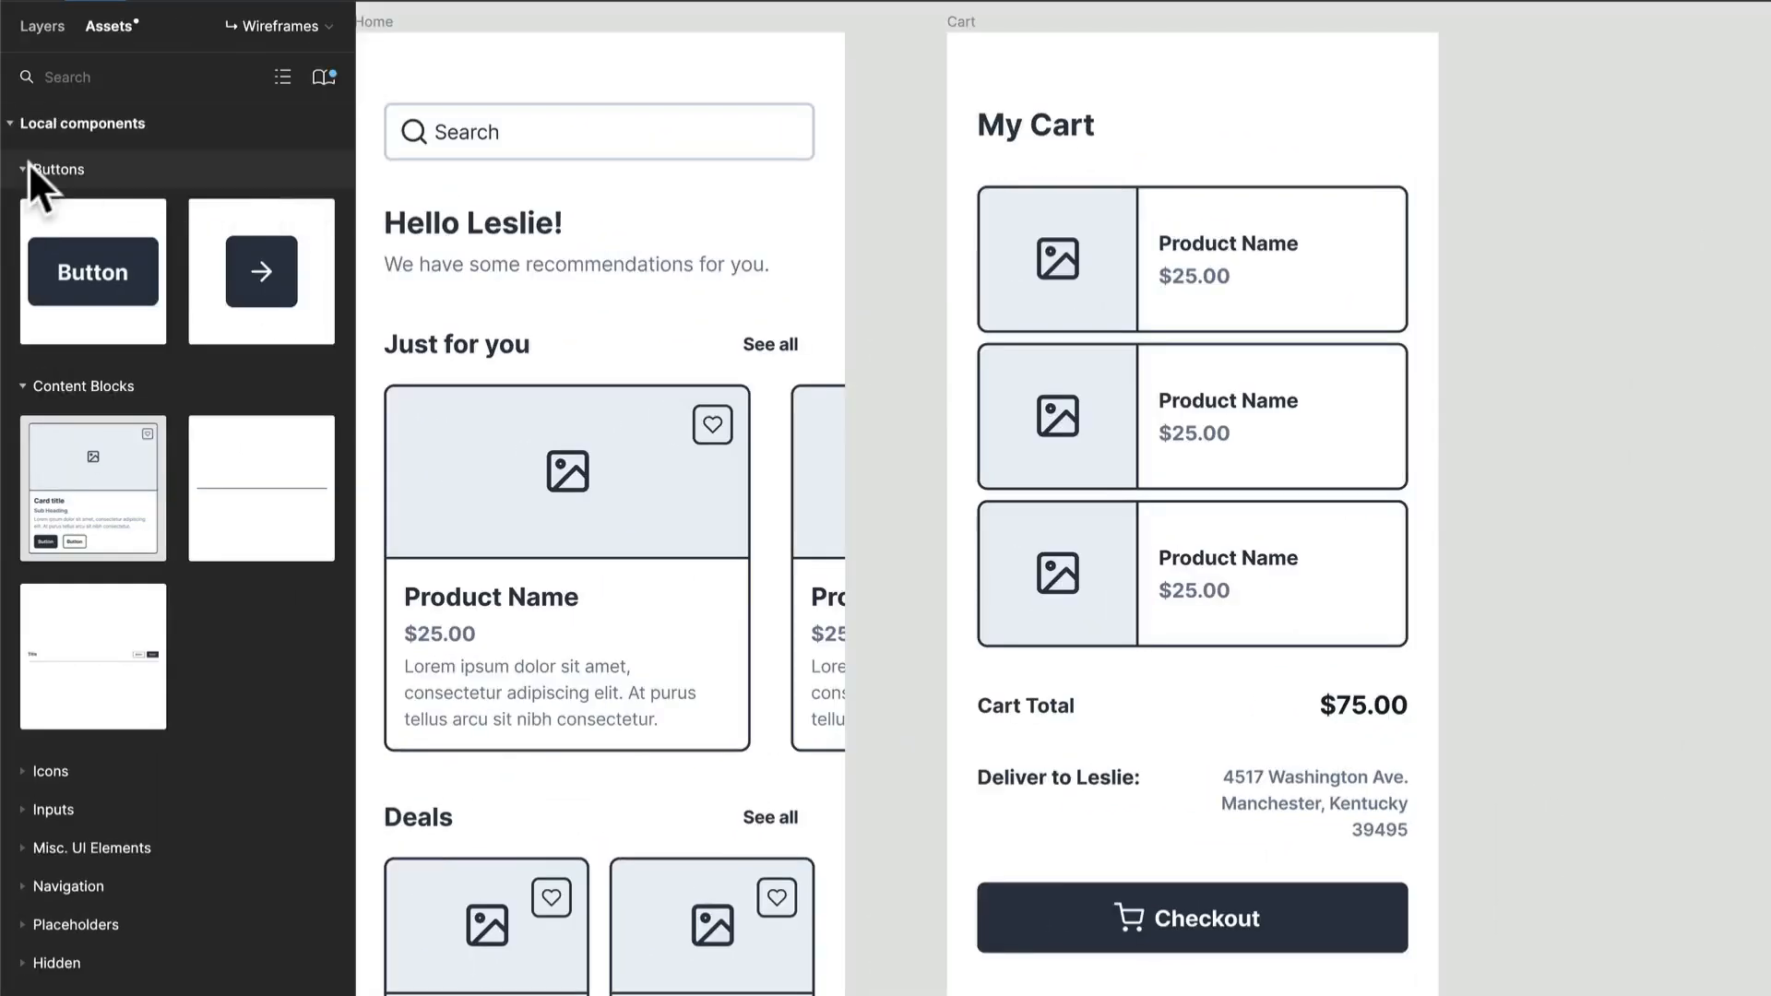
Step: Insert a Divider component below the Checkout button in the Cart frame and set its width to fill the container
left_click(27, 167)
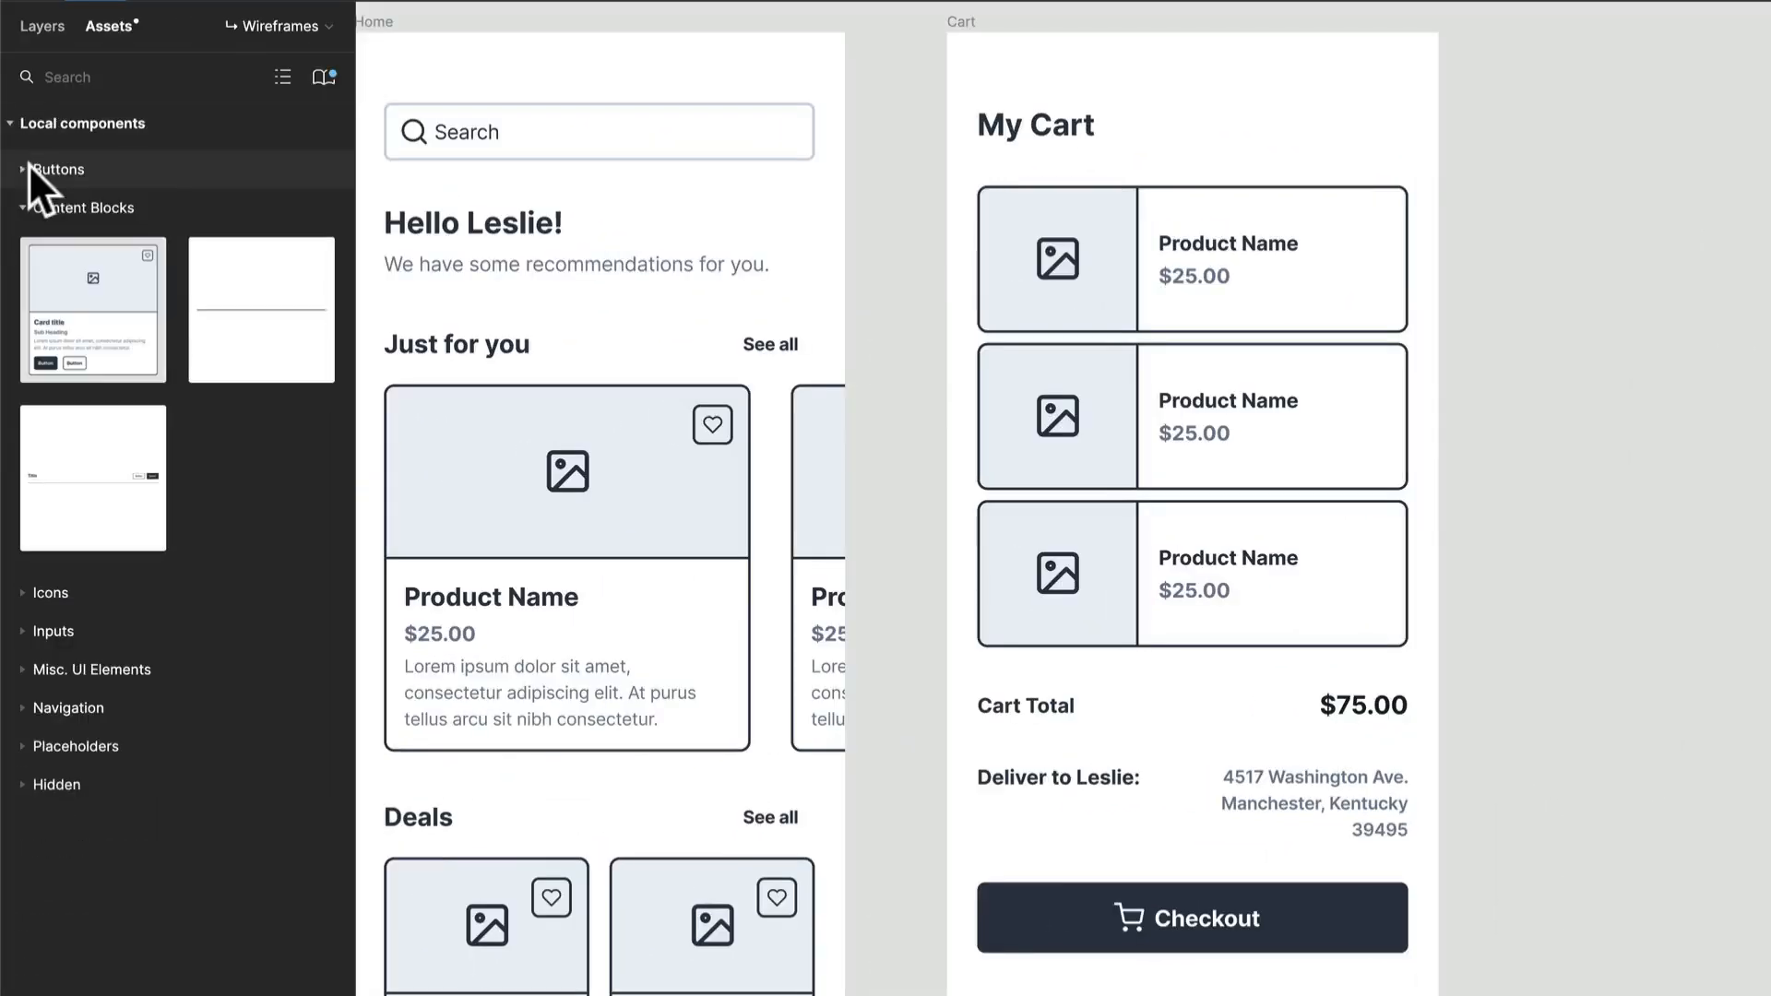
left_click_drag(206, 344, 1139, 881)
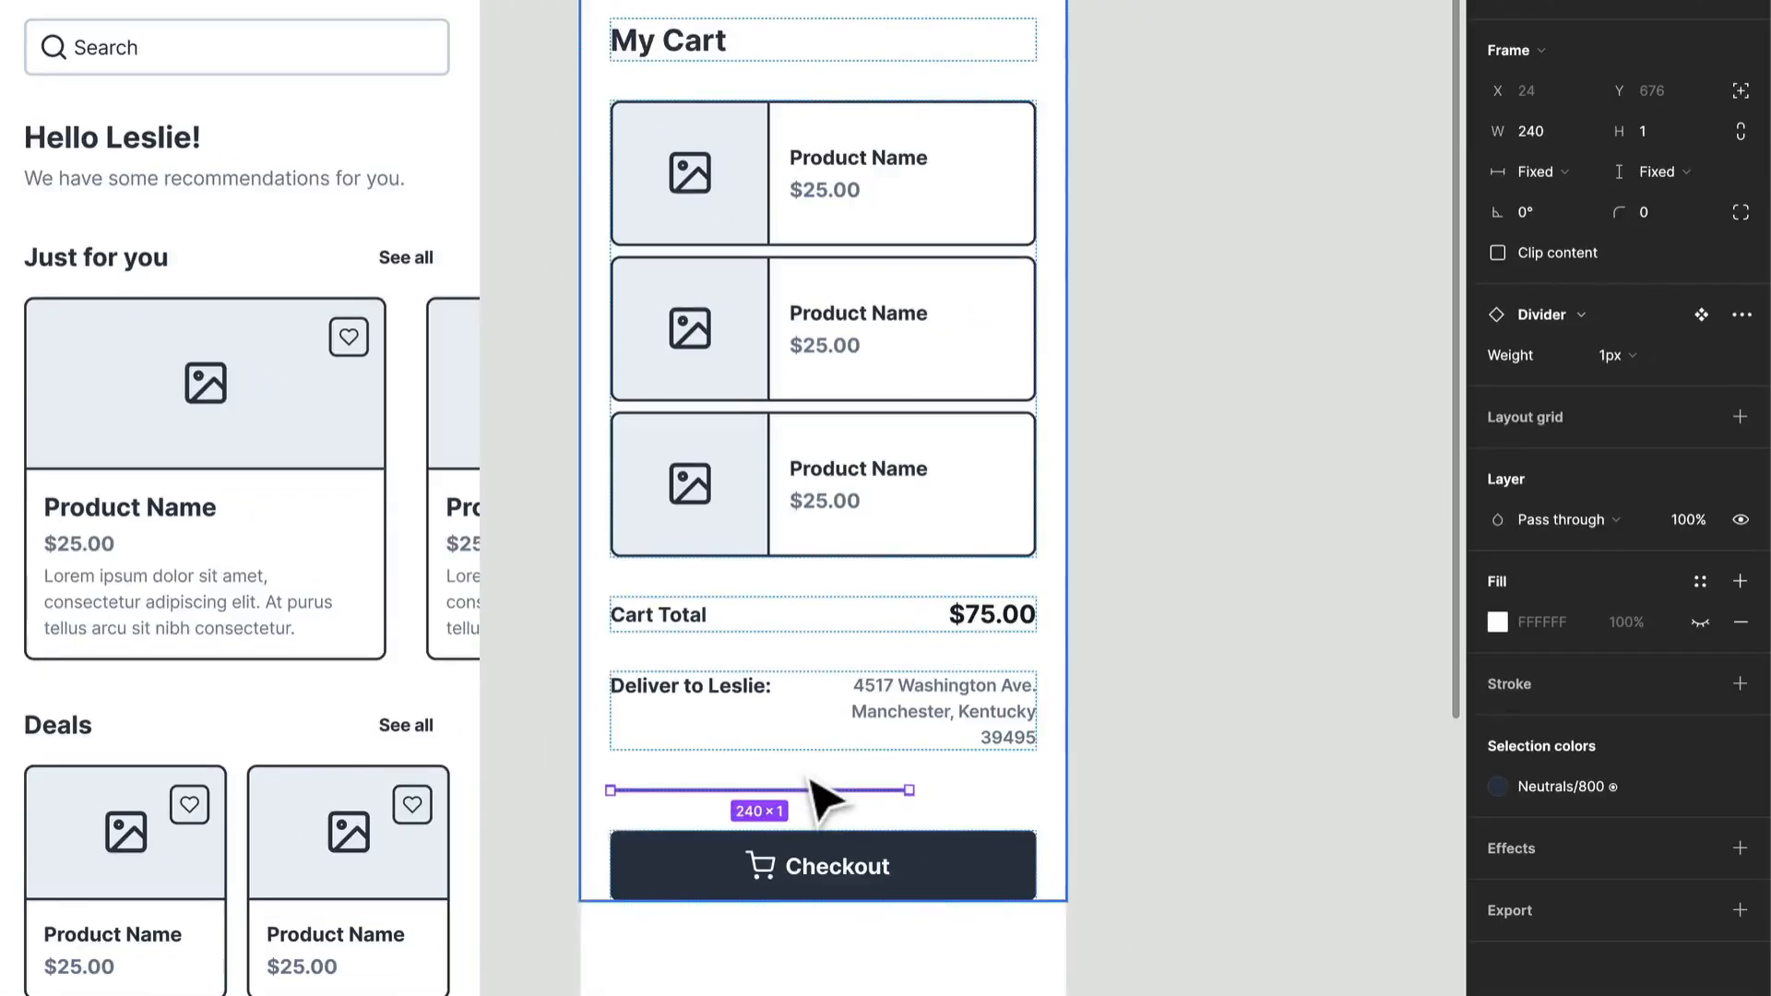
key("Down")
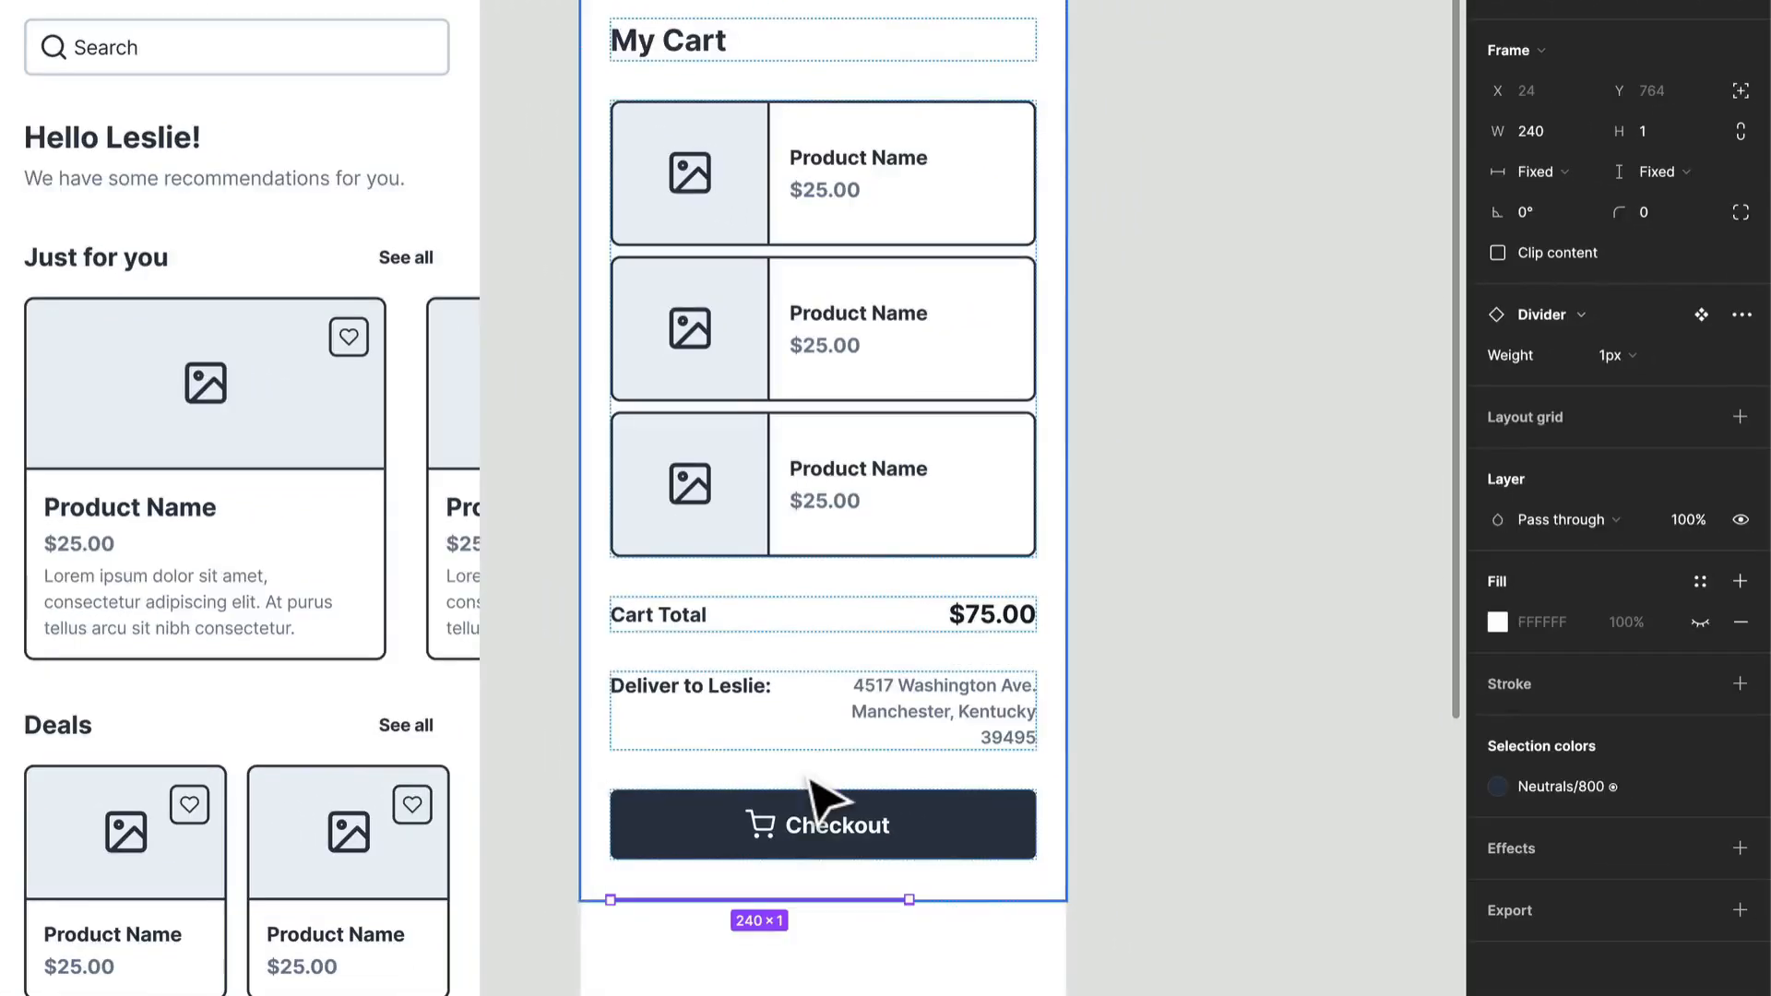
left_click(1552, 179)
left_click(1559, 213)
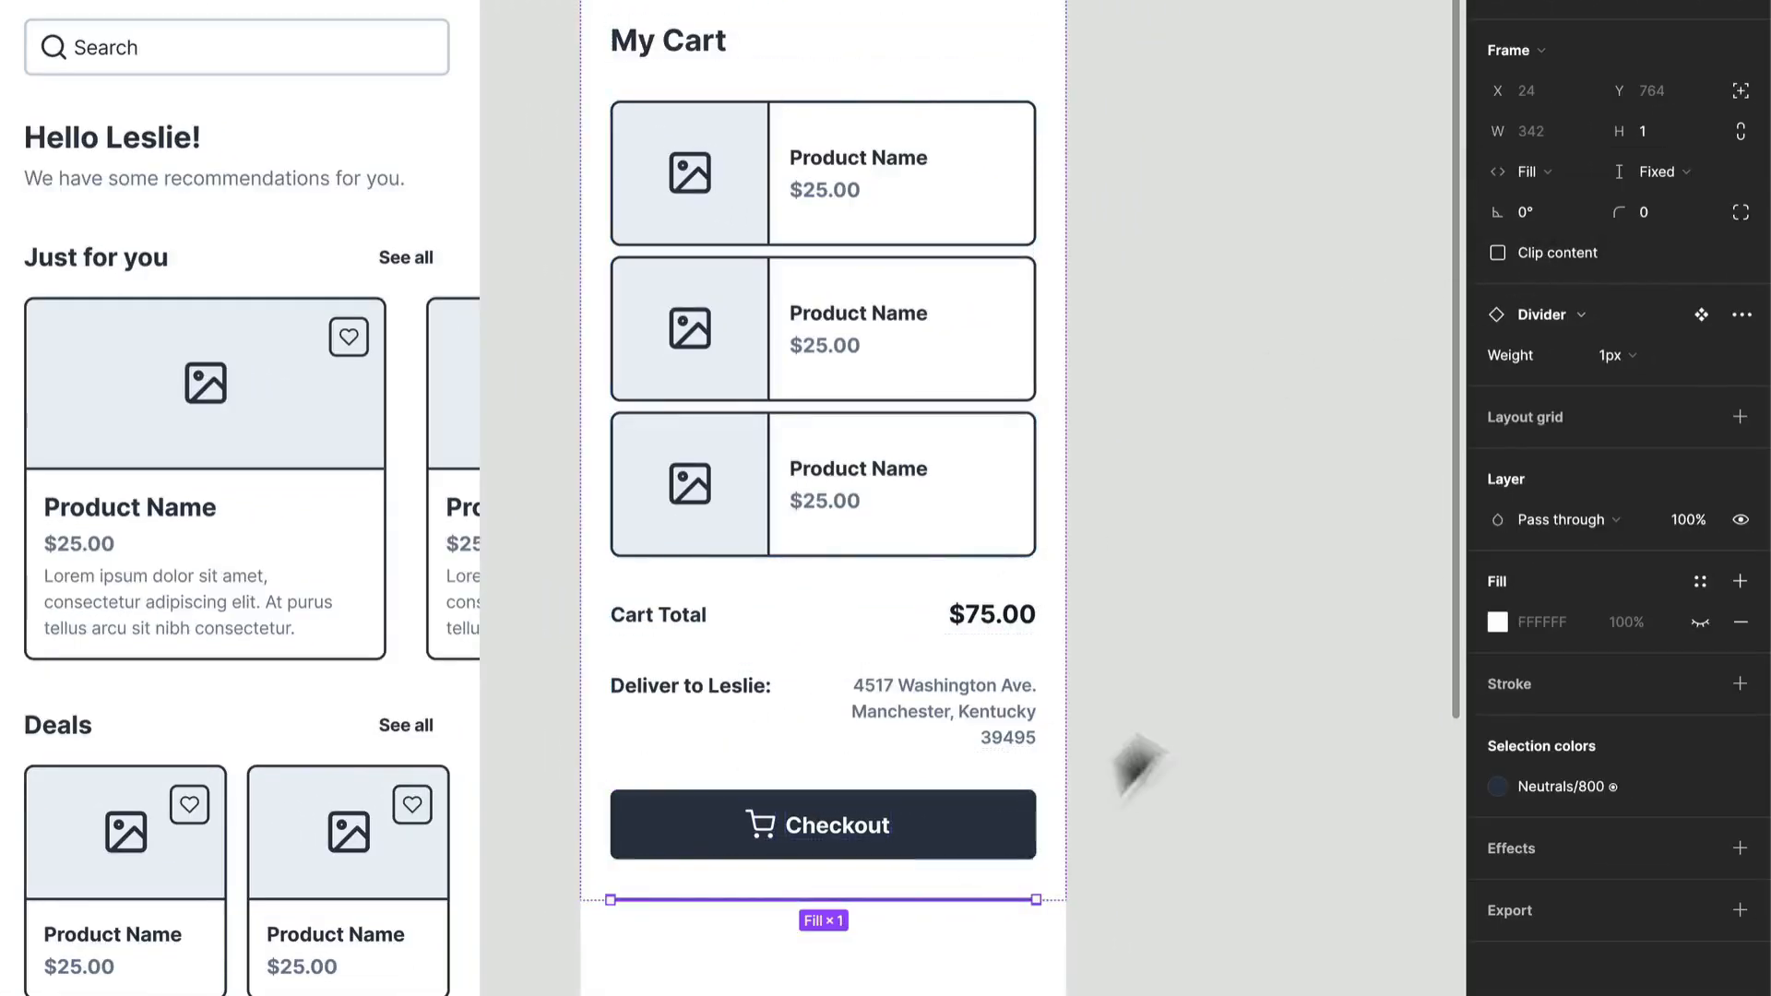
left_click(1236, 672)
Step: Copy the "Just for you" section from the Home frame into the Cart frame's content, below the divider
scroll(1237, 672, "down", 3)
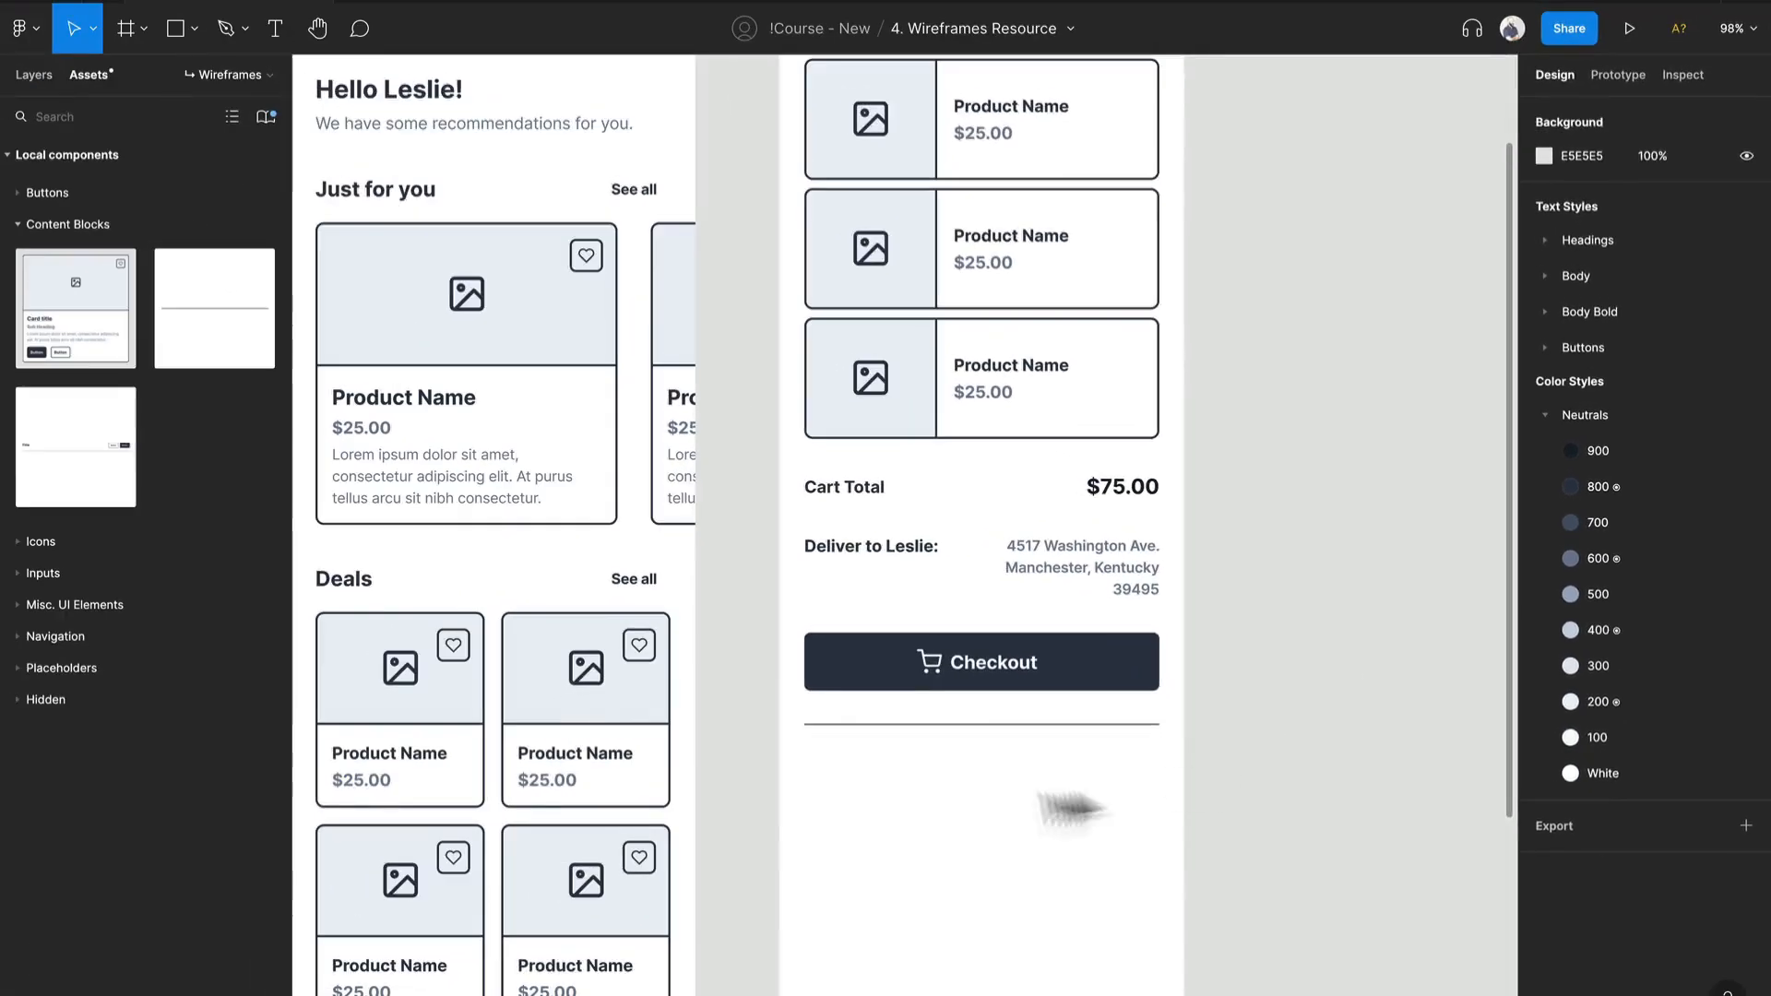
scroll(974, 752, "down", 1)
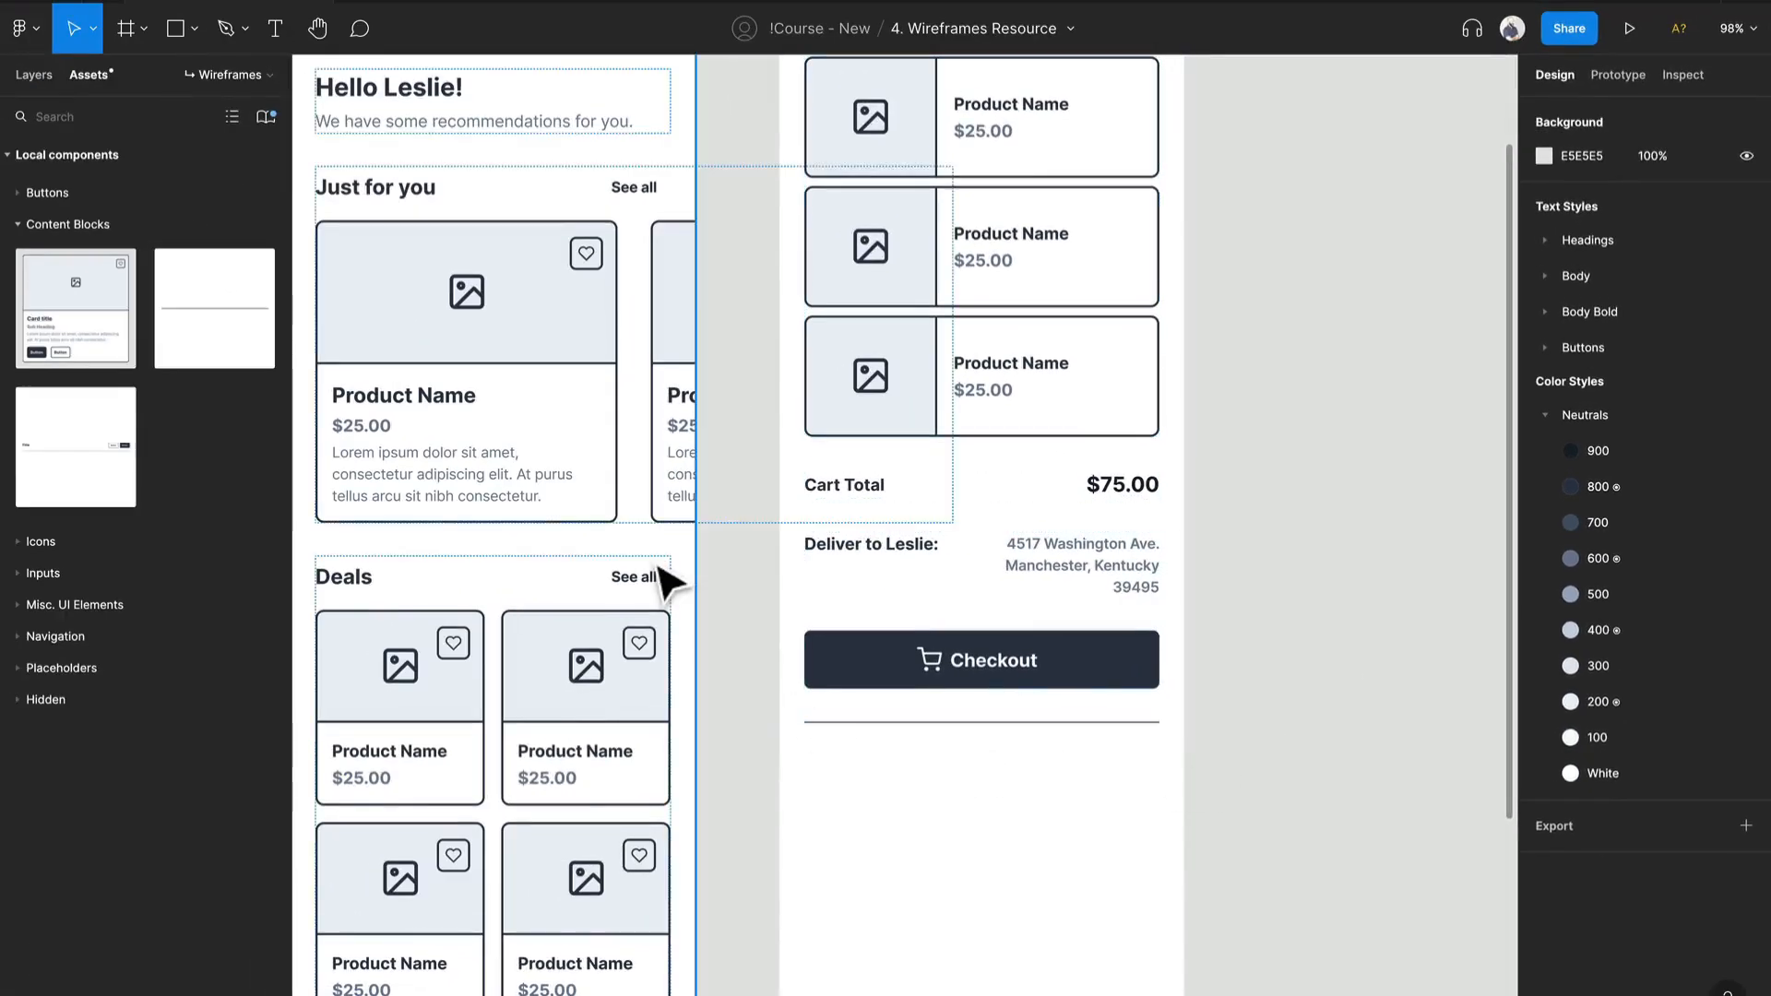
left_click(572, 415)
double_click(571, 415)
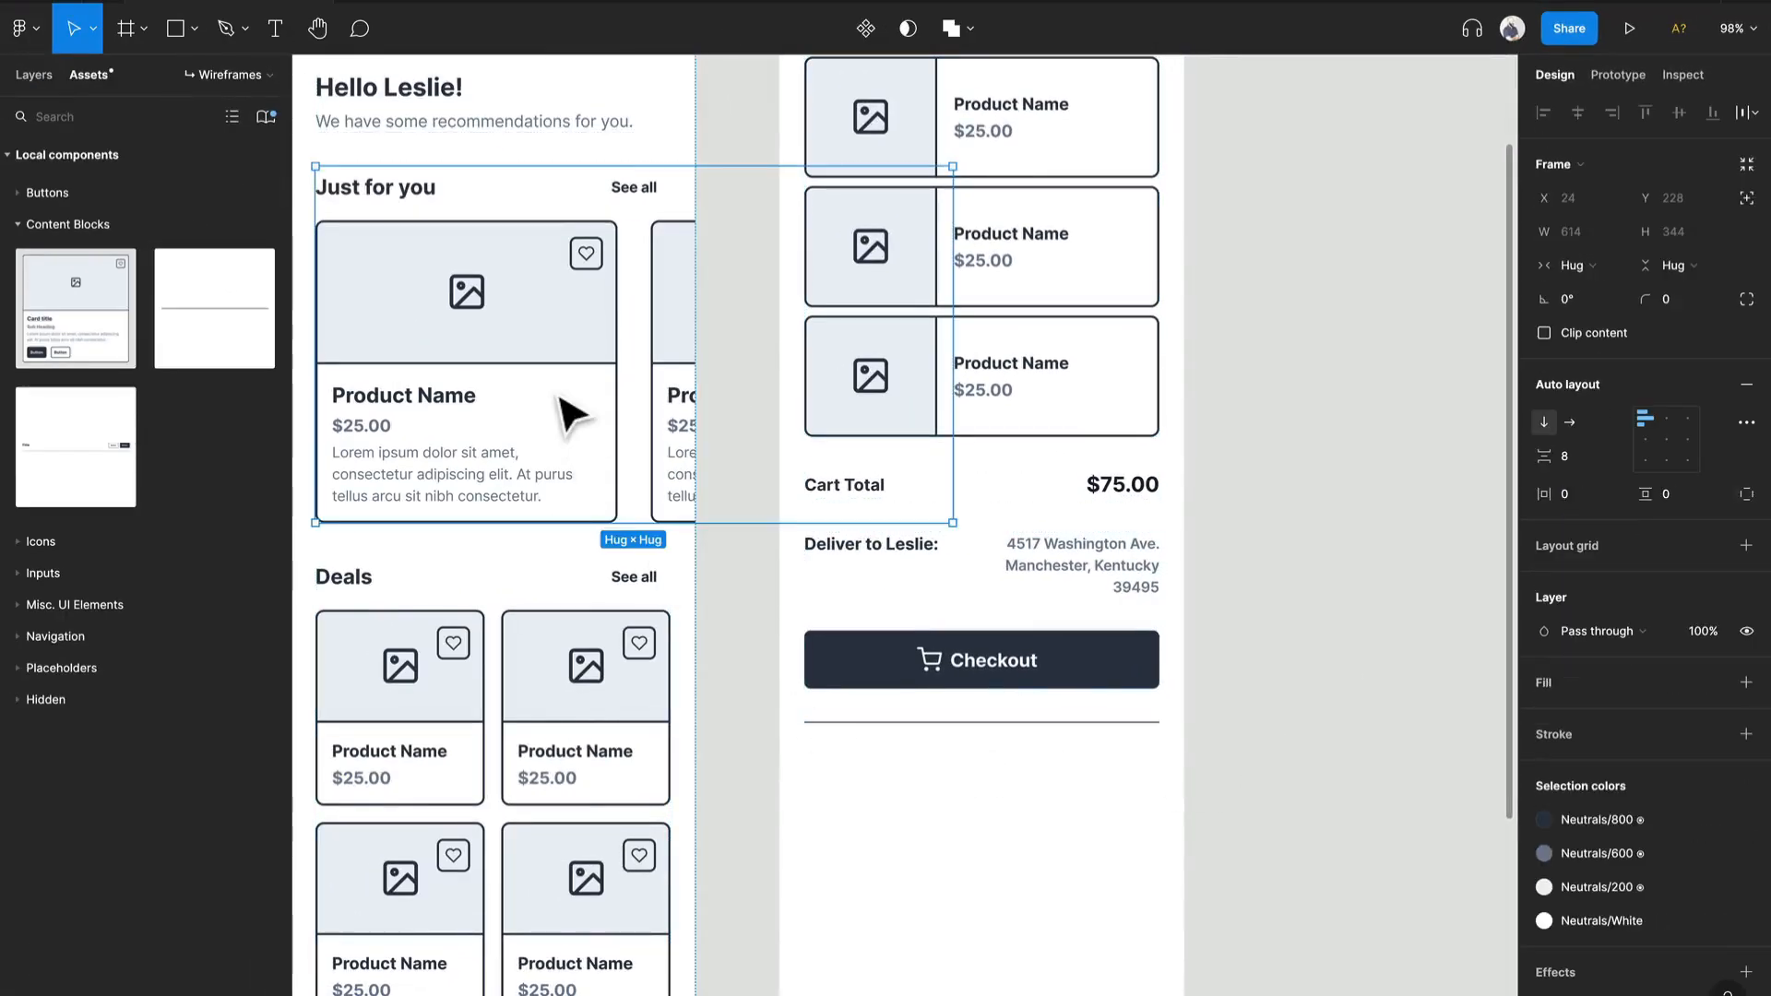
left_click(1154, 557)
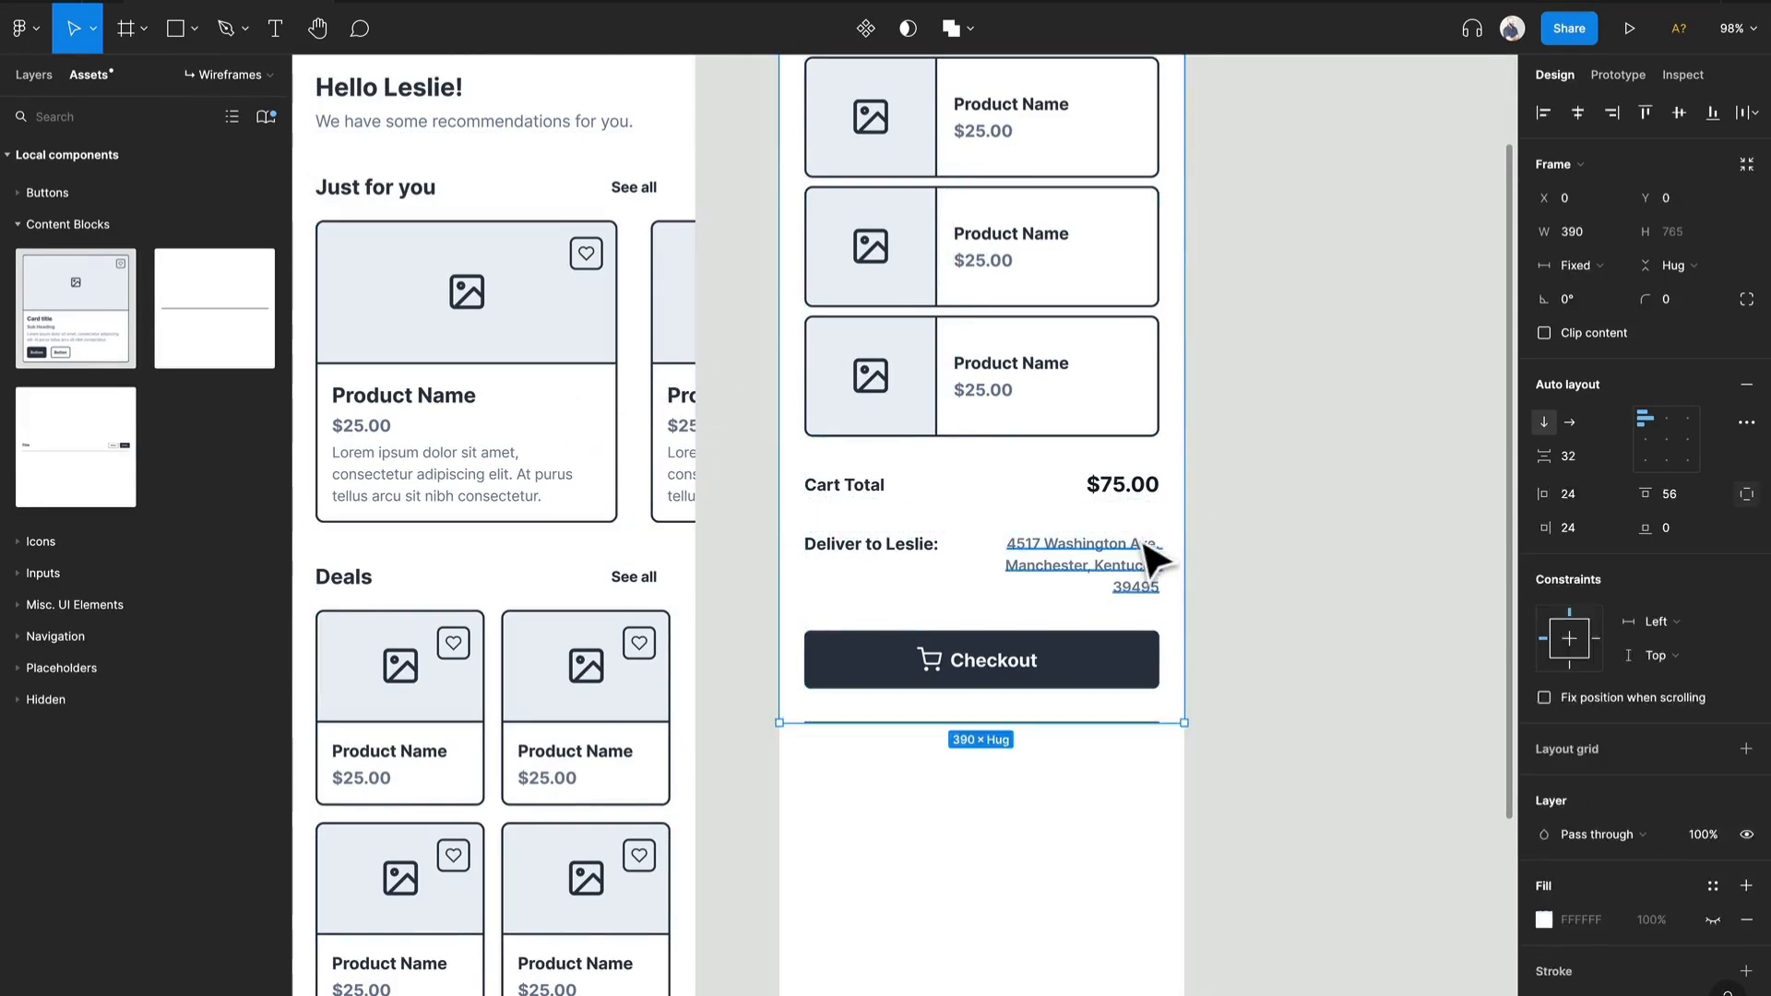
key("ctrl+v")
scroll(913, 779, "down", 4)
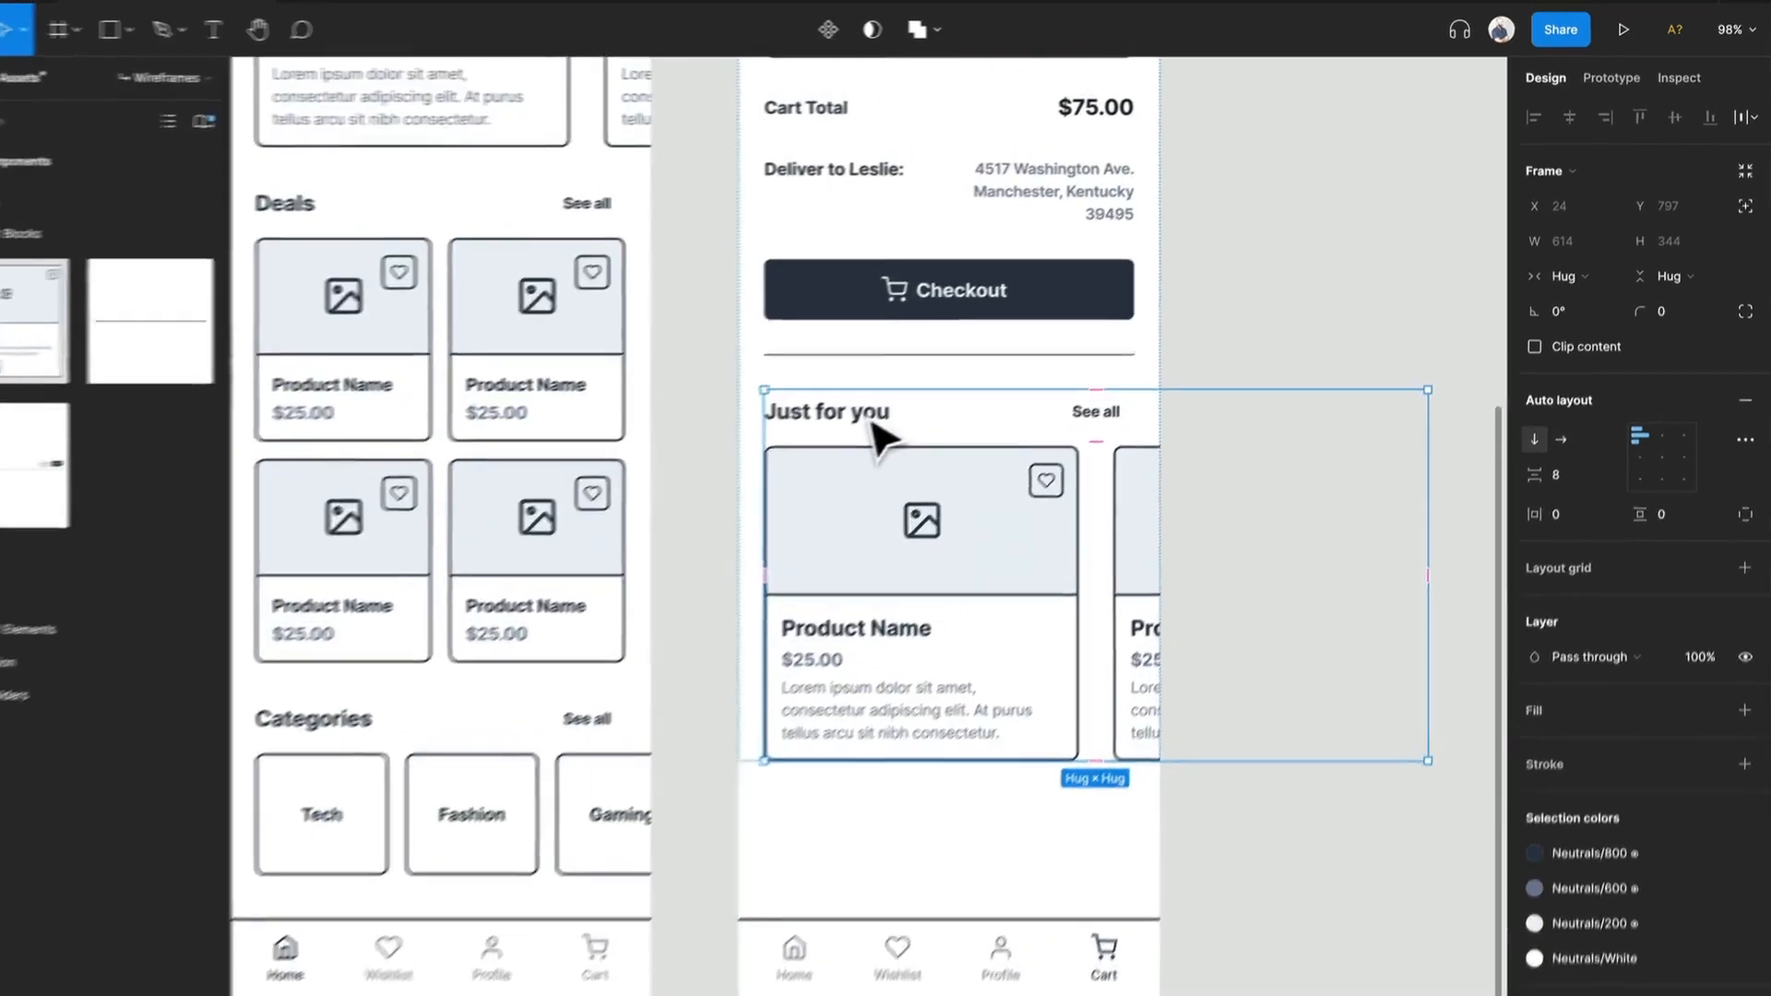
Step: Change the heading of the copied section in the Cart frame to "Others bought"
double_click(906, 402)
double_click(764, 461)
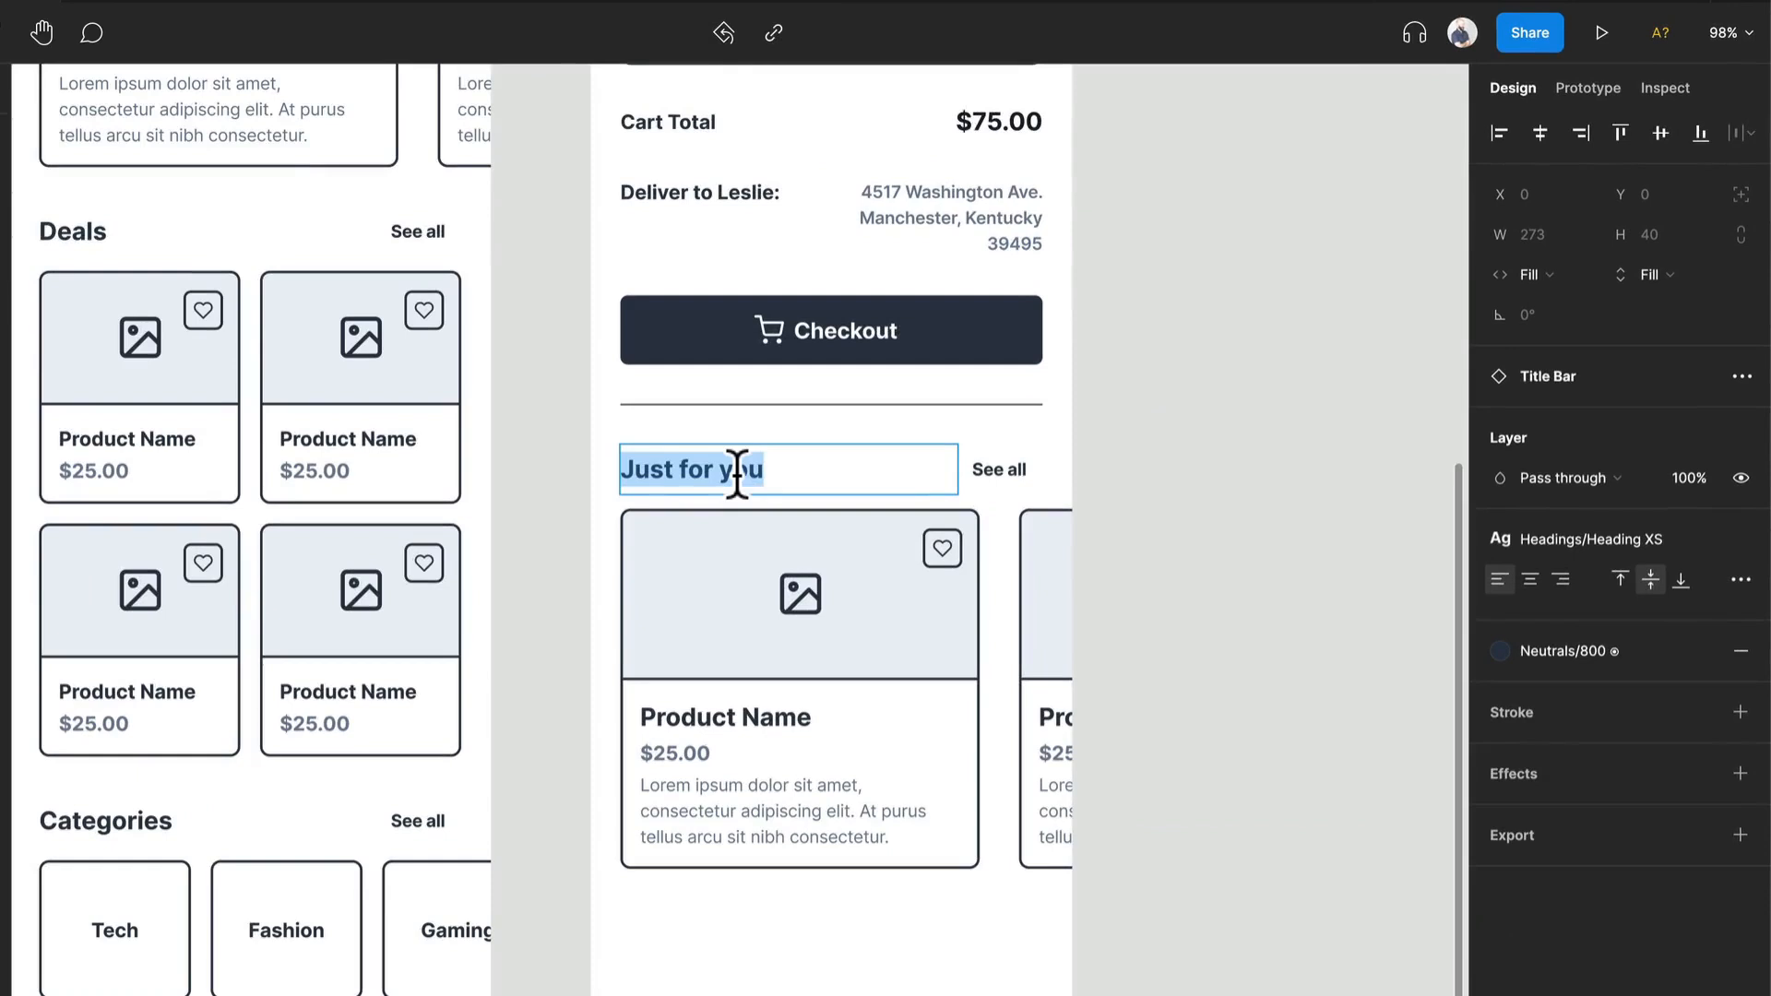
type("Others bought")
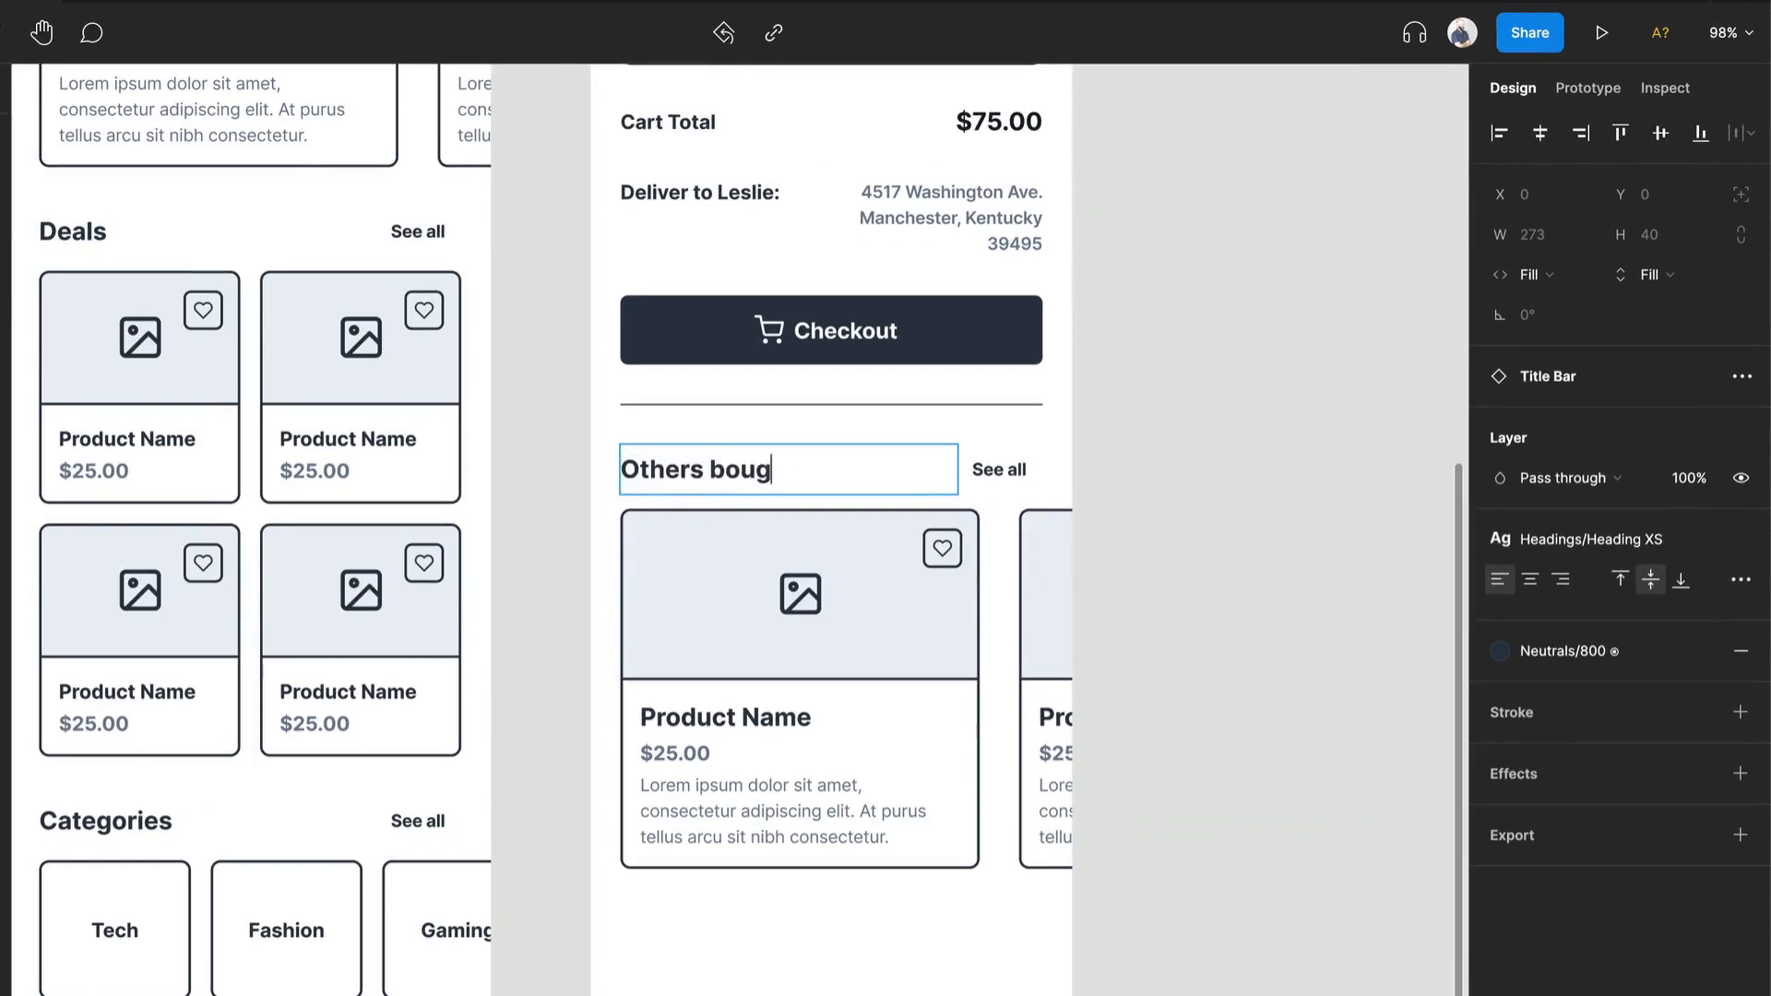
left_click(1115, 492)
Step: Turn off the Content text on both product cards in the Others bought section
double_click(851, 688)
key("ctrl+a")
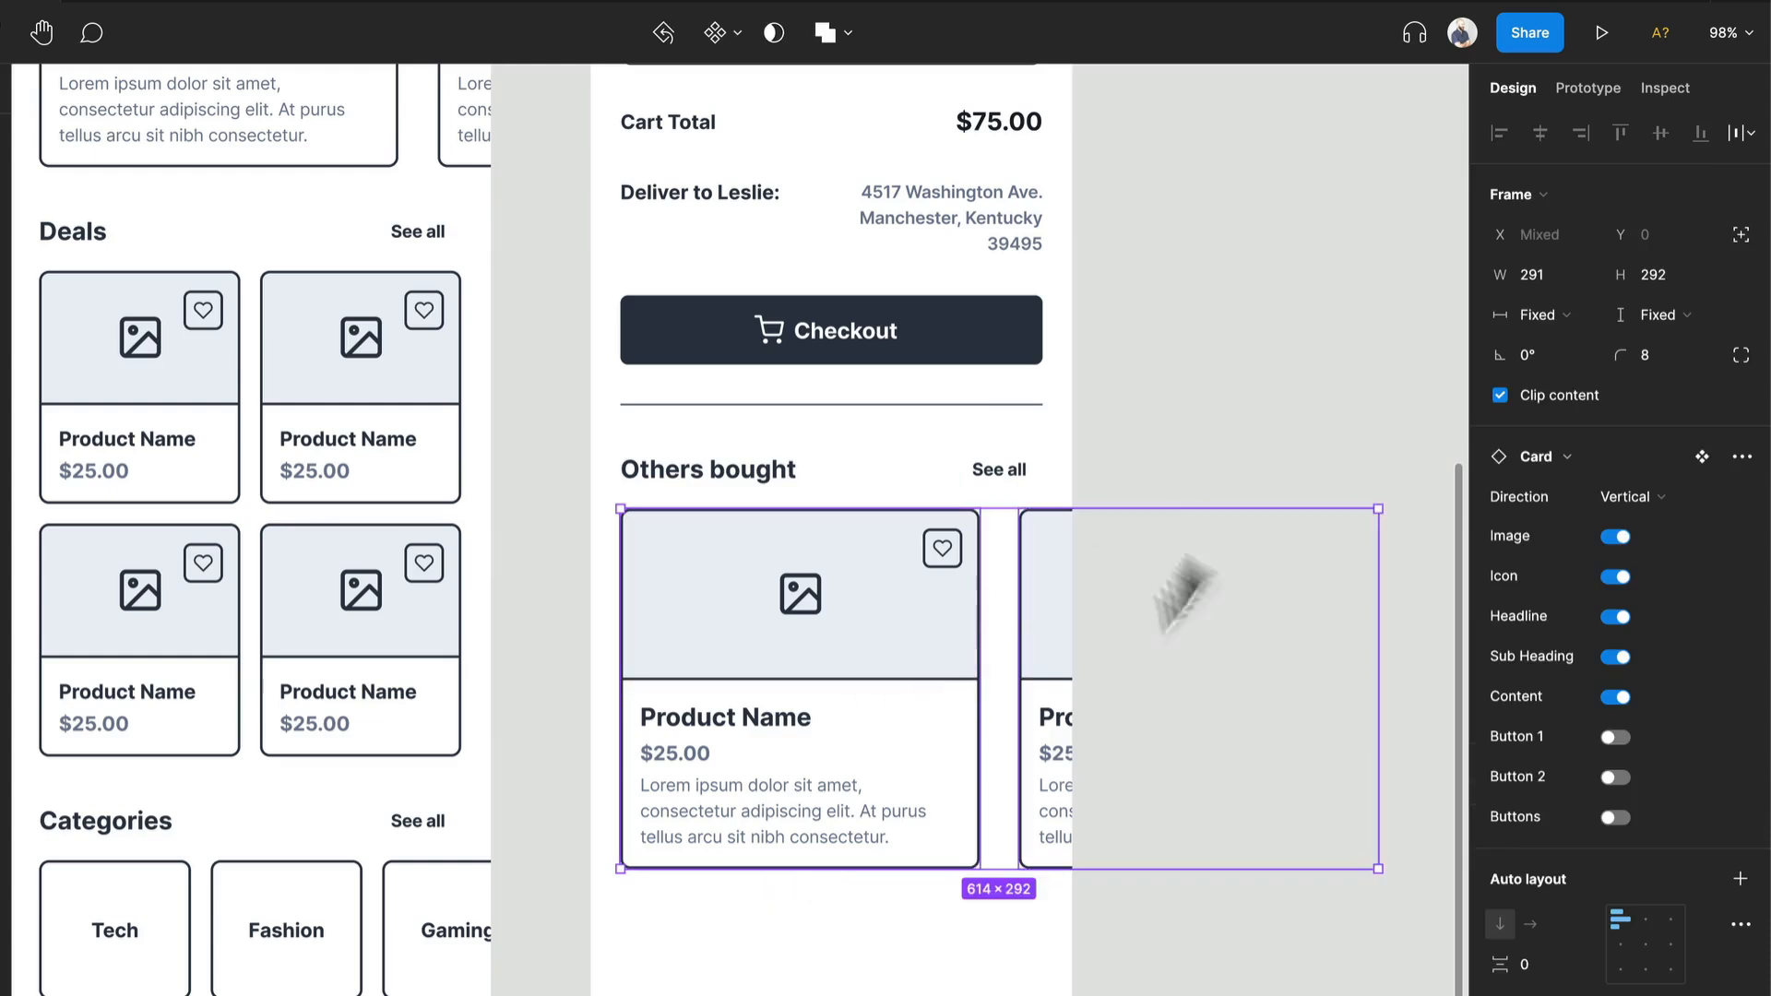
left_click(1612, 698)
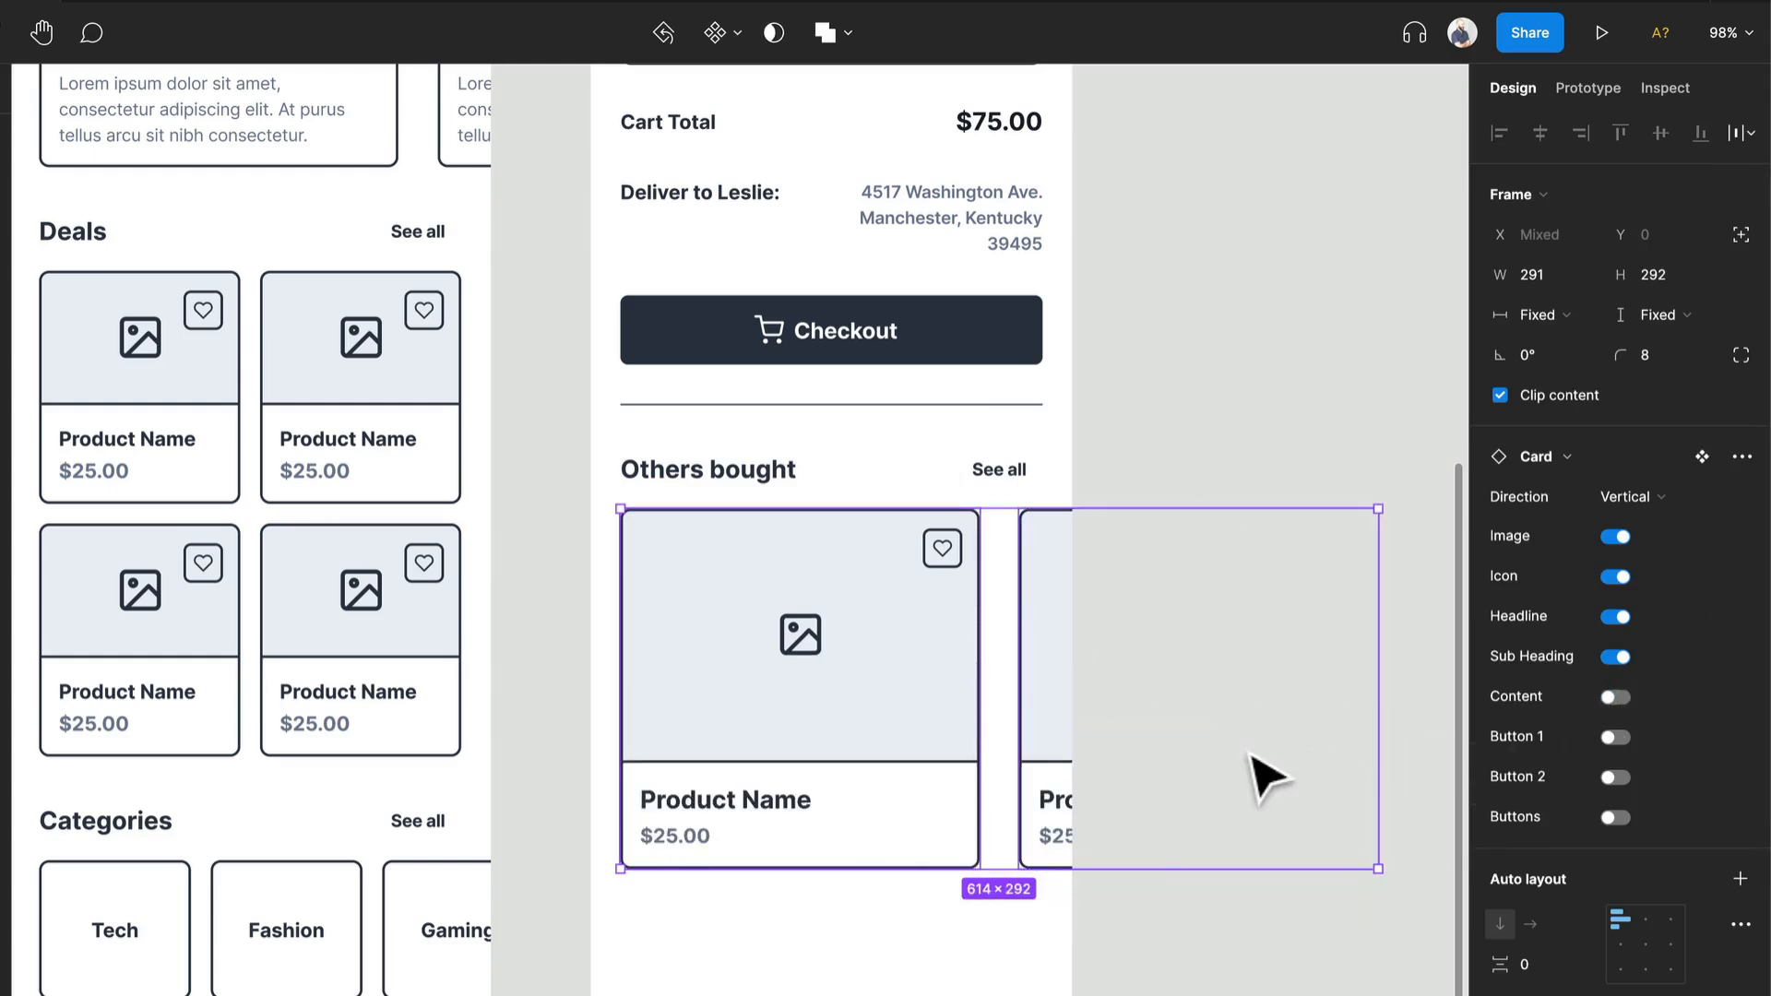
left_click(1155, 943)
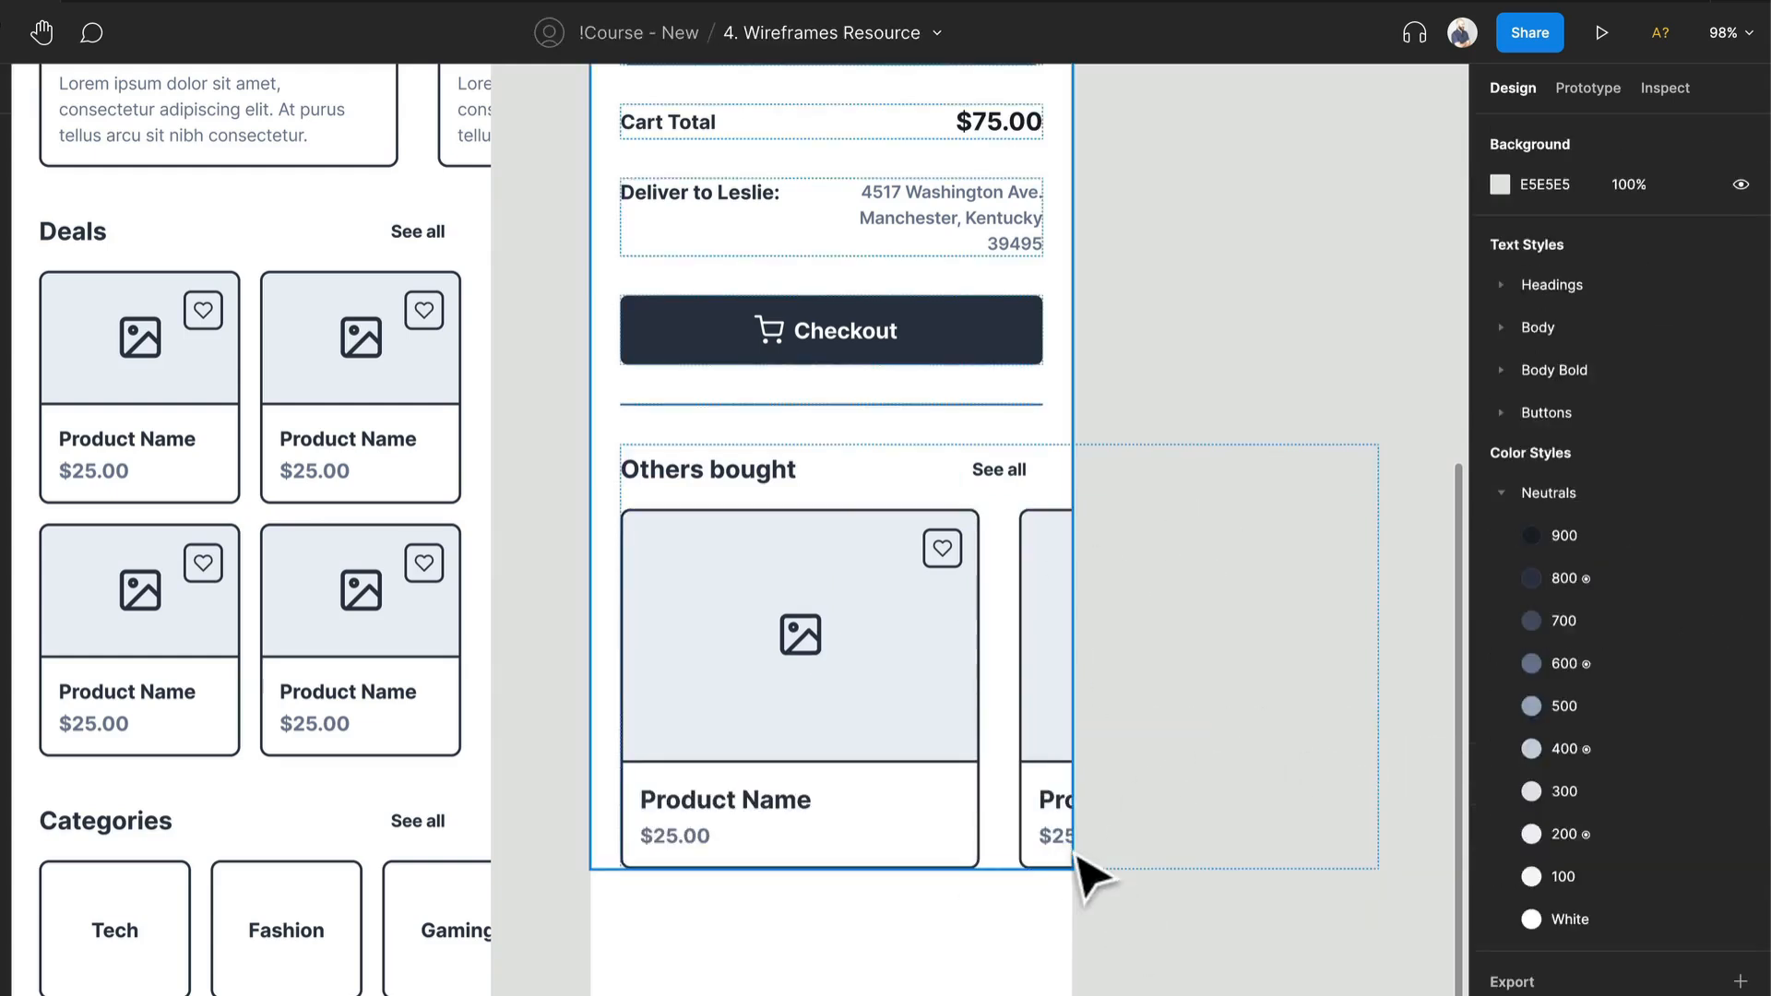
Step: Reduce the height of the product cards in the Others bought section
left_click(970, 794)
key("Return")
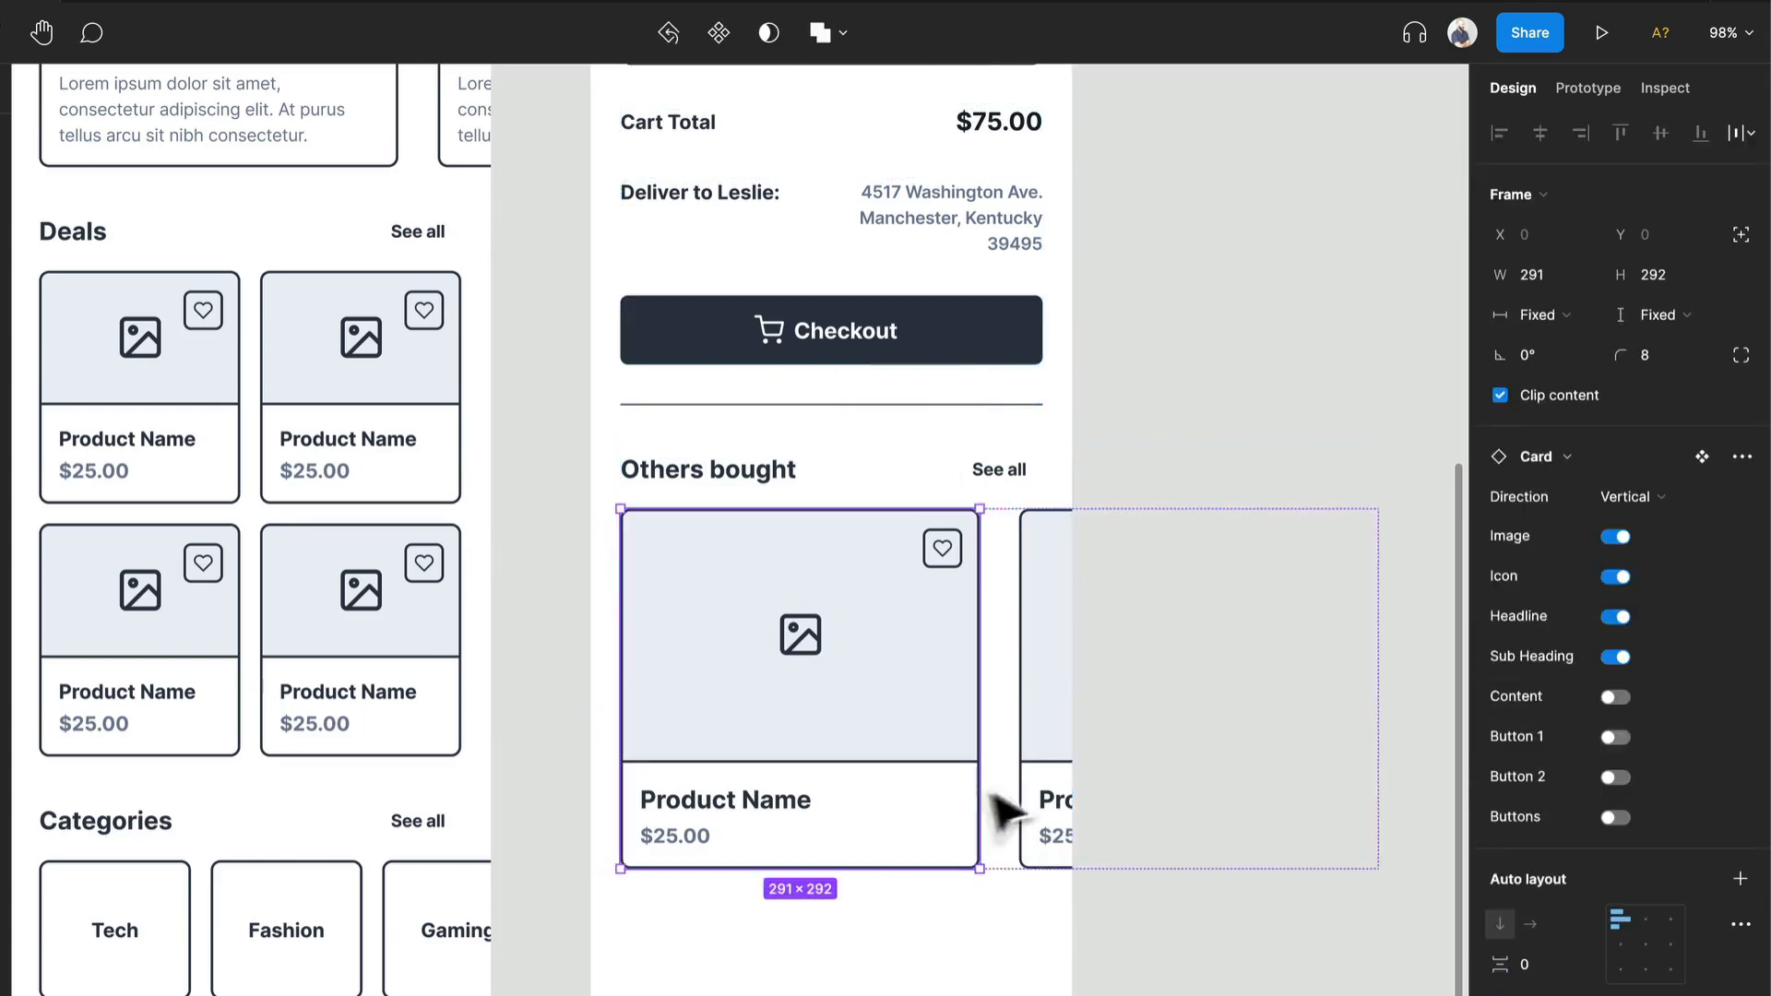
left_click_drag(990, 879, 1014, 810)
left_click(922, 964)
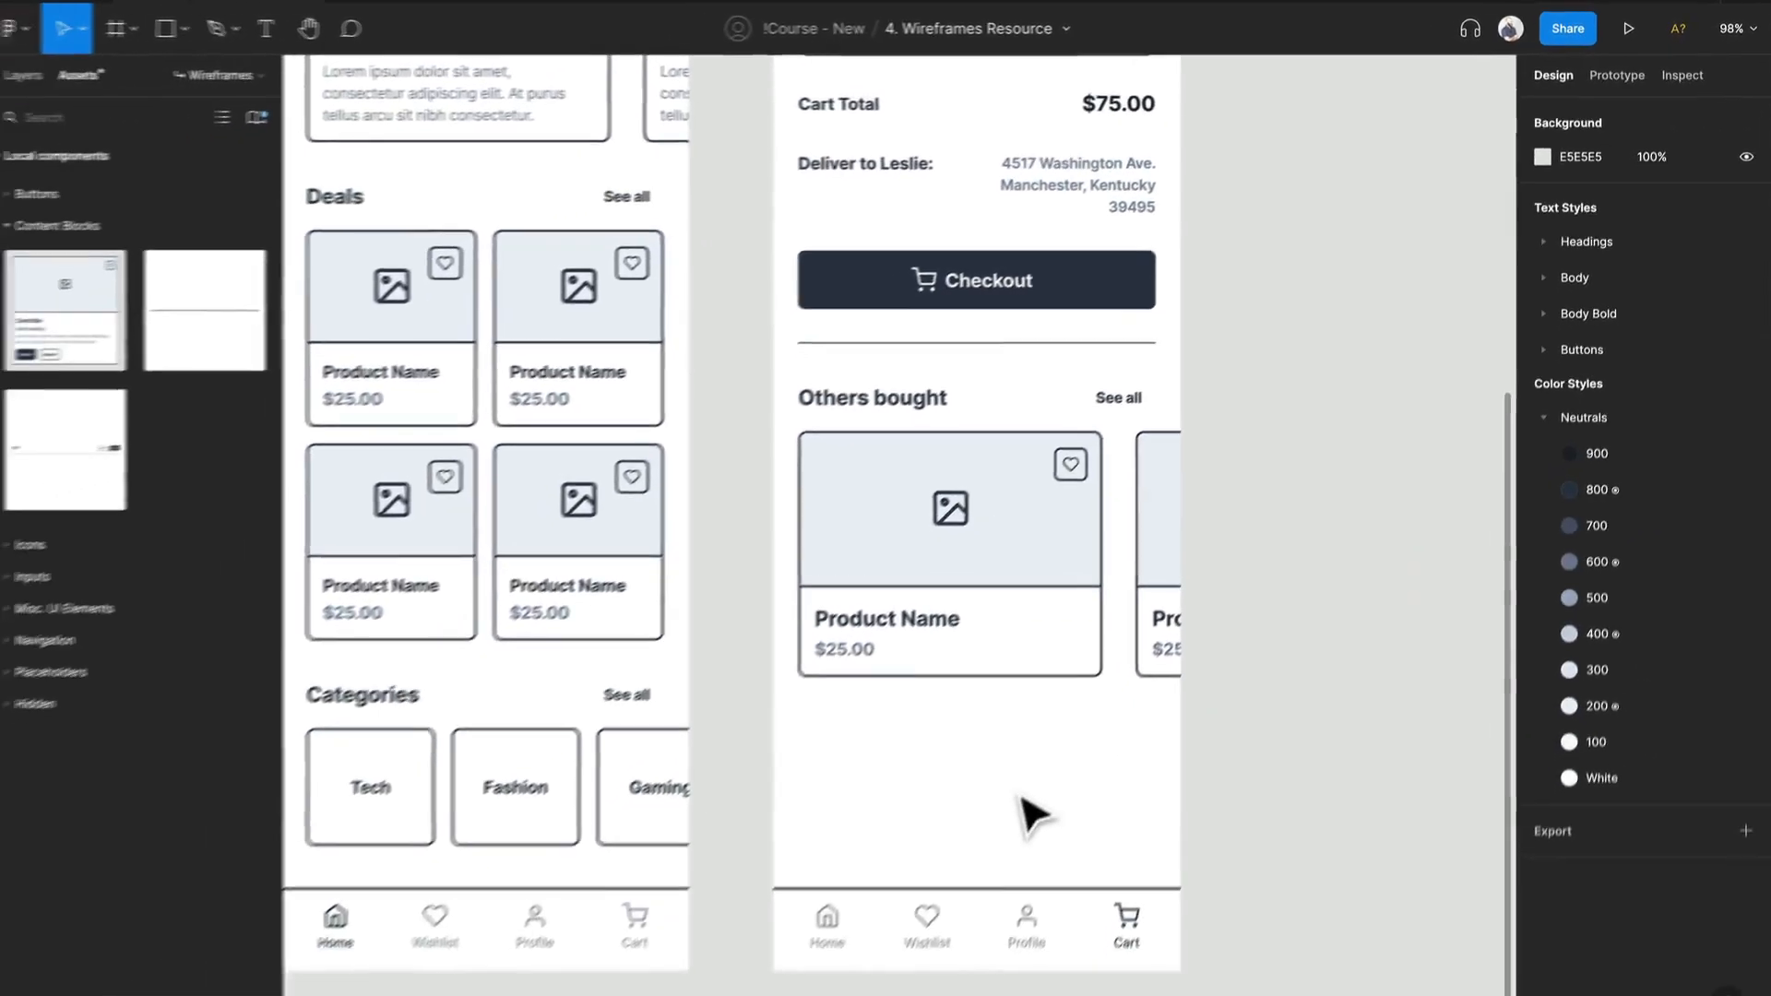
Step: Shorten the Cart frame to a height of 918, keeping its width at 390
scroll(1213, 704, "down", 5)
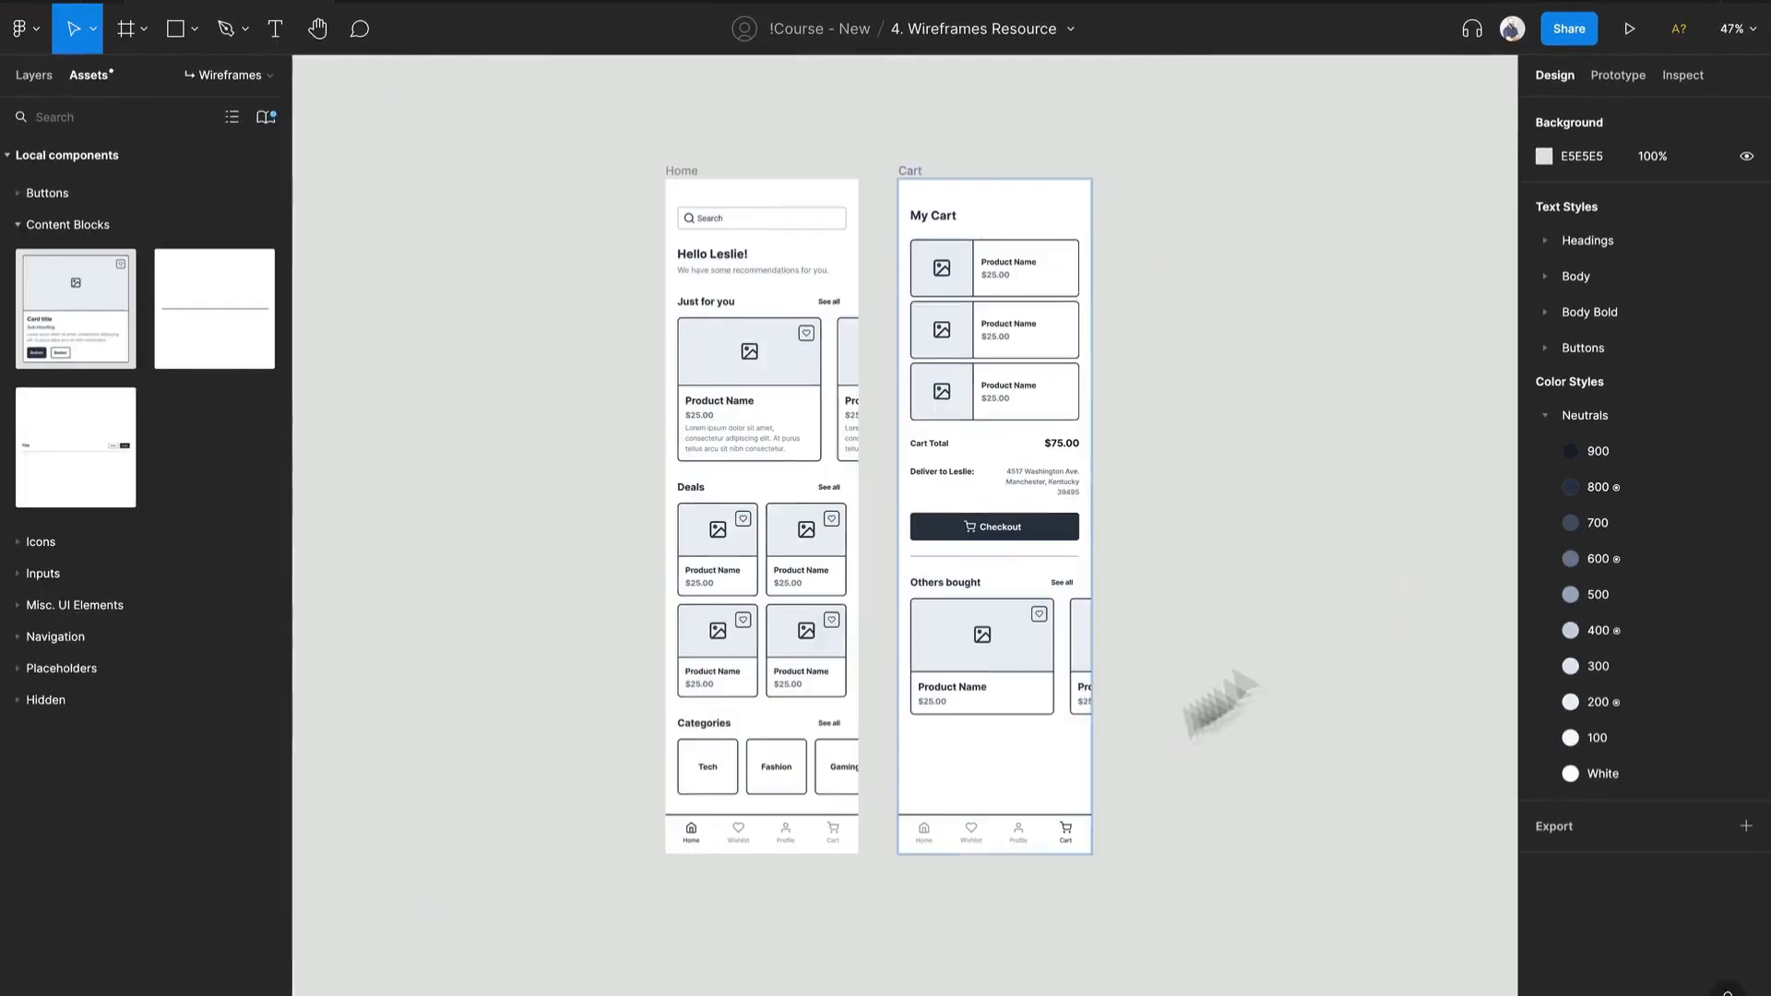
scroll(1265, 395, "up", 3)
scroll(1264, 407, "up", 2)
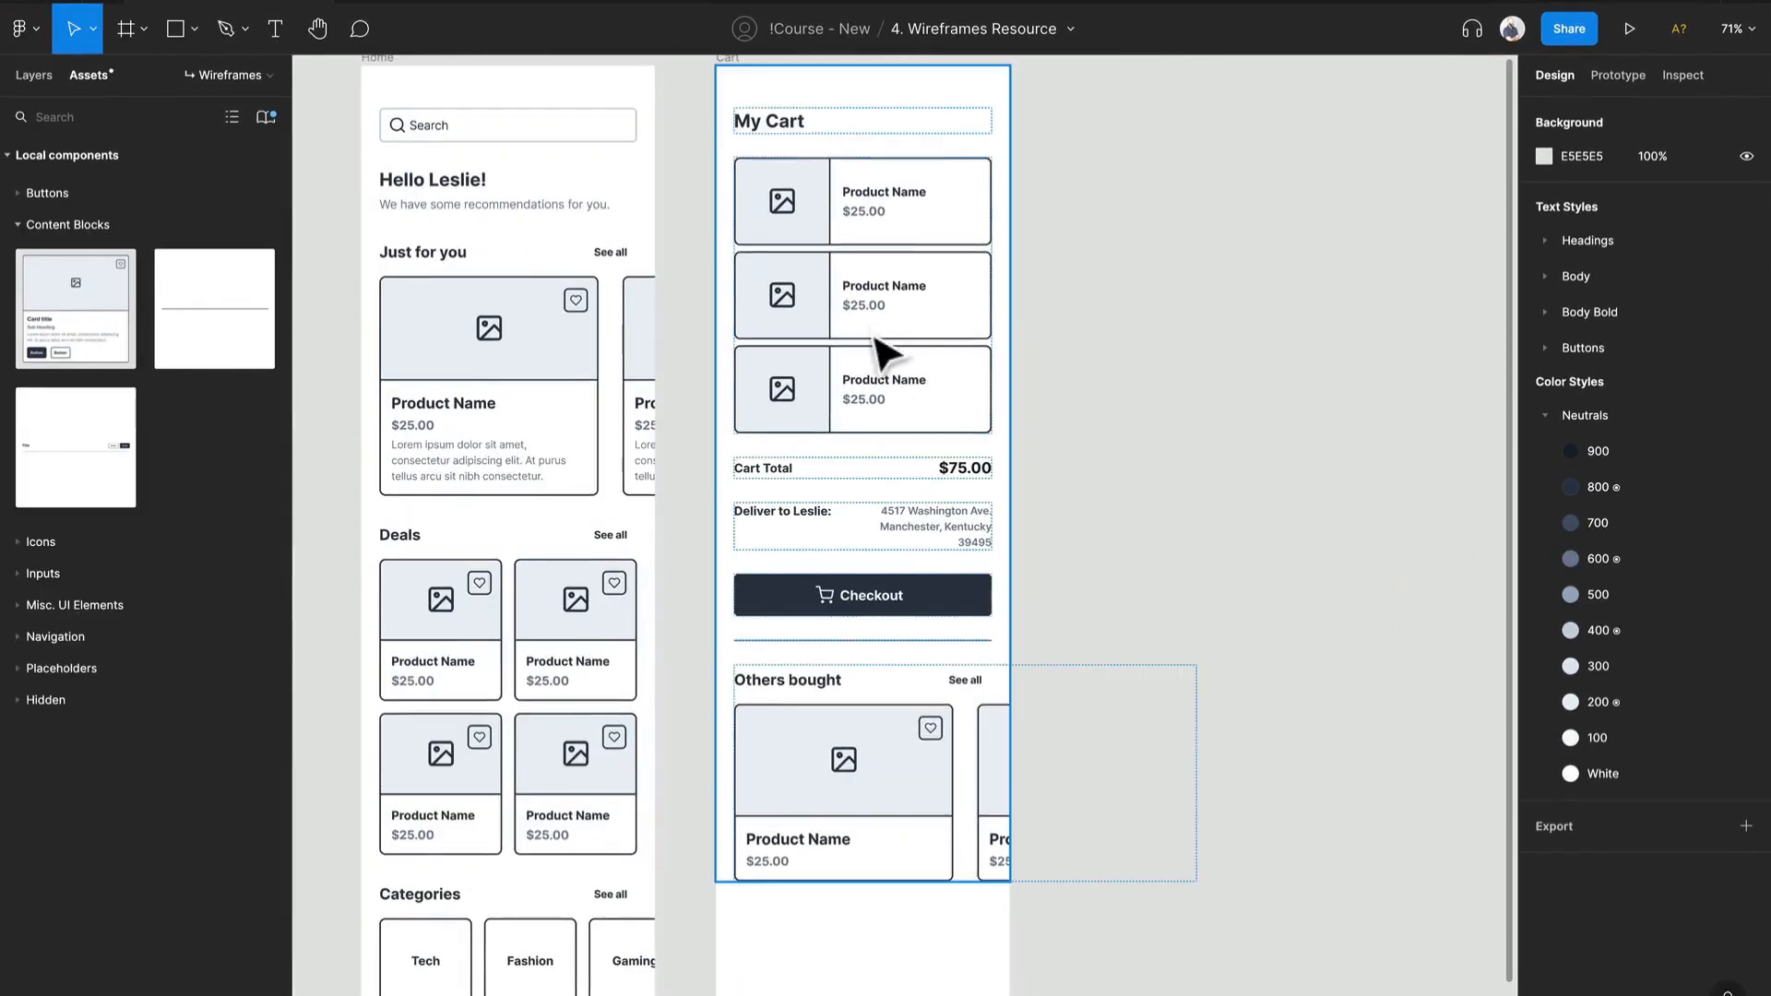
left_click(745, 66)
scroll(922, 830, "down", 3)
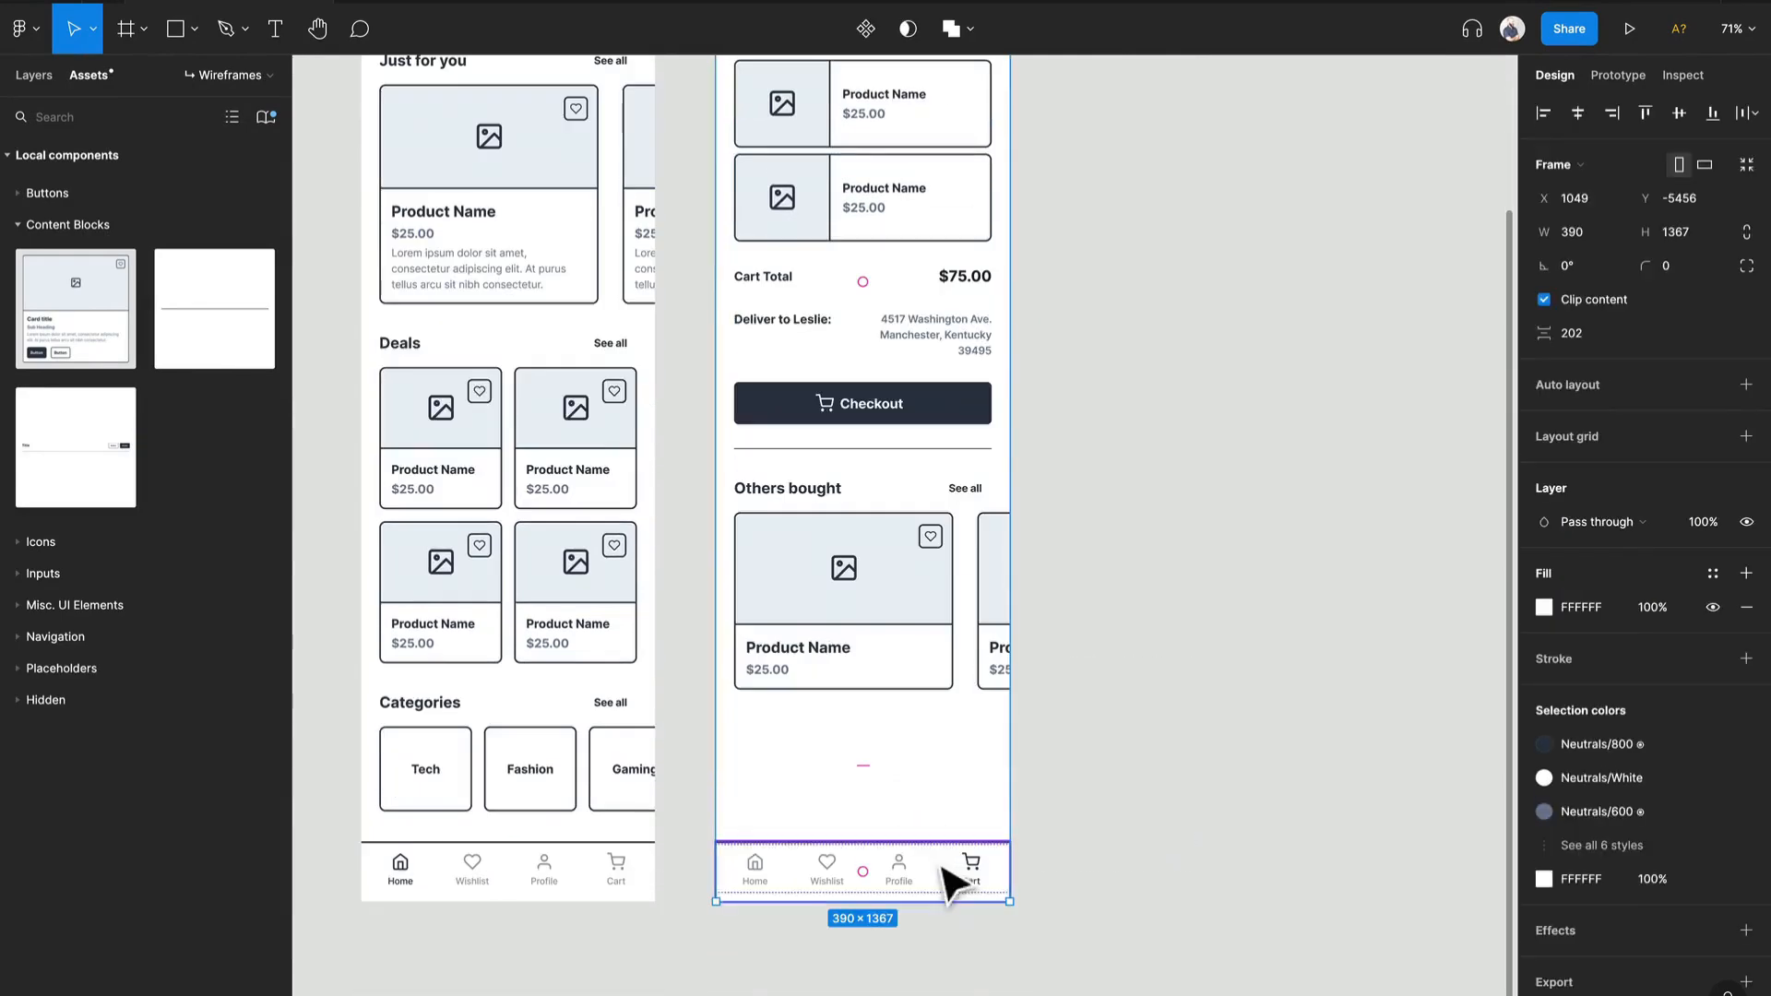
left_click_drag(929, 902, 959, 566)
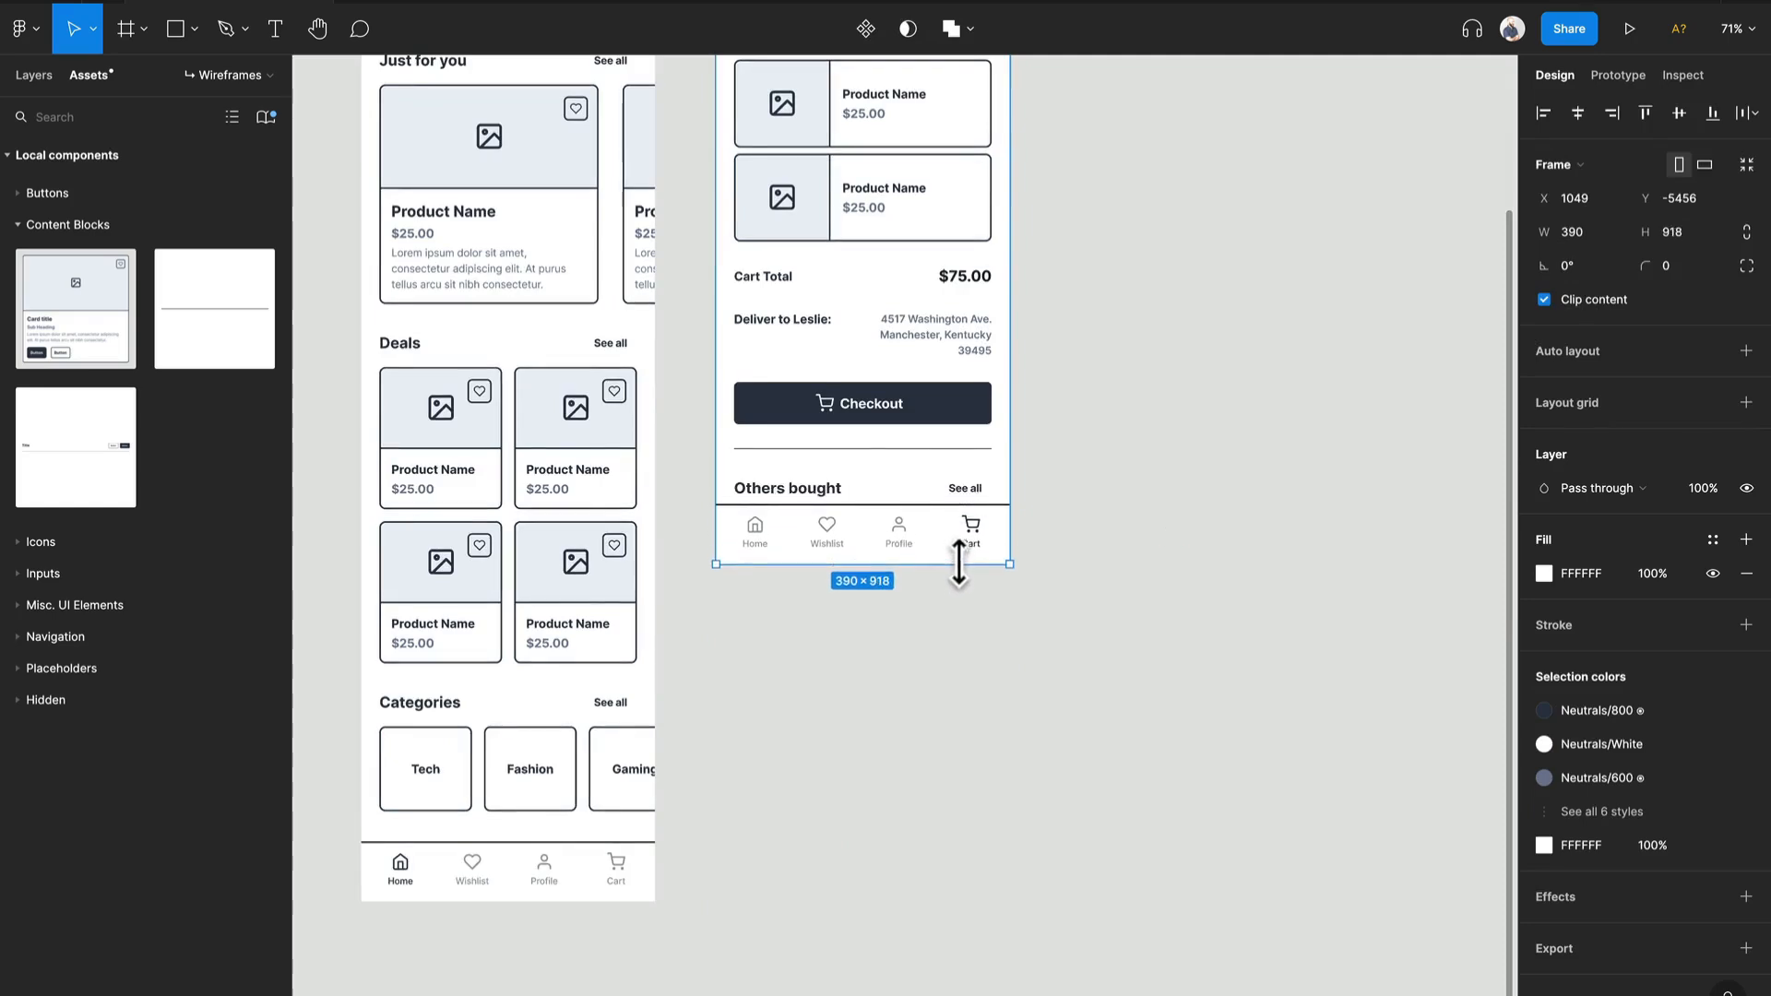
scroll(959, 565, "up", 8)
scroll(968, 573, "down", 4)
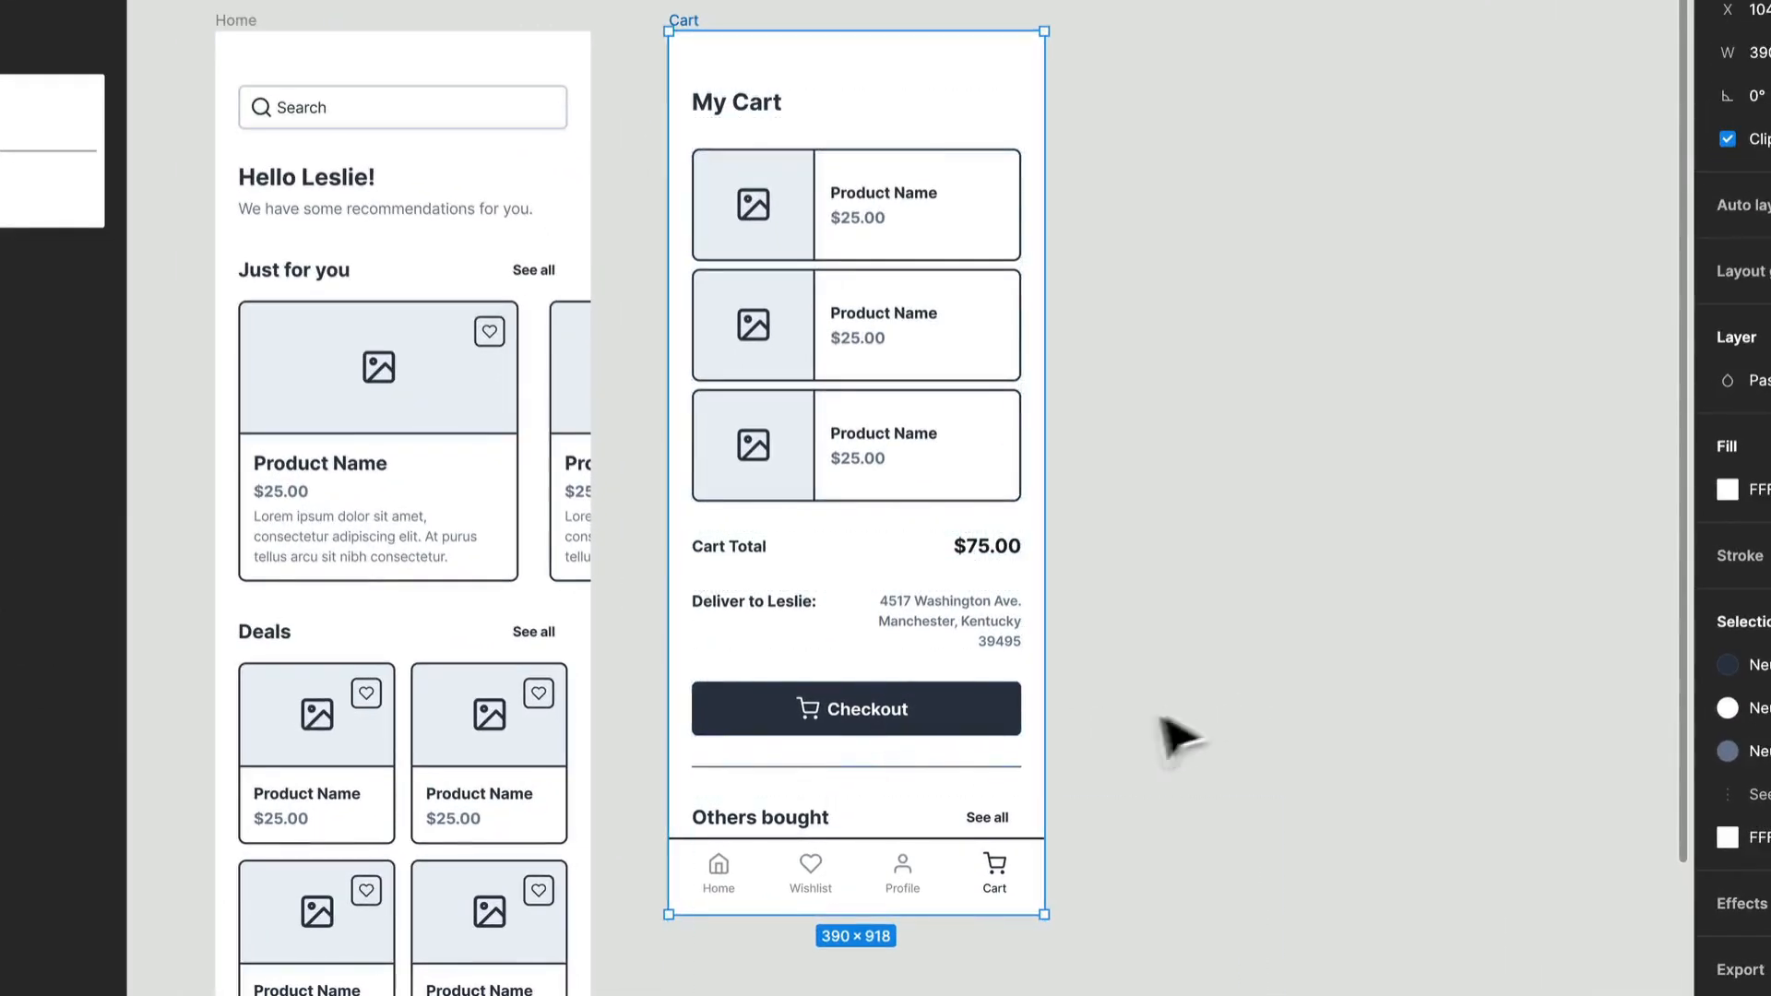
Step: Extend the Cart frame downward so its bottom navigation sits just below the Others bought product cards
scroll(1008, 719, "down", 6)
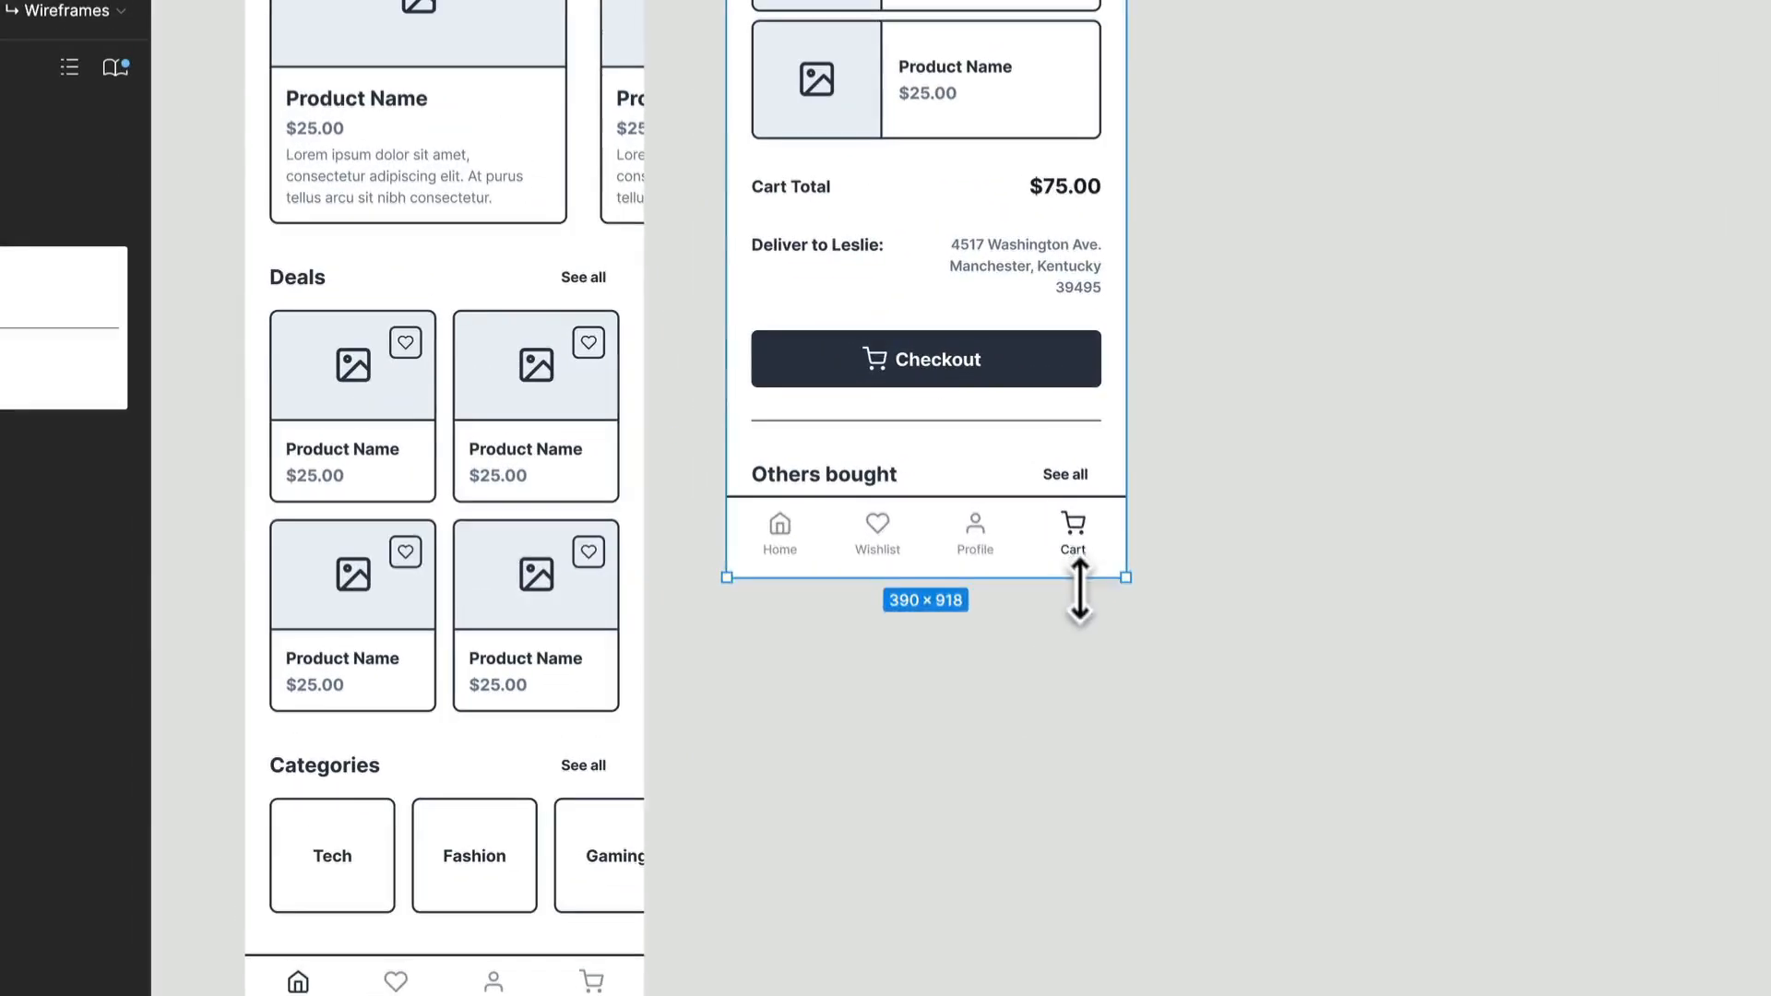
left_click_drag(1079, 590, 1103, 888)
left_click(964, 992)
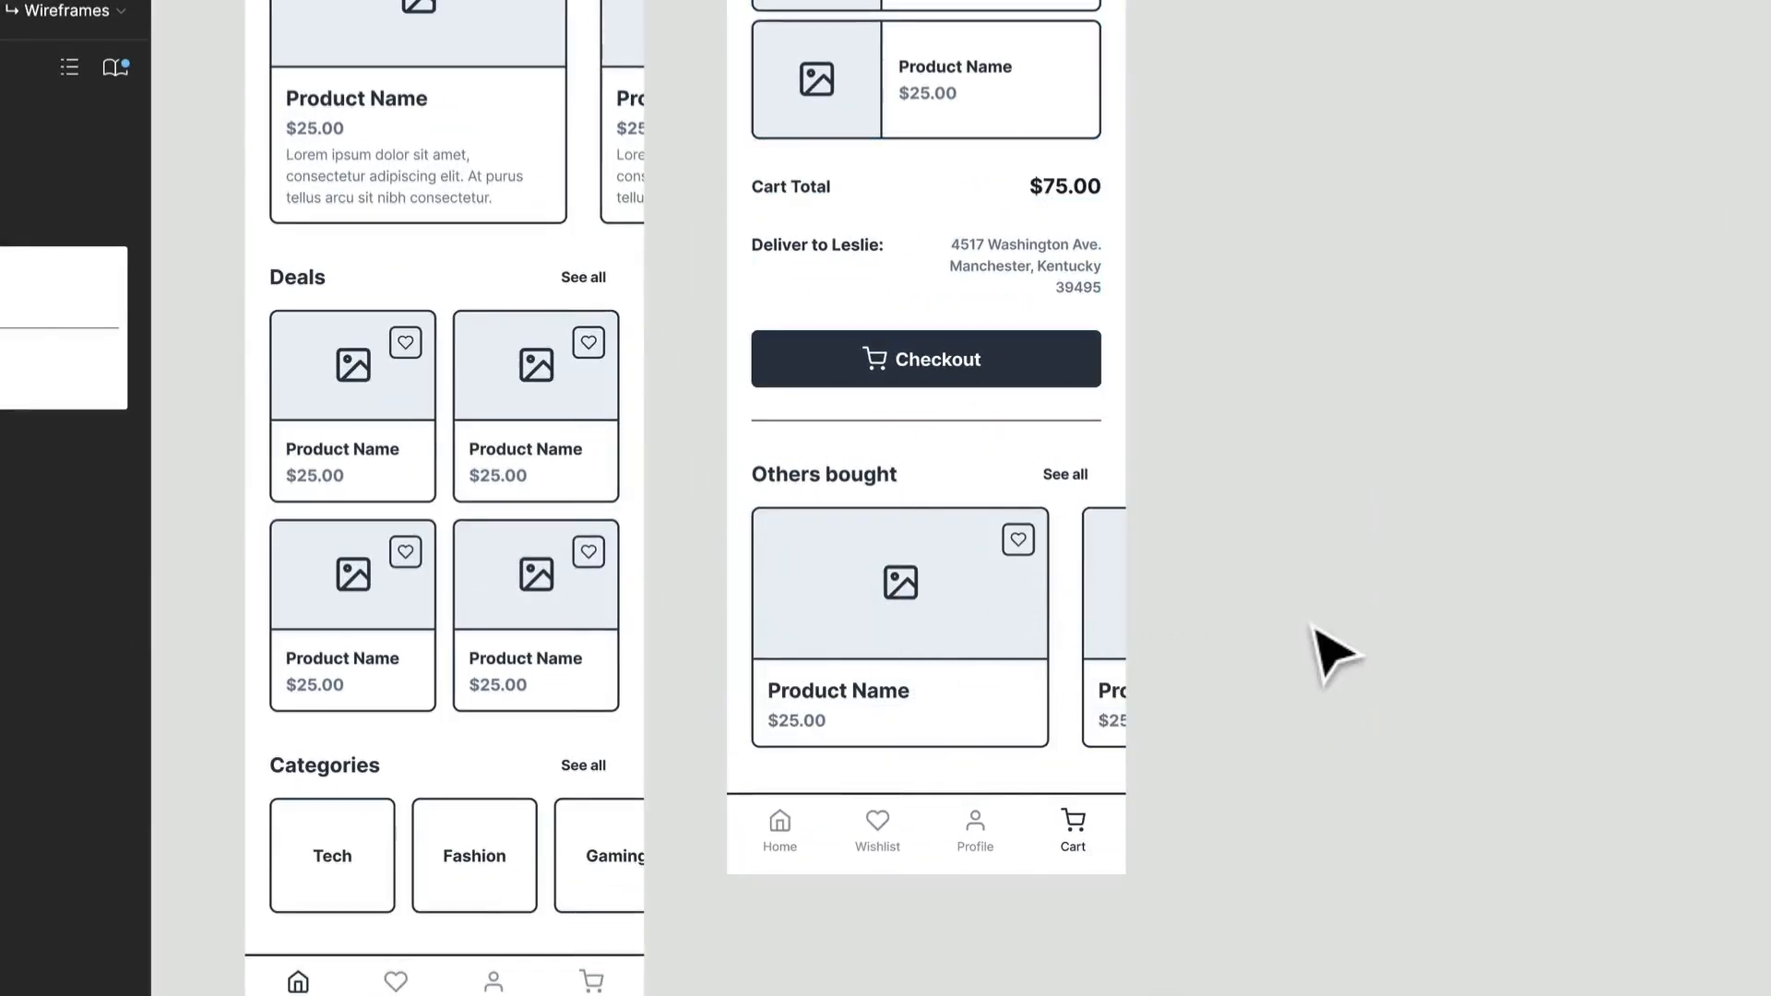
scroll(1154, 645, "up", 8)
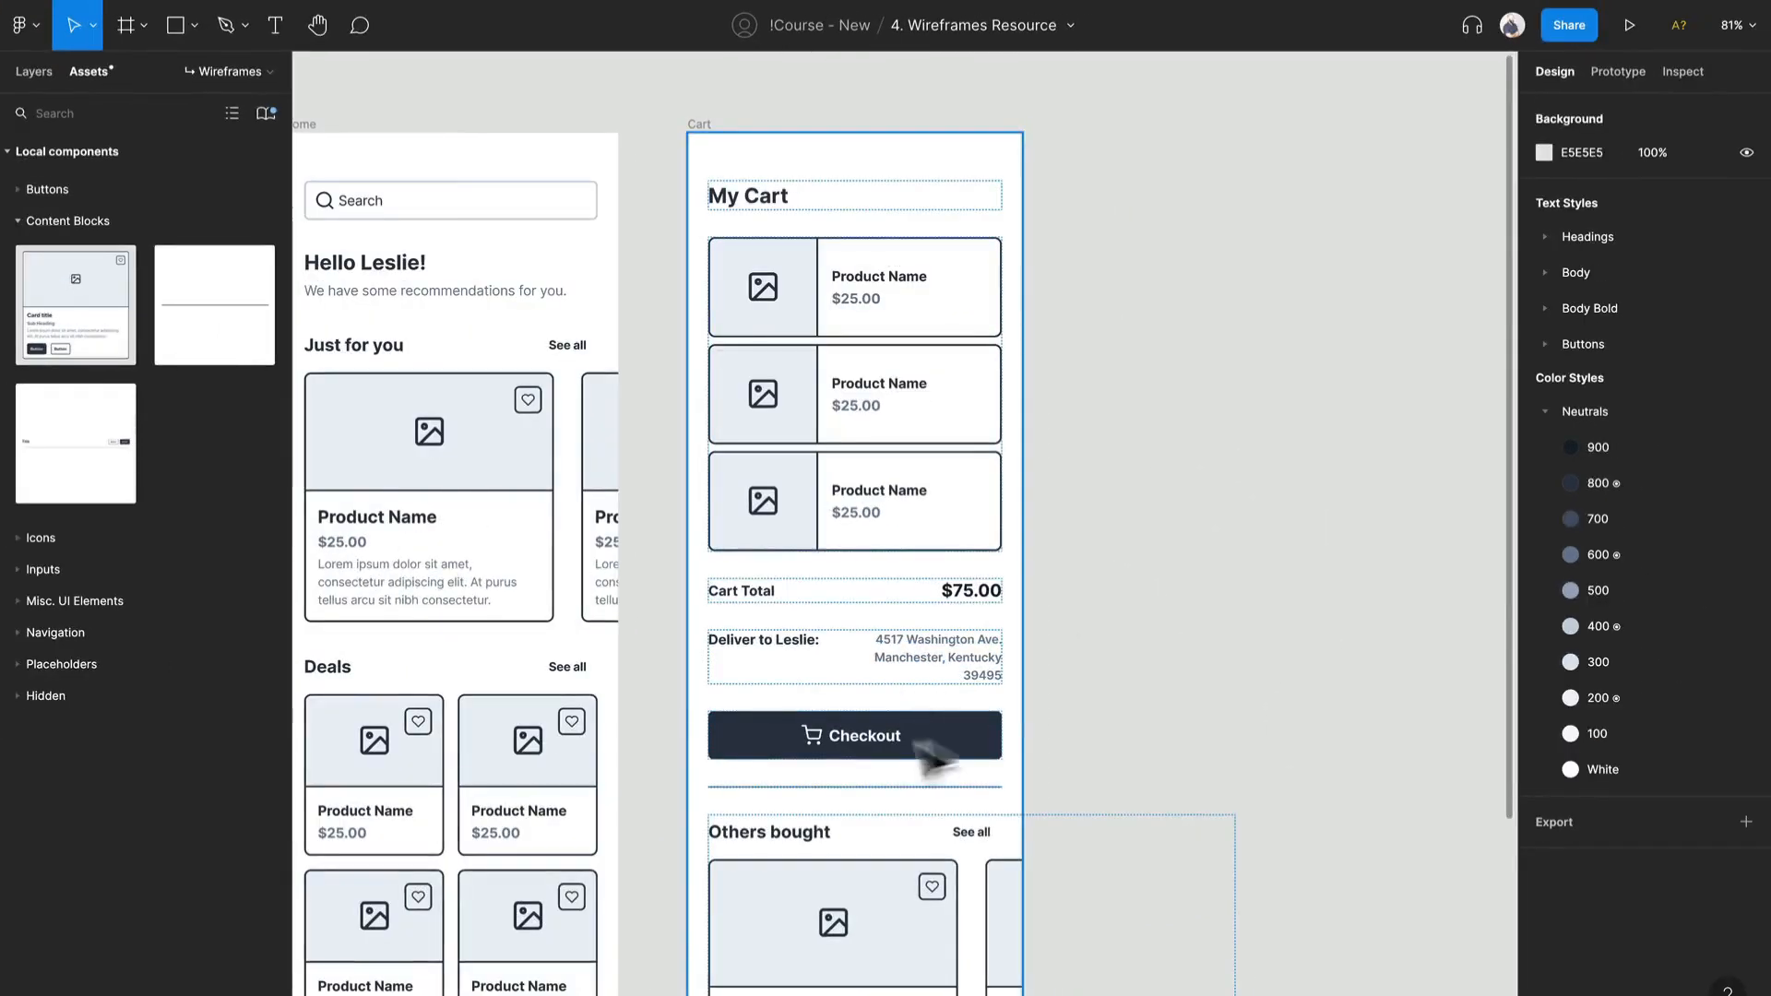
scroll(996, 742, "up", 1)
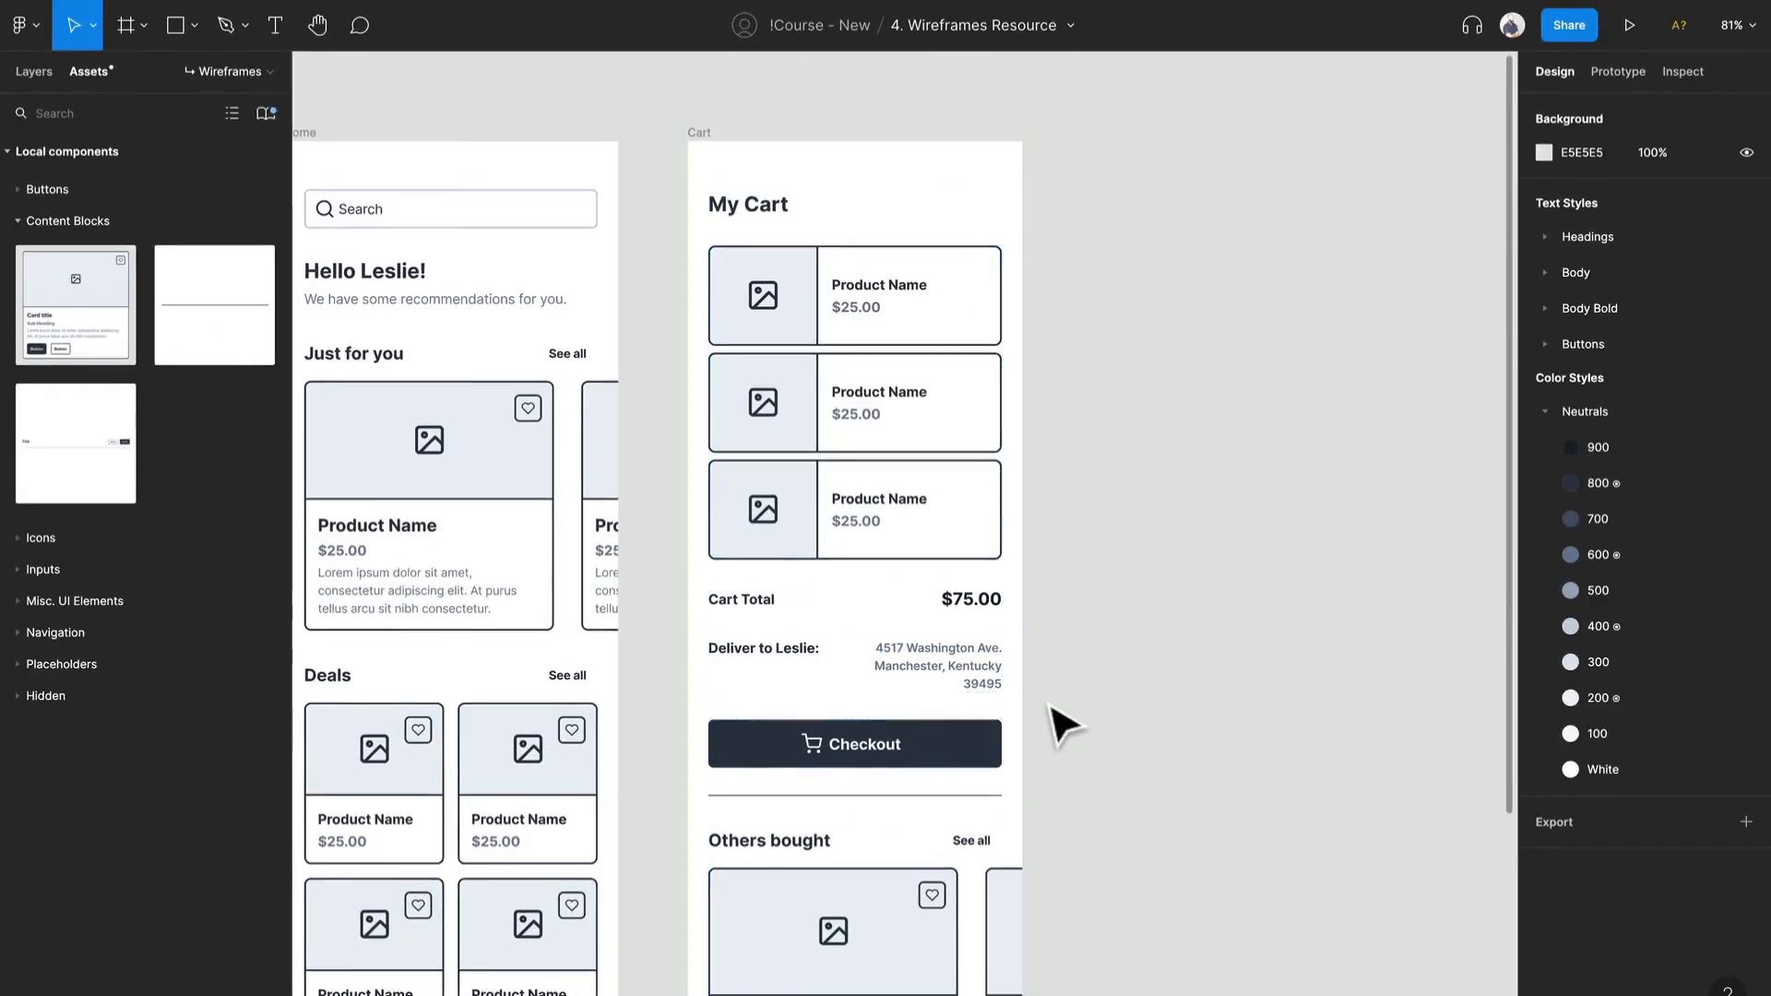